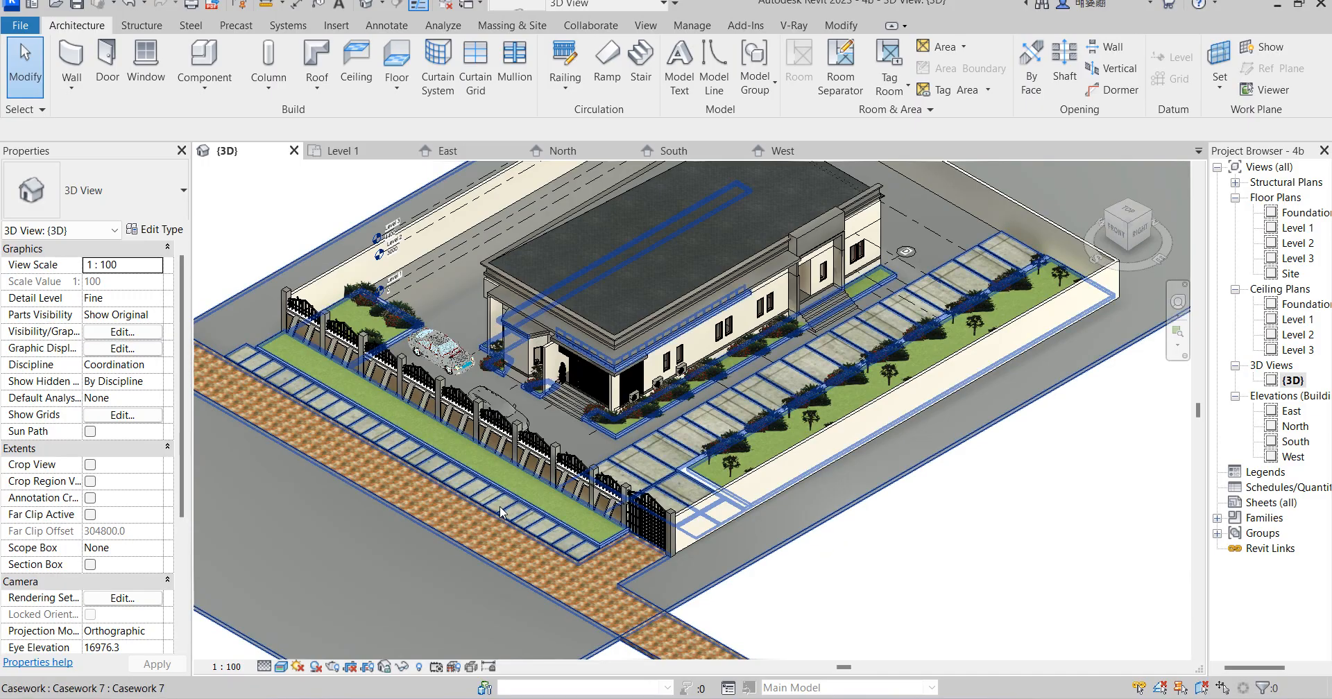
Step: Examine the 3D model of the house, including the fence, driveway, planting and front entrance
{"action": "scroll", "coordinate": [673, 569], "scroll_direction": "up", "scroll_amount": 2}
{"action": "scroll", "coordinate": [673, 569], "scroll_direction": "down", "scroll_amount": 3}
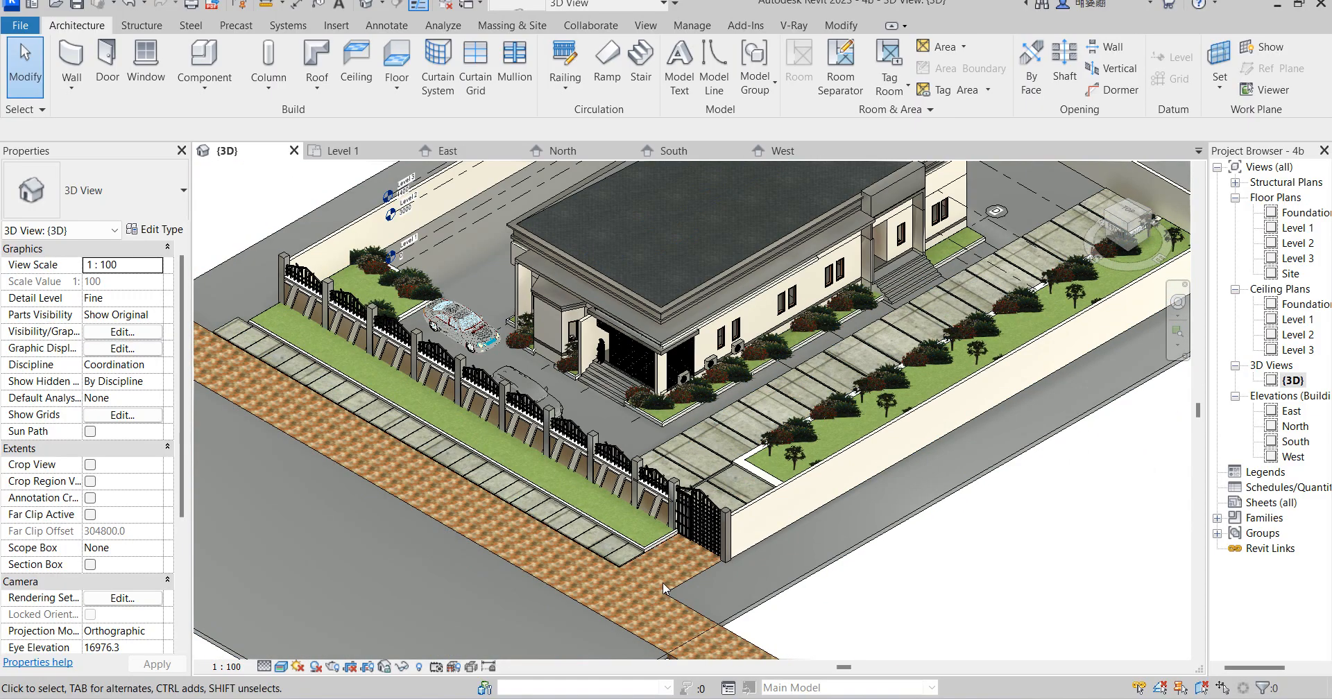
{"action": "scroll", "coordinate": [663, 581], "scroll_direction": "up", "scroll_amount": 3}
{"action": "scroll", "coordinate": [665, 542], "scroll_direction": "down", "scroll_amount": 3}
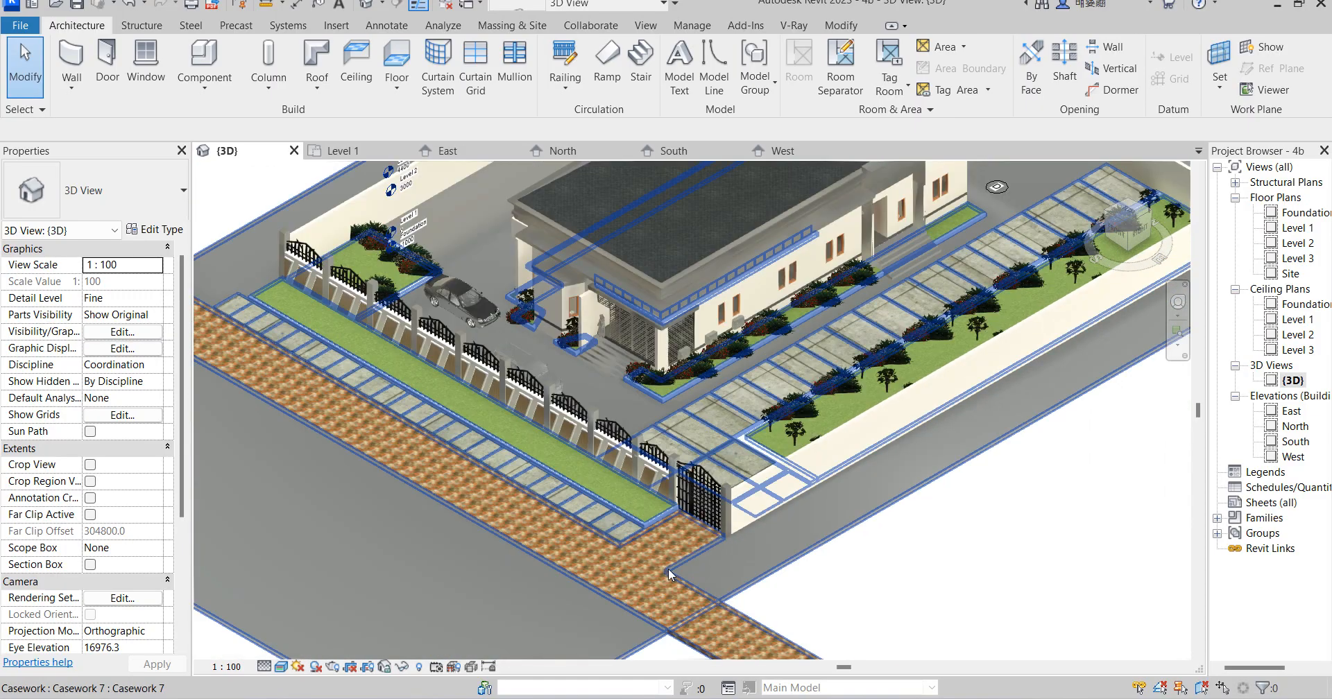
{"action": "scroll", "coordinate": [530, 562], "scroll_direction": "down", "scroll_amount": 4}
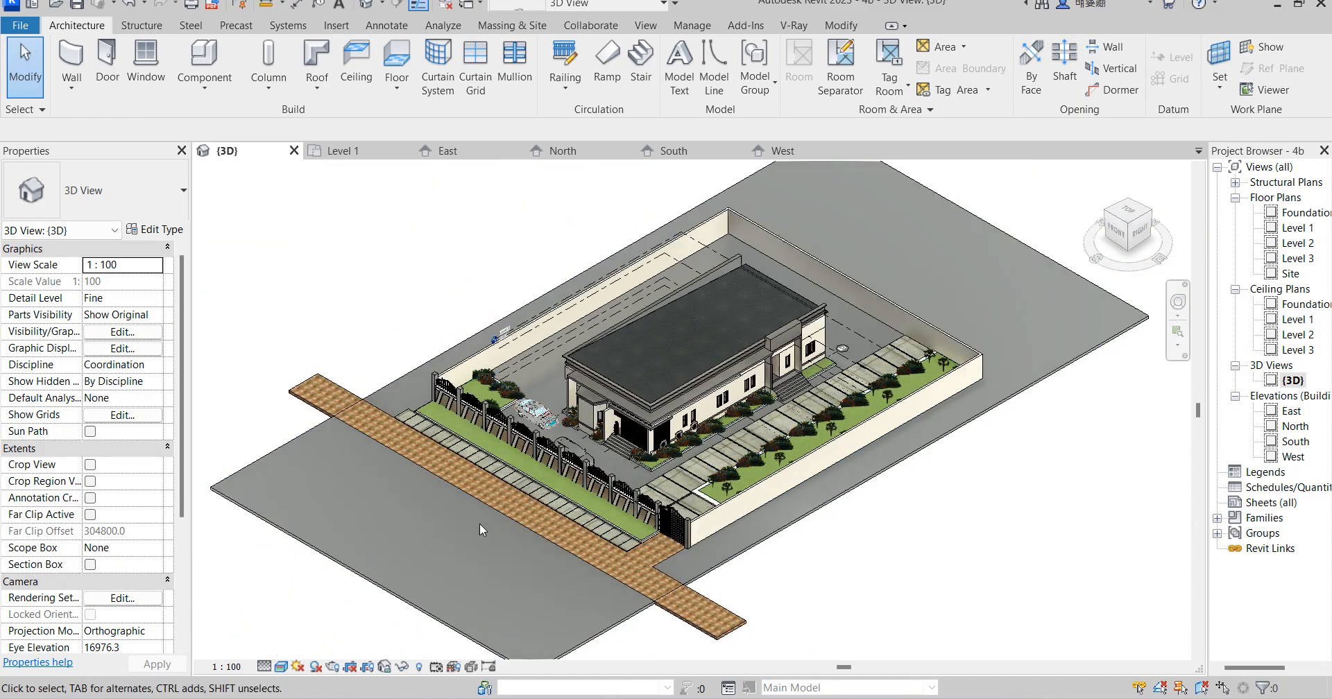
{"action": "scroll", "coordinate": [476, 380], "scroll_direction": "up", "scroll_amount": 5}
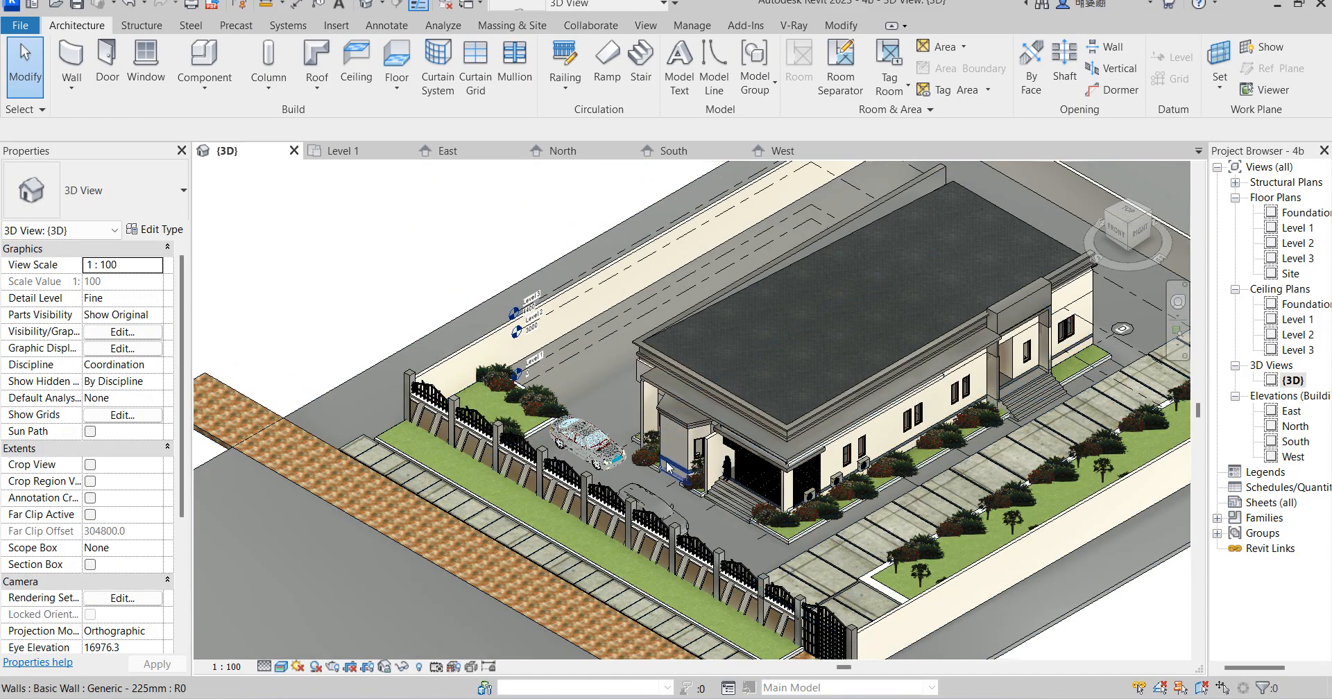
{"action": "scroll", "coordinate": [742, 416], "scroll_direction": "up", "scroll_amount": 3}
{"action": "scroll", "coordinate": [514, 427], "scroll_direction": "down", "scroll_amount": 4}
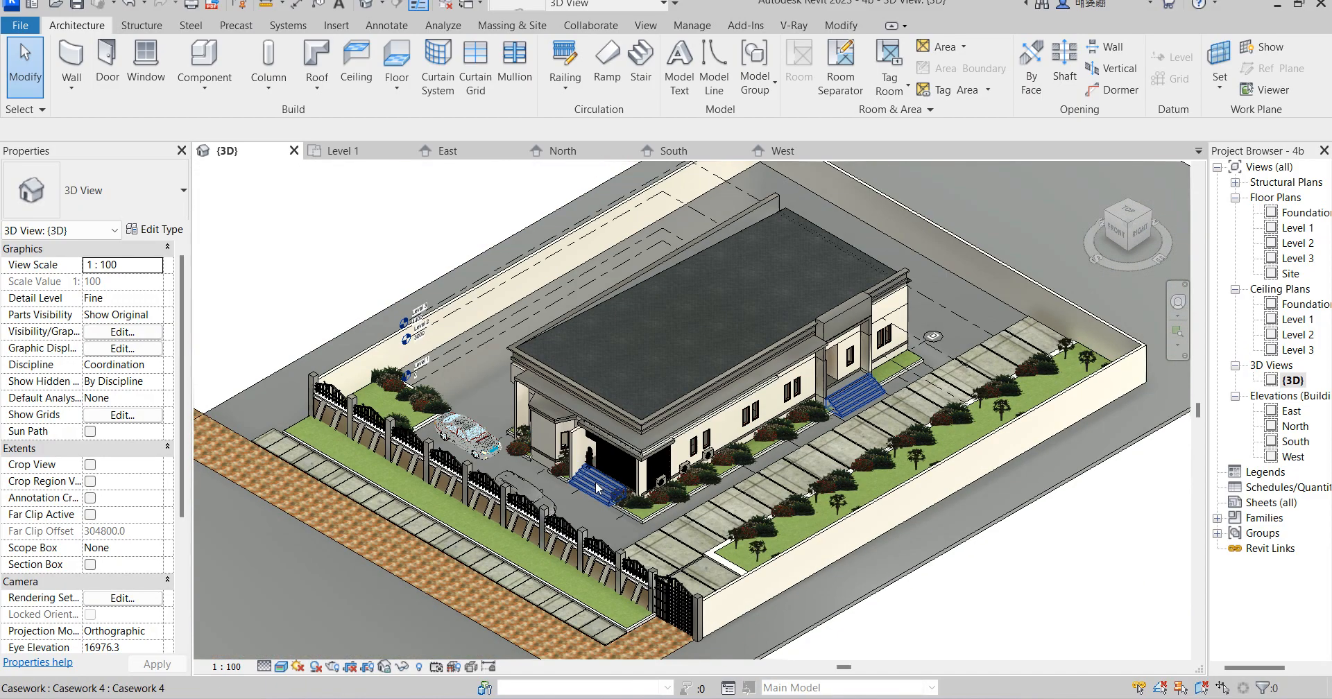
{"action": "scroll", "coordinate": [605, 489], "scroll_direction": "up", "scroll_amount": 3}
{"action": "scroll", "coordinate": [638, 512], "scroll_direction": "up", "scroll_amount": 3}
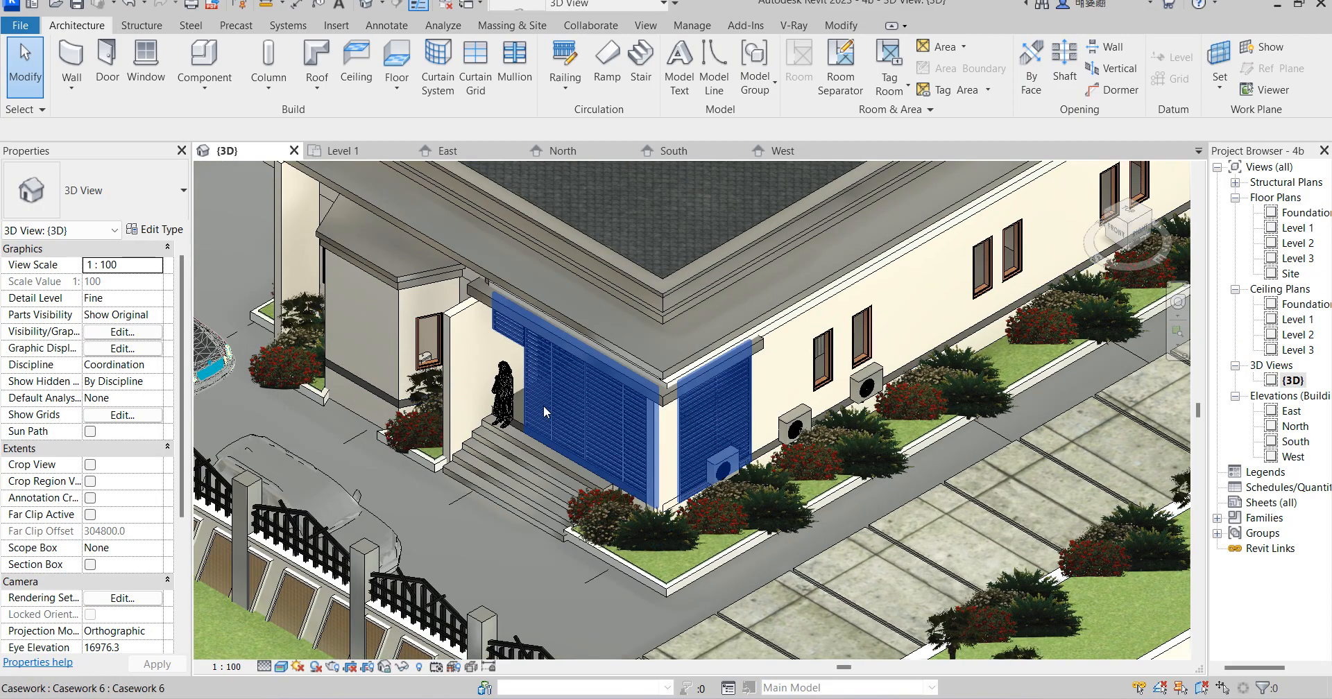
{"action": "scroll", "coordinate": [539, 411], "scroll_direction": "down", "scroll_amount": 4}
Step: Review the Level 1 floor plan and the East, North and South elevations
{"action": "double_click", "coordinate": [1296, 227]}
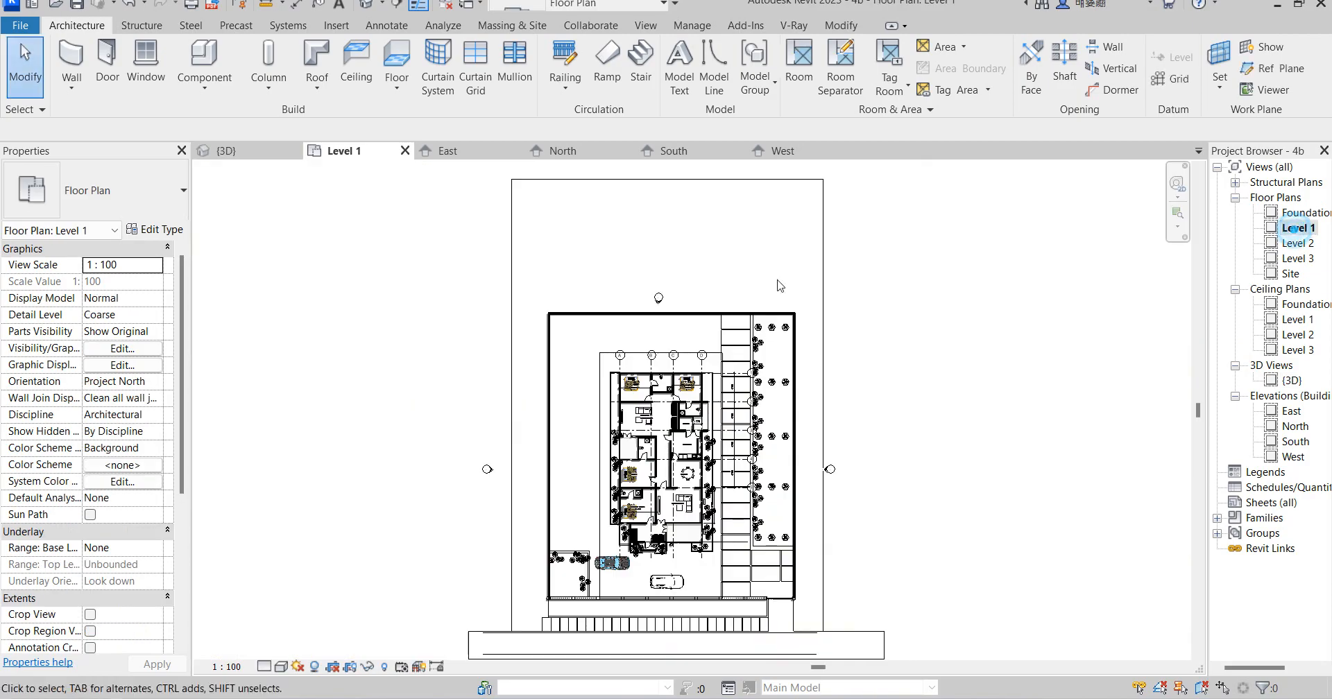
{"action": "scroll", "coordinate": [645, 514], "scroll_direction": "up", "scroll_amount": 5}
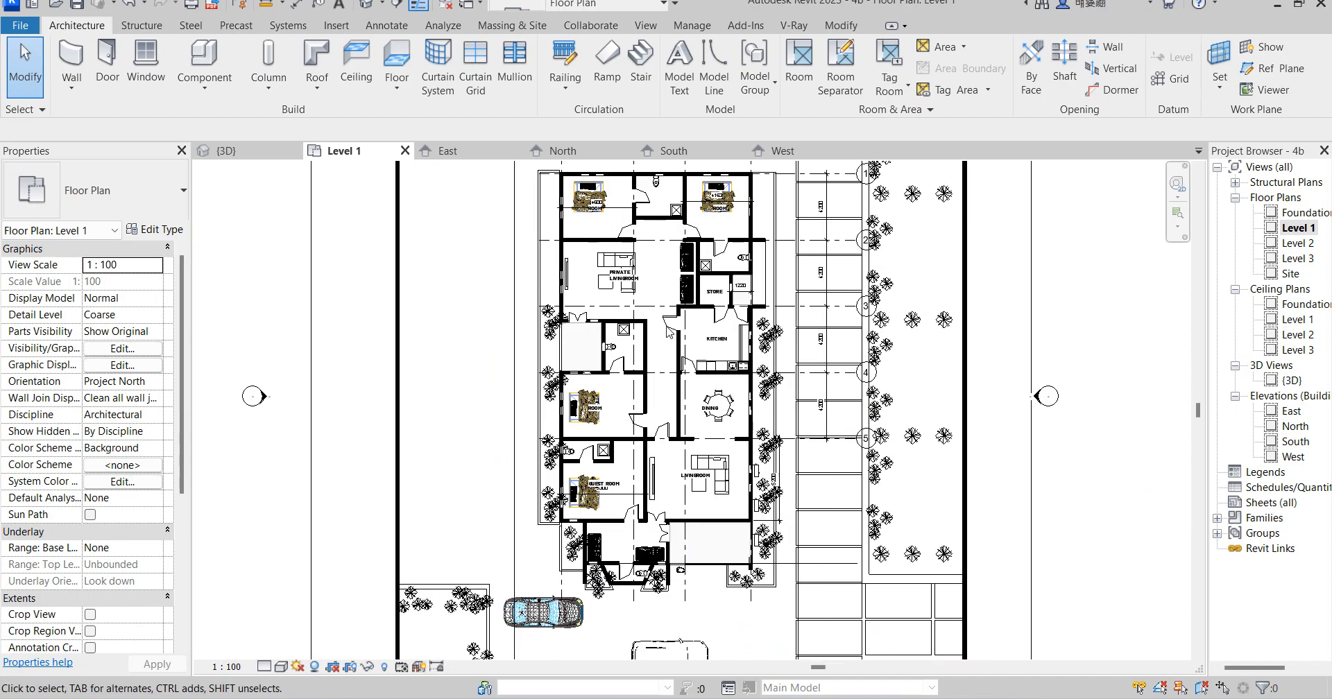
{"action": "scroll", "coordinate": [664, 368], "scroll_direction": "down", "scroll_amount": 3}
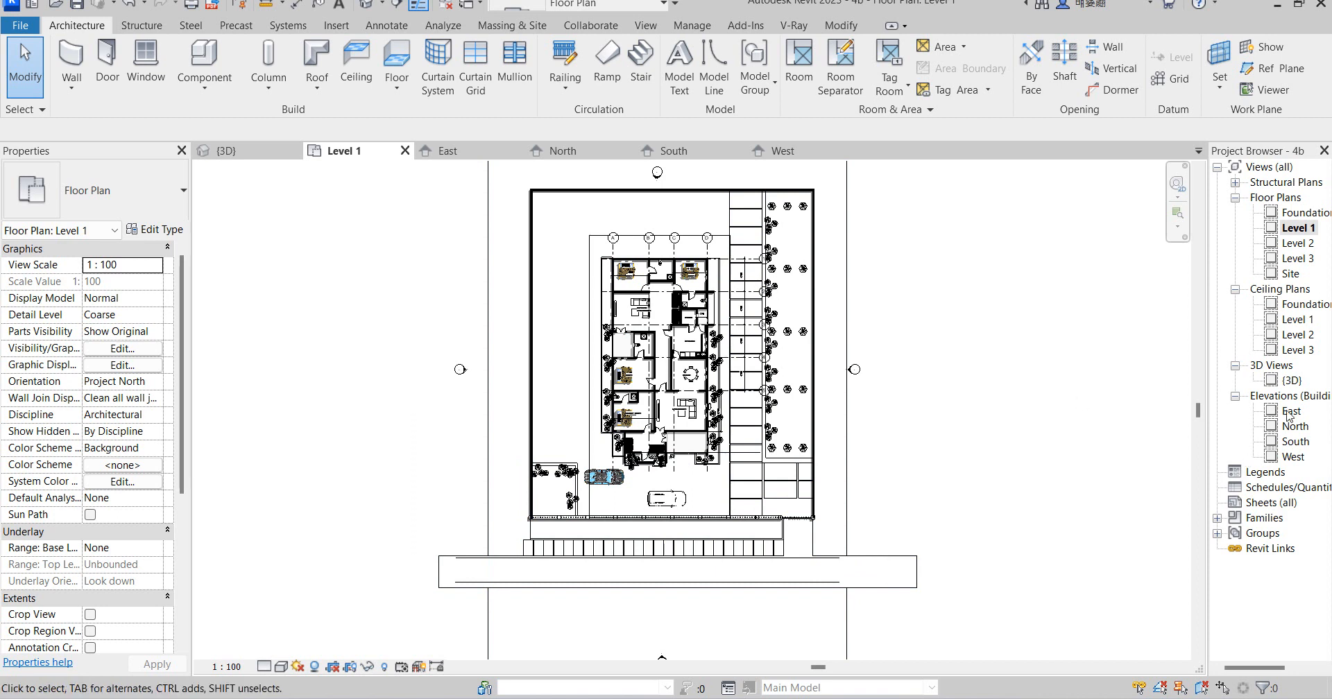
{"action": "double_click", "coordinate": [1291, 412]}
{"action": "double_click", "coordinate": [1294, 427]}
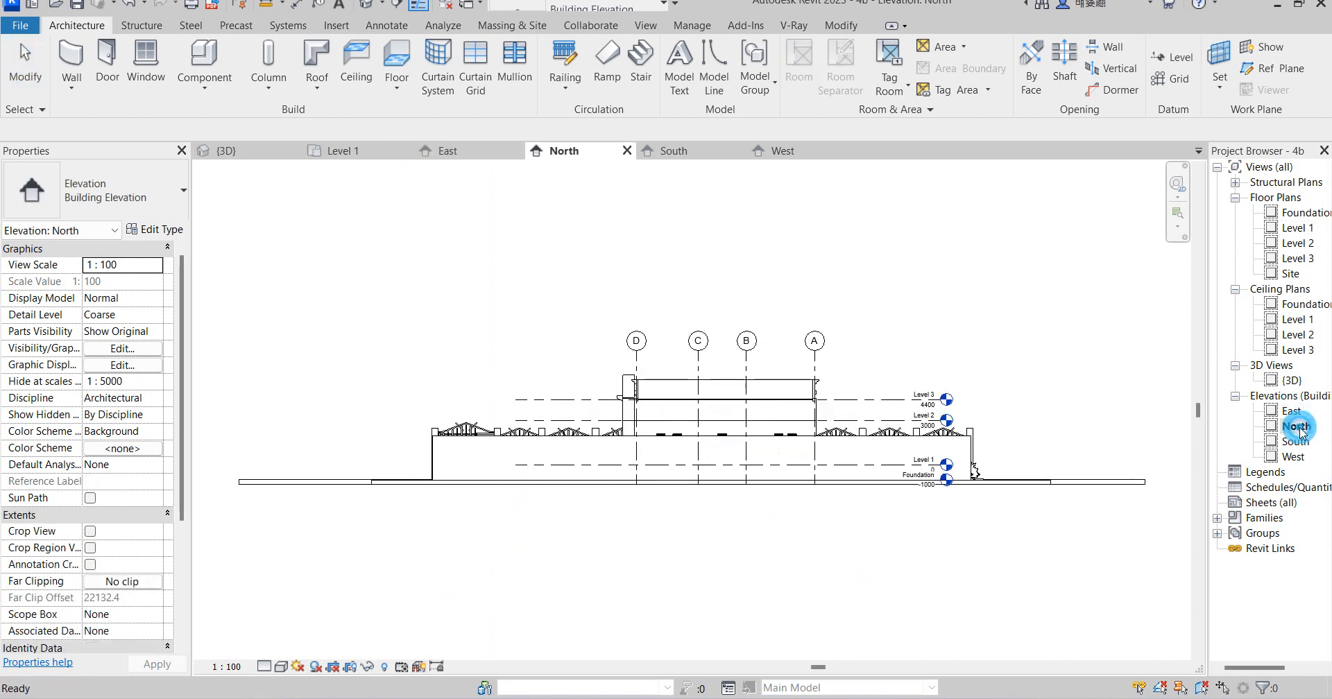
{"action": "double_click", "coordinate": [1295, 442]}
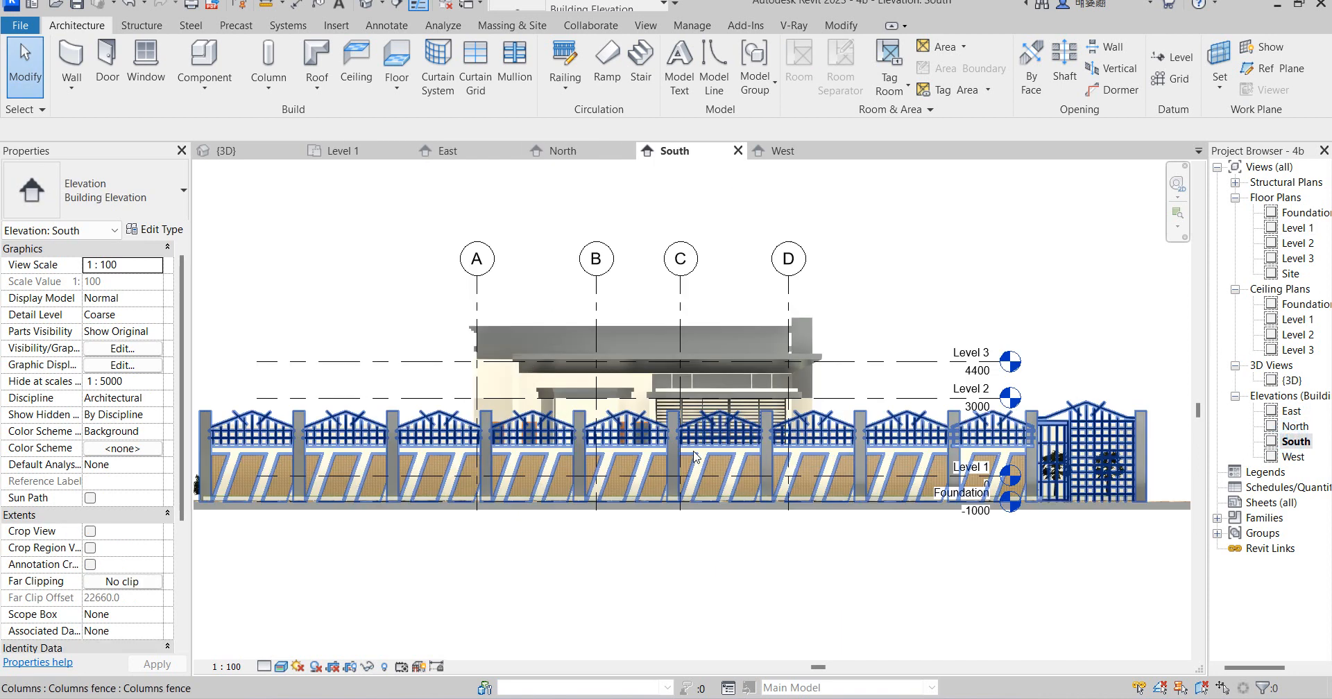
{"action": "scroll", "coordinate": [759, 448], "scroll_direction": "down", "scroll_amount": 2}
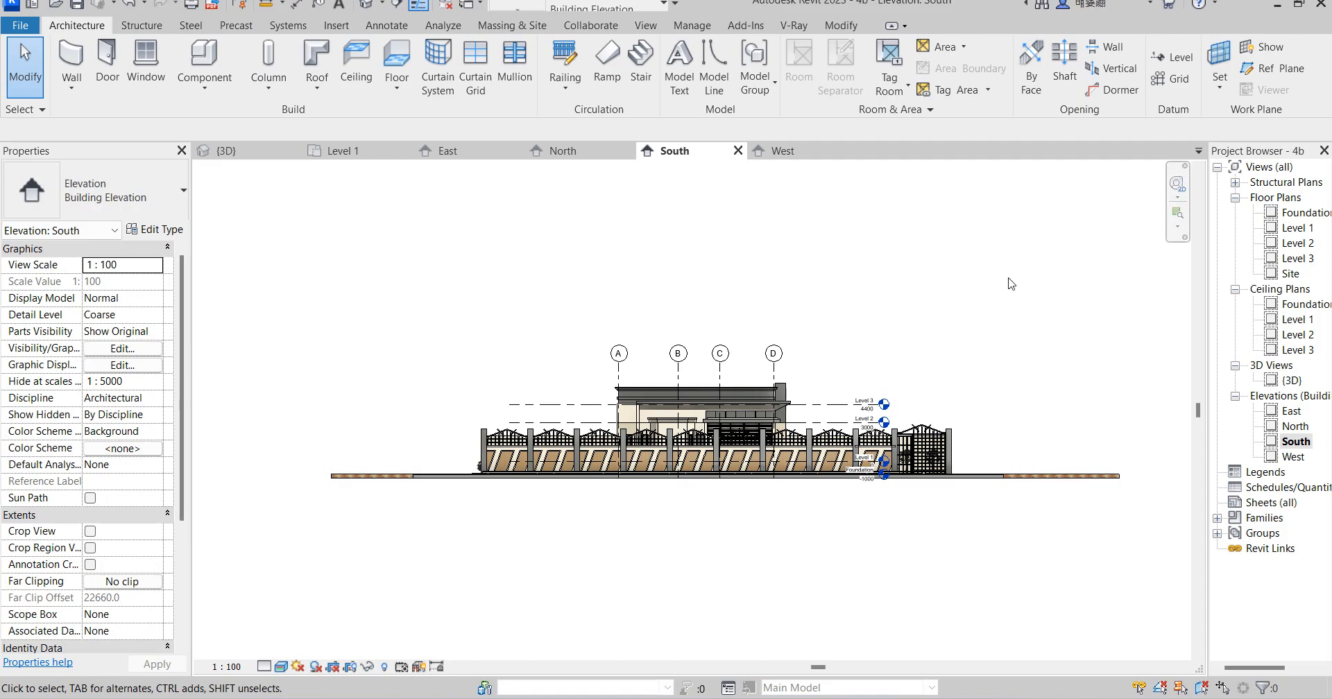
Step: Duplicate the Level 1 floor plan as an independent view without detailing and inspect the copy
{"action": "double_click", "coordinate": [1292, 229]}
{"action": "scroll", "coordinate": [643, 395], "scroll_direction": "up", "scroll_amount": 5}
{"action": "scroll", "coordinate": [643, 395], "scroll_direction": "down", "scroll_amount": 5}
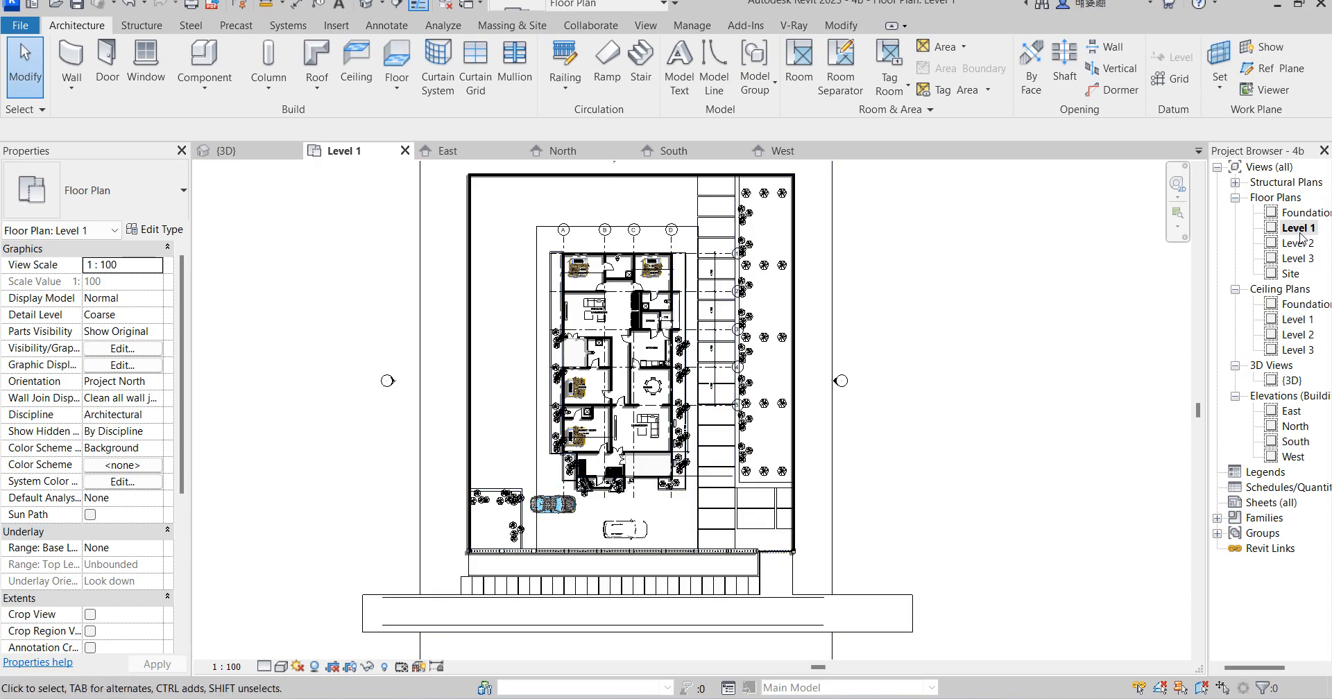
{"action": "right_click", "coordinate": [1299, 230]}
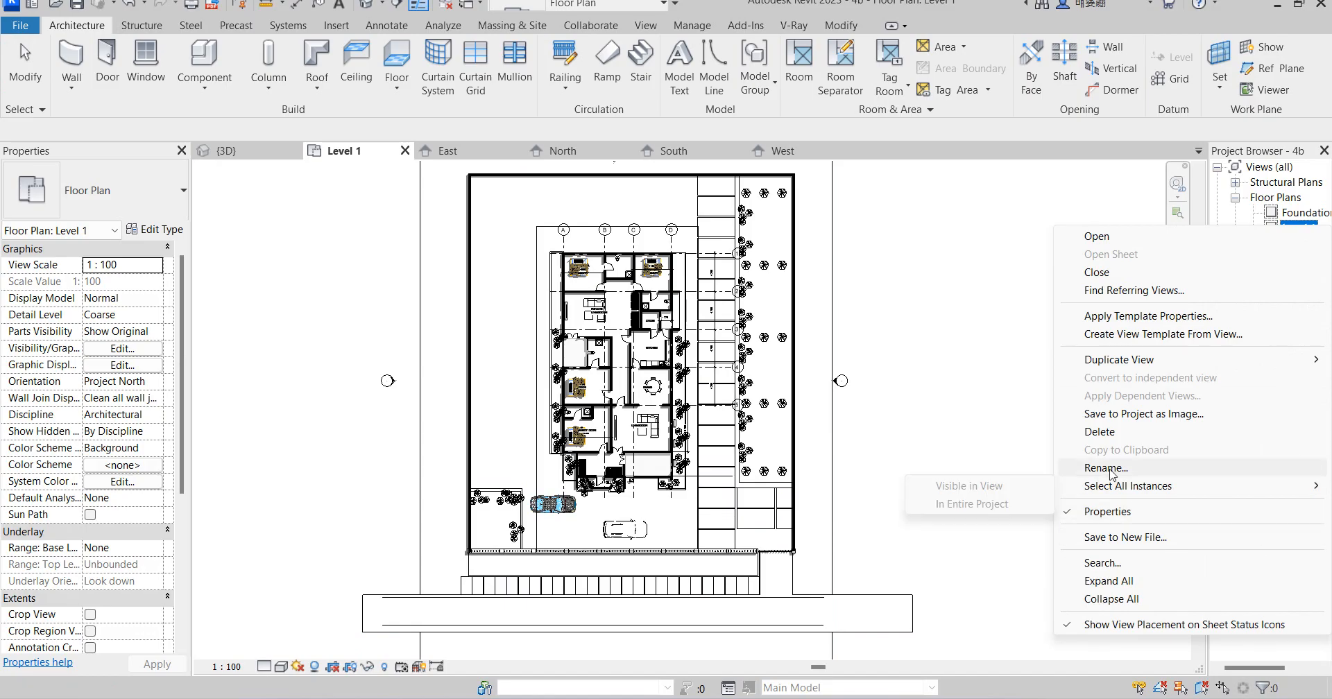
{"action": "mouse_move", "coordinate": [1166, 359]}
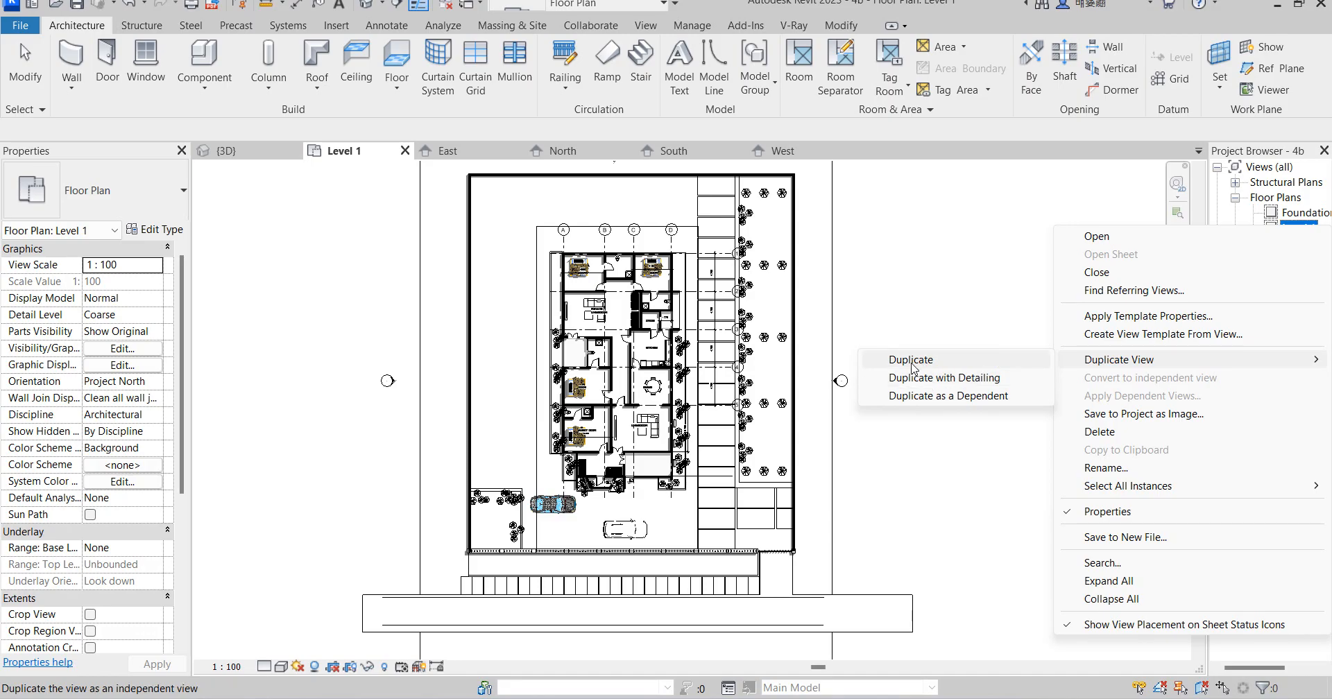
{"action": "left_click", "coordinate": [911, 361]}
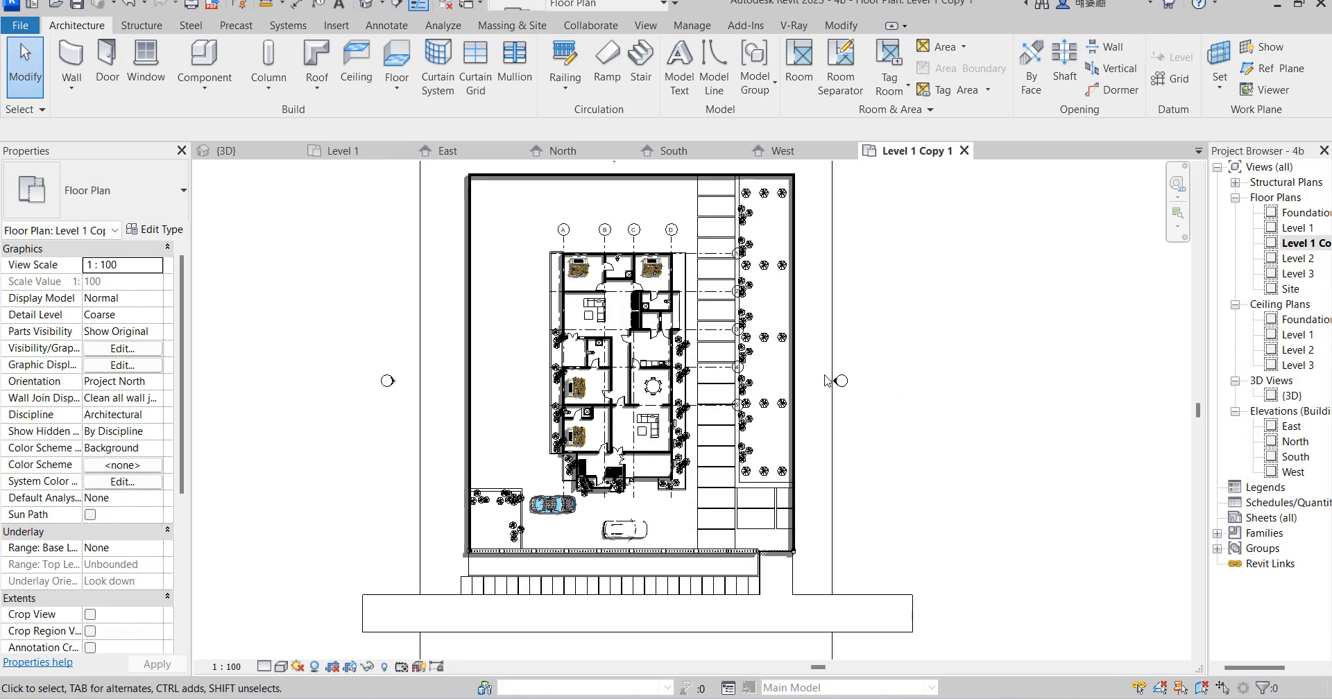
{"action": "scroll", "coordinate": [625, 529], "scroll_direction": "up", "scroll_amount": 5}
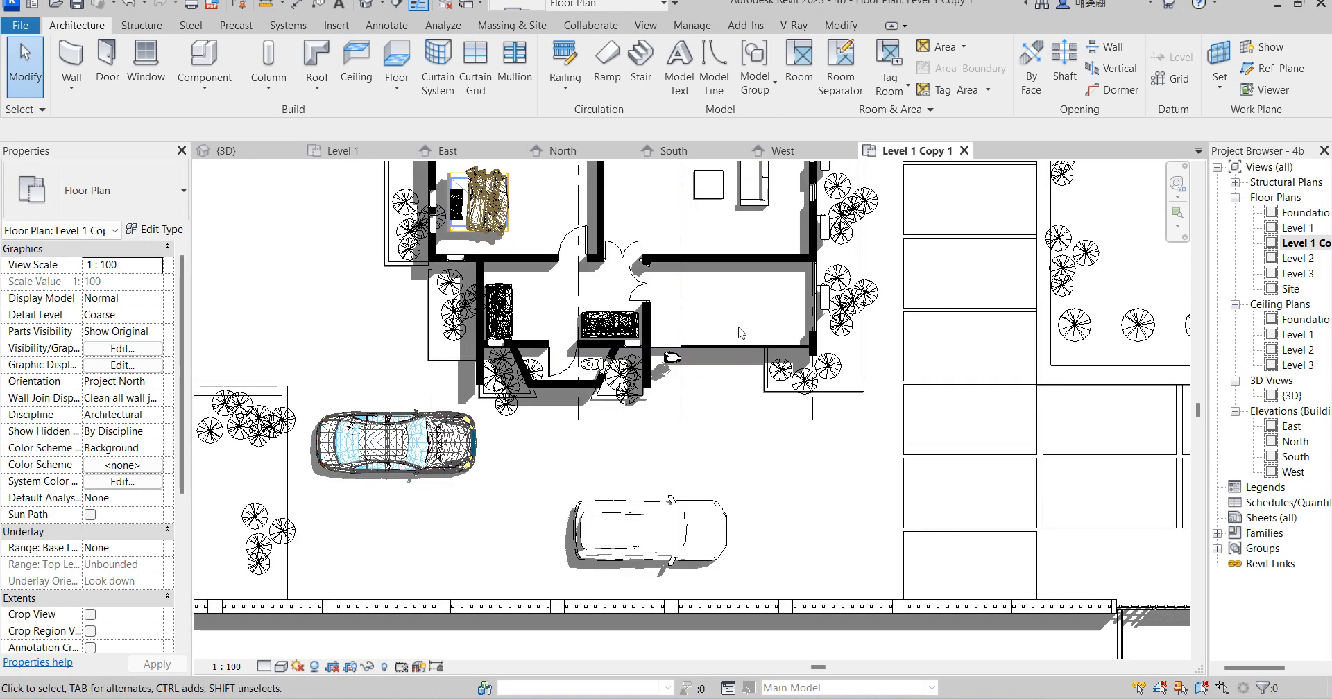
{"action": "scroll", "coordinate": [716, 334], "scroll_direction": "down", "scroll_amount": 5}
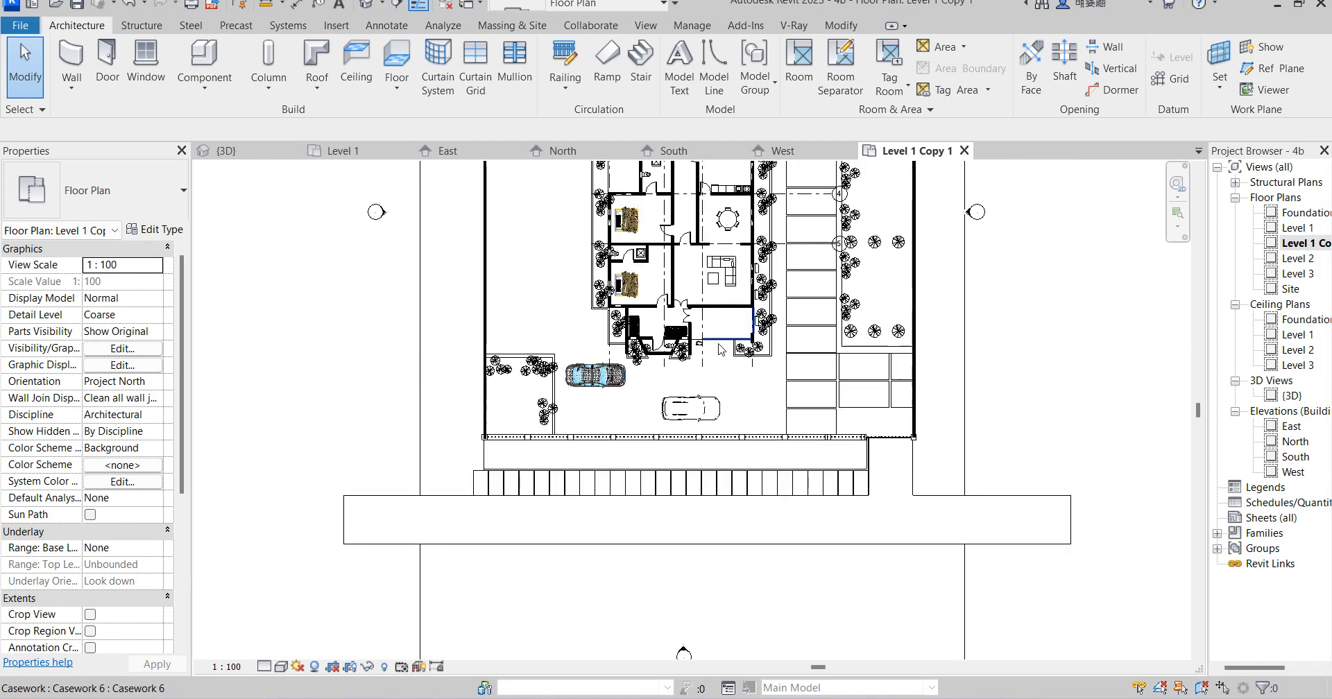
Step: Copy the Diagonal Crosshatch 2 filled region from Level 1 and paste it into Level 1 Copy 1, aligned to the current view
{"action": "double_click", "coordinate": [1298, 229]}
{"action": "scroll", "coordinate": [522, 331], "scroll_direction": "up", "scroll_amount": 5}
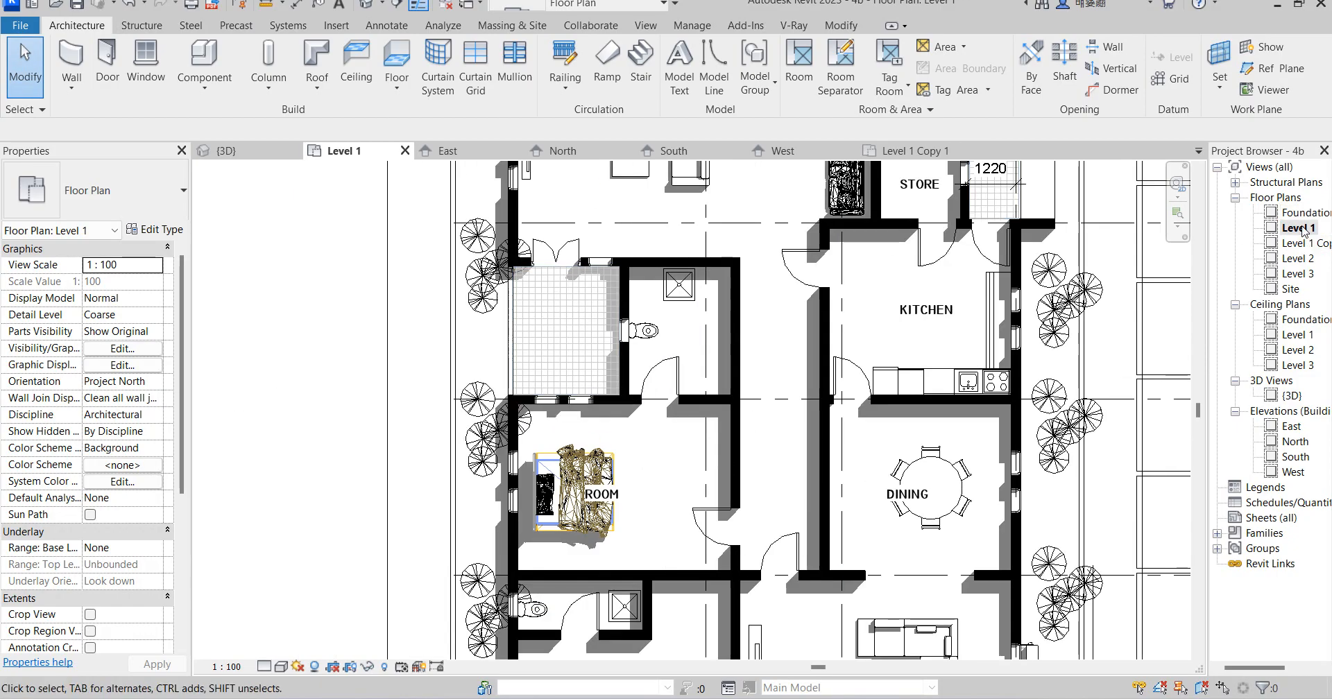
{"action": "left_click", "coordinate": [520, 342]}
{"action": "scroll", "coordinate": [522, 350], "scroll_direction": "down", "scroll_amount": 4}
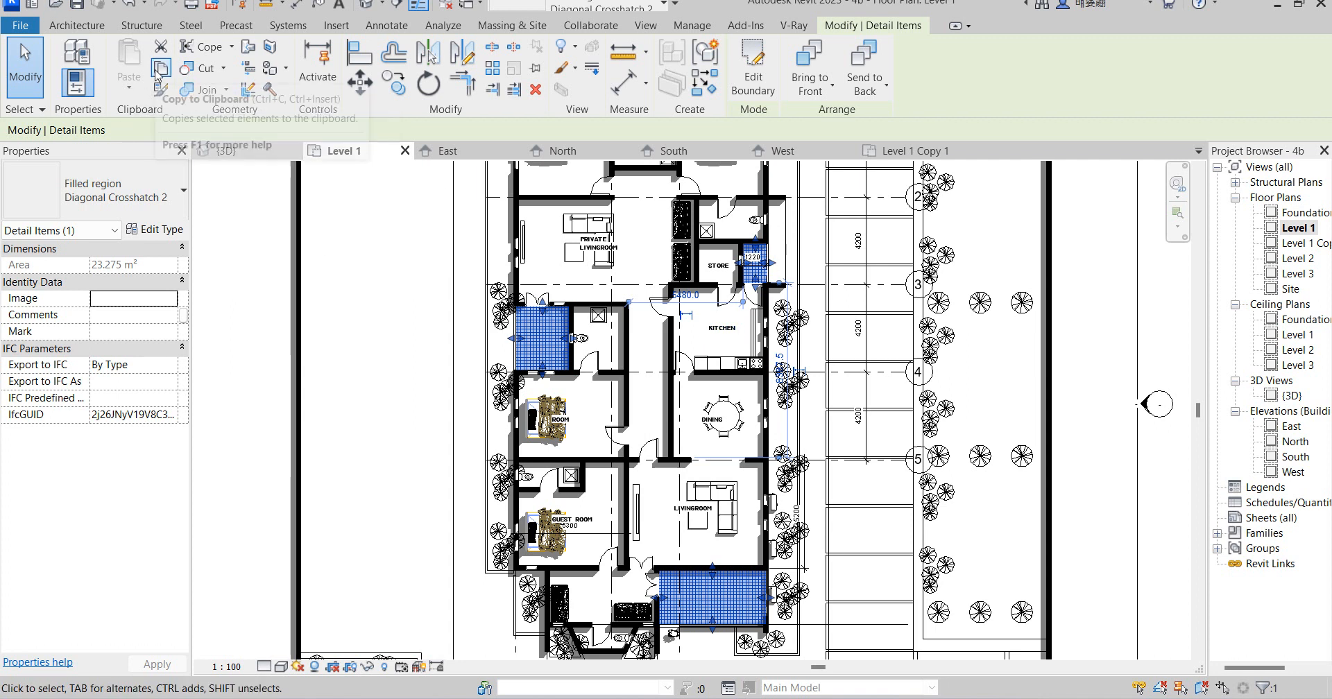
{"action": "double_click", "coordinate": [1308, 244]}
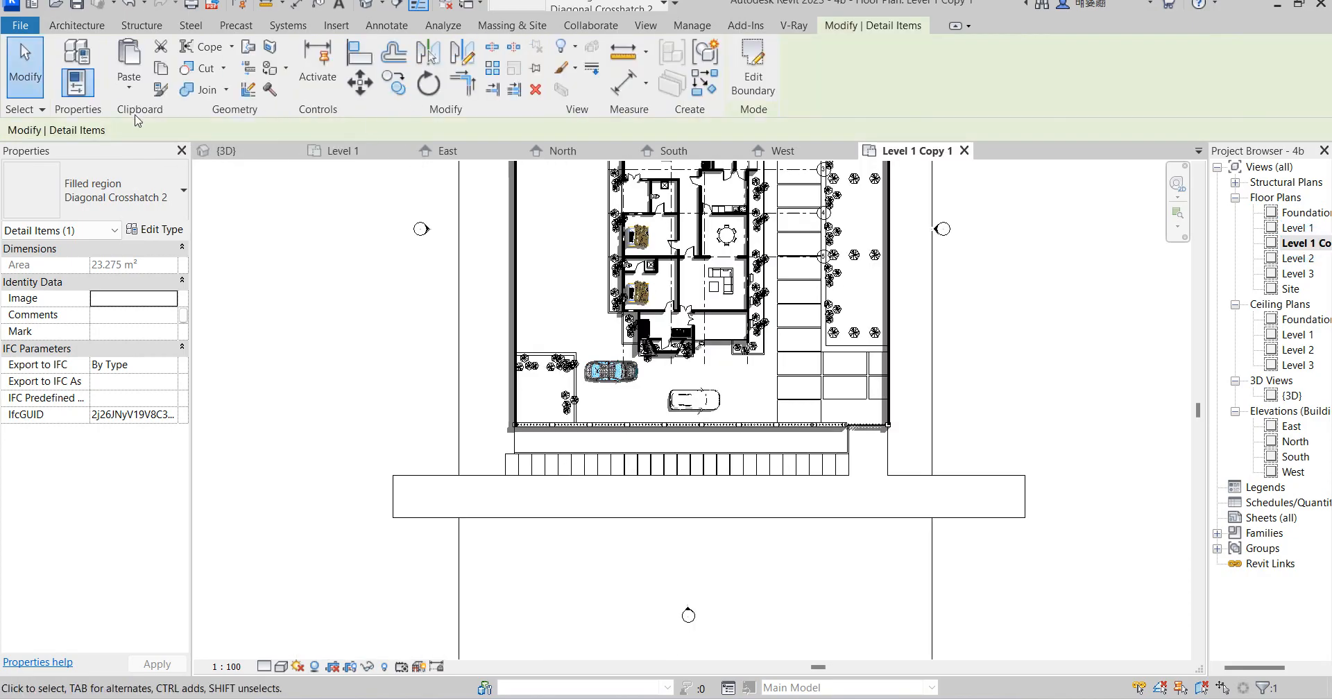
{"action": "left_click", "coordinate": [129, 86]}
{"action": "left_click", "coordinate": [223, 223]}
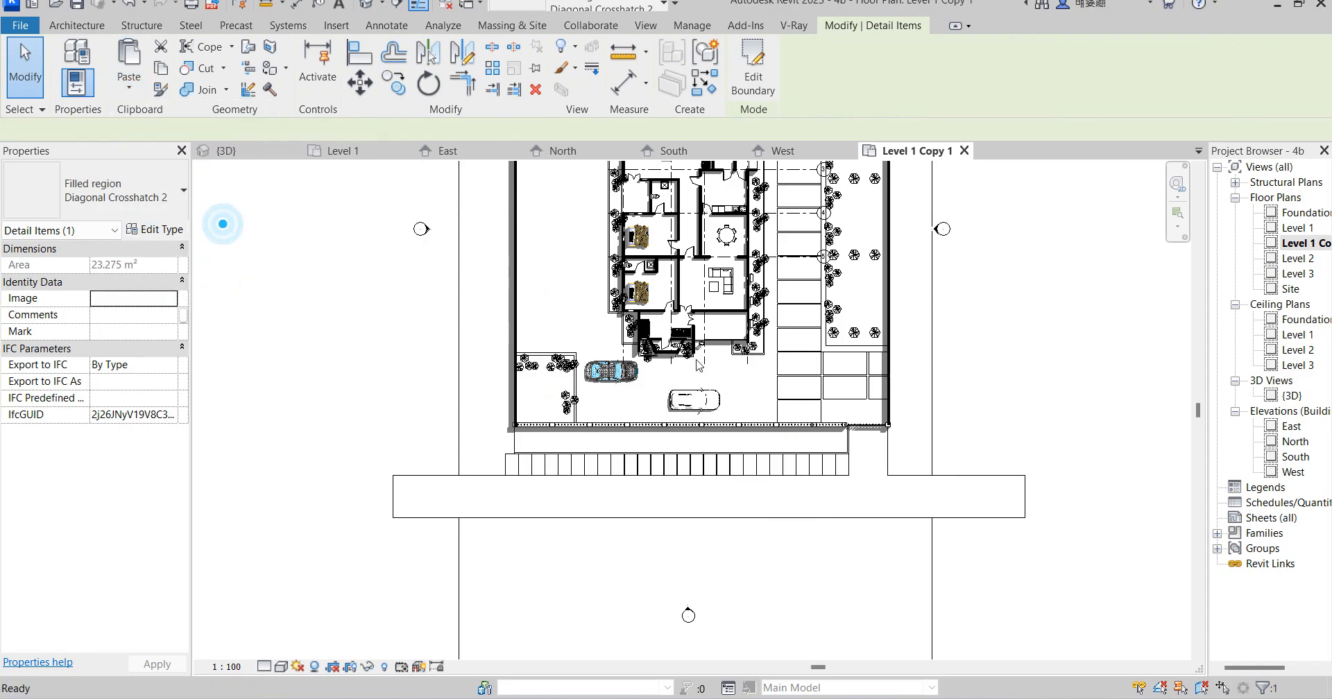
{"action": "scroll", "coordinate": [755, 346], "scroll_direction": "up", "scroll_amount": 5}
{"action": "left_click", "coordinate": [637, 399]}
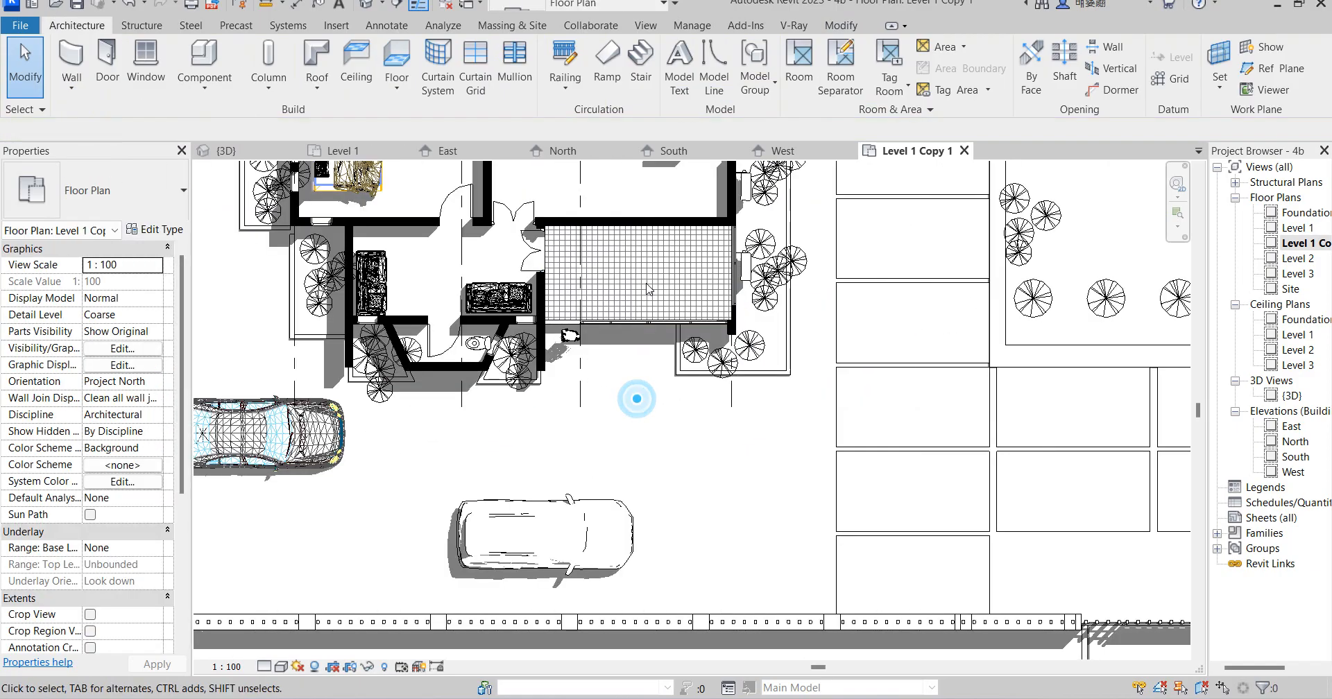
Step: Hide the whole Planting category in the Level 1 Copy 1 plan, using one of the Blue Berry Elder trees
{"action": "scroll", "coordinate": [715, 444], "scroll_direction": "down", "scroll_amount": 6}
{"action": "scroll", "coordinate": [763, 291], "scroll_direction": "up", "scroll_amount": 4}
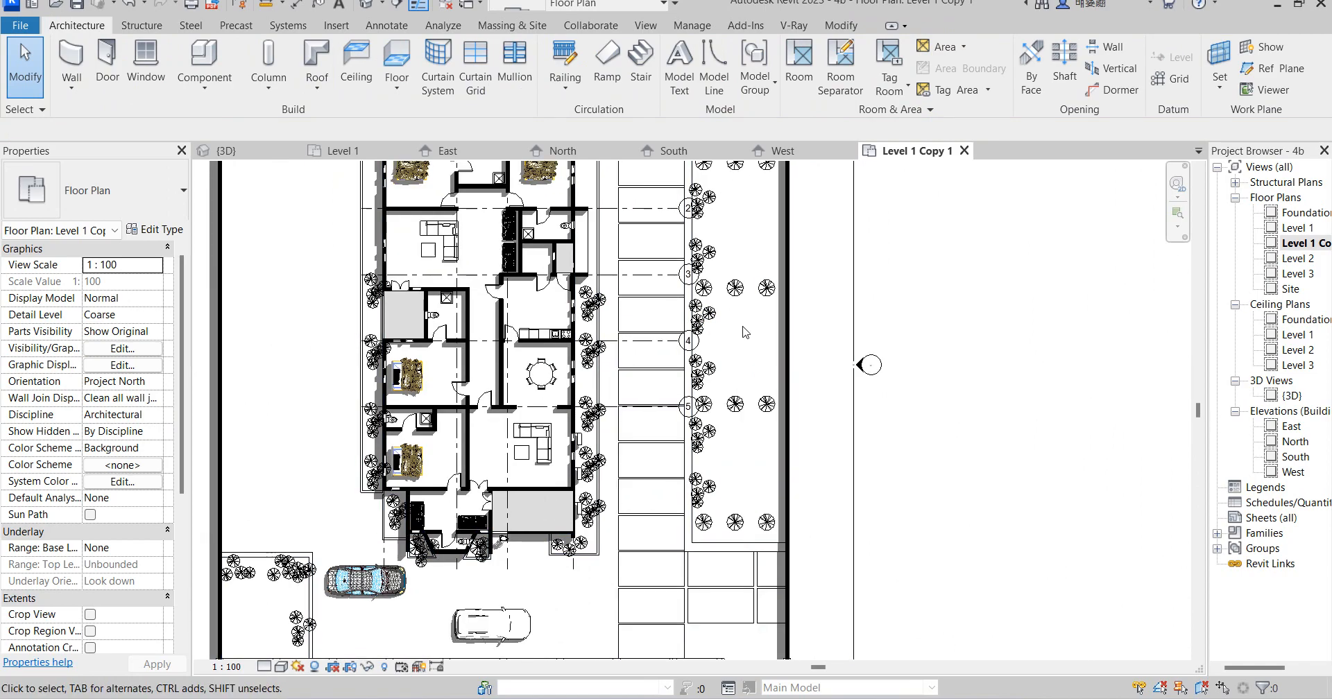
{"action": "left_click", "coordinate": [709, 314]}
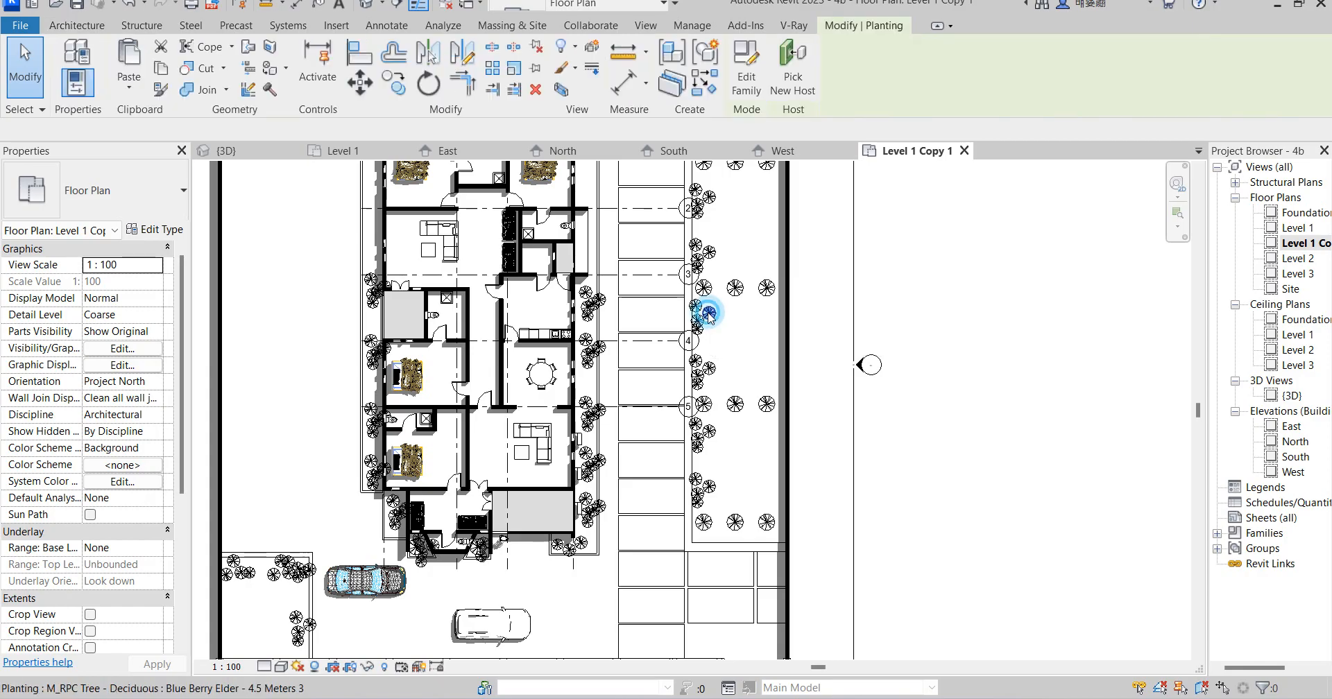
{"action": "right_click", "coordinate": [709, 315]}
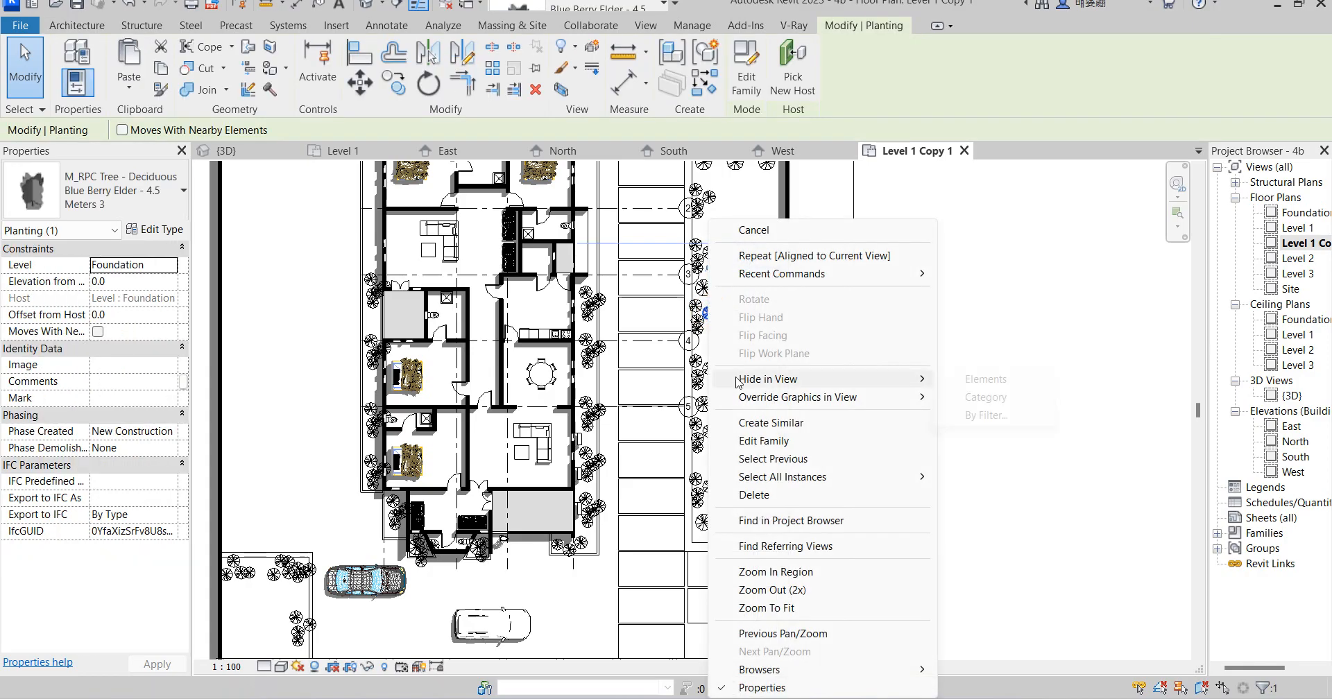
{"action": "mouse_move", "coordinate": [839, 476]}
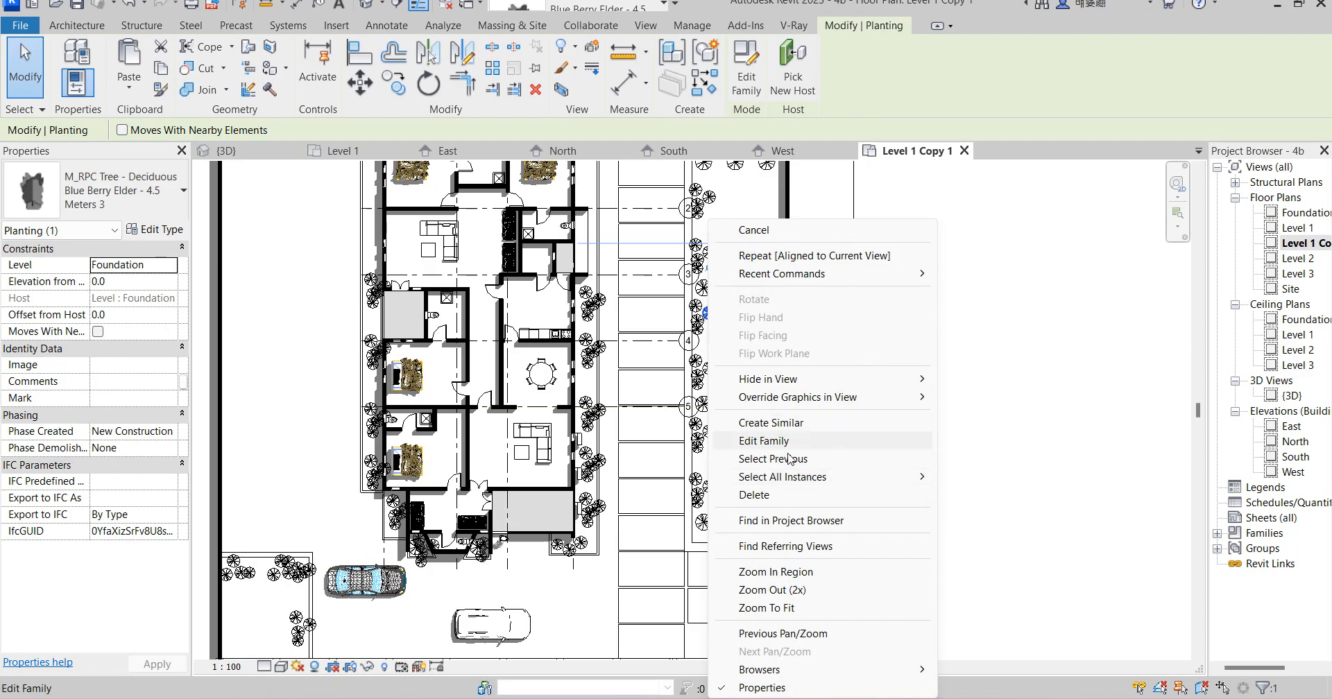
{"action": "mouse_move", "coordinate": [834, 382]}
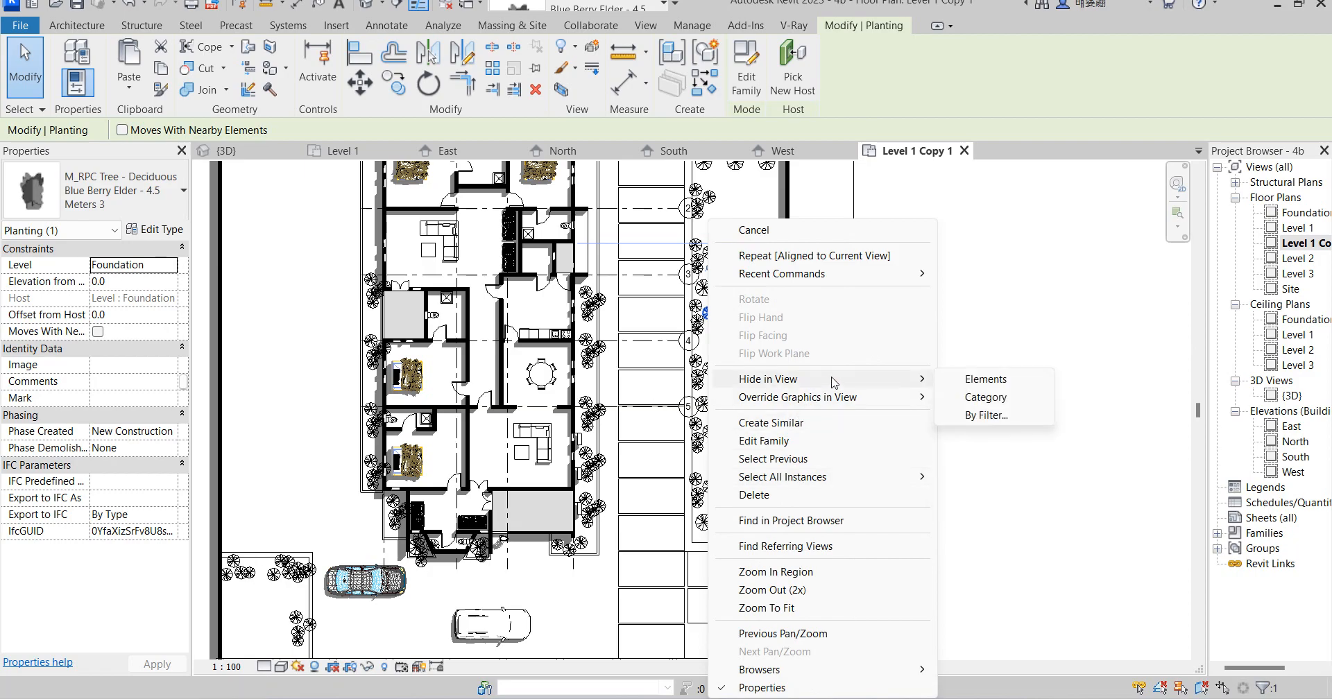
{"action": "left_click", "coordinate": [991, 401]}
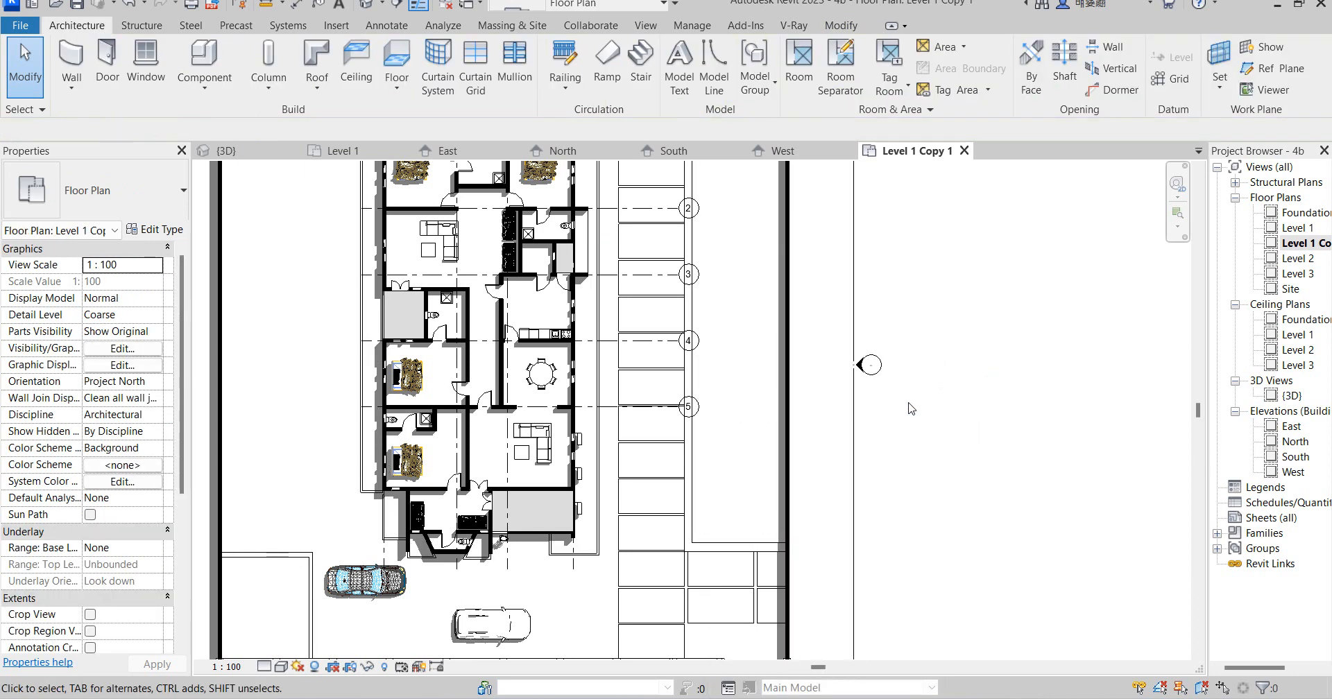
{"action": "scroll", "coordinate": [911, 408], "scroll_direction": "down", "scroll_amount": 3}
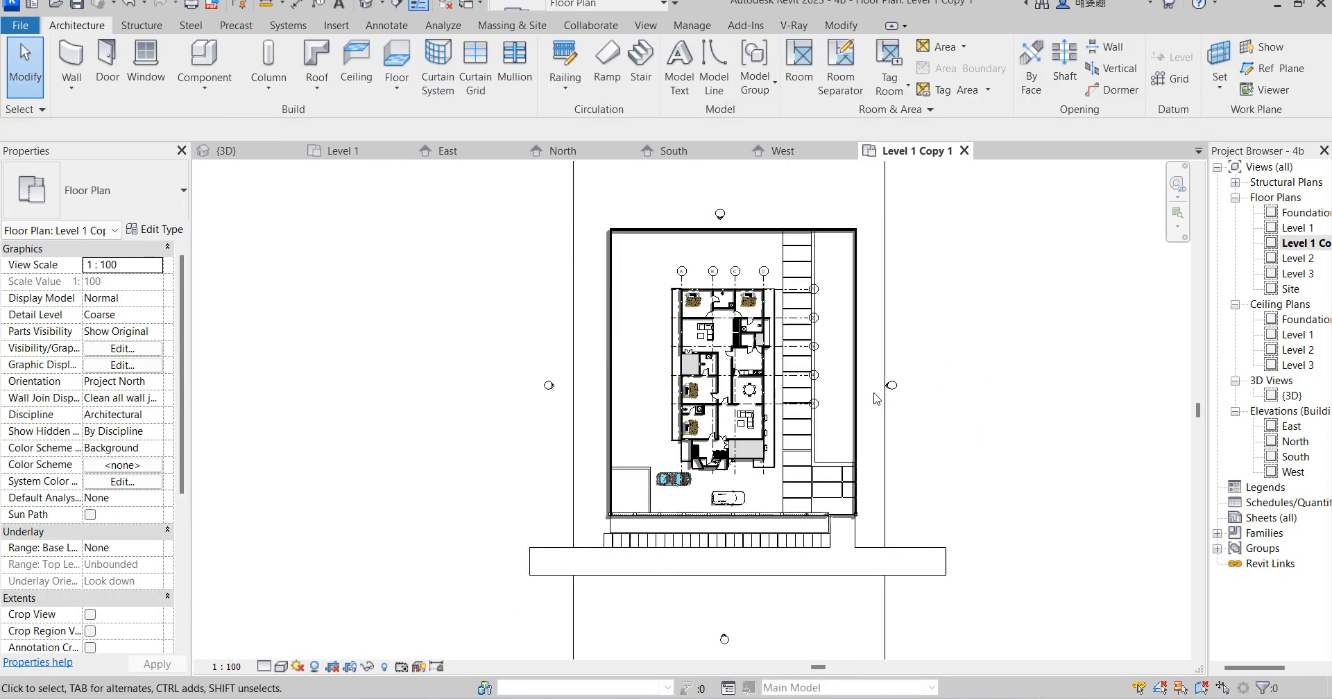
Step: Hide the whole Casework category in Level 1 Copy 1 and compare the plan with the original Level 1
{"action": "scroll", "coordinate": [775, 373], "scroll_direction": "up", "scroll_amount": 5}
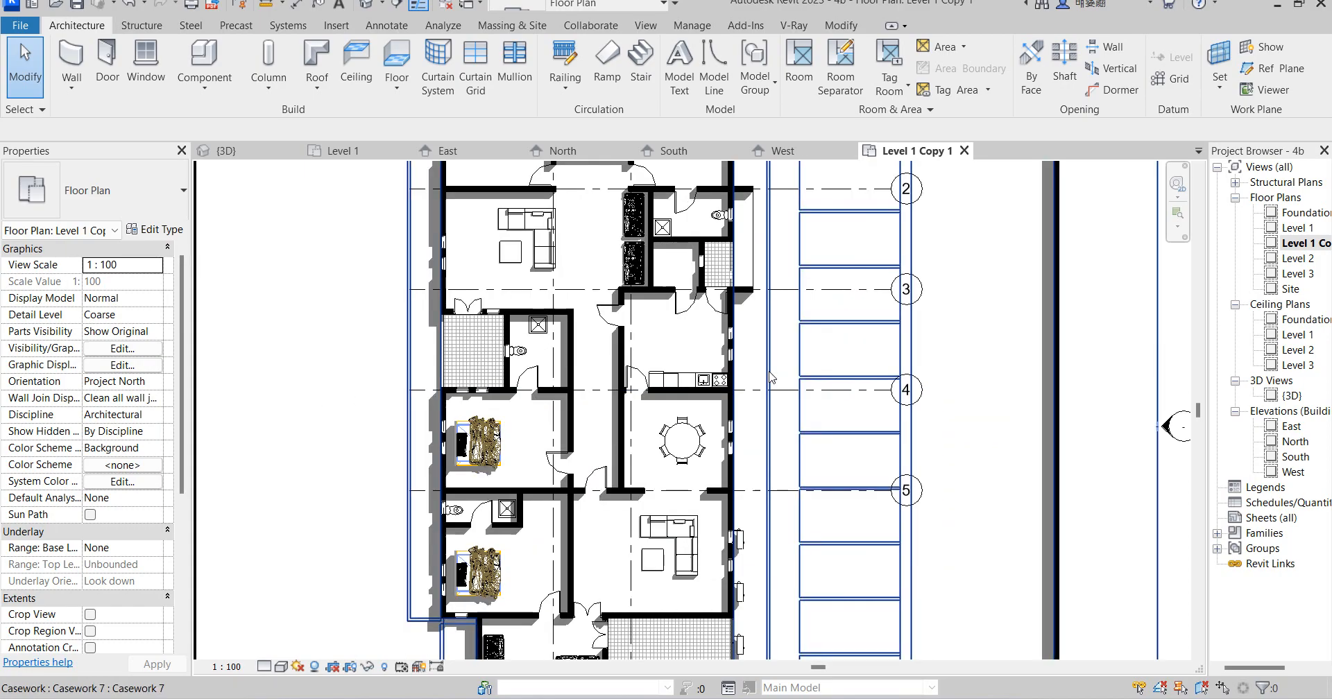
{"action": "left_click", "coordinate": [774, 378]}
{"action": "right_click", "coordinate": [774, 373]}
{"action": "mouse_move", "coordinate": [848, 382]}
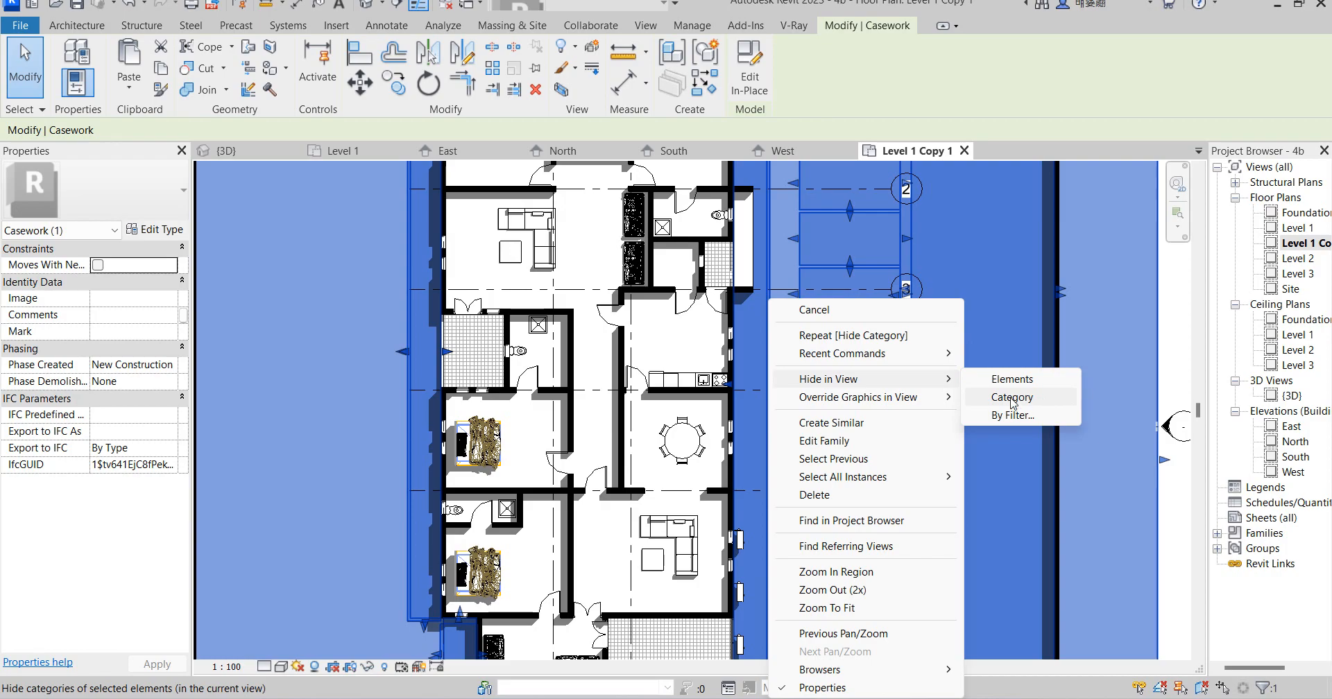
{"action": "left_click", "coordinate": [1012, 397]}
{"action": "scroll", "coordinate": [895, 389], "scroll_direction": "down", "scroll_amount": 3}
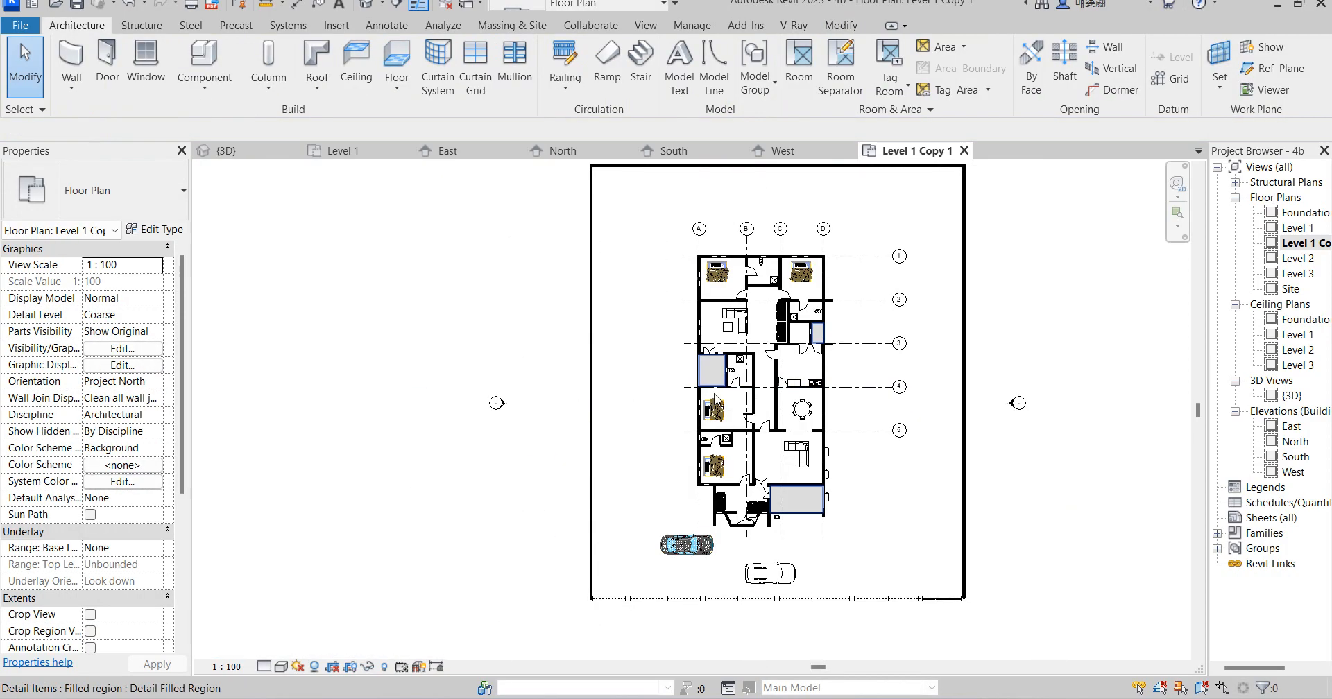
{"action": "double_click", "coordinate": [1296, 228]}
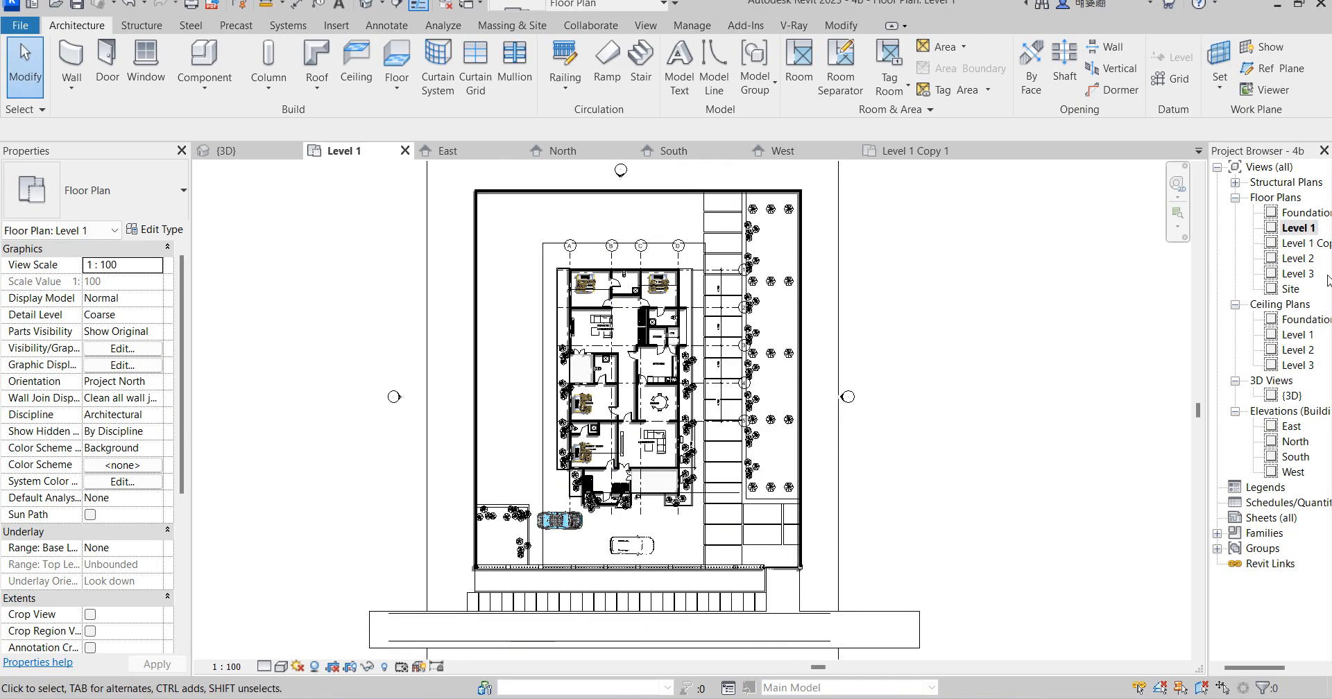
{"action": "double_click", "coordinate": [1296, 243]}
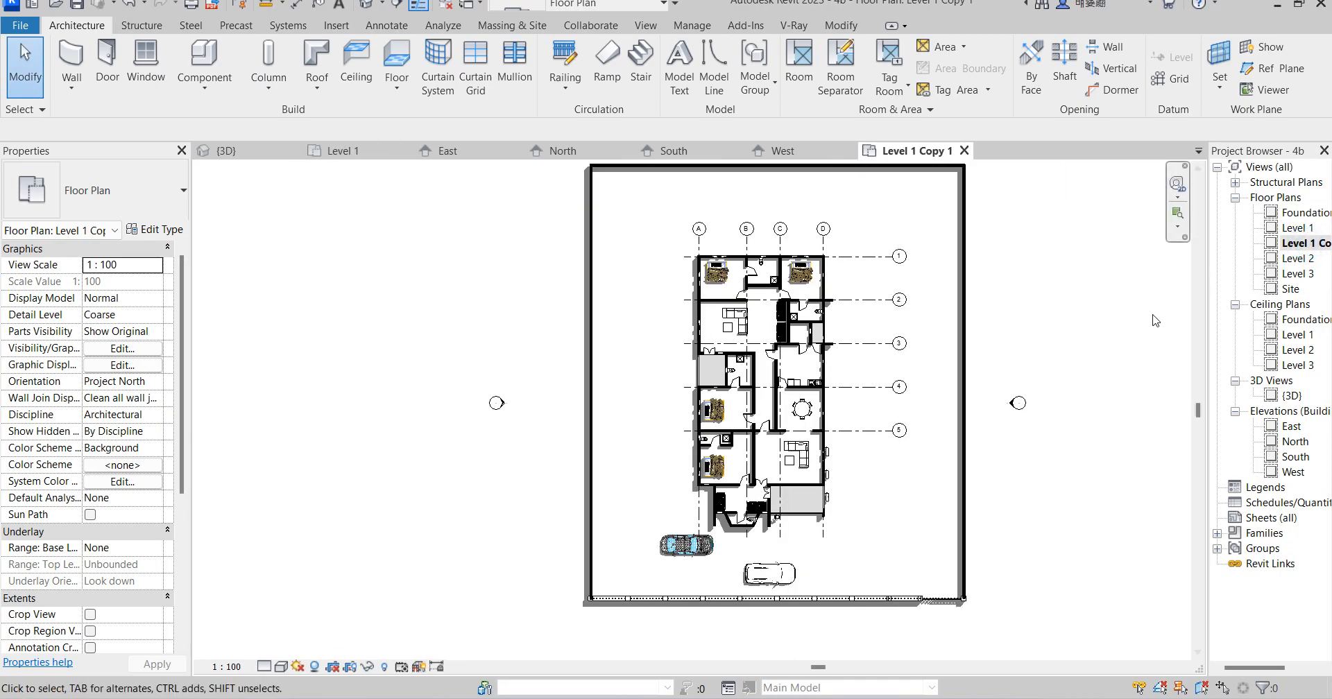
Step: Rename the Level 1 Copy 1 floor plan as Level 1 working
{"action": "right_click", "coordinate": [1308, 243]}
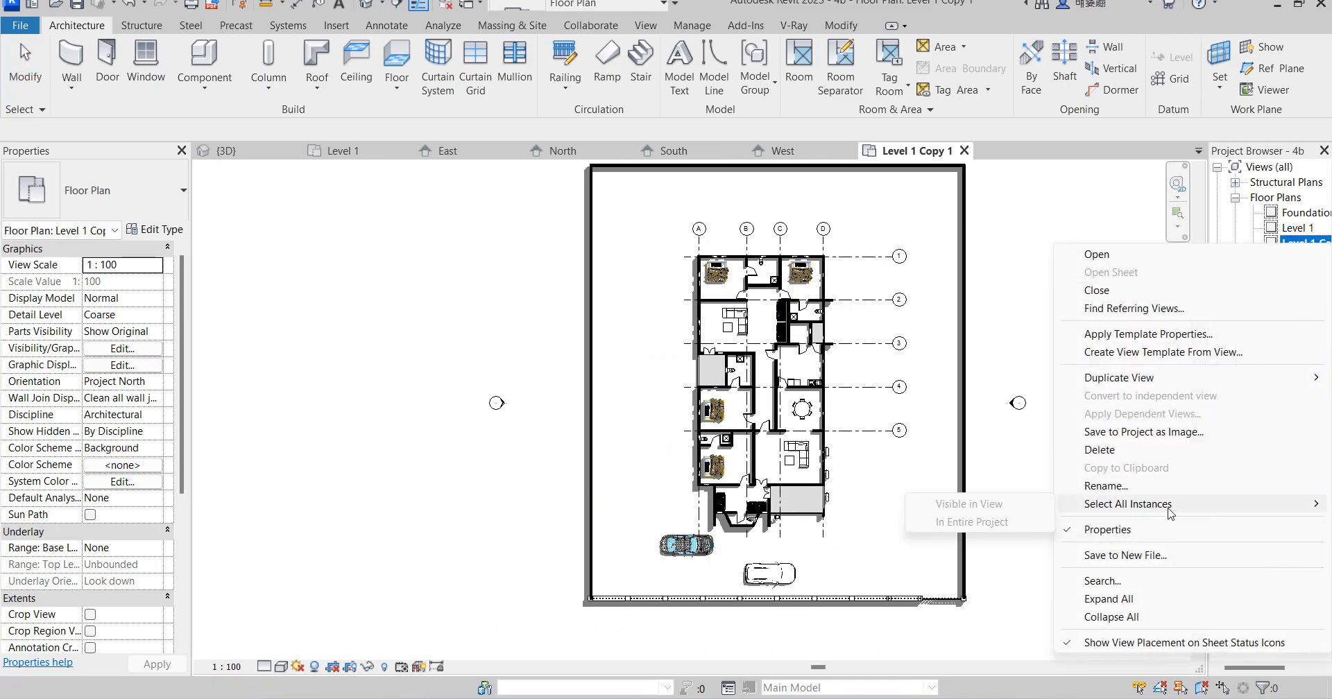
{"action": "mouse_move", "coordinate": [1144, 386]}
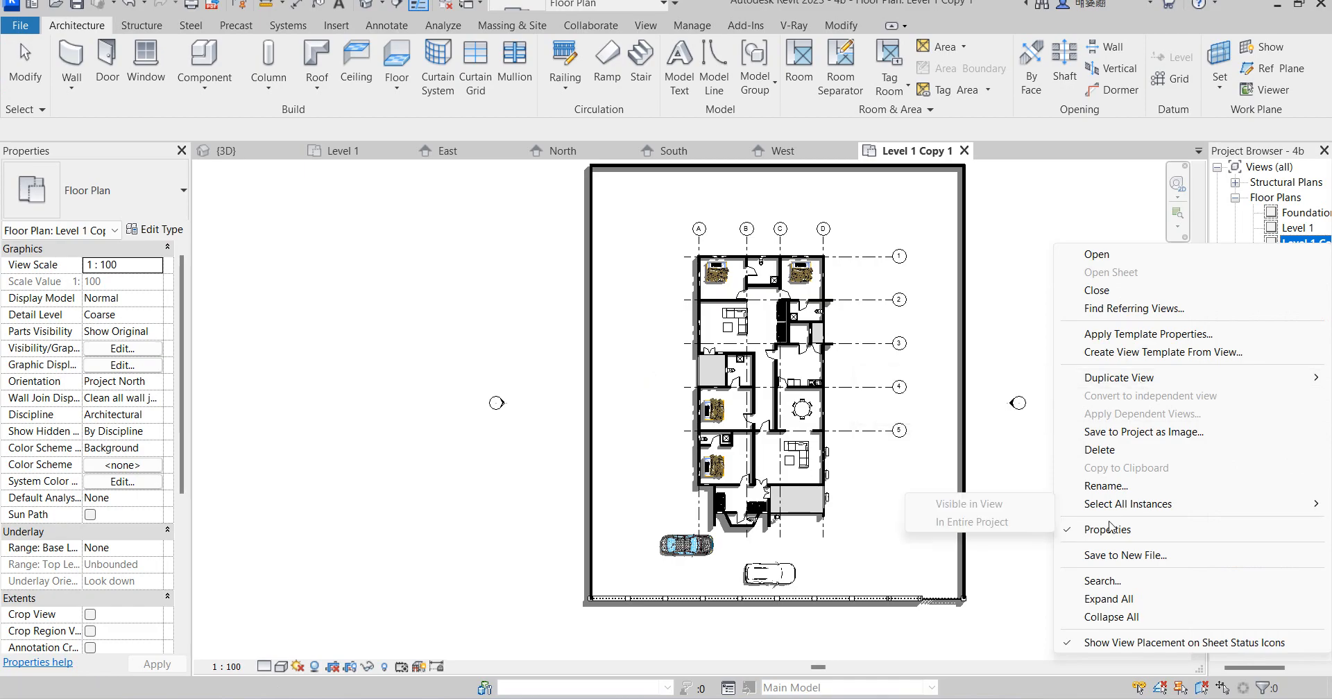
{"action": "left_click", "coordinate": [1109, 487]}
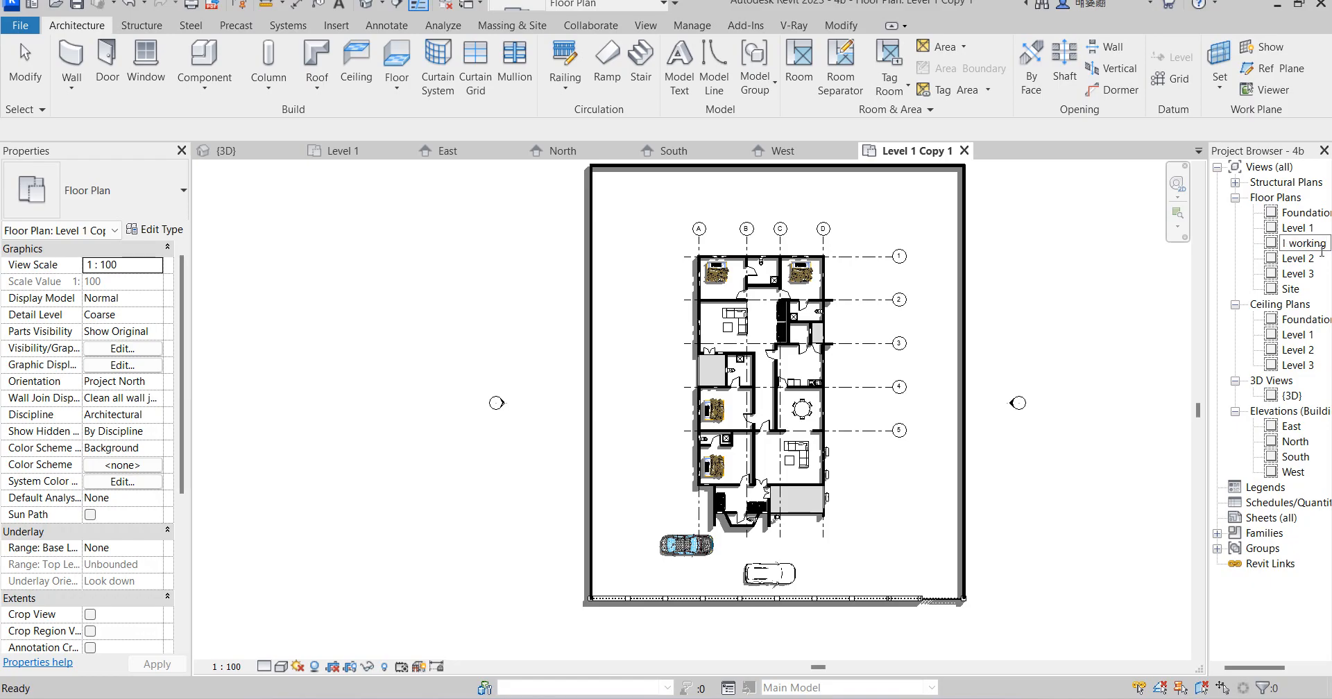
{"action": "left_click", "coordinate": [1095, 344]}
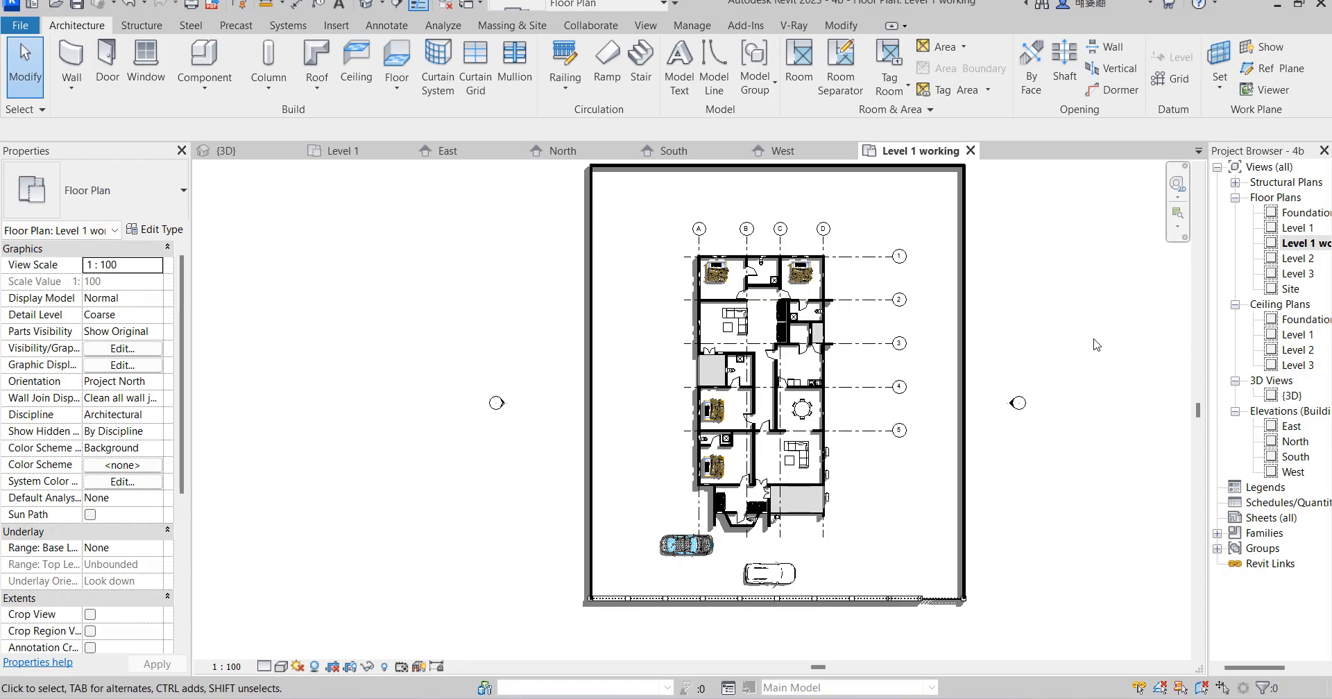
Step: Show the crop region in Level 1 working and shrink its four sides closely around the house, excluding the cars and site boundary
{"action": "scroll", "coordinate": [525, 448], "scroll_direction": "down", "scroll_amount": 5}
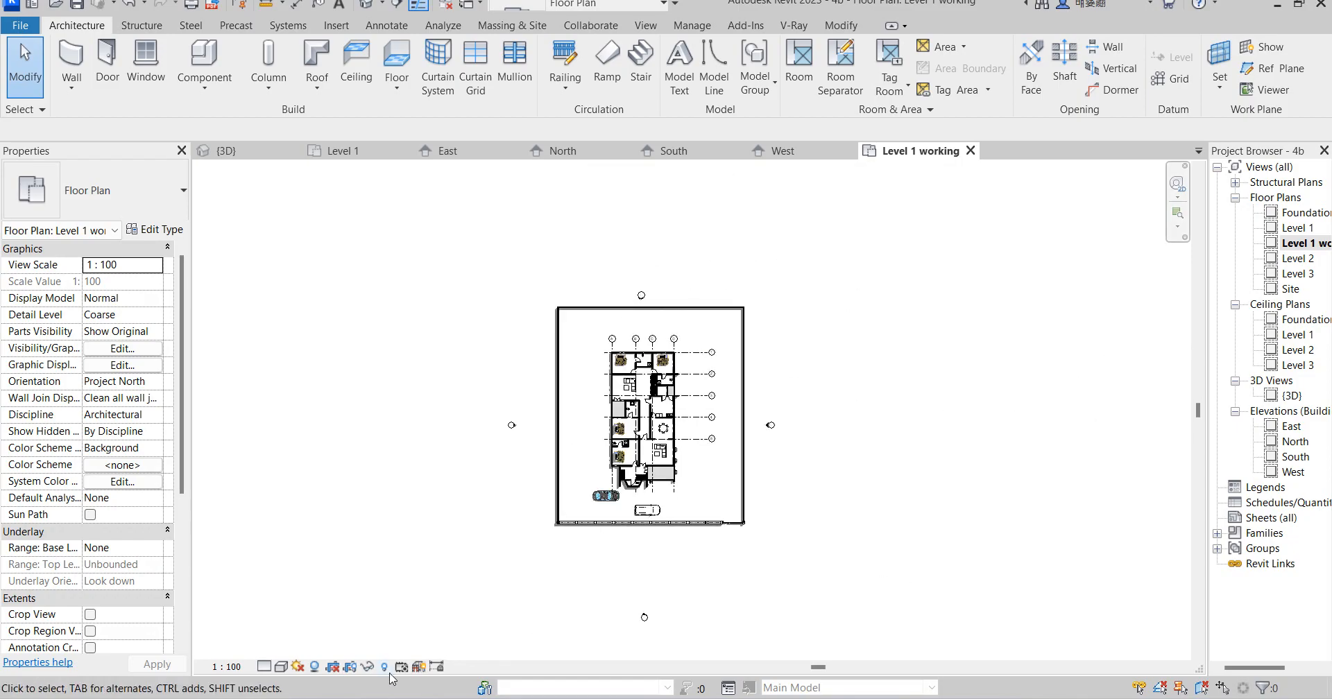
{"action": "left_click", "coordinate": [349, 671]}
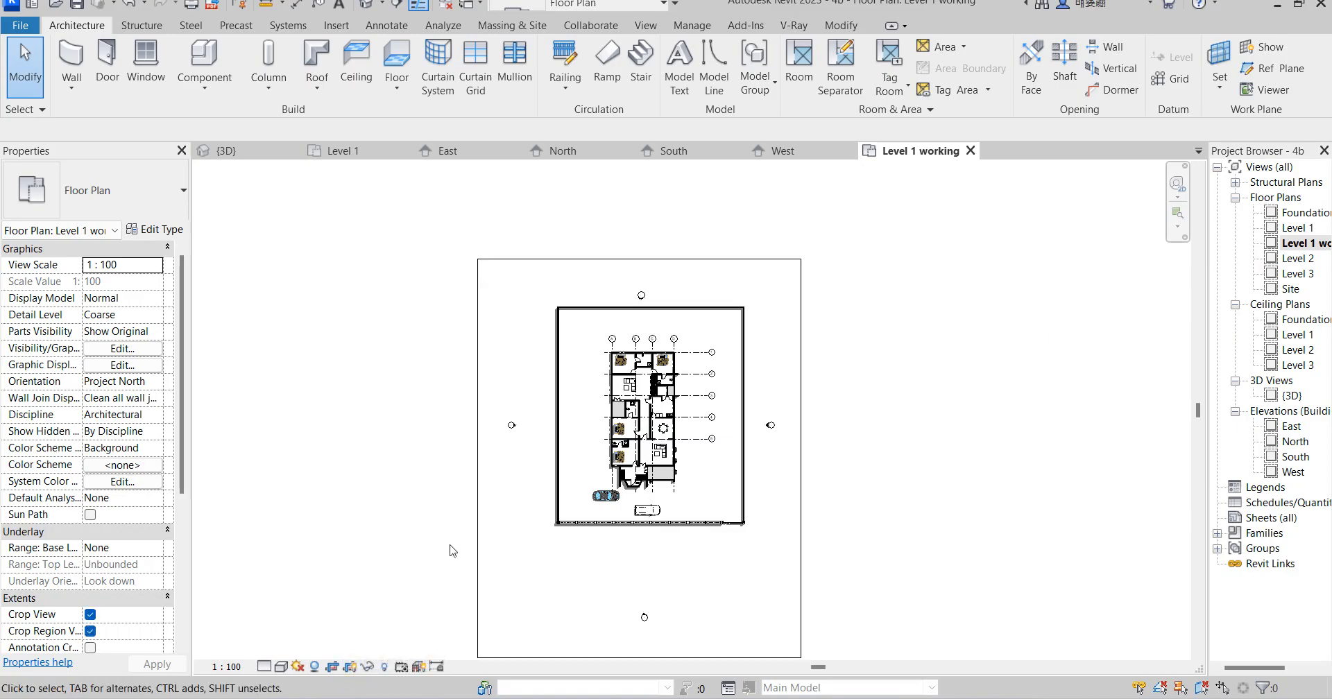
{"action": "left_click", "coordinate": [477, 545]}
{"action": "left_click_drag", "start_coordinate": [479, 461], "coordinate": [604, 465]}
{"action": "left_click_drag", "start_coordinate": [803, 461], "coordinate": [687, 460]}
{"action": "left_click_drag", "start_coordinate": [646, 266], "coordinate": [646, 342]}
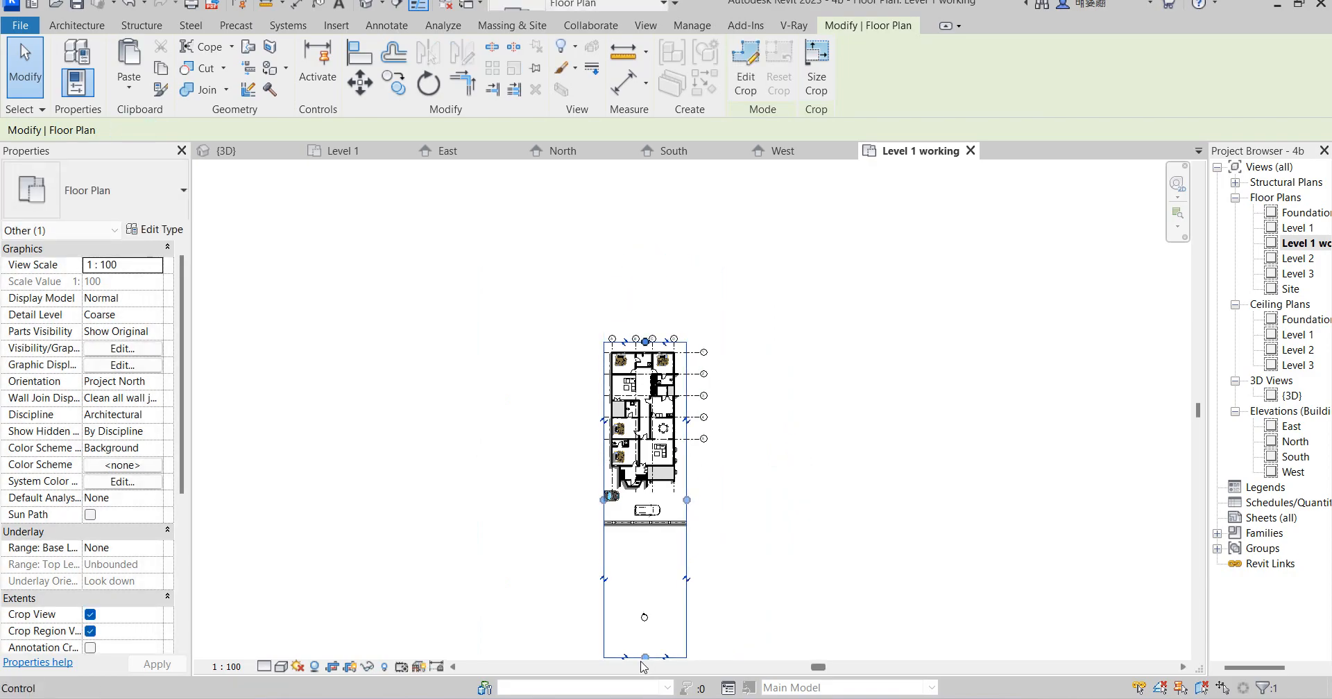
{"action": "scroll", "coordinate": [624, 555], "scroll_direction": "down", "scroll_amount": 1}
{"action": "left_click_drag", "start_coordinate": [641, 642], "coordinate": [641, 643]}
{"action": "left_click_drag", "start_coordinate": [639, 555], "coordinate": [635, 505]}
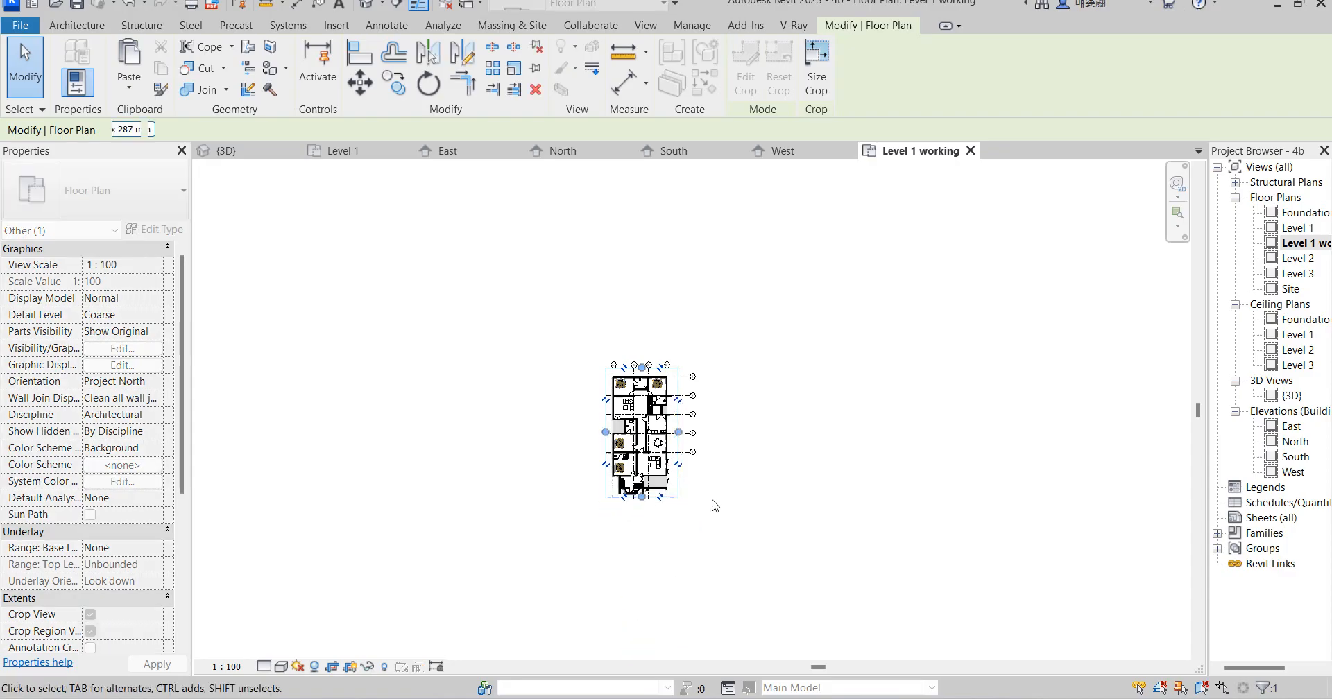
{"action": "left_click", "coordinate": [711, 503]}
Step: Hide the crop region boundary and turn off shadows in the Level 1 working plan
{"action": "scroll", "coordinate": [672, 520], "scroll_direction": "up", "scroll_amount": 4}
{"action": "scroll", "coordinate": [671, 520], "scroll_direction": "up", "scroll_amount": 1}
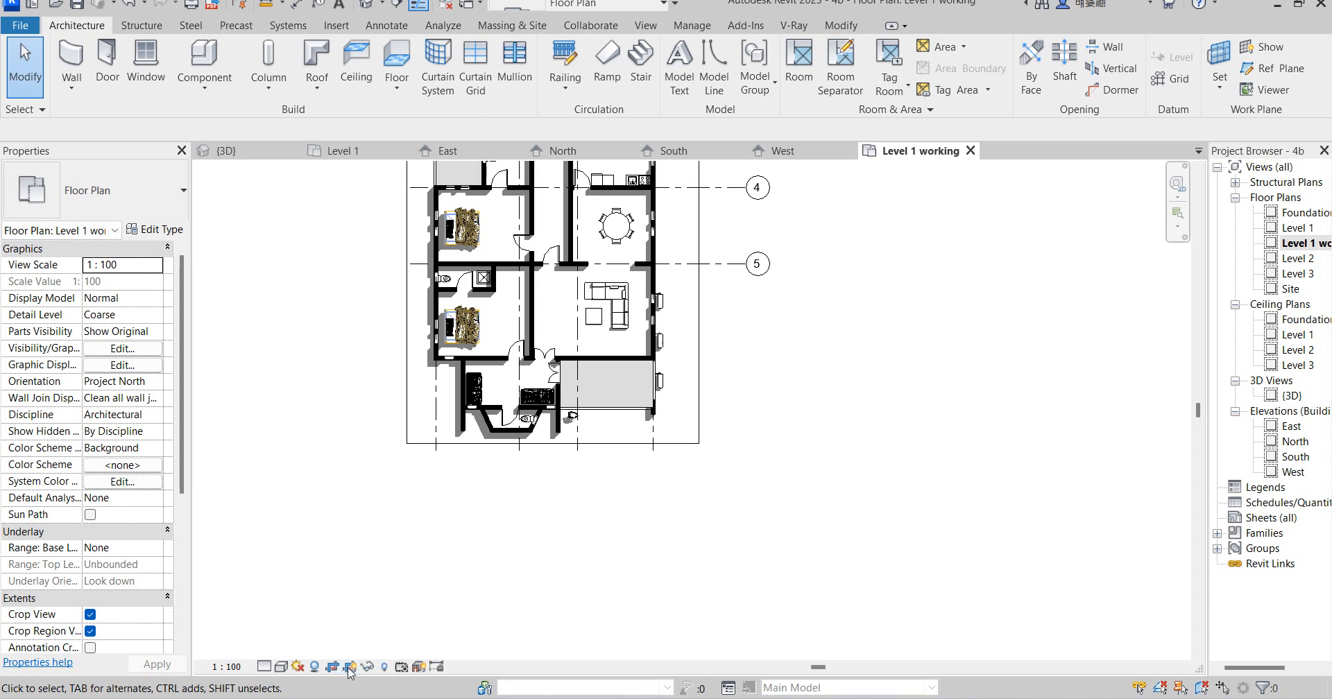
{"action": "left_click", "coordinate": [351, 667]}
{"action": "right_click", "coordinate": [801, 471]}
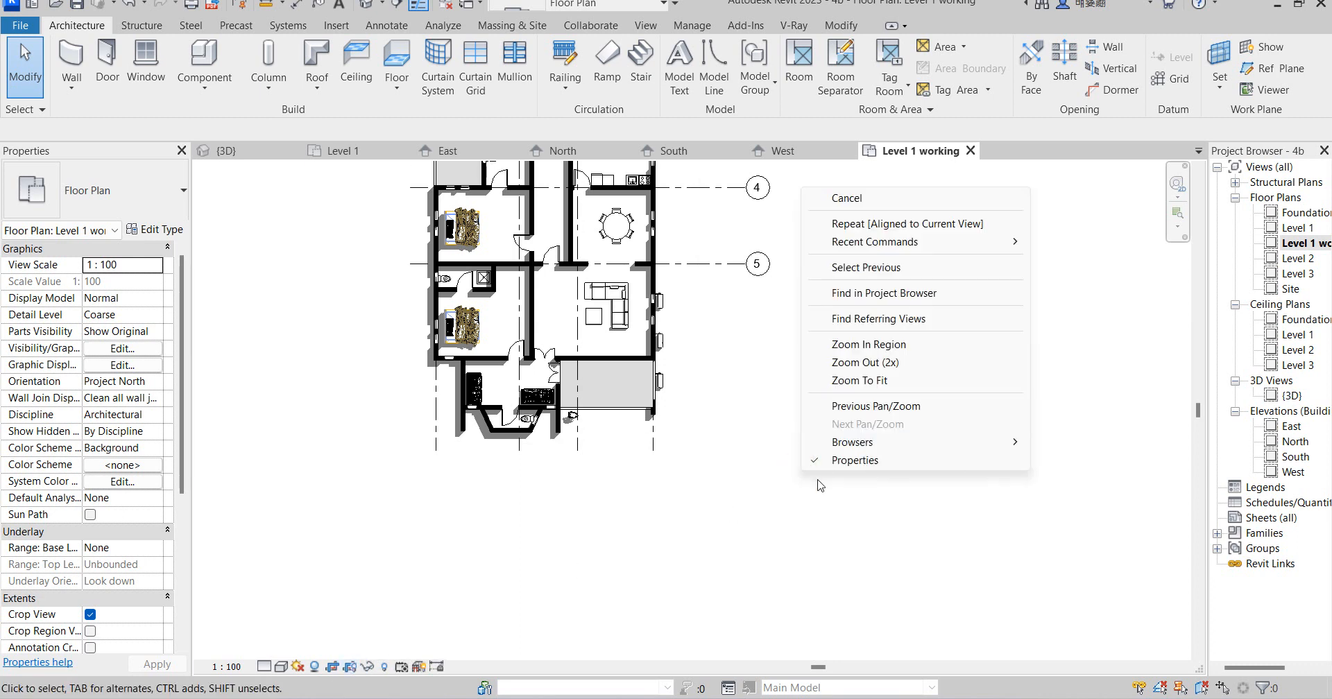
{"action": "left_click", "coordinate": [866, 383]}
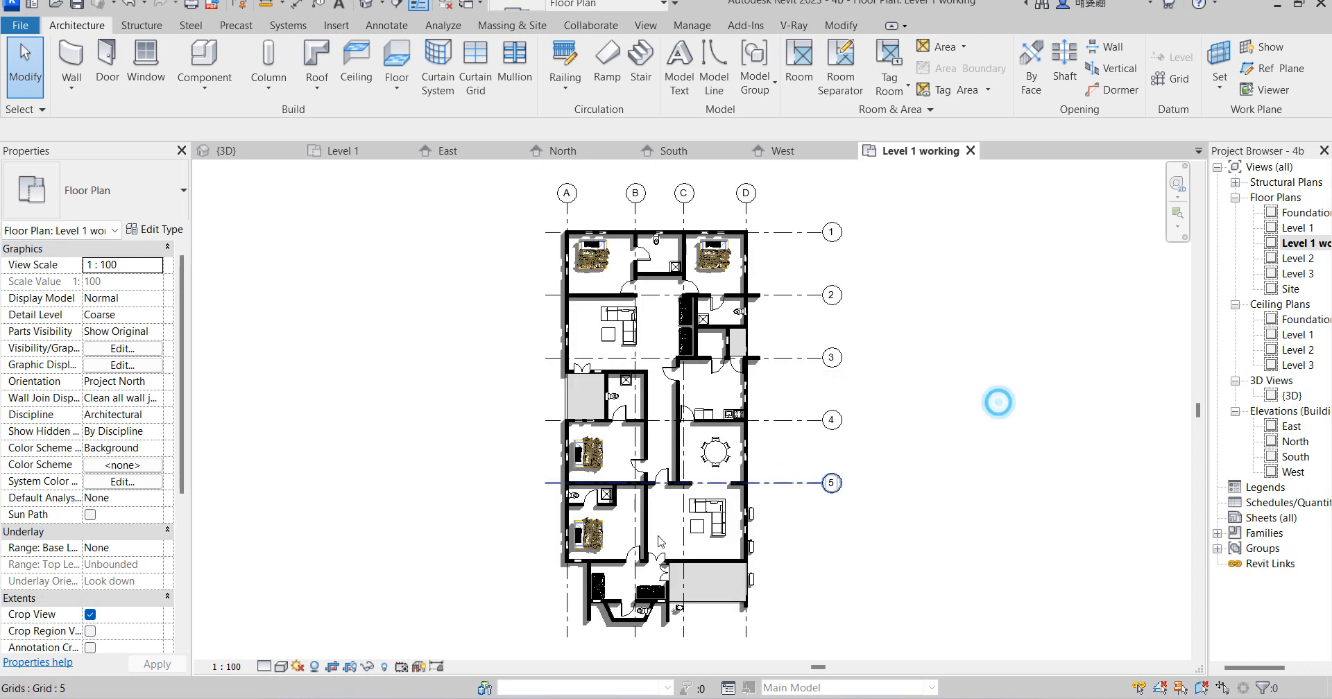
{"action": "scroll", "coordinate": [604, 515], "scroll_direction": "up", "scroll_amount": 4}
{"action": "scroll", "coordinate": [604, 515], "scroll_direction": "down", "scroll_amount": 4}
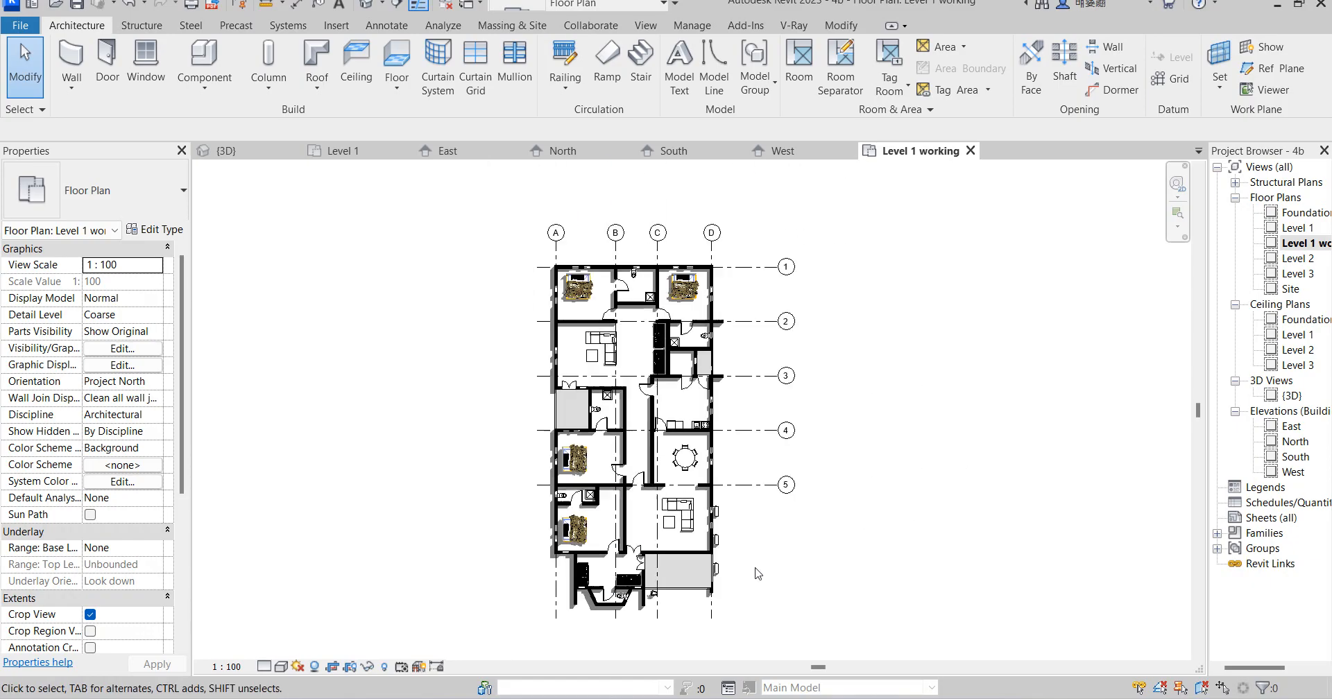
{"action": "left_click", "coordinate": [315, 667]}
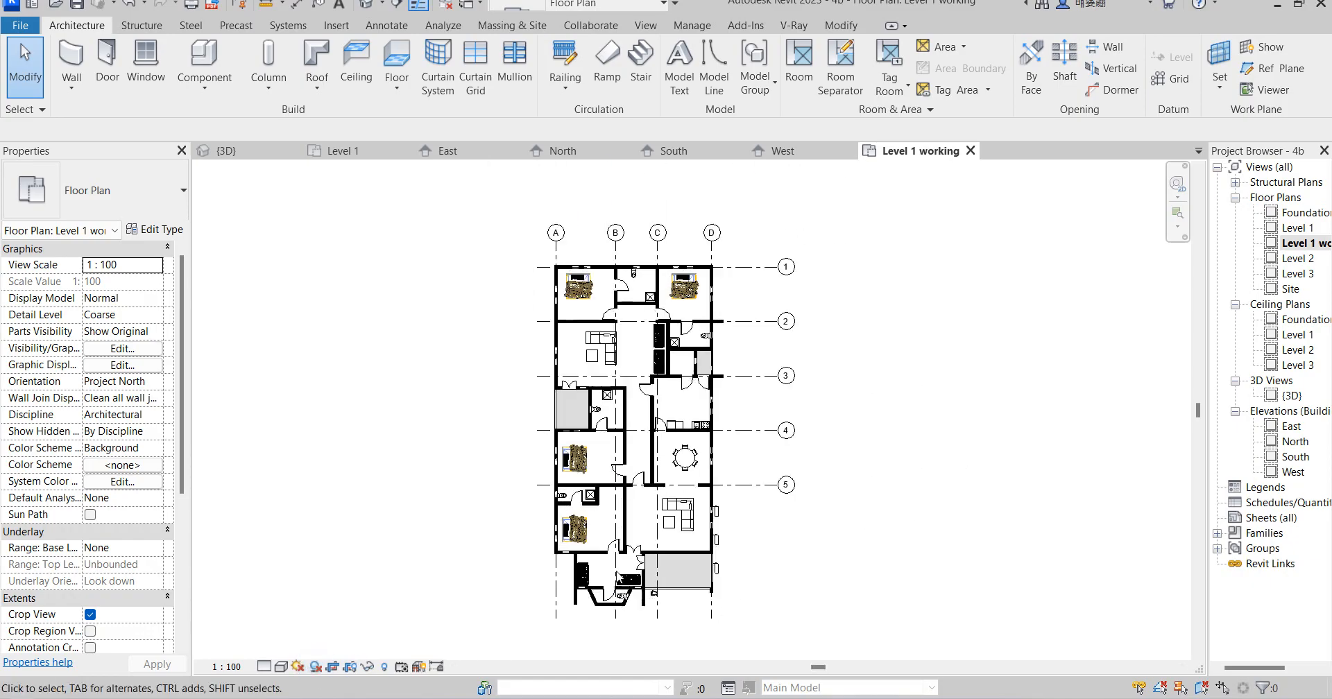
Step: Compare the original Level 1 plan with Level 1 working and examine the cleaned-up rooms, furniture and floor hatching
{"action": "double_click", "coordinate": [1296, 228]}
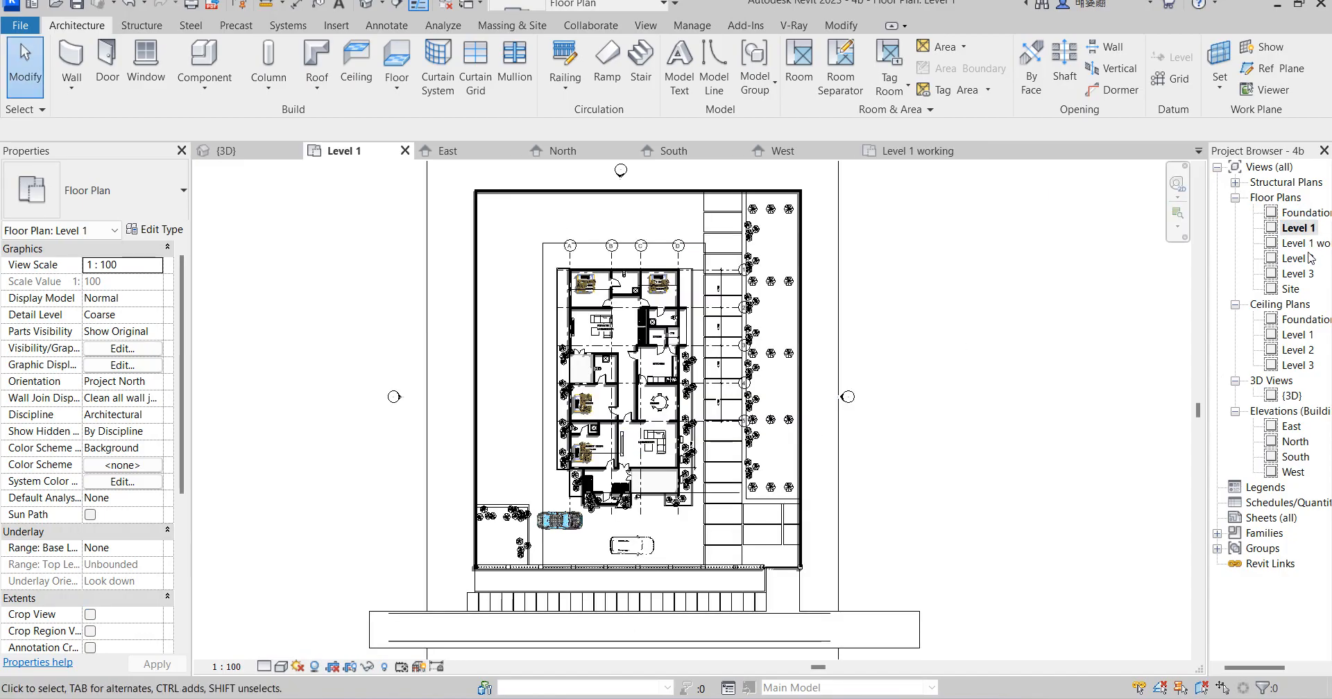
{"action": "double_click", "coordinate": [1296, 243]}
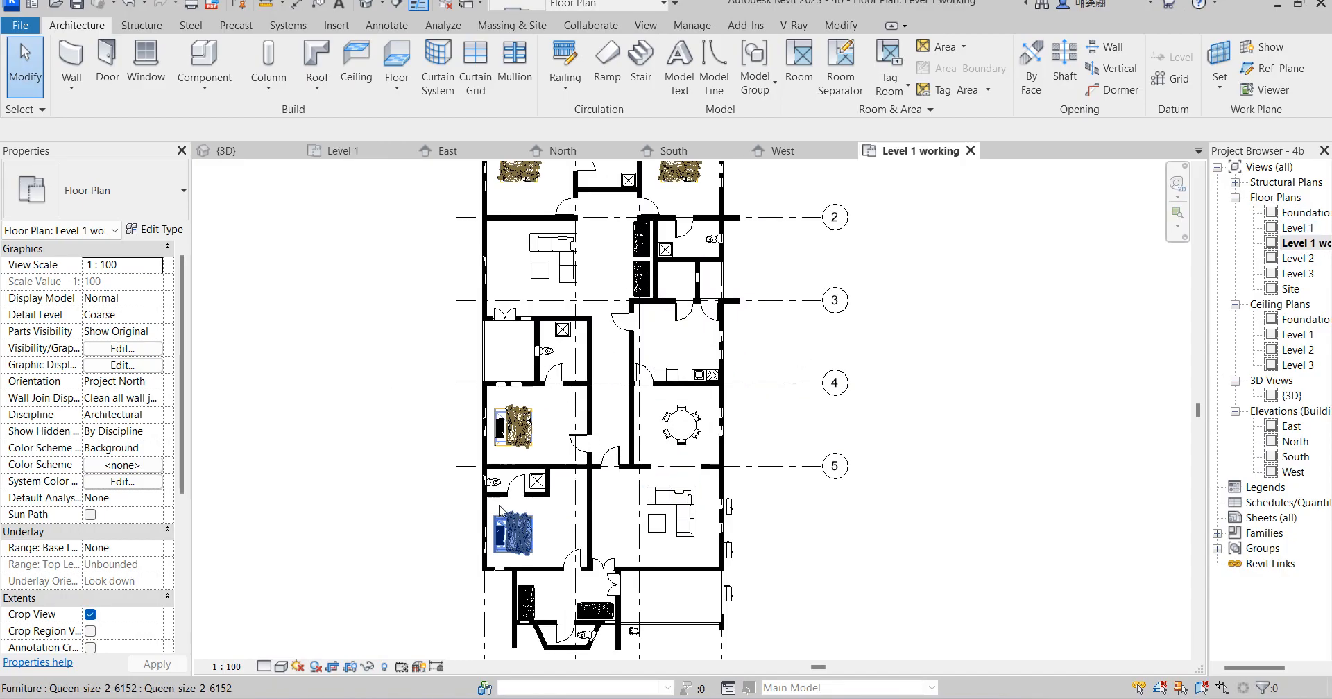
{"action": "scroll", "coordinate": [531, 510], "scroll_direction": "up", "scroll_amount": 2}
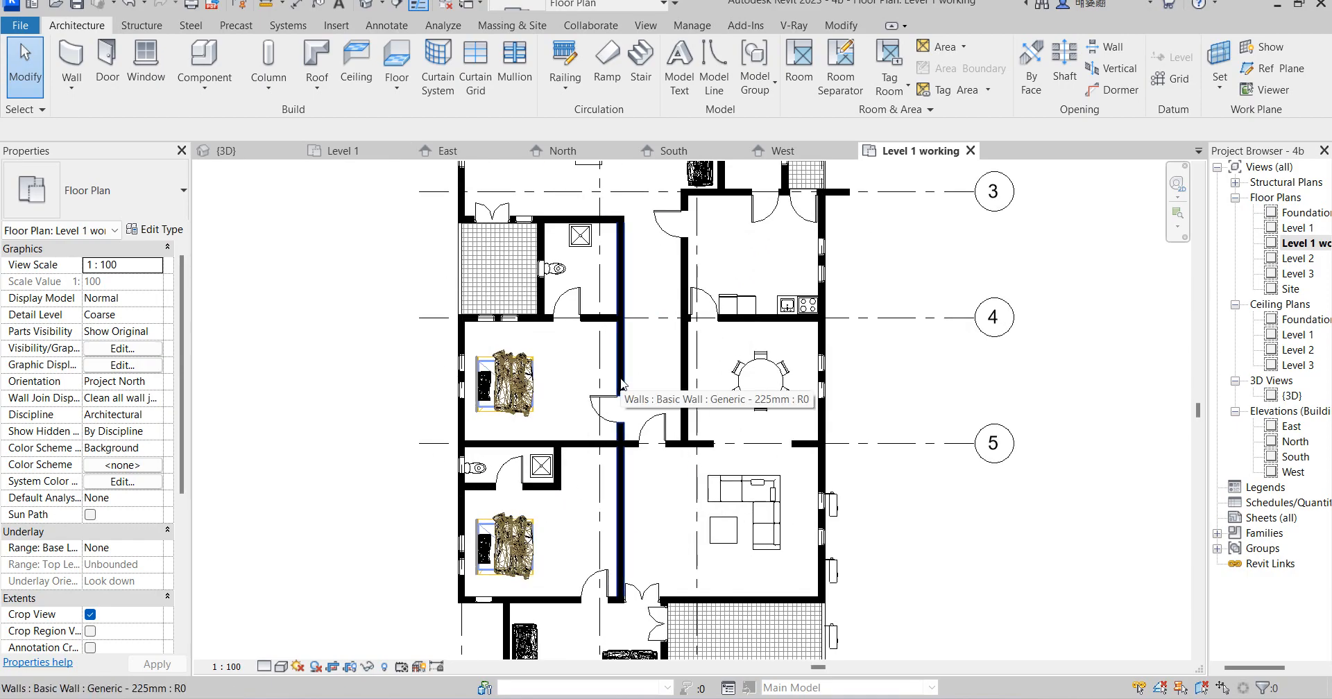
{"action": "scroll", "coordinate": [620, 392], "scroll_direction": "down", "scroll_amount": 3}
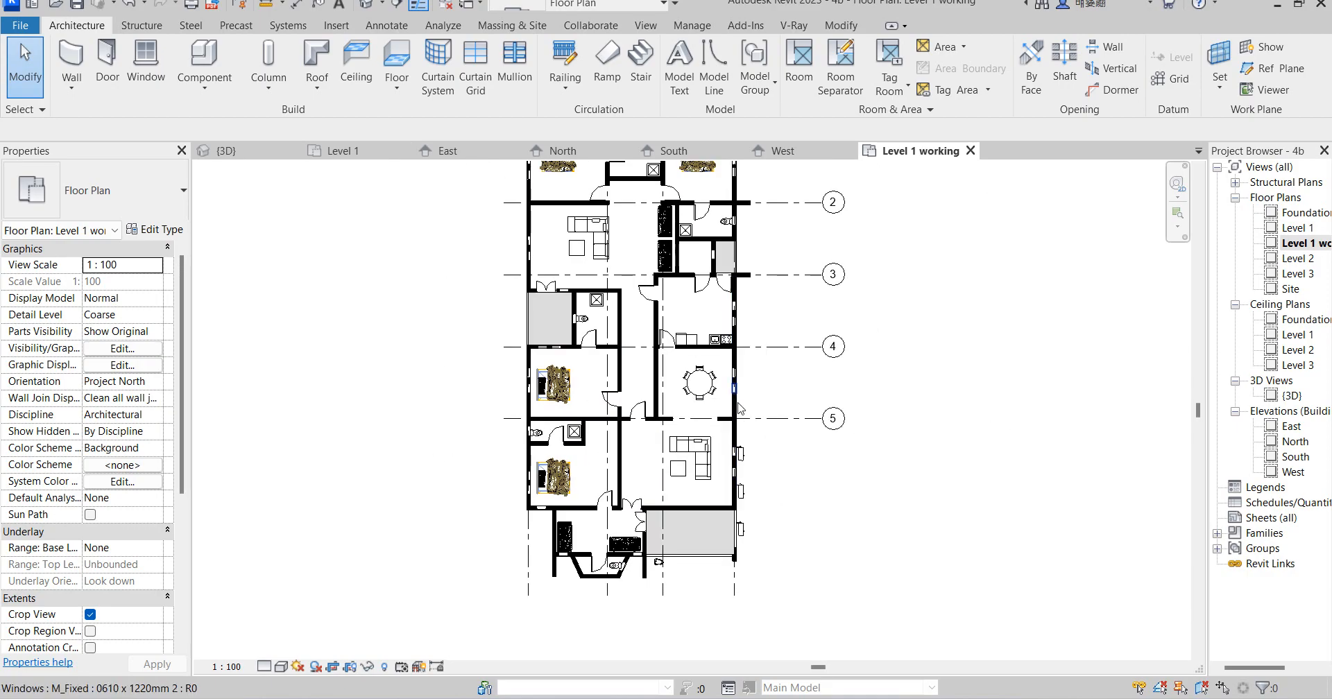
{"action": "scroll", "coordinate": [694, 413], "scroll_direction": "down", "scroll_amount": 2}
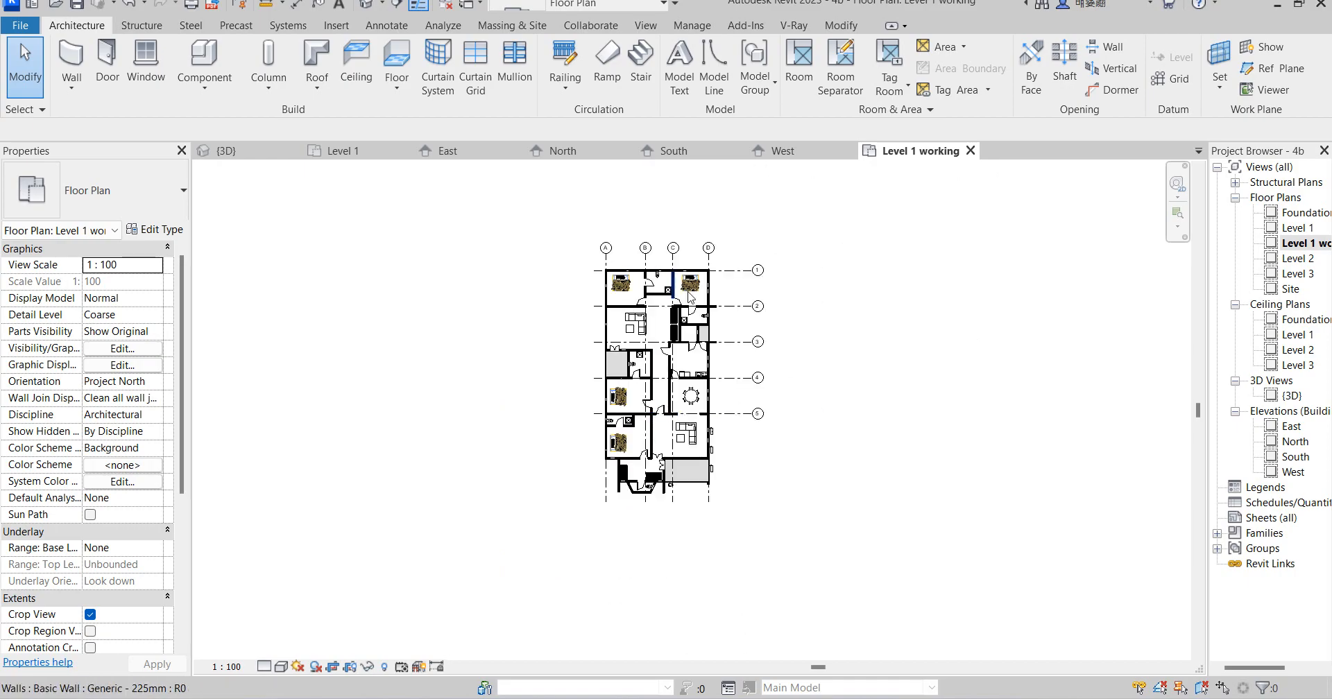
{"action": "scroll", "coordinate": [720, 399], "scroll_direction": "up", "scroll_amount": 3}
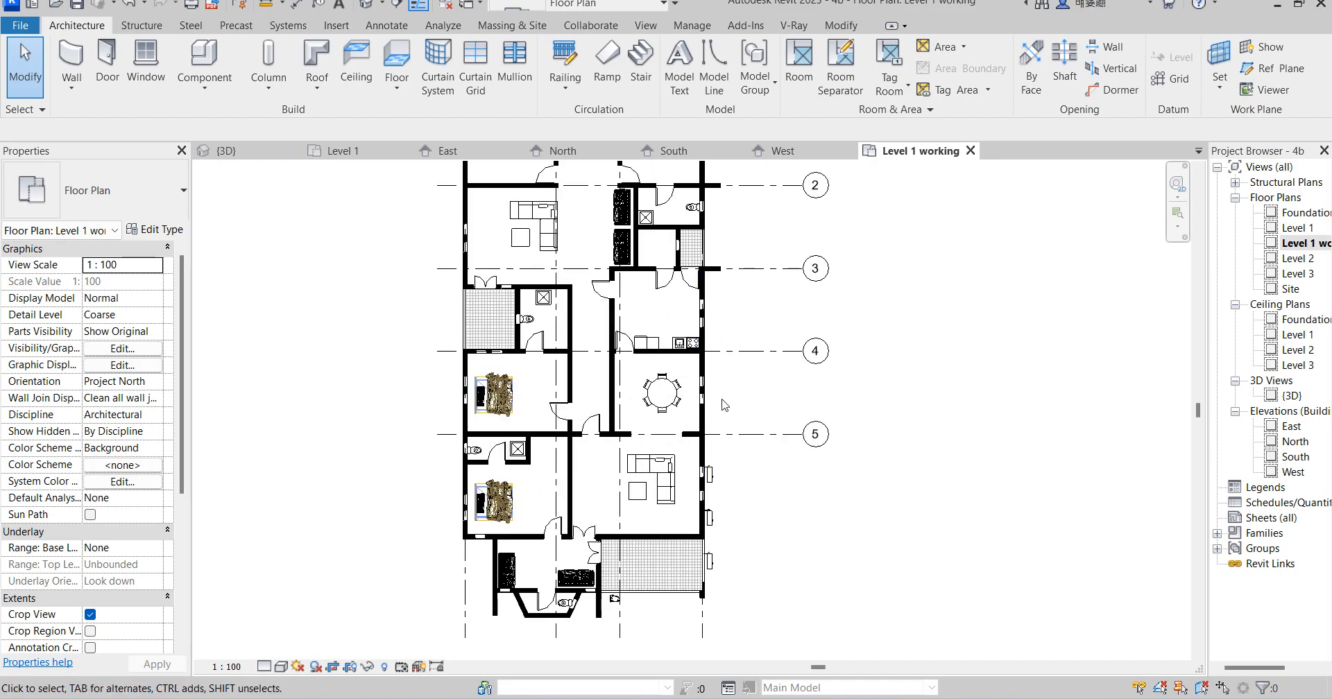
{"action": "scroll", "coordinate": [724, 418], "scroll_direction": "down", "scroll_amount": 2}
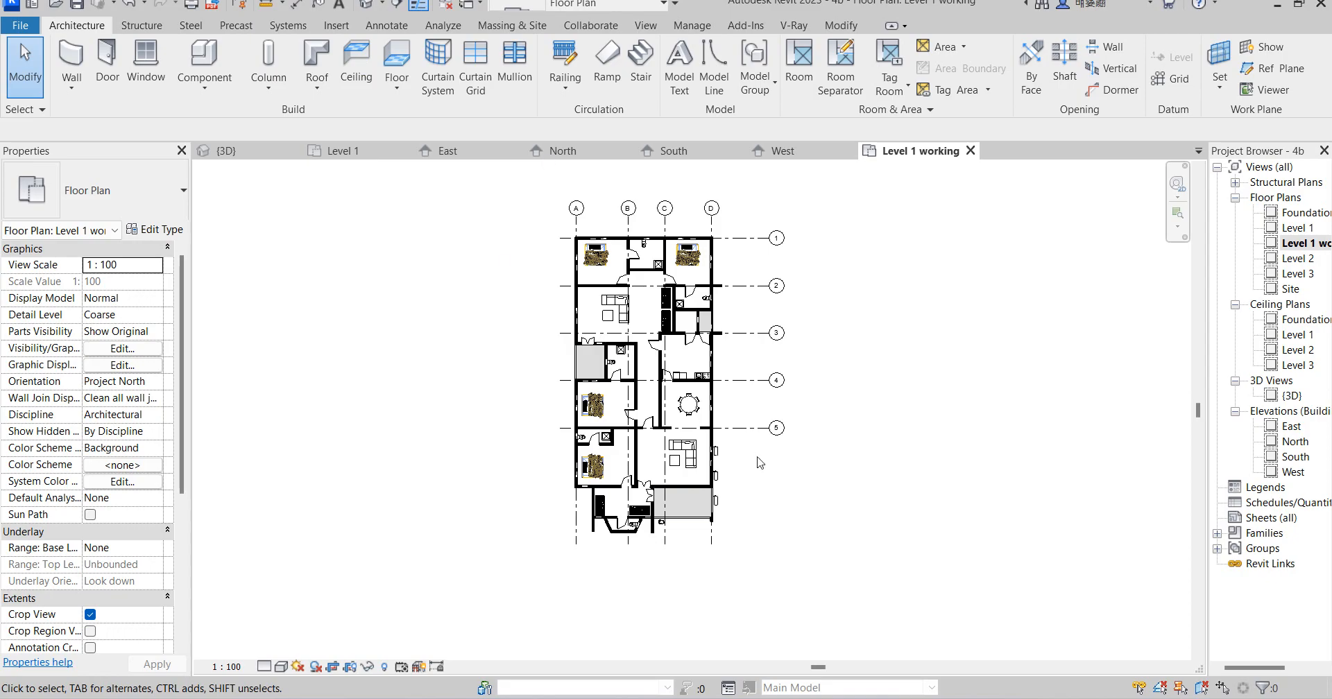
Step: Show the crop region again and rotate it 90° counterclockwise with the Copy option off, laying the plan out horizontally
{"action": "left_click", "coordinate": [350, 666]}
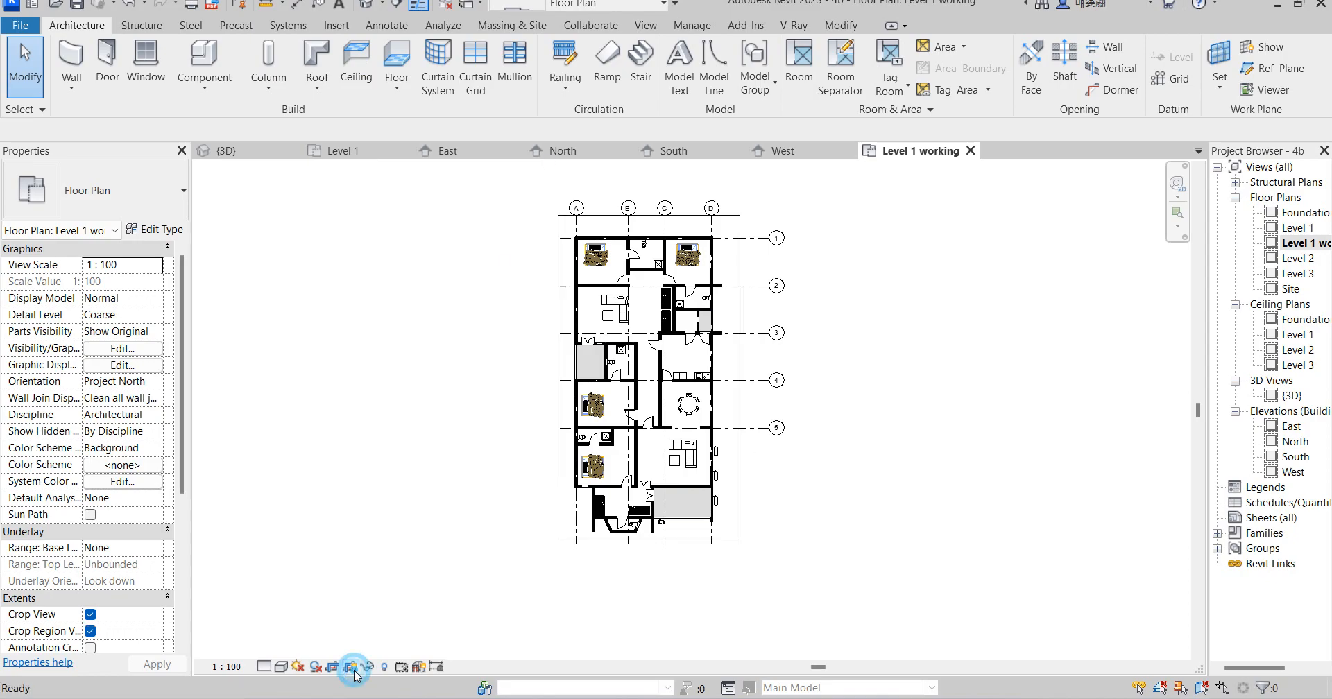
{"action": "left_click", "coordinate": [596, 540]}
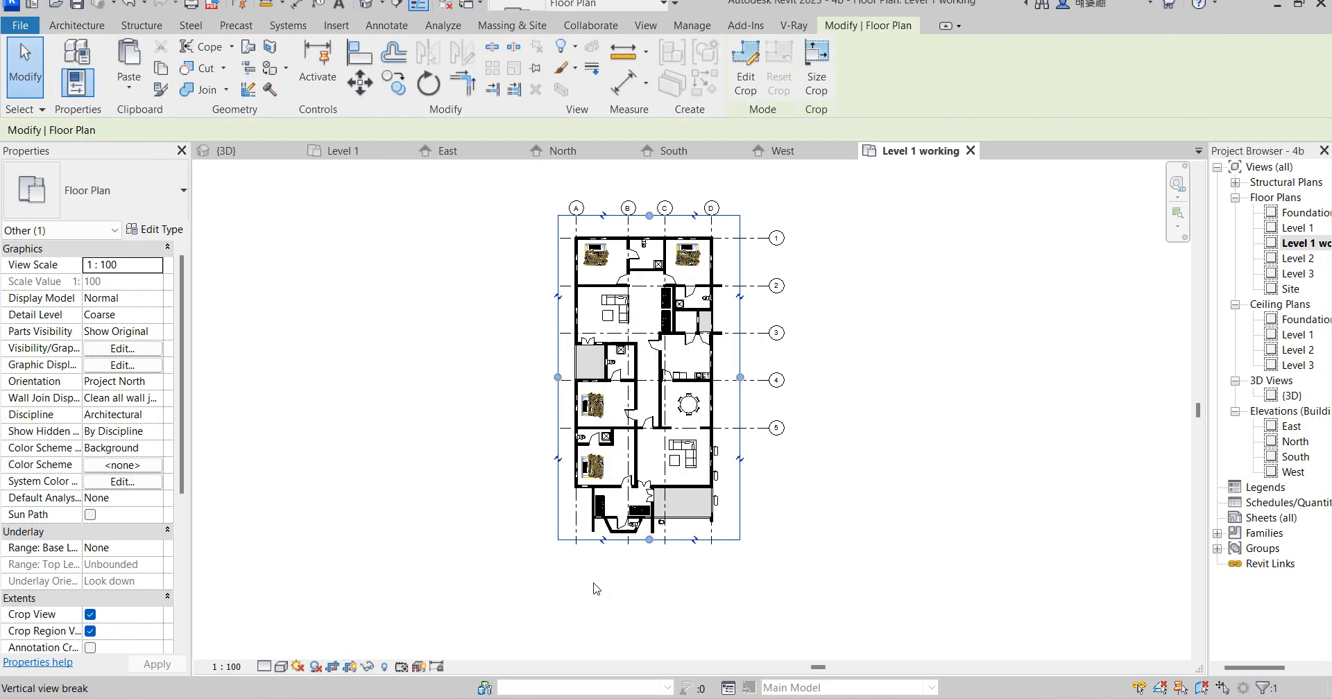
{"action": "left_click", "coordinate": [429, 92]}
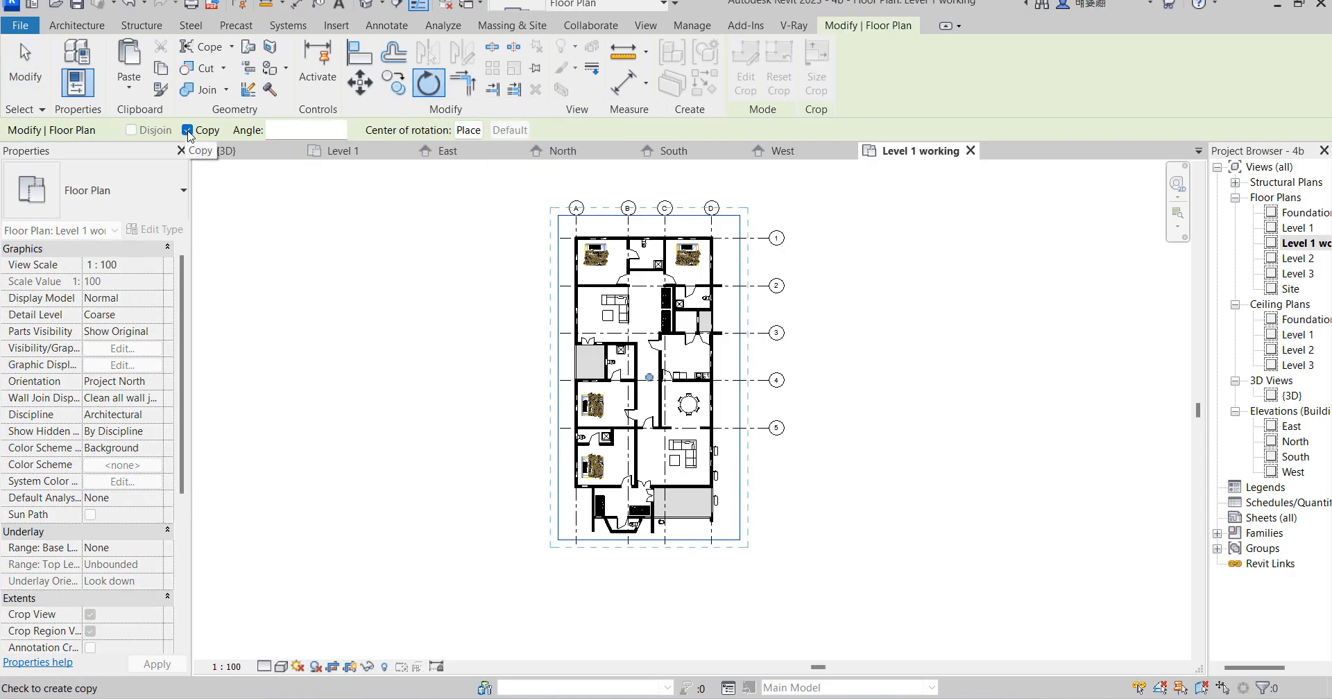
{"action": "left_click", "coordinate": [187, 131]}
{"action": "scroll", "coordinate": [535, 309], "scroll_direction": "down", "scroll_amount": 2}
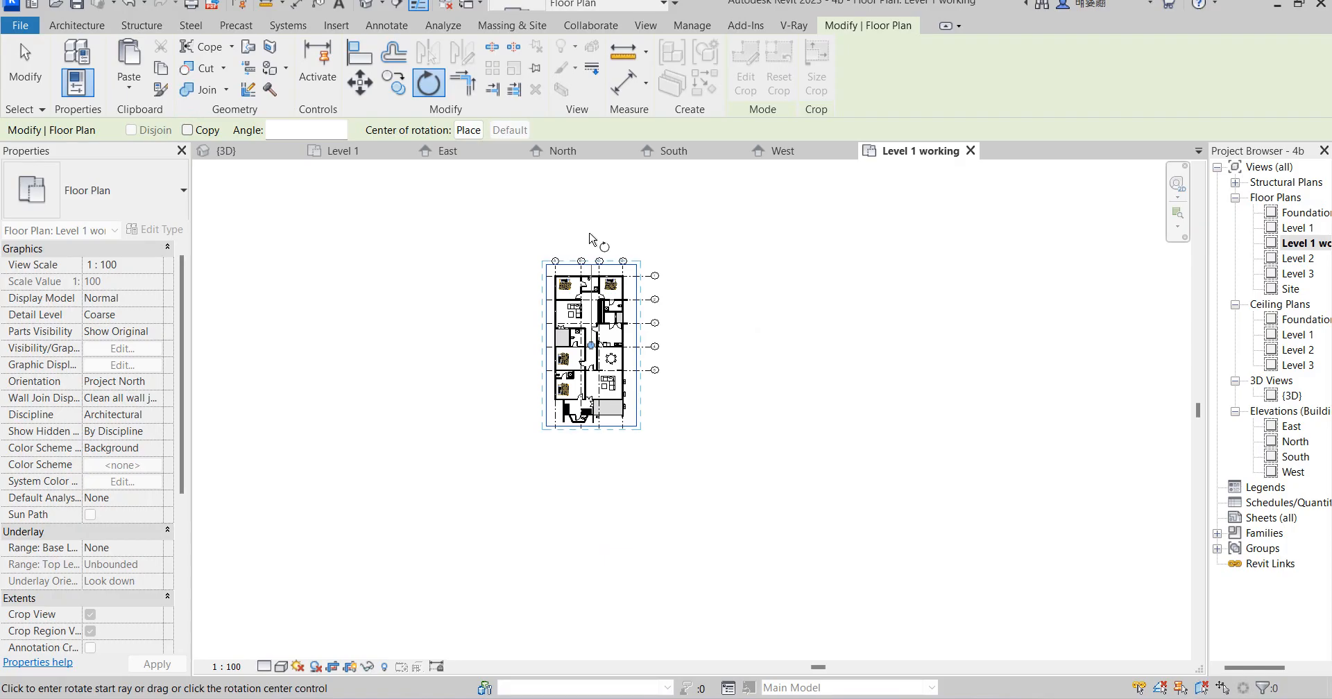
{"action": "left_click", "coordinate": [590, 239]}
{"action": "scroll", "coordinate": [673, 271], "scroll_direction": "up", "scroll_amount": 2}
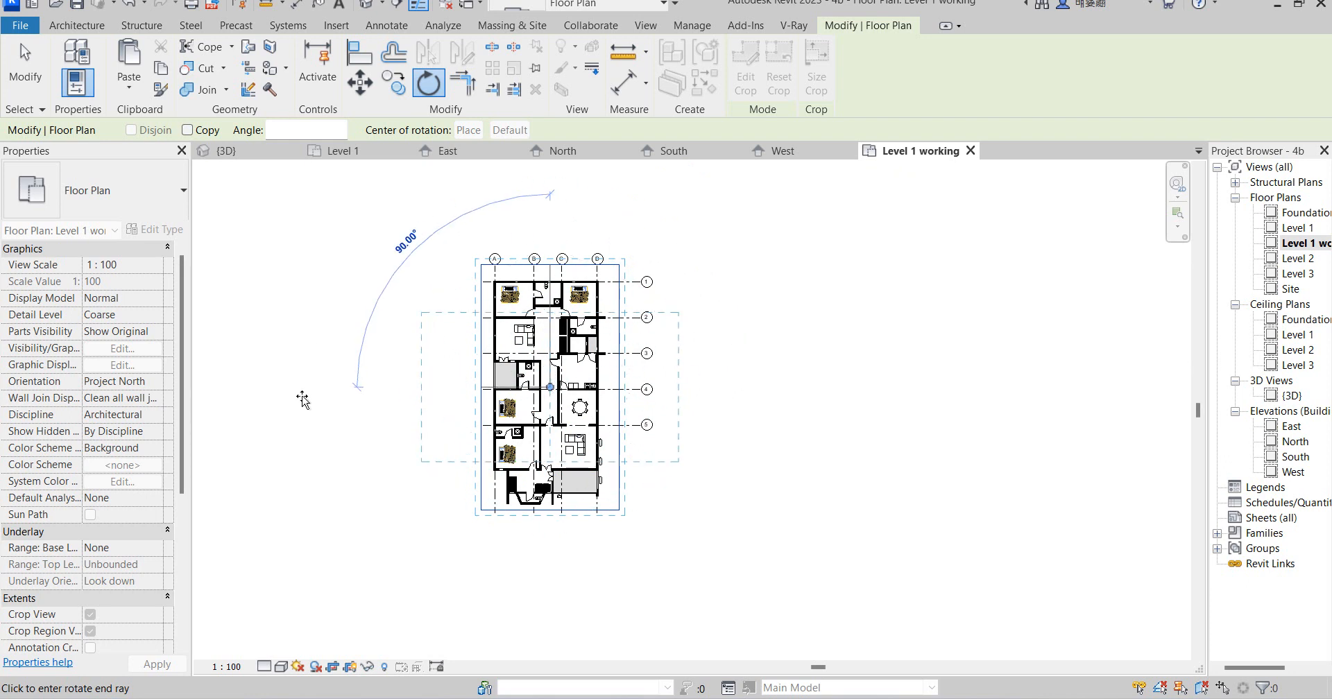
{"action": "left_click", "coordinate": [302, 400]}
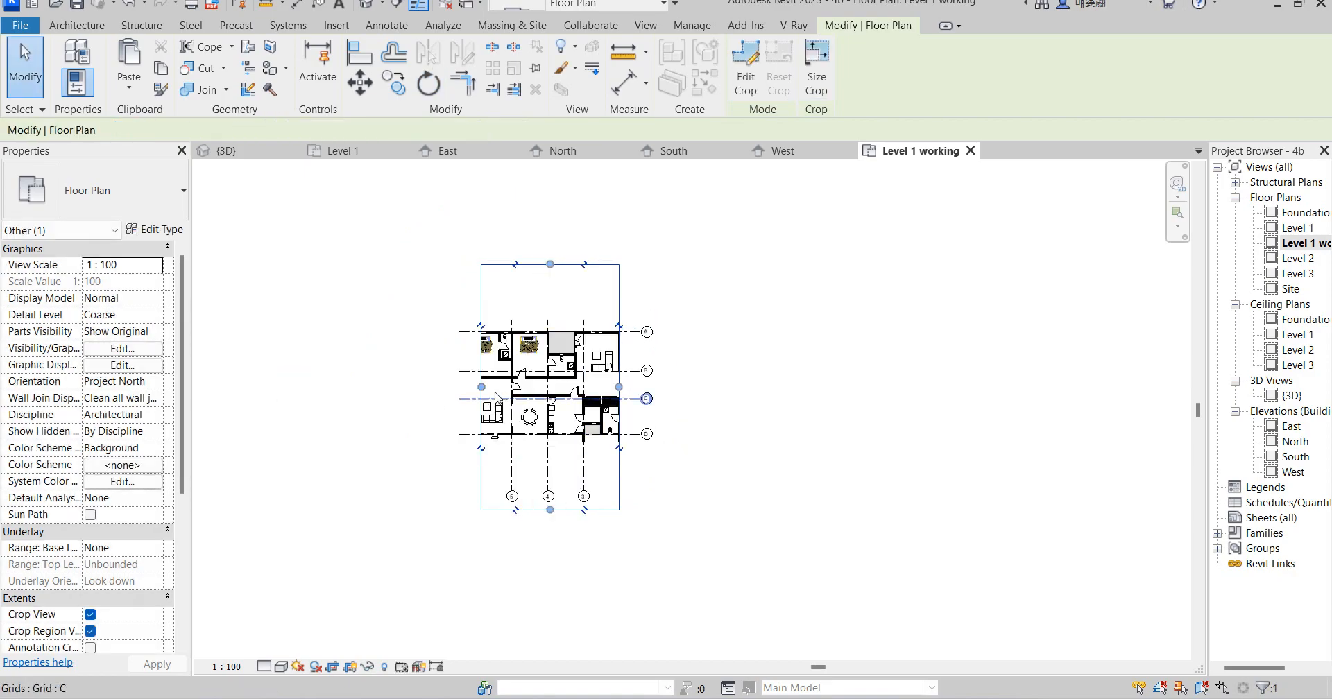
Step: Resize the rotated crop region to include the full length of the house, keeping all four sides close to the building
{"action": "left_click_drag", "start_coordinate": [481, 386], "coordinate": [371, 387]}
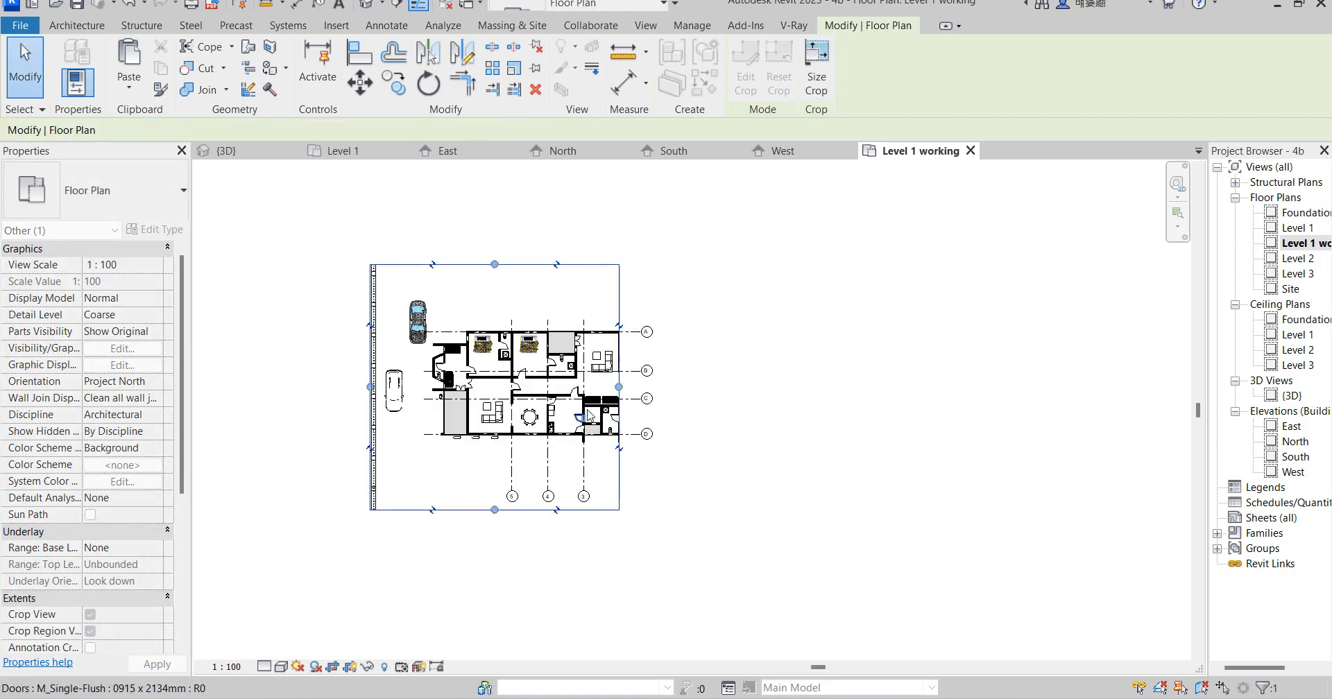
{"action": "left_click_drag", "start_coordinate": [619, 388], "coordinate": [719, 387]}
{"action": "scroll", "coordinate": [388, 382], "scroll_direction": "up", "scroll_amount": 3}
{"action": "left_click_drag", "start_coordinate": [360, 391], "coordinate": [473, 437]}
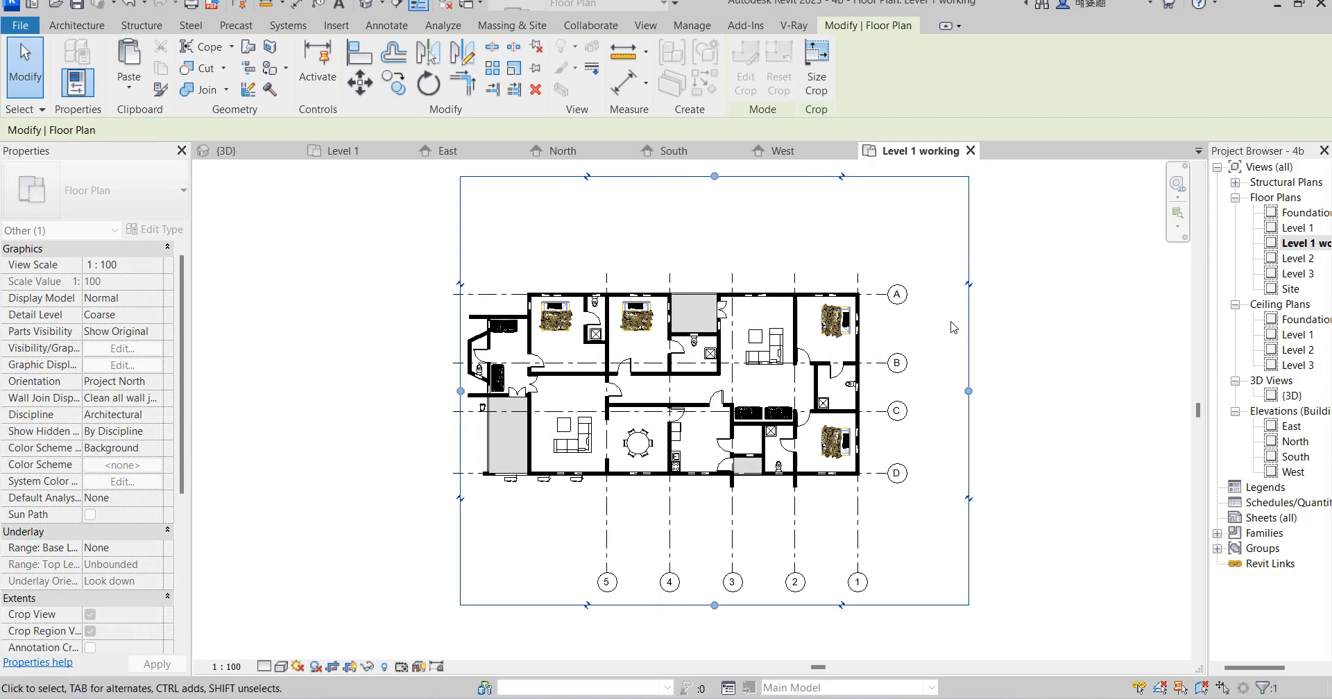
{"action": "left_click_drag", "start_coordinate": [969, 390], "coordinate": [881, 393]}
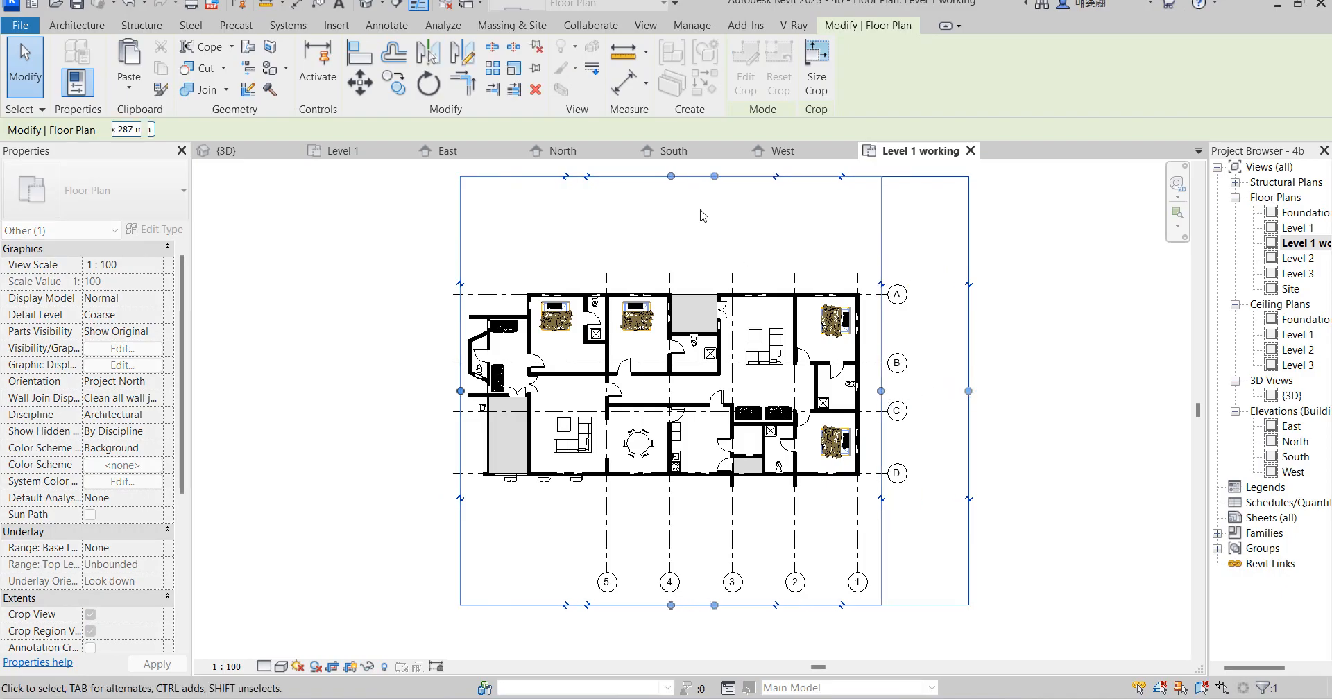
{"action": "left_click_drag", "start_coordinate": [670, 176], "coordinate": [688, 272]}
{"action": "left_click_drag", "start_coordinate": [670, 605], "coordinate": [683, 499]}
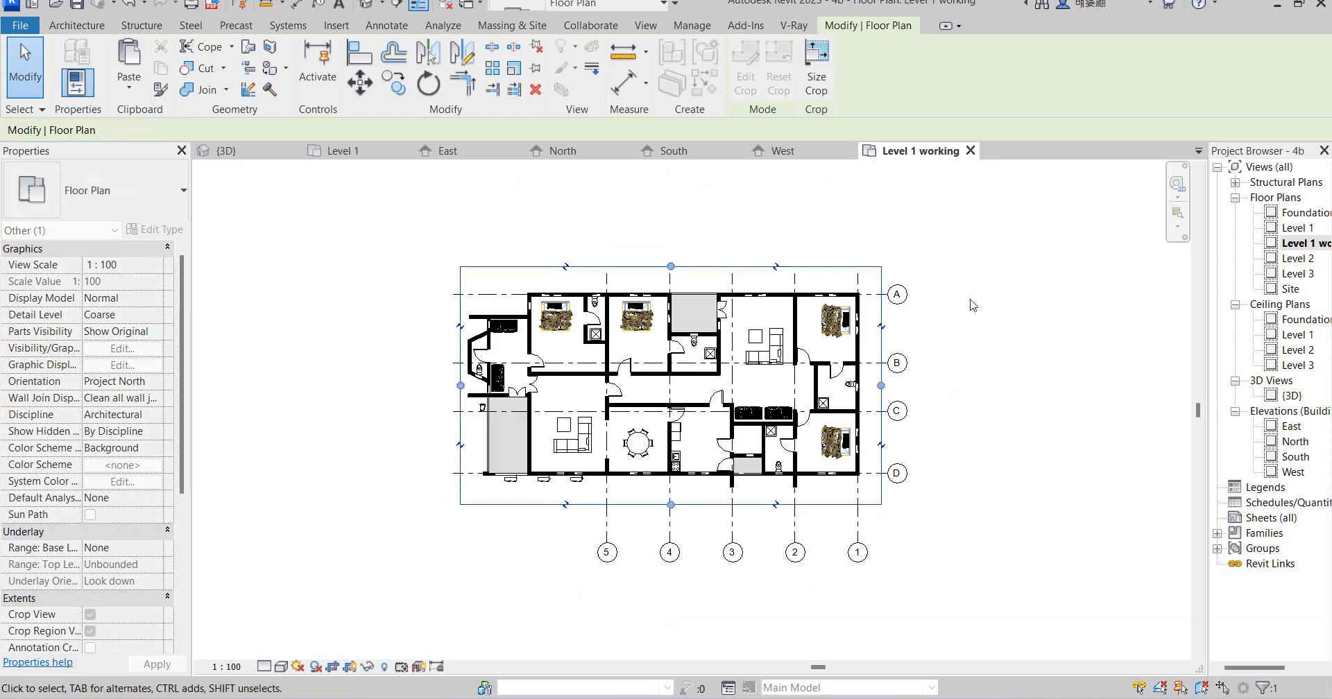
Step: Fit the whole rotated plan with its grid bubbles in the view
{"action": "right_click", "coordinate": [969, 300]}
{"action": "mouse_move", "coordinate": [969, 312]}
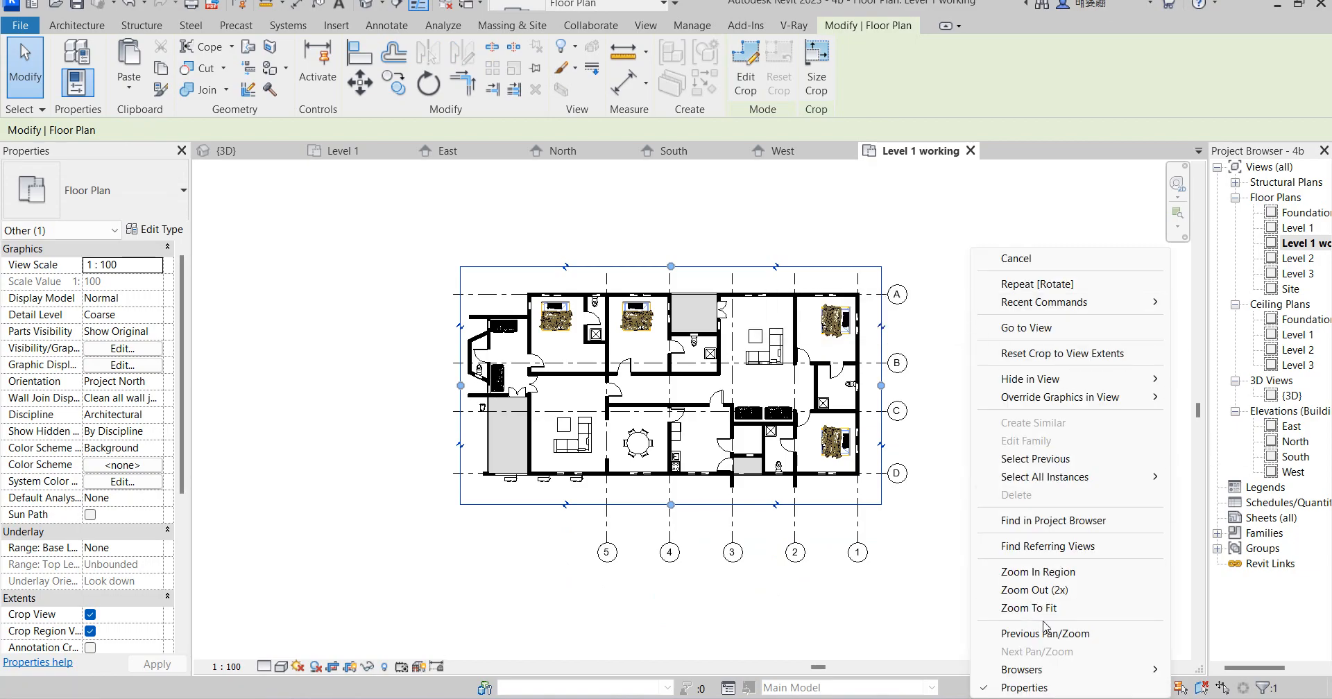
{"action": "left_click", "coordinate": [1058, 572]}
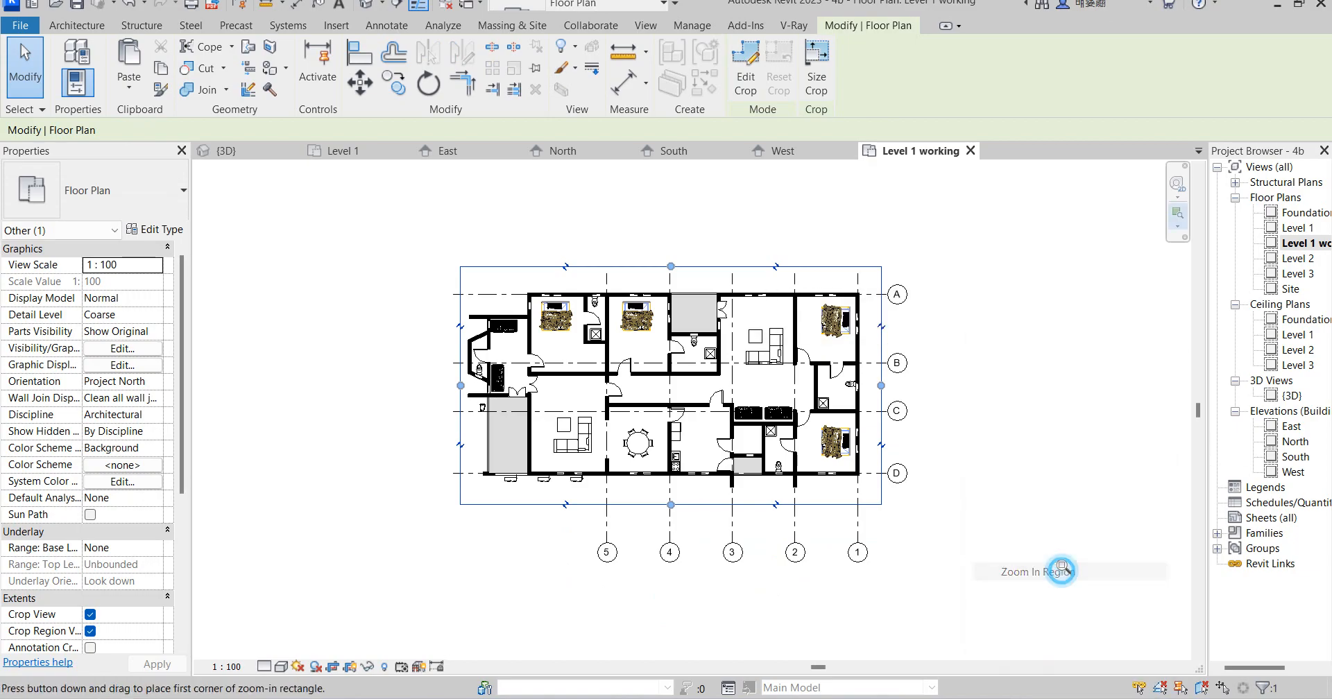
{"action": "right_click", "coordinate": [926, 354]}
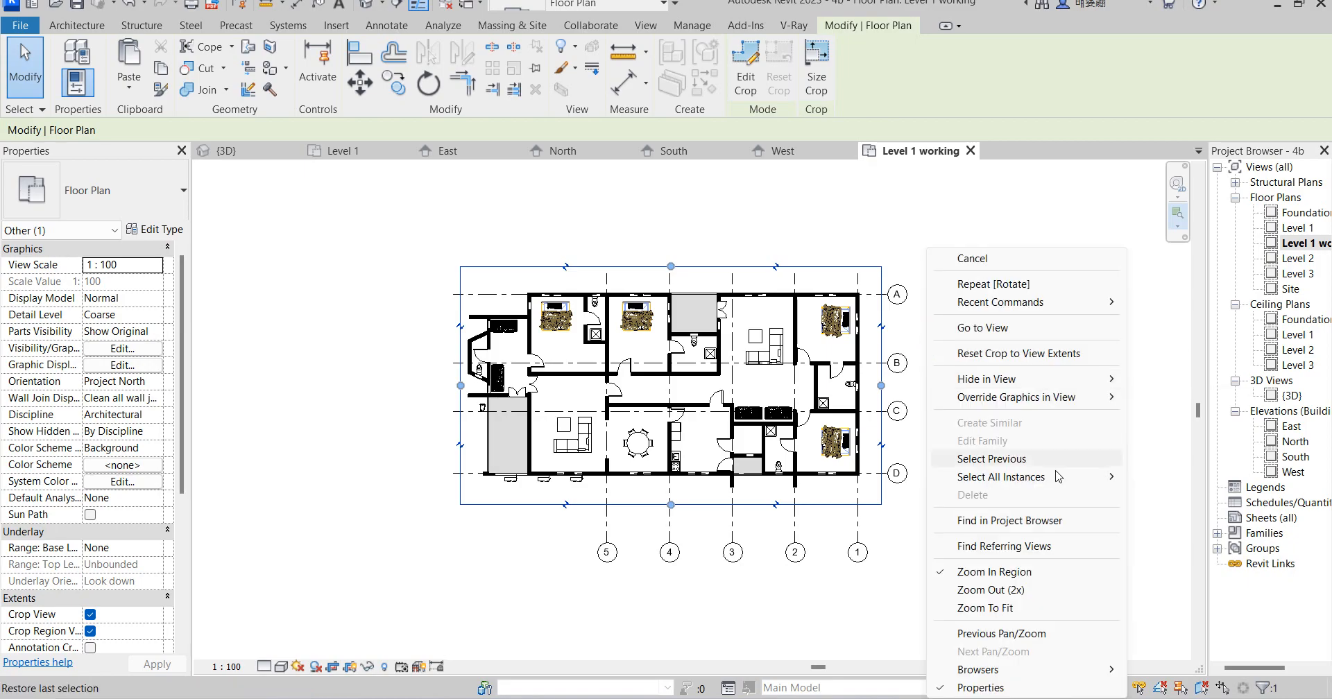
{"action": "left_click", "coordinate": [1018, 591]}
{"action": "right_click", "coordinate": [873, 328]}
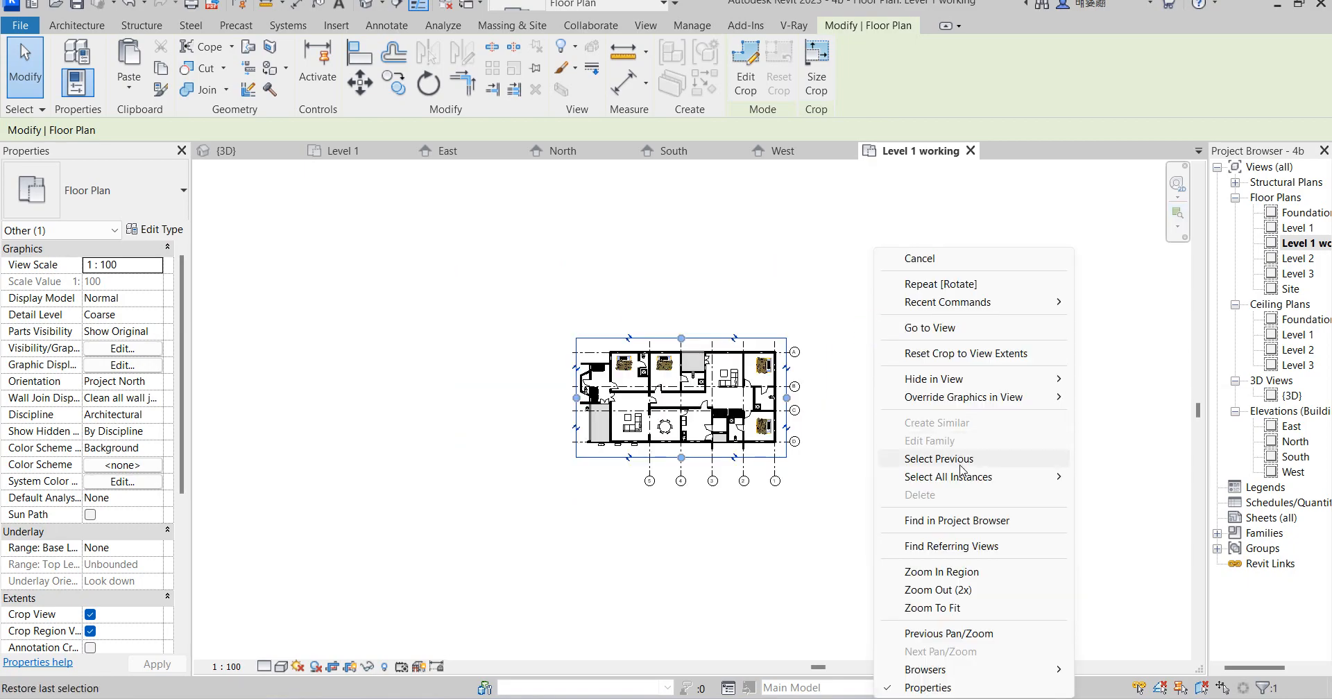
{"action": "left_click", "coordinate": [961, 611]}
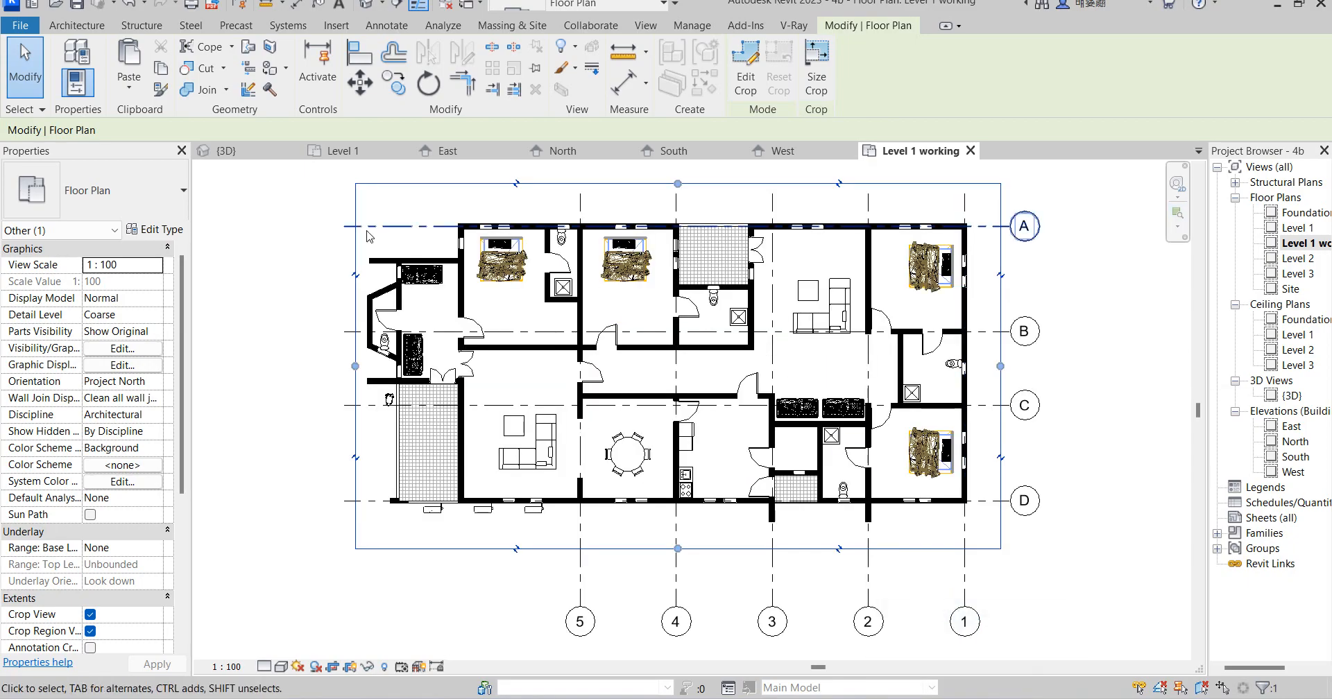
Step: Deselect the crop region and hide its boundary in the Level 1 working plan
{"action": "left_click", "coordinate": [300, 235]}
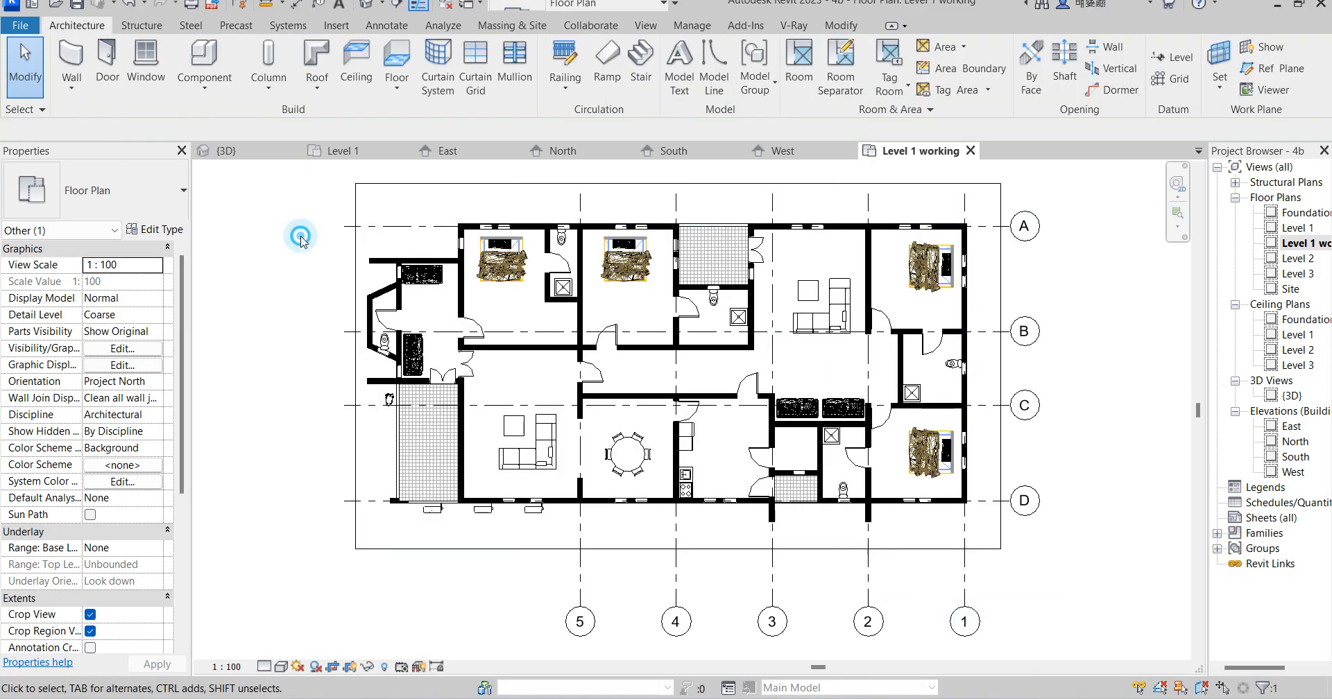
{"action": "left_click", "coordinate": [350, 667]}
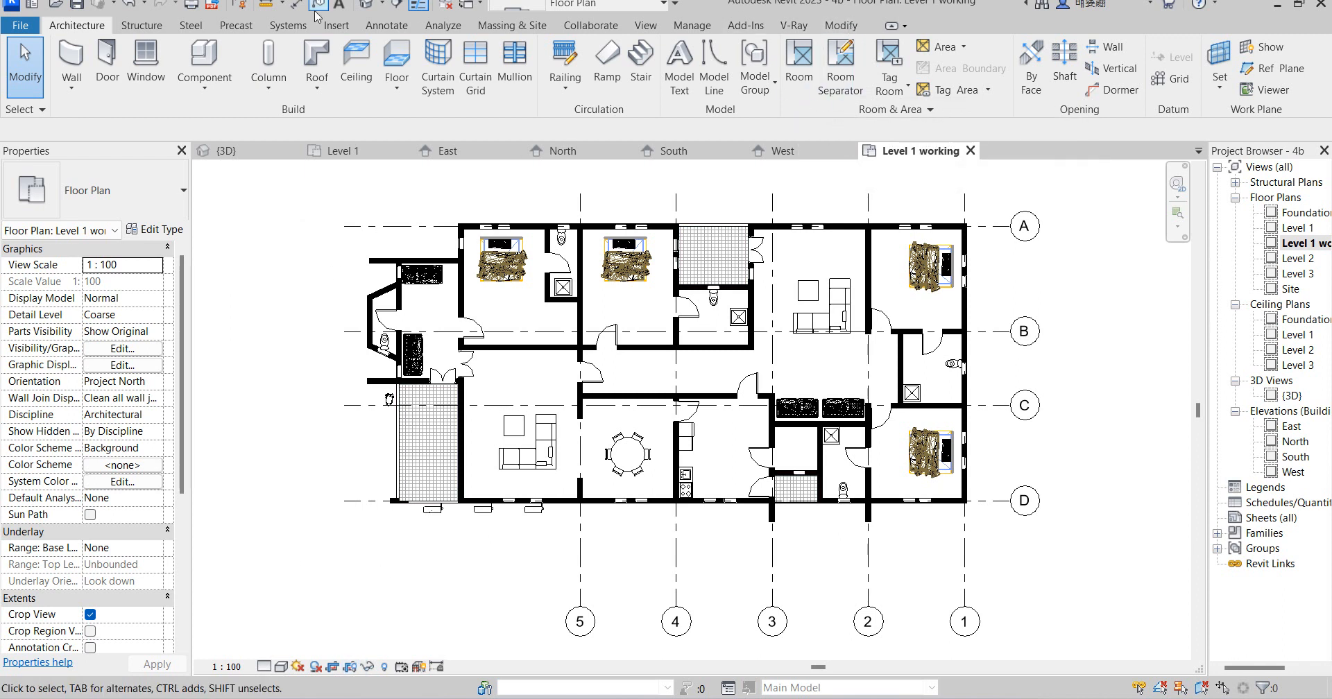
Step: Place an aligned dimension between grids 5 and 4 just above the plan and end the dimension command
{"action": "left_click", "coordinate": [381, 28]}
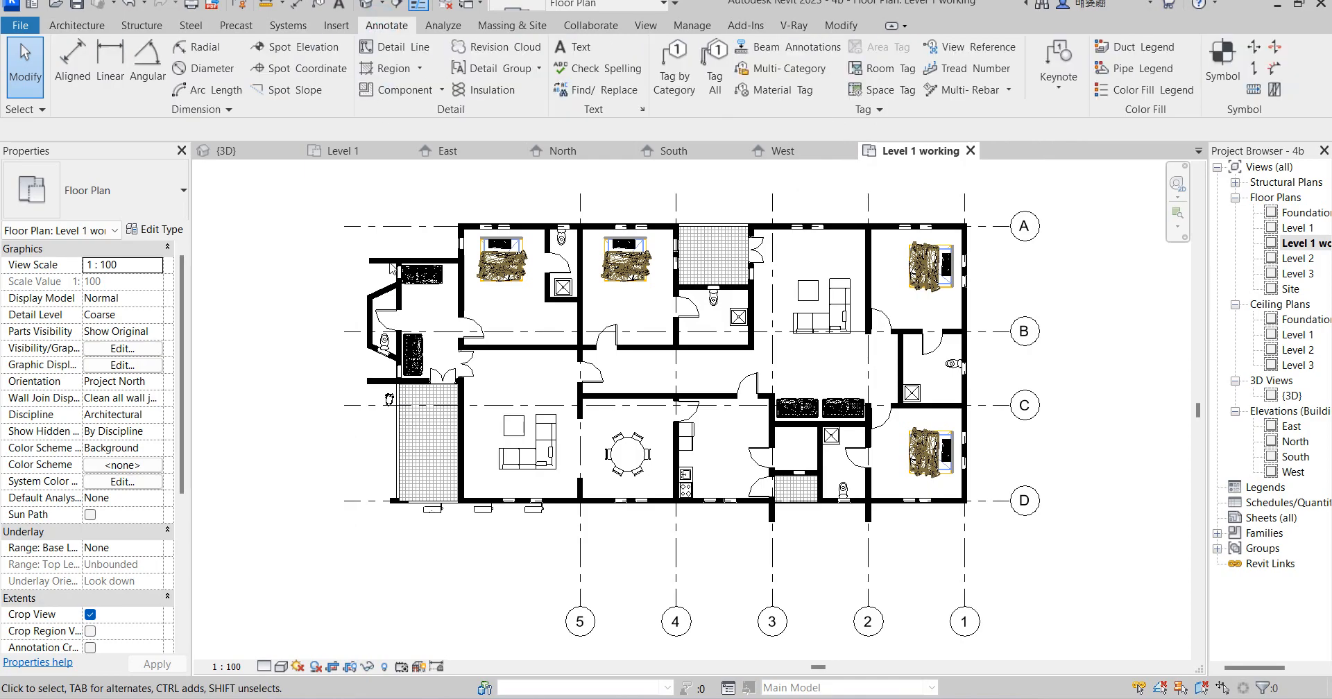
{"action": "left_click", "coordinate": [72, 63]}
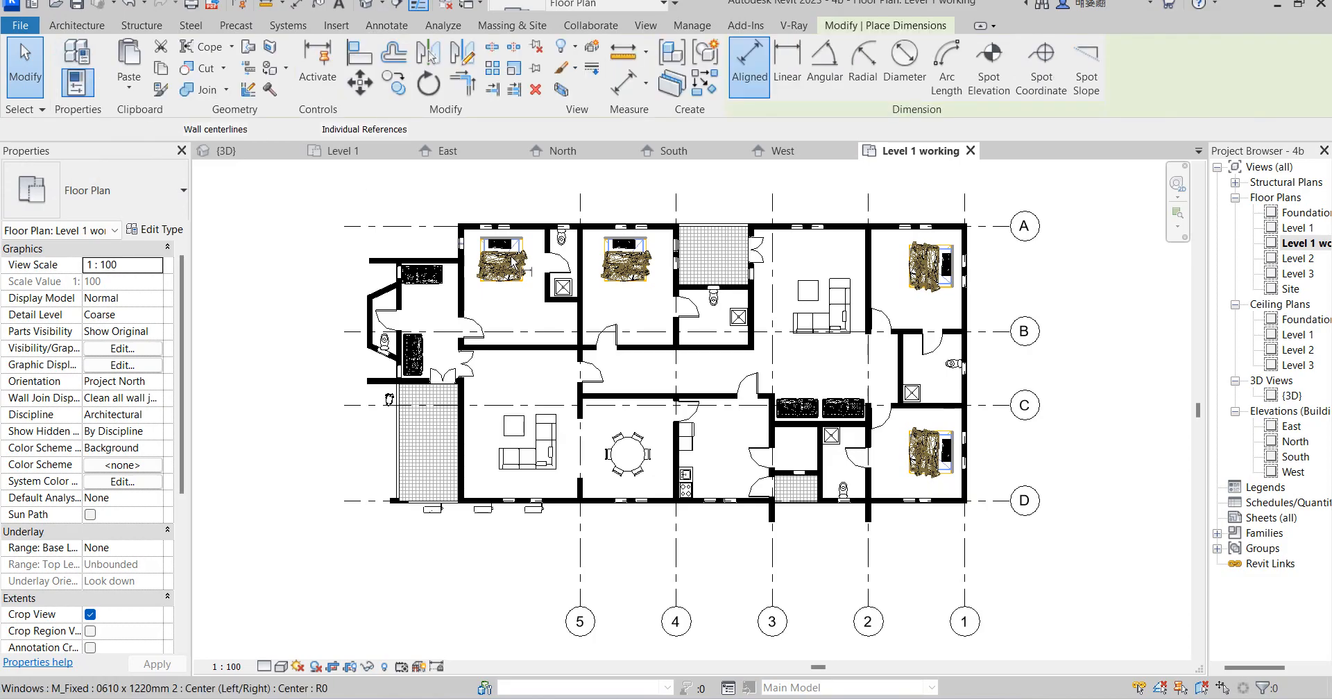
{"action": "scroll", "coordinate": [570, 209], "scroll_direction": "up", "scroll_amount": 3}
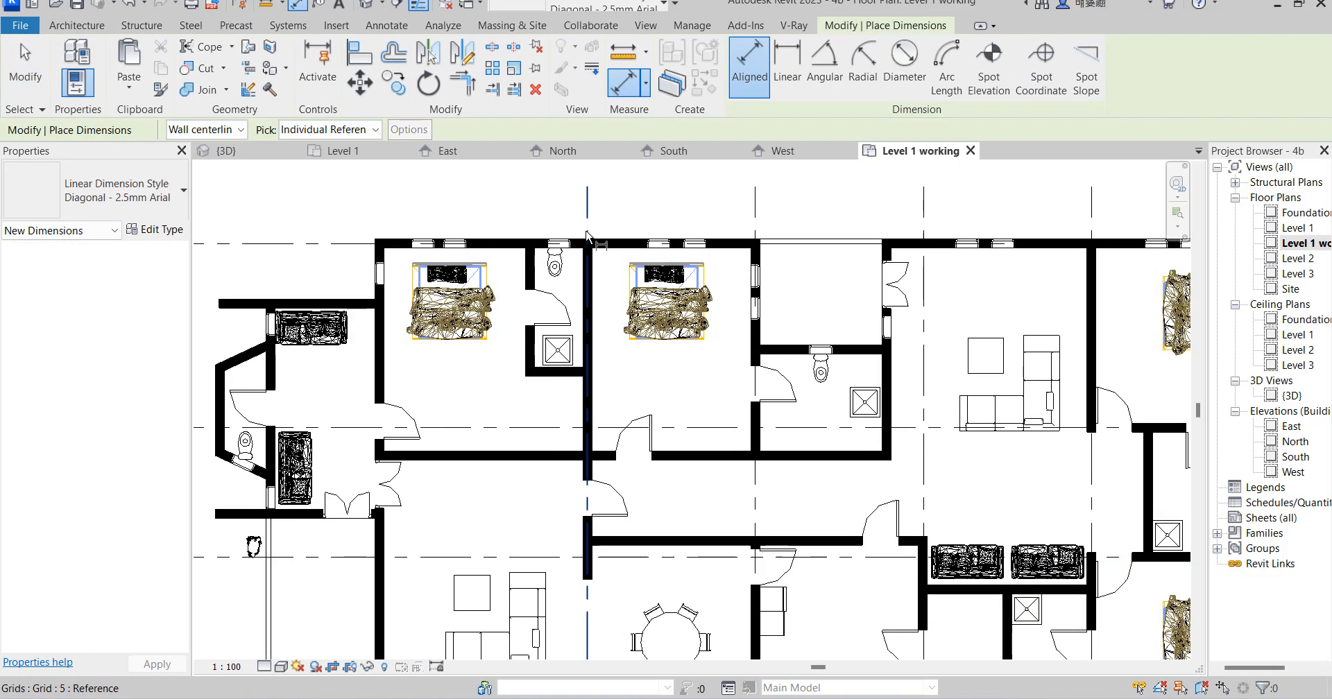
{"action": "left_click", "coordinate": [589, 190]}
{"action": "left_click", "coordinate": [759, 206]}
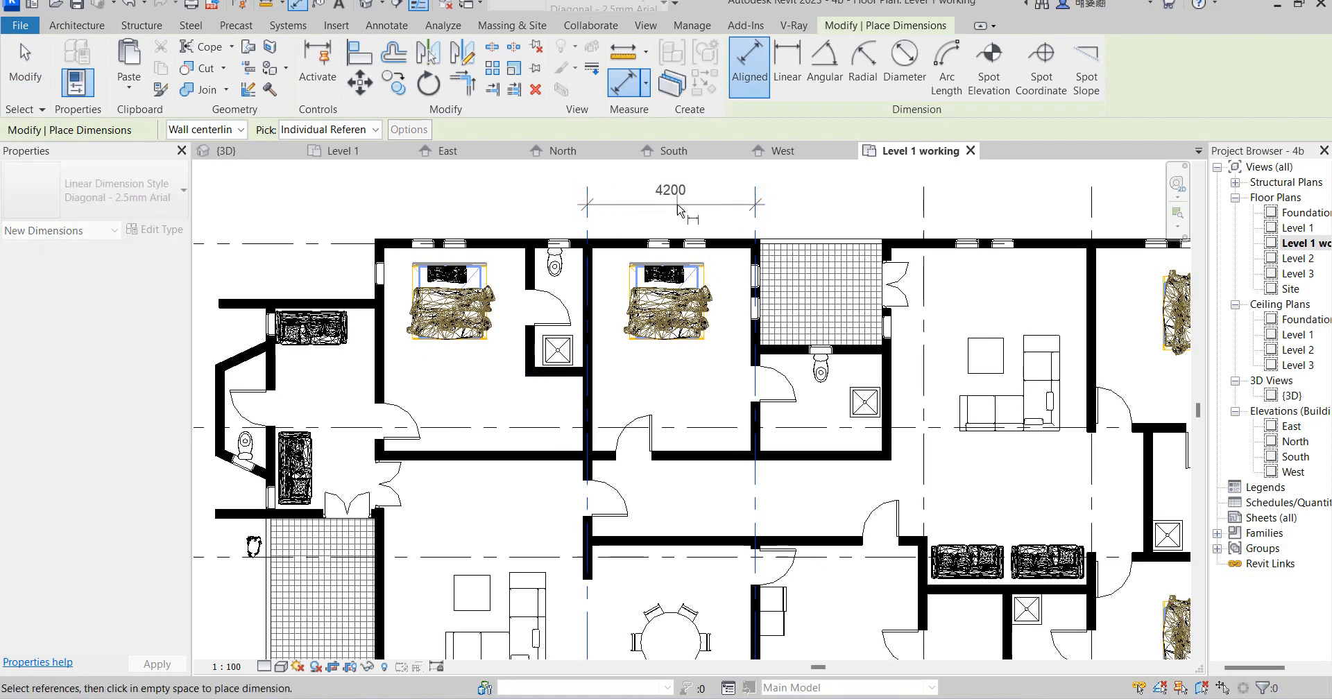
{"action": "left_click", "coordinate": [693, 207]}
{"action": "scroll", "coordinate": [772, 210], "scroll_direction": "down", "scroll_amount": 3}
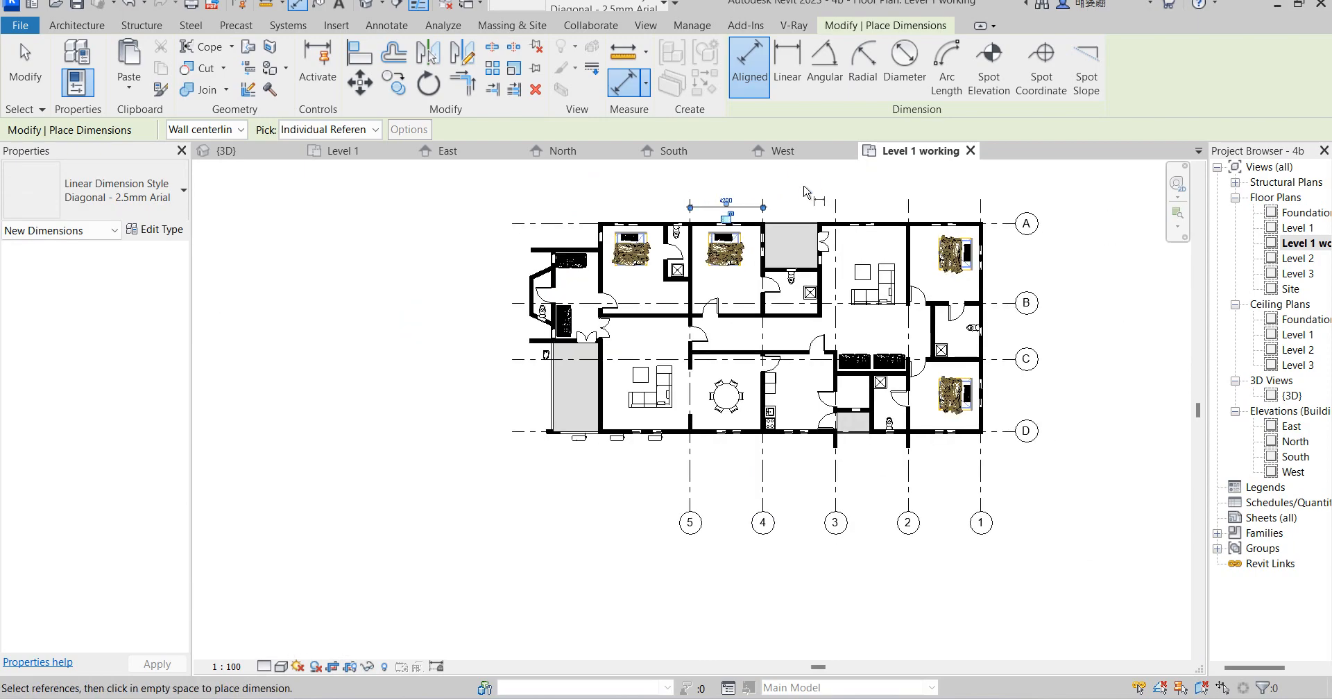
{"action": "right_click", "coordinate": [814, 177]}
{"action": "right_click", "coordinate": [814, 177]}
{"action": "left_click", "coordinate": [860, 195]}
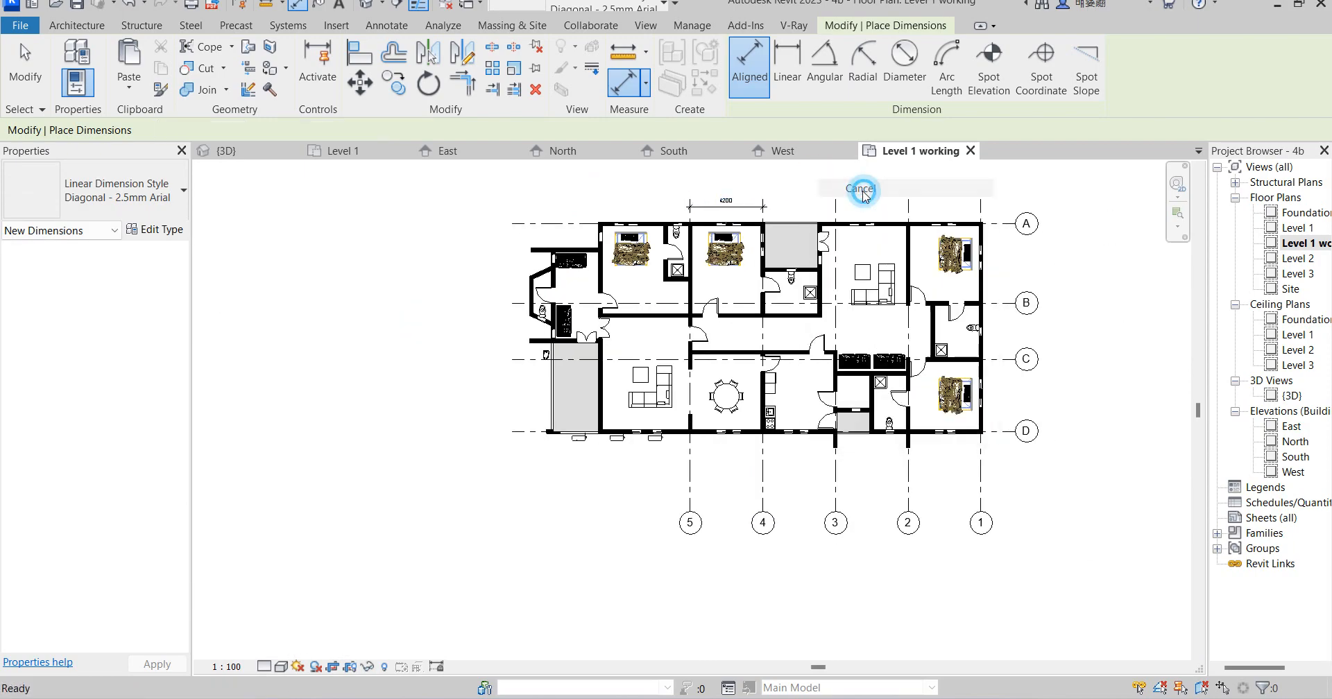
Step: Delete the dimension between grids 5 and 4
{"action": "scroll", "coordinate": [748, 214], "scroll_direction": "up", "scroll_amount": 2}
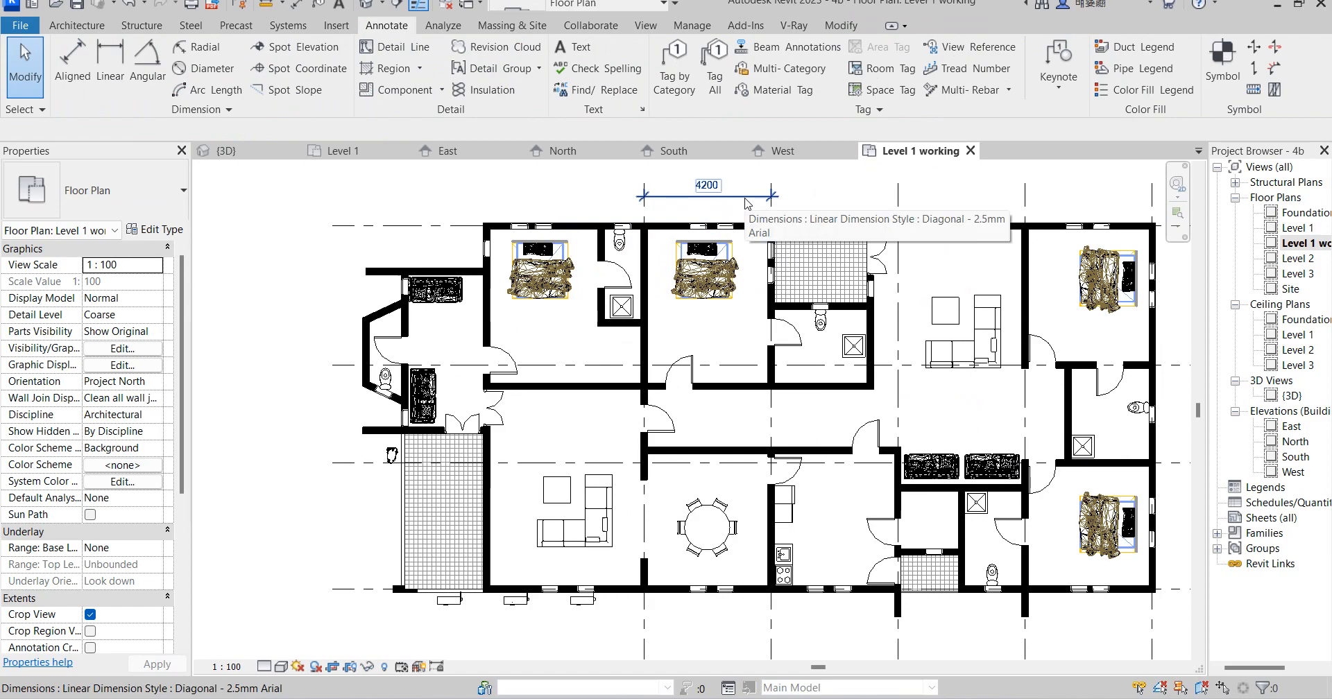
{"action": "scroll", "coordinate": [747, 203], "scroll_direction": "down", "scroll_amount": 2}
{"action": "left_click", "coordinate": [743, 203]}
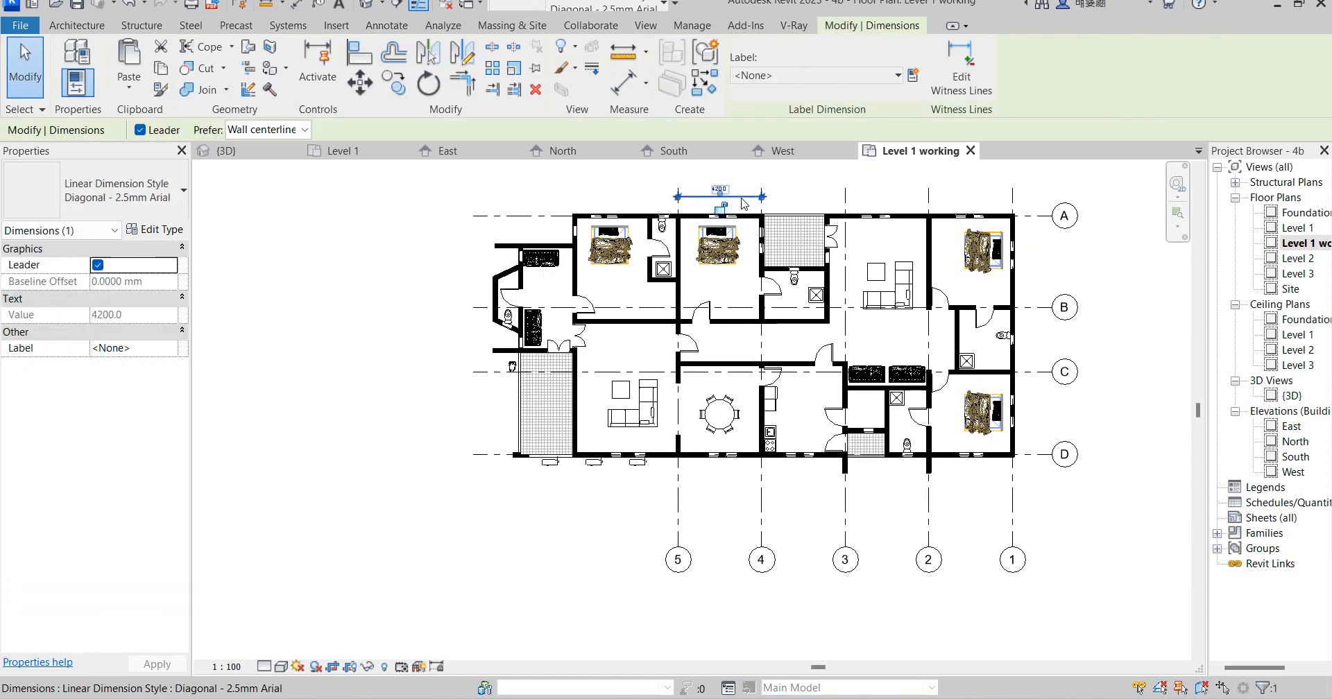
{"action": "key", "text": "Delete"}
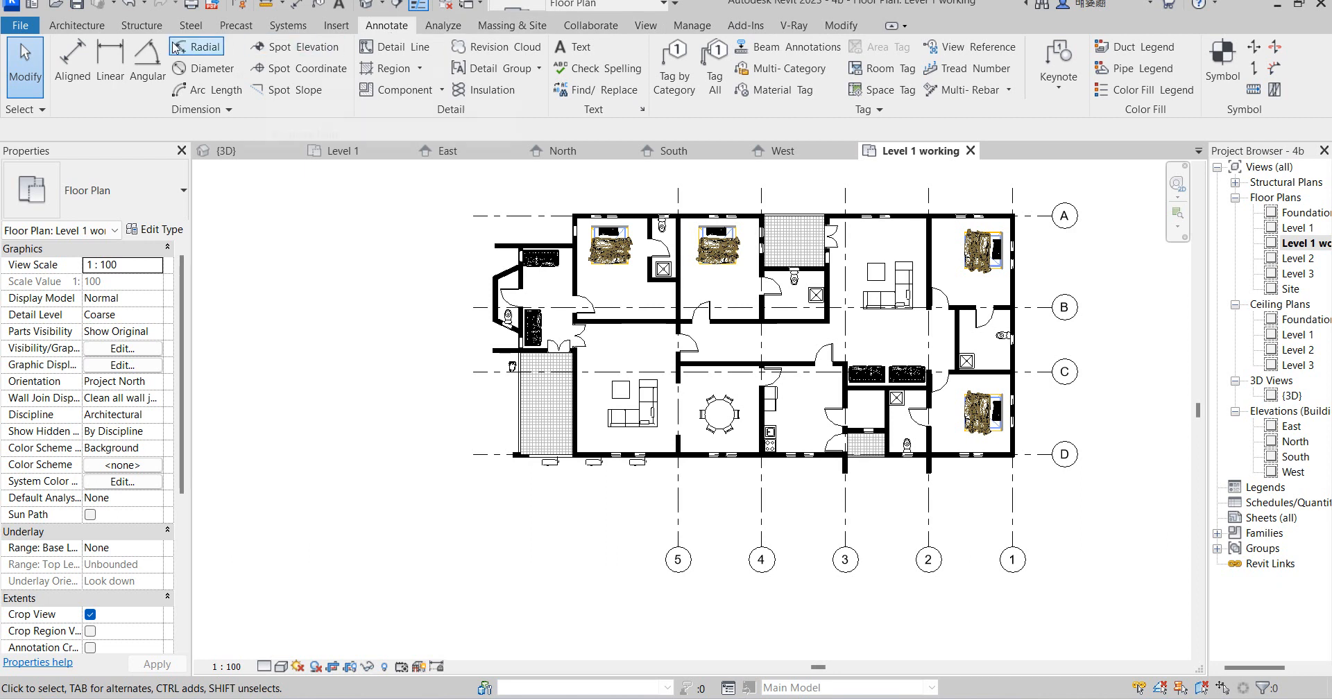
{"action": "left_click", "coordinate": [646, 26]}
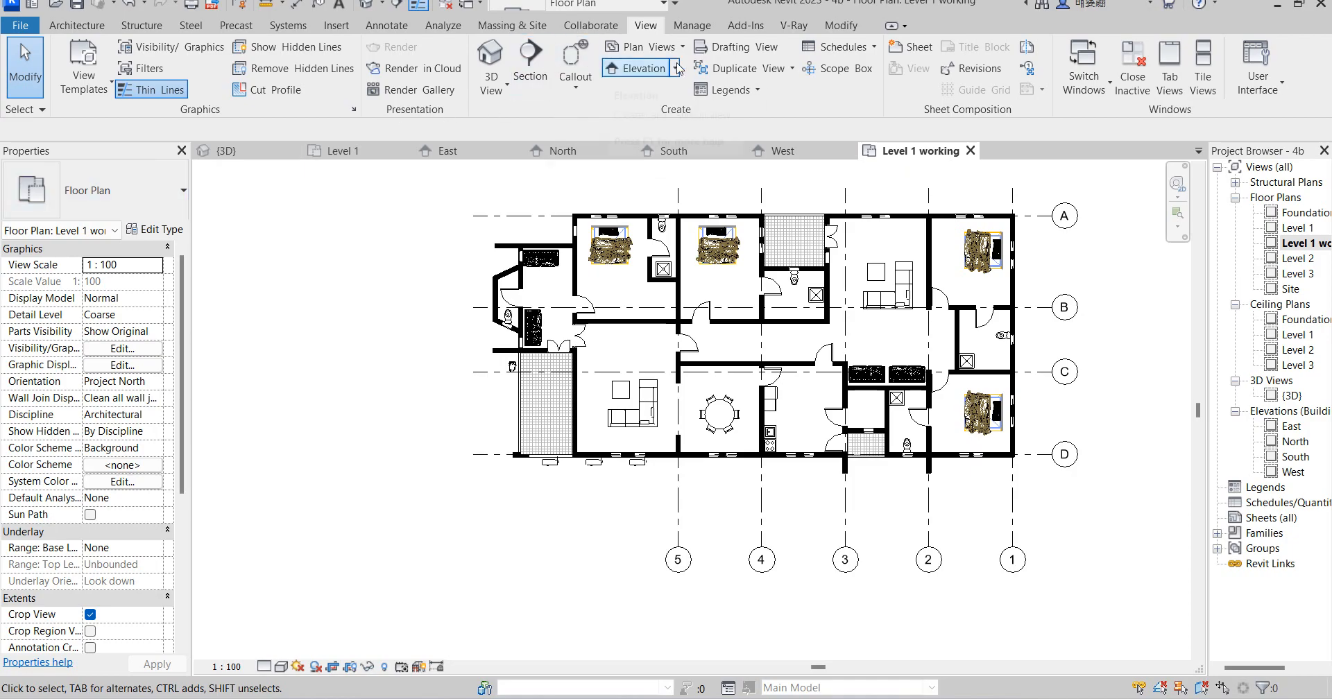
{"action": "left_click", "coordinate": [387, 26]}
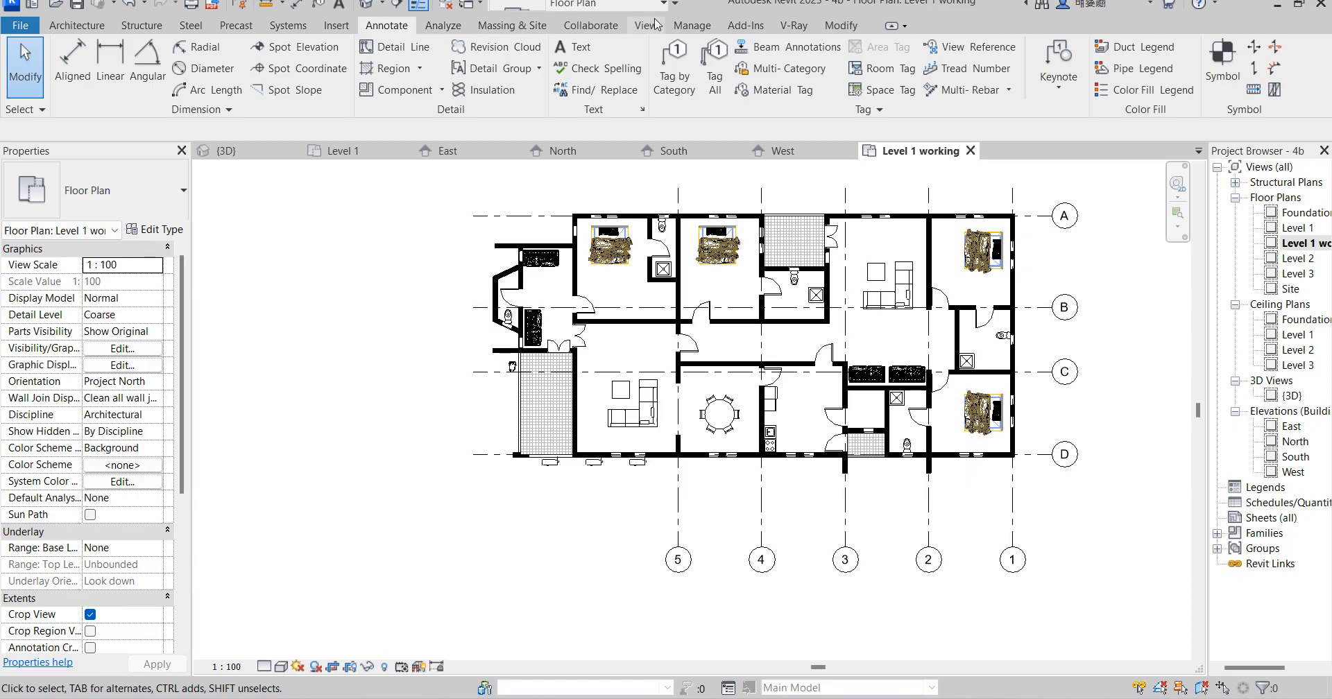
{"action": "left_click", "coordinate": [690, 26]}
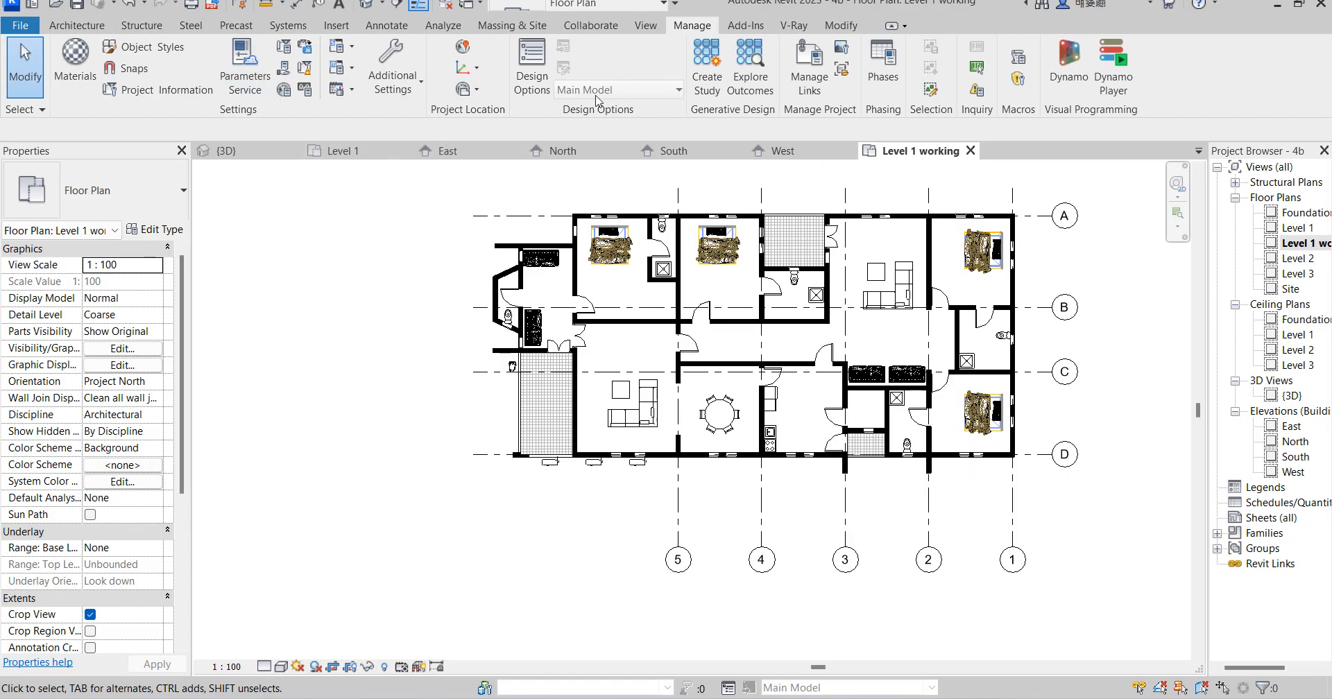
{"action": "left_click", "coordinate": [160, 90]}
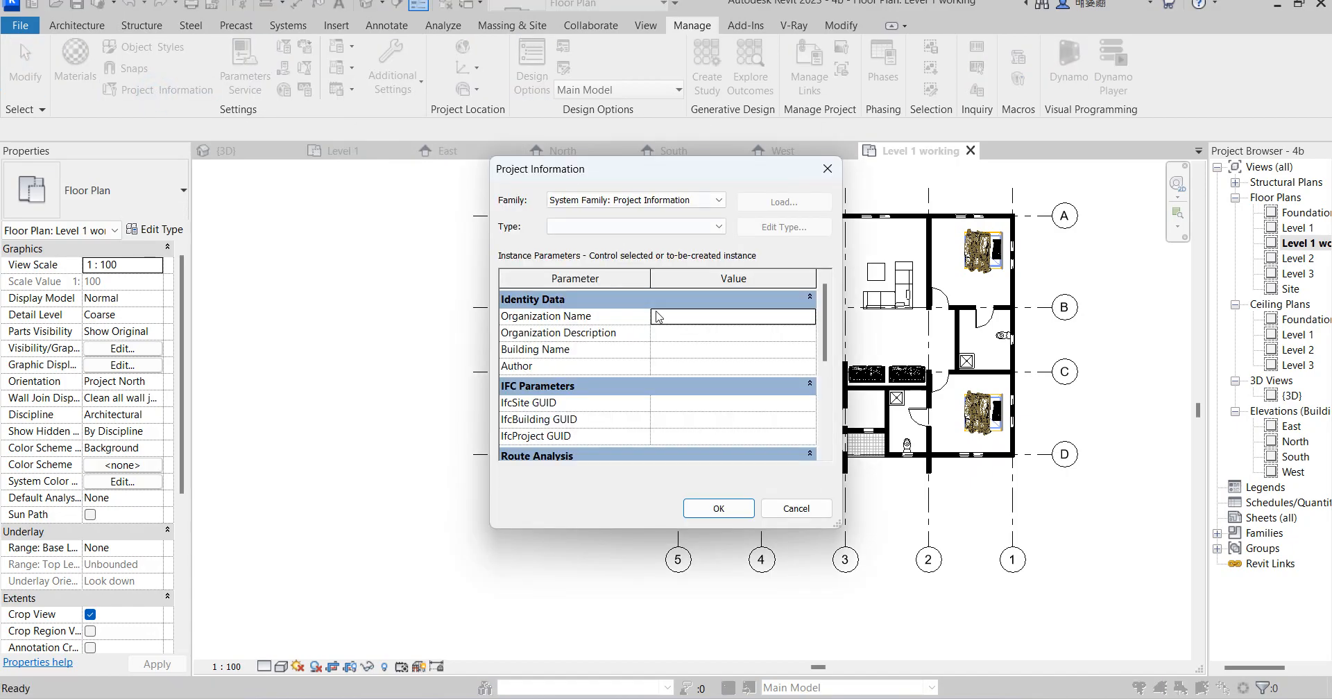
{"action": "left_click", "coordinate": [828, 170]}
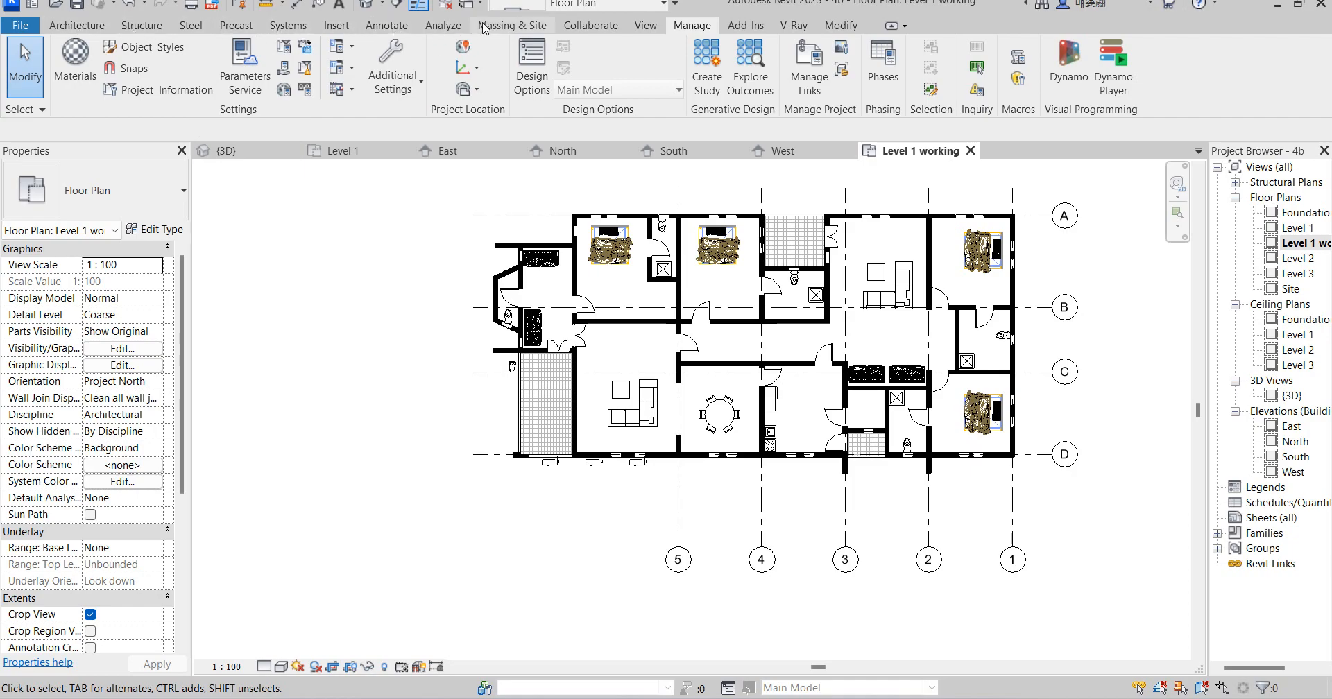
{"action": "left_click", "coordinate": [645, 25]}
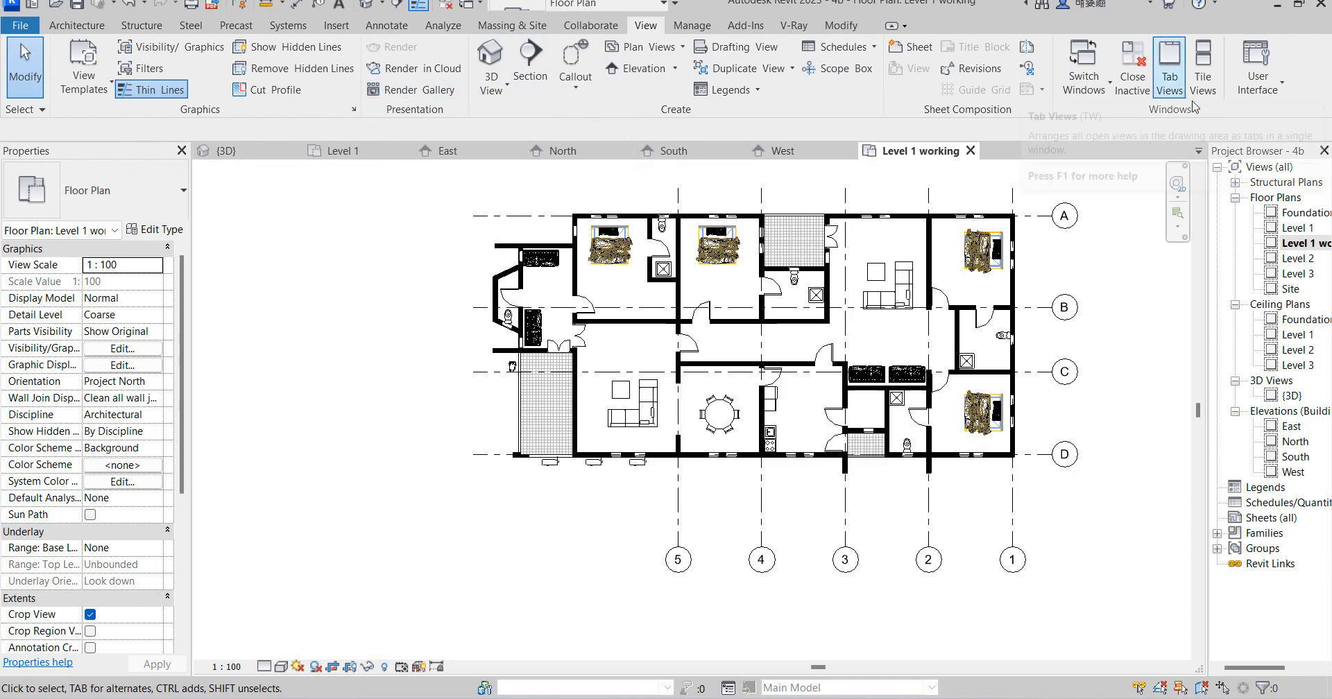
{"action": "left_click", "coordinate": [840, 26]}
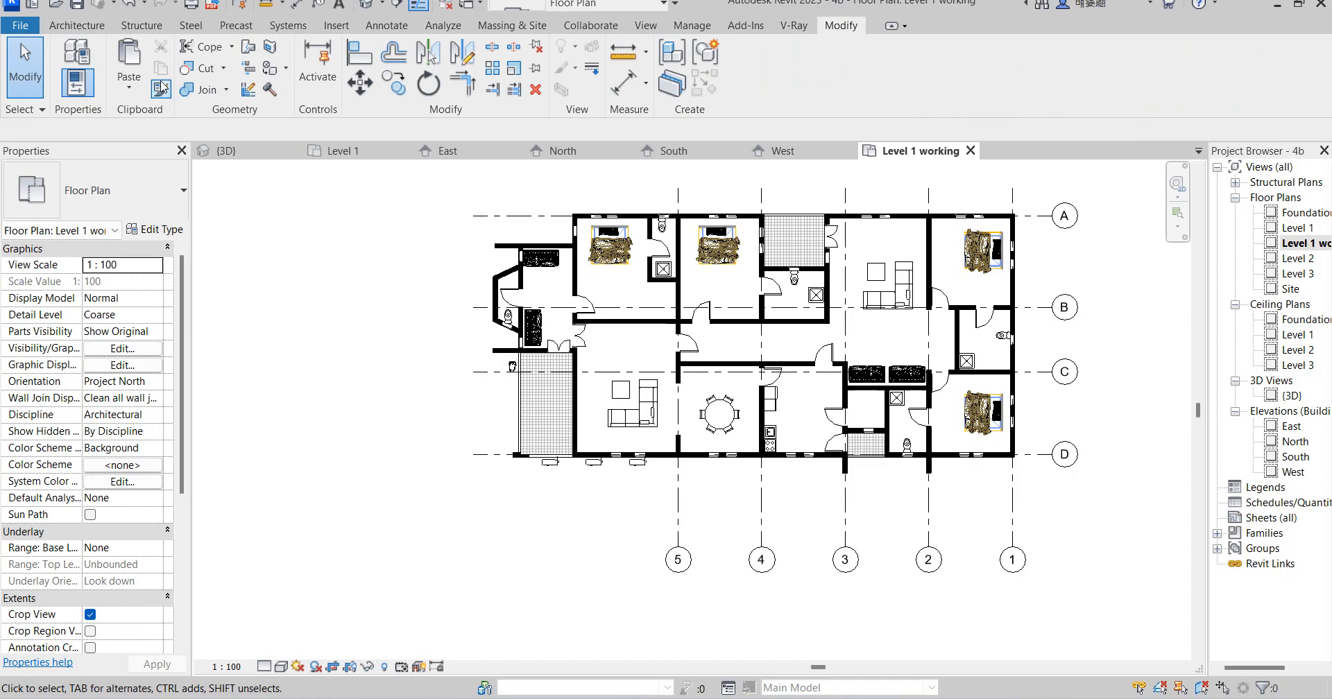
{"action": "left_click", "coordinate": [698, 28]}
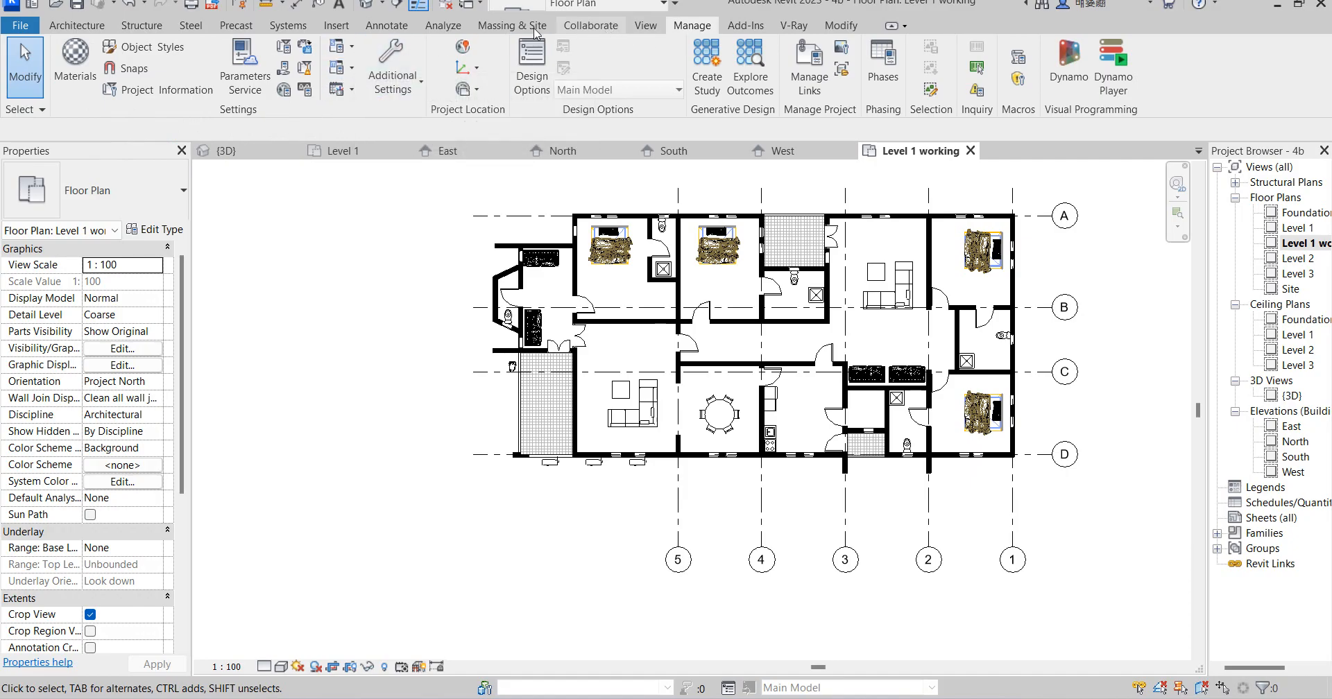
{"action": "left_click", "coordinate": [55, 29]}
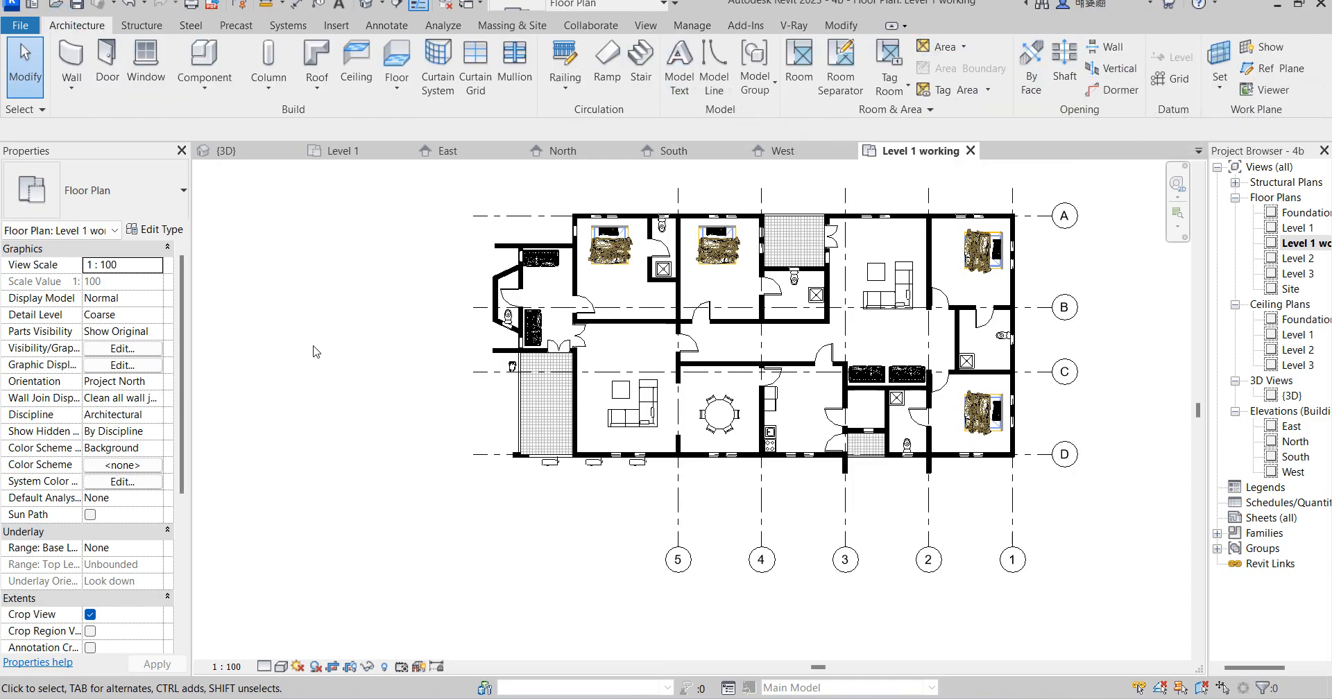
Step: Shorten the lower ends of grids 1 to 5 together so their bubbles sit closer to the house
{"action": "scroll", "coordinate": [315, 352], "scroll_direction": "down", "scroll_amount": 2}
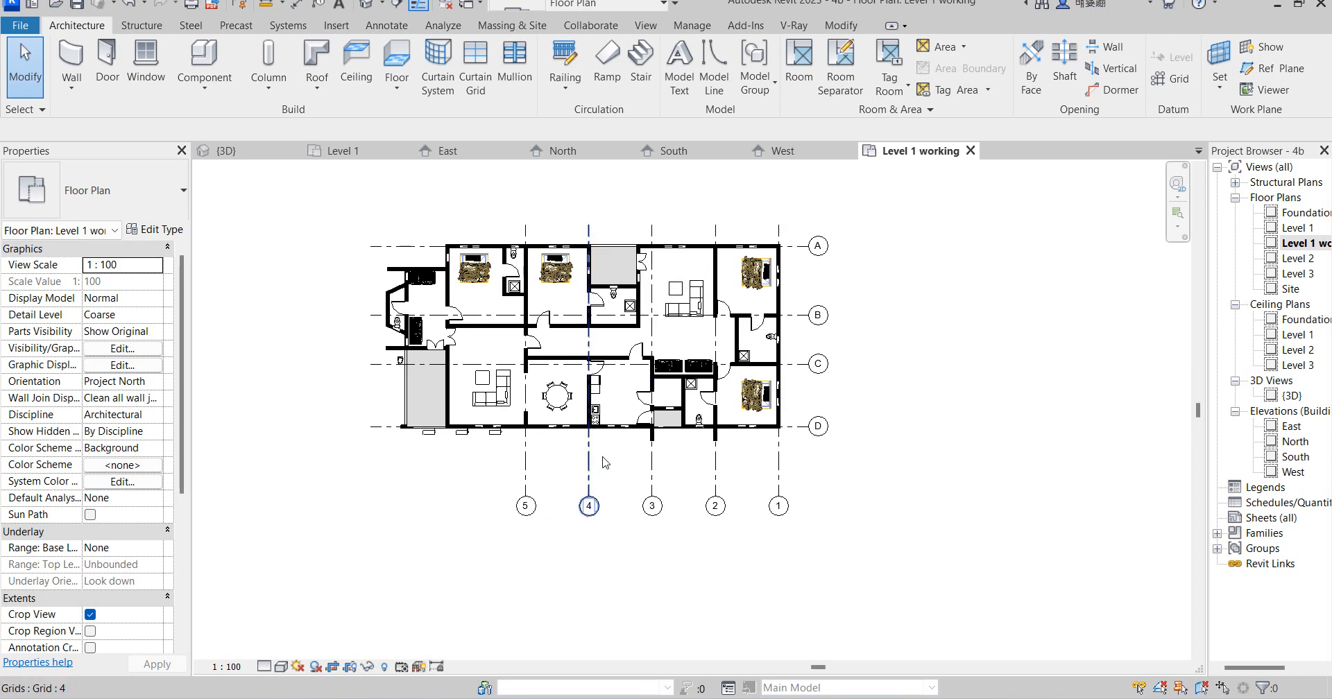
{"action": "scroll", "coordinate": [600, 458], "scroll_direction": "up", "scroll_amount": 3}
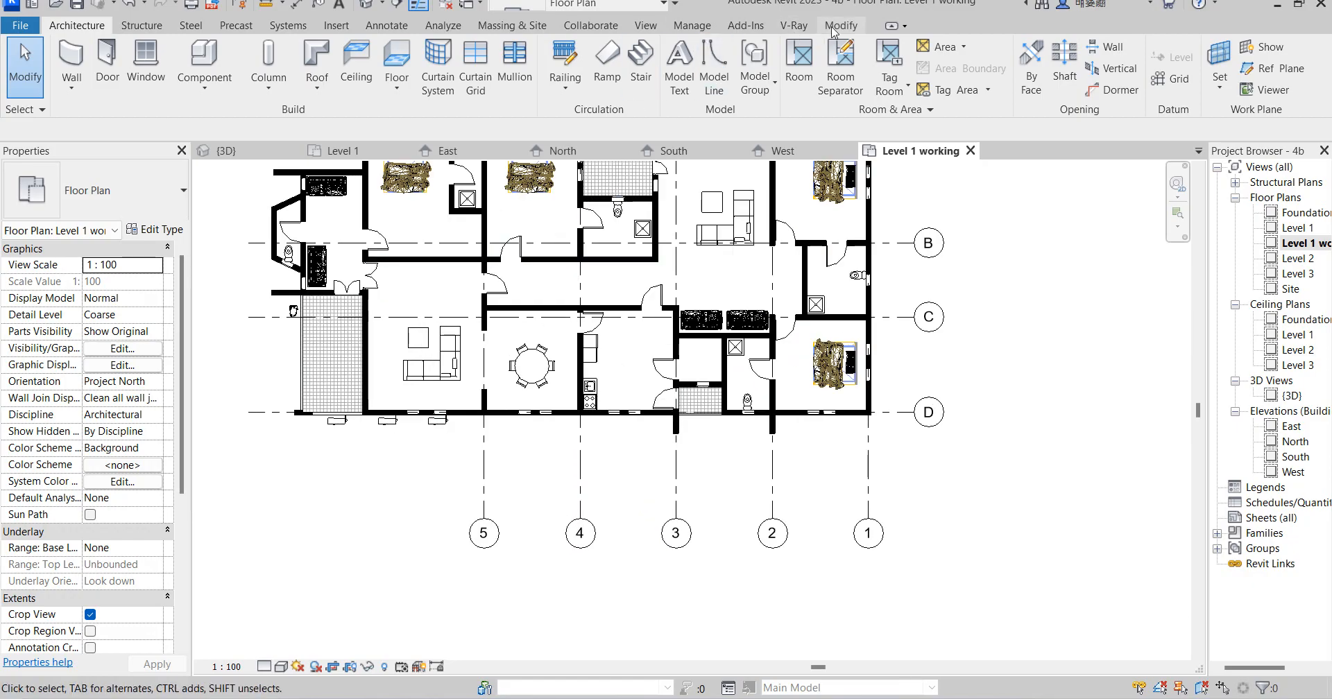
{"action": "scroll", "coordinate": [768, 312], "scroll_direction": "down", "scroll_amount": 2}
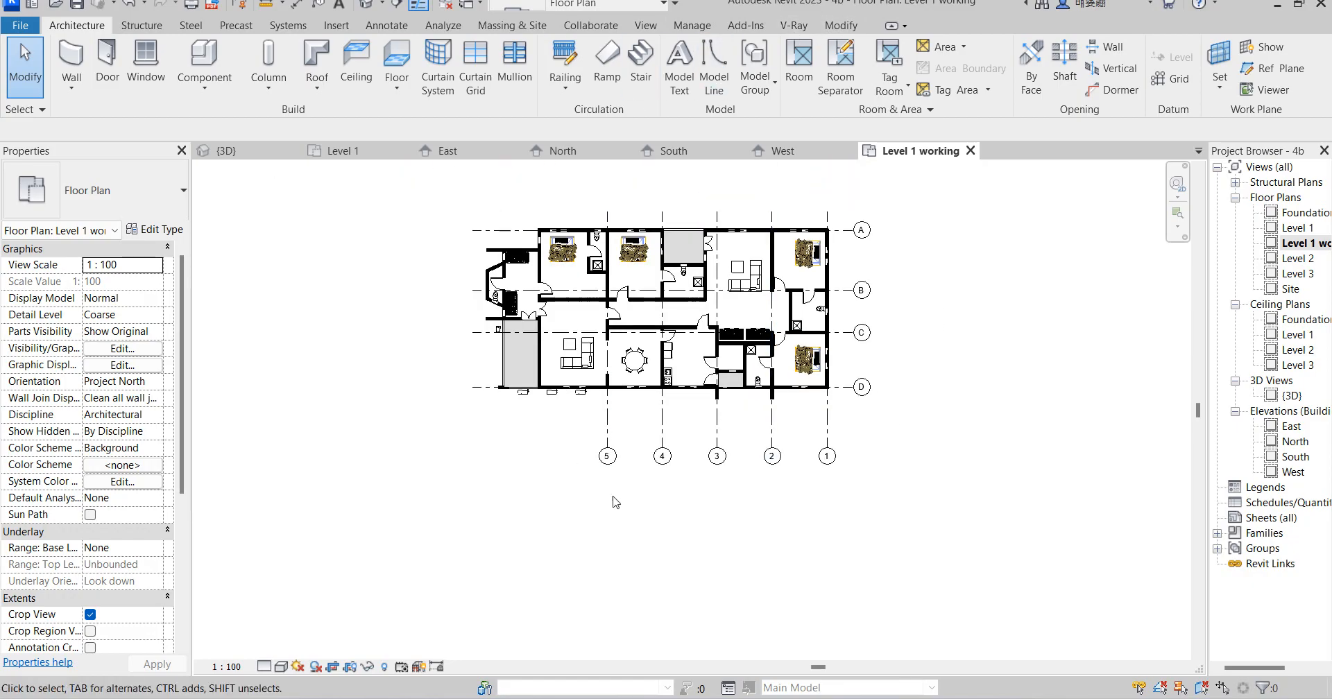
{"action": "left_click", "coordinate": [669, 434]}
{"action": "scroll", "coordinate": [664, 449], "scroll_direction": "up", "scroll_amount": 3}
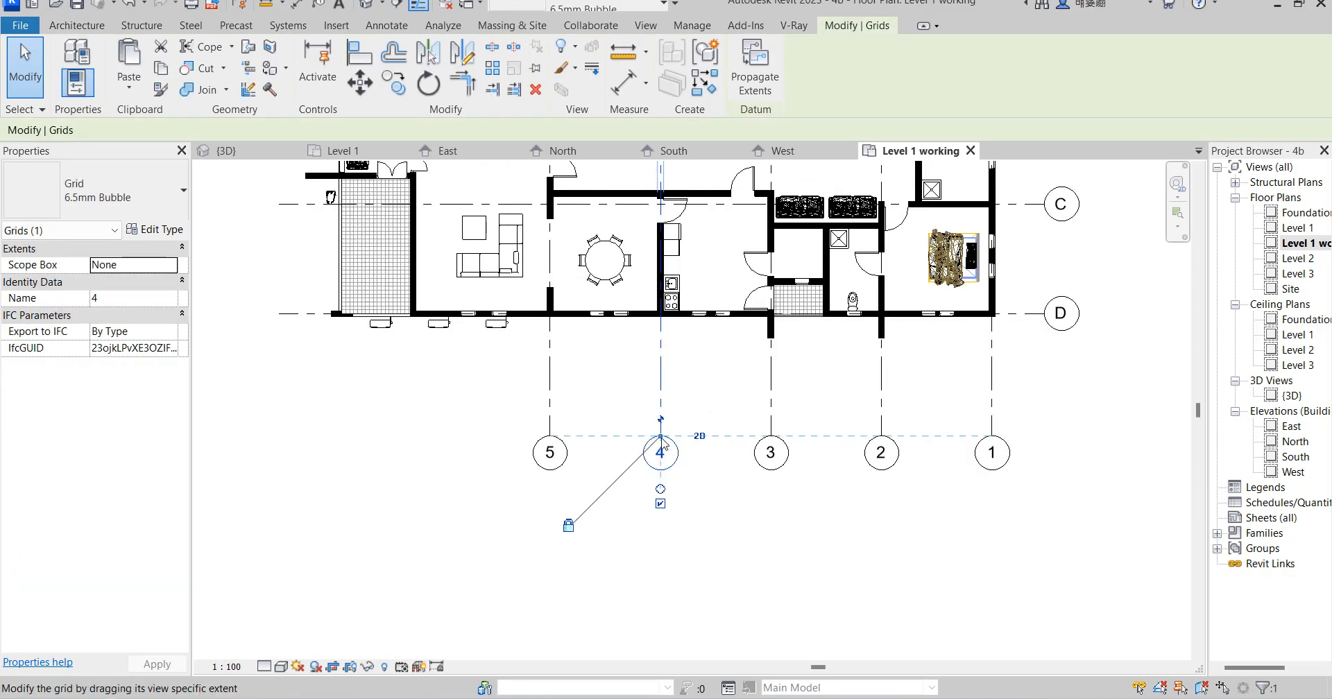
{"action": "left_click_drag", "start_coordinate": [664, 446], "coordinate": [664, 399]}
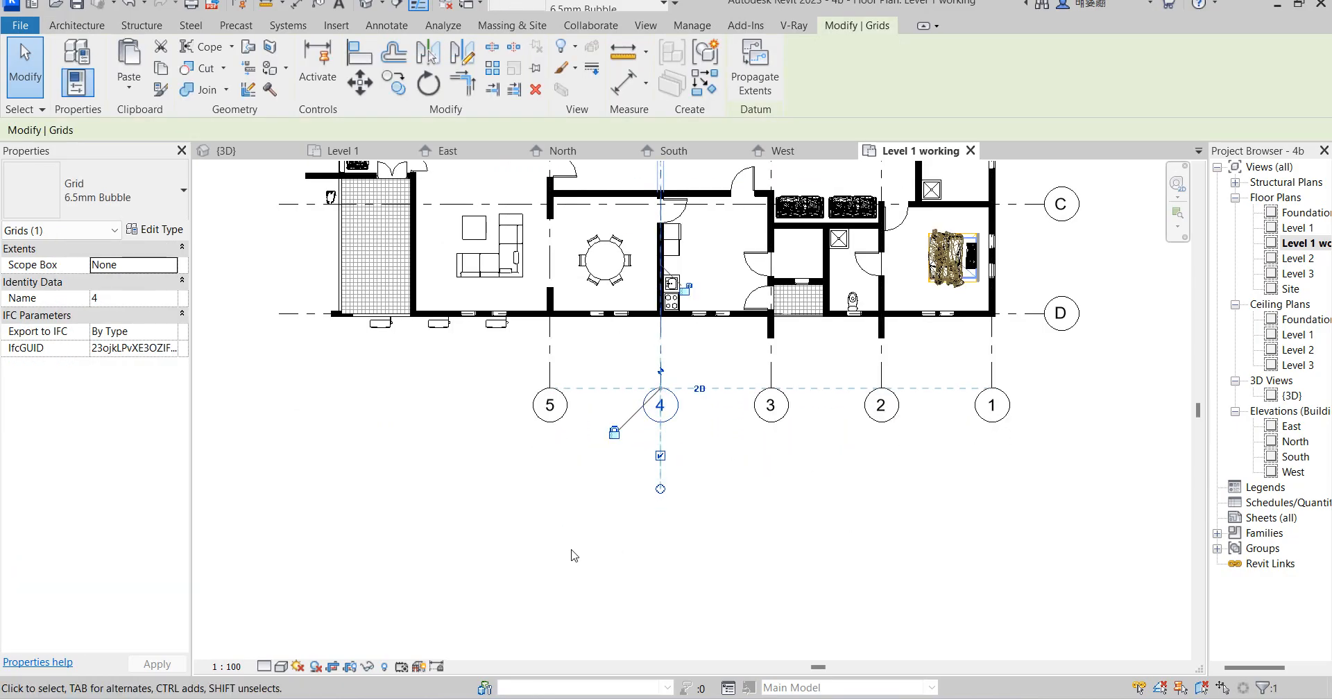
{"action": "left_click", "coordinate": [562, 557]}
{"action": "scroll", "coordinate": [565, 556], "scroll_direction": "down", "scroll_amount": 3}
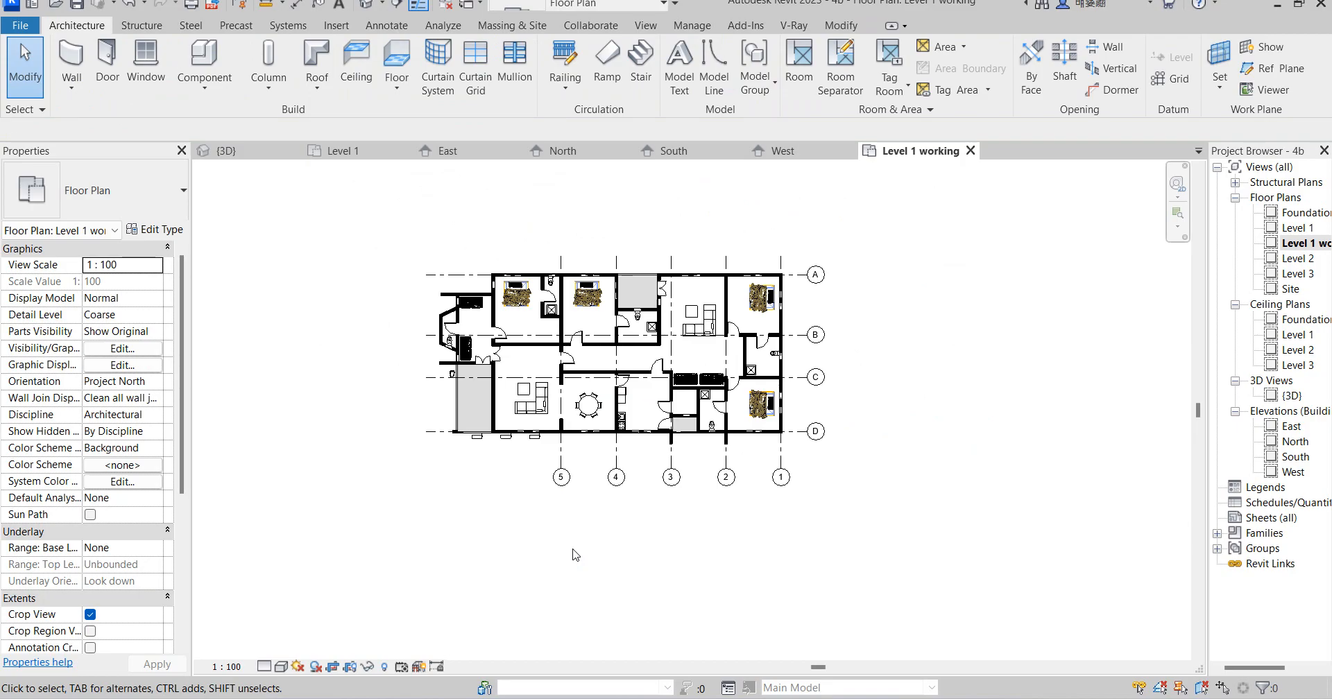
Step: Open the Project Units settings, review the unit formats of the Common discipline, and close them without changes
{"action": "key", "text": "u"}
{"action": "key", "text": "n"}
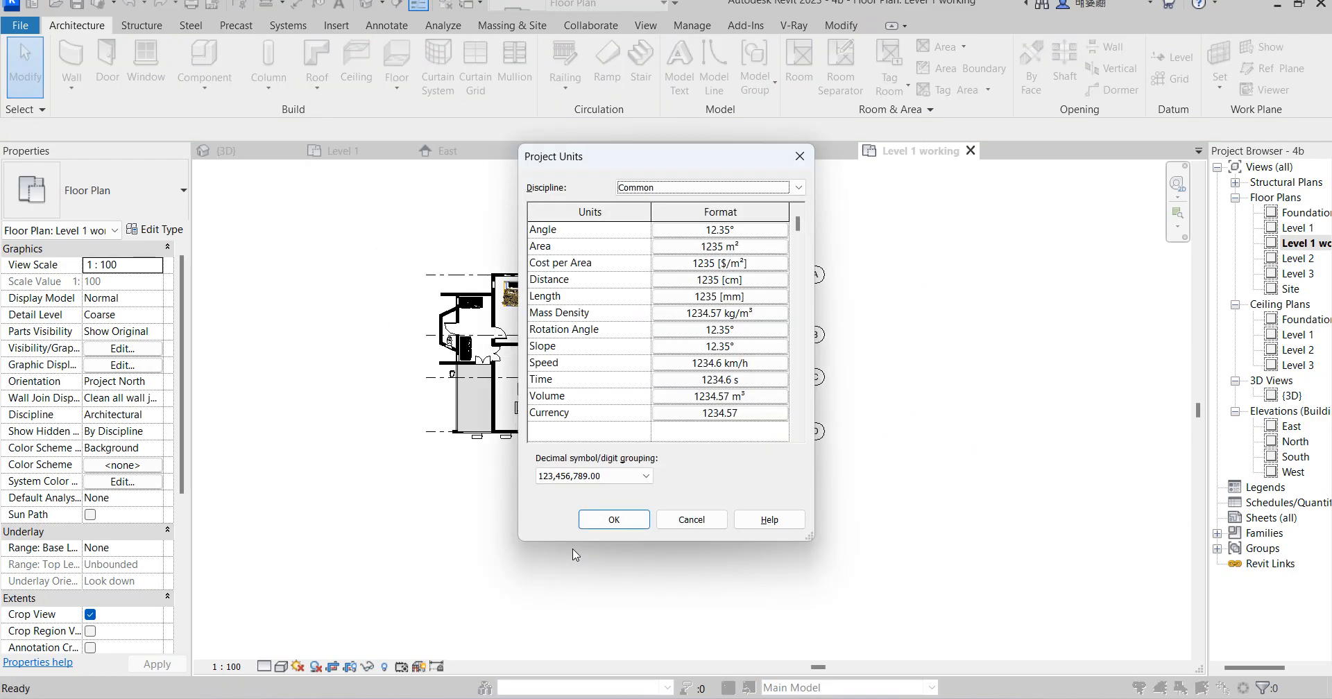
{"action": "left_click_drag", "start_coordinate": [653, 161], "coordinate": [706, 204]}
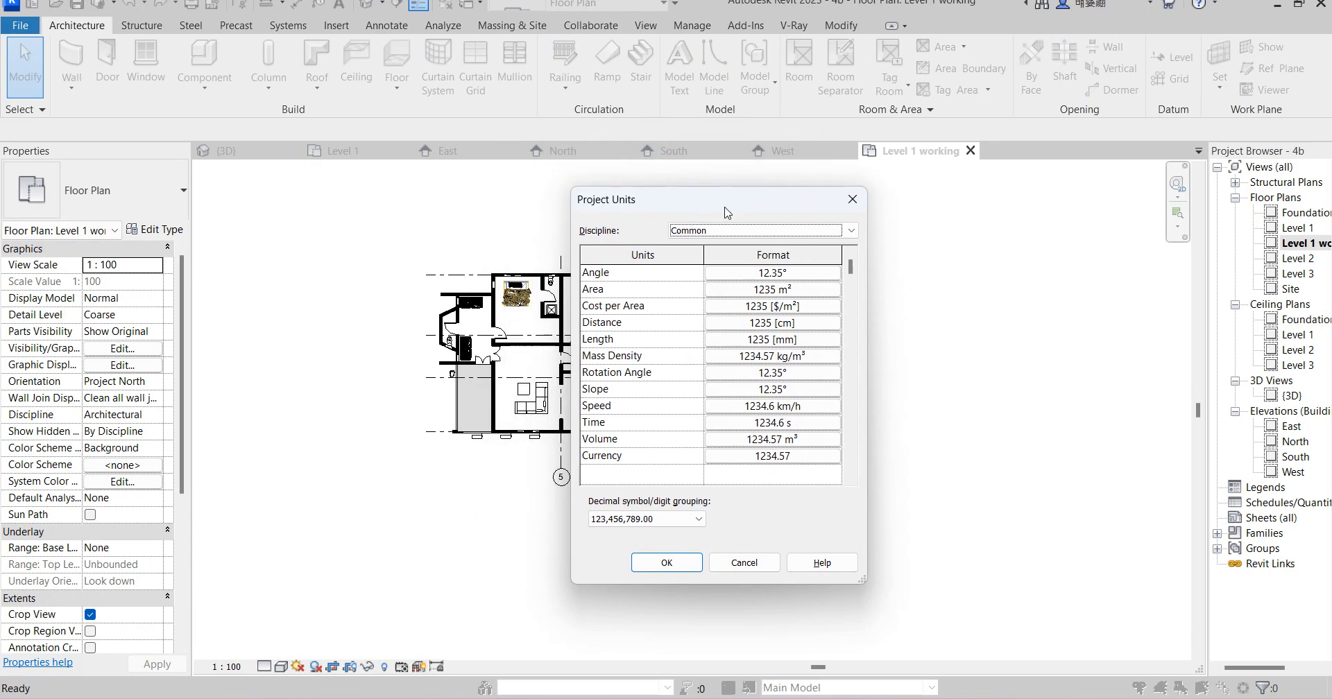
{"action": "left_click", "coordinate": [852, 204]}
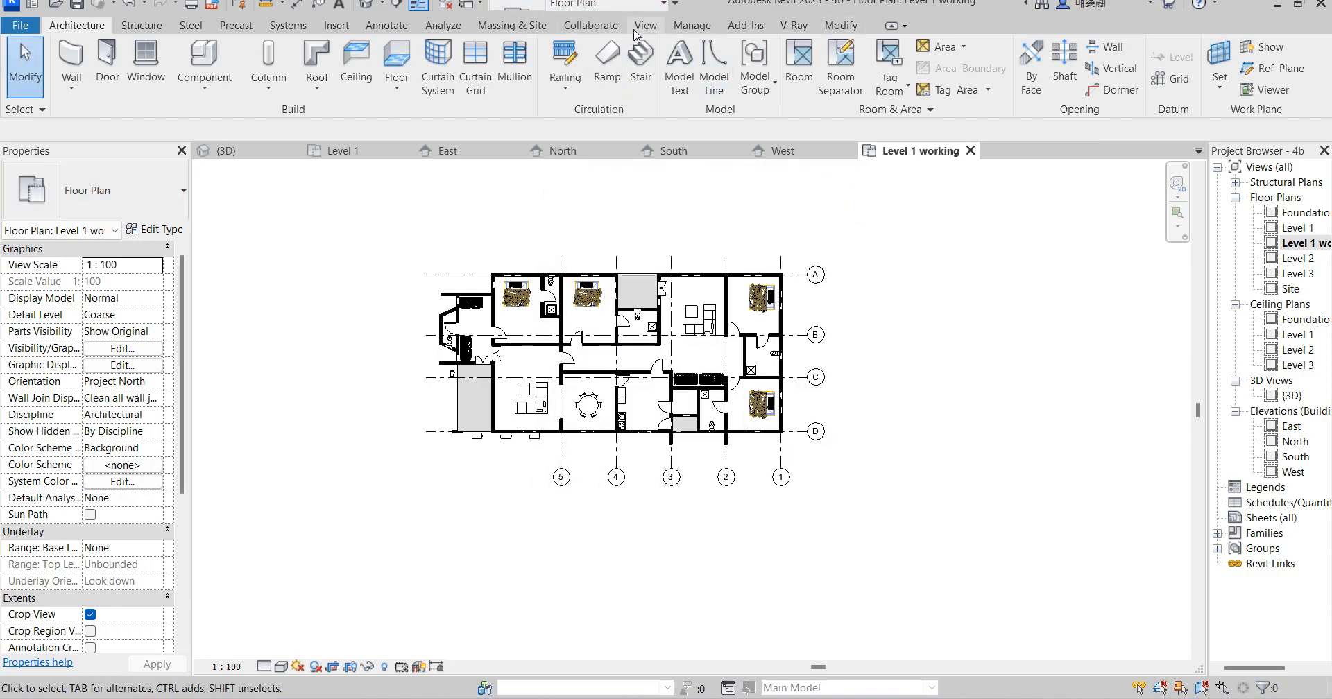
{"action": "left_click", "coordinate": [692, 26]}
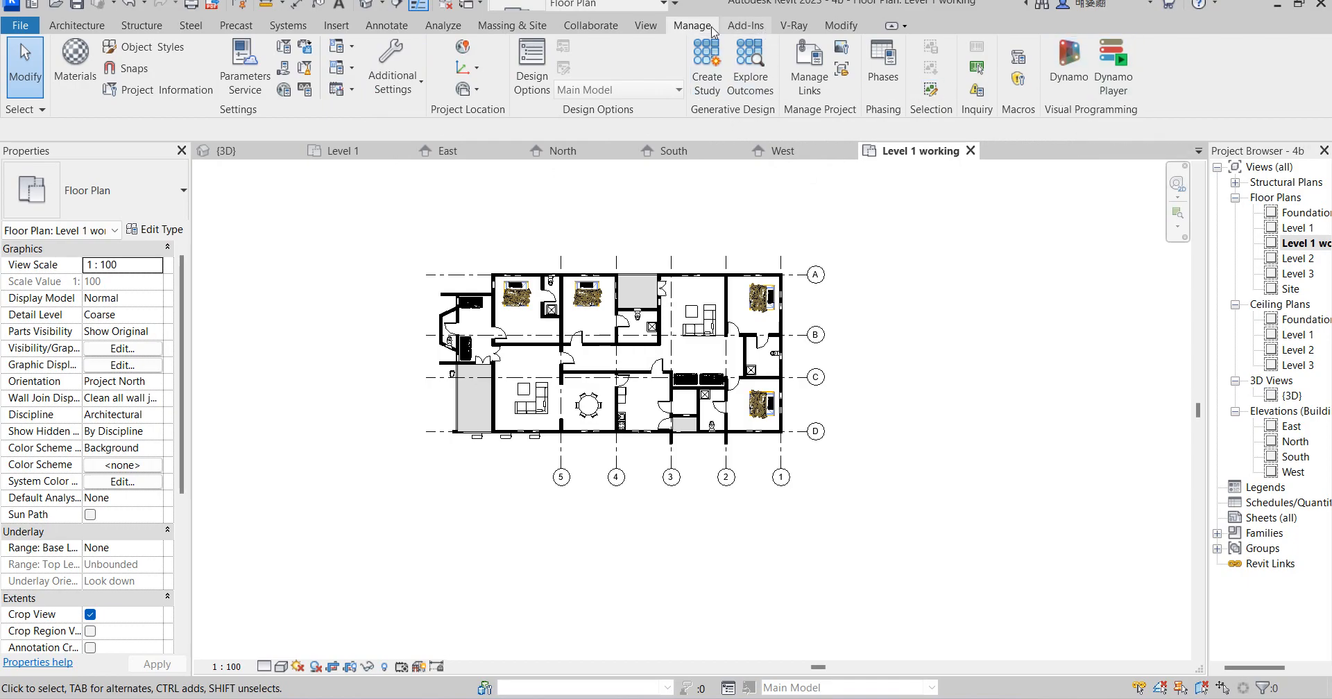
{"action": "left_click", "coordinate": [652, 26]}
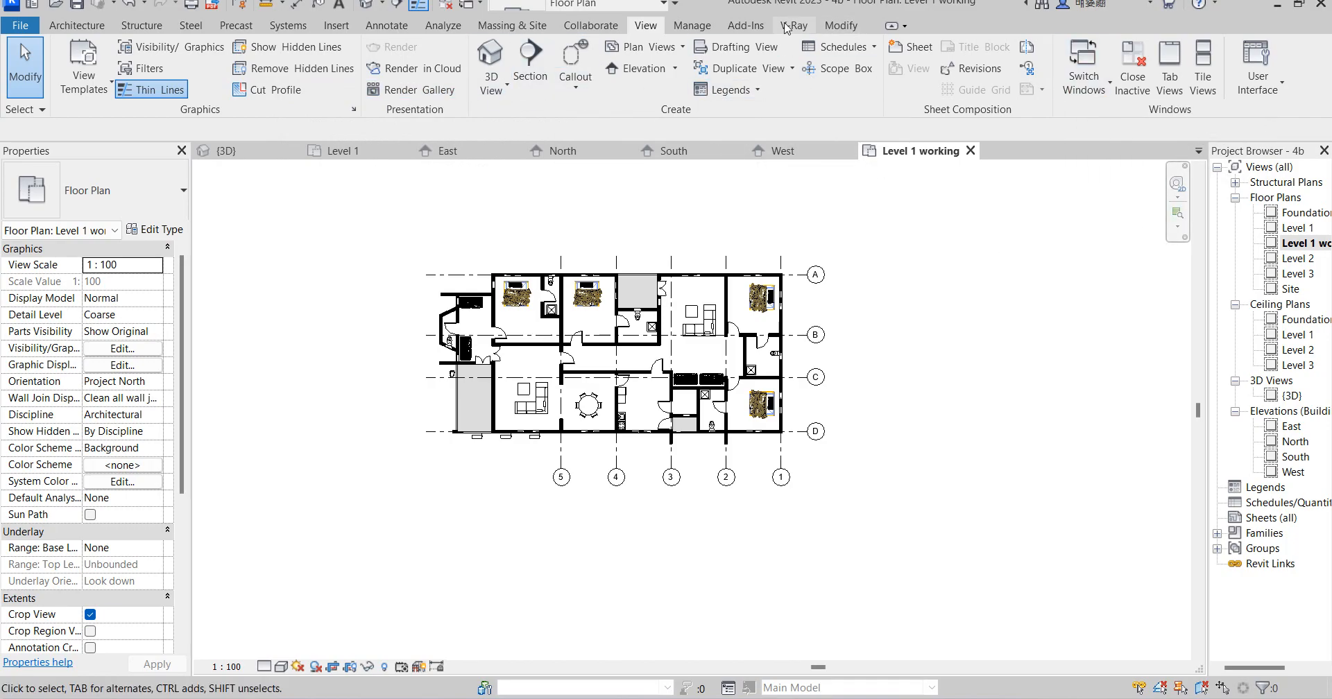
{"action": "left_click", "coordinate": [386, 27]}
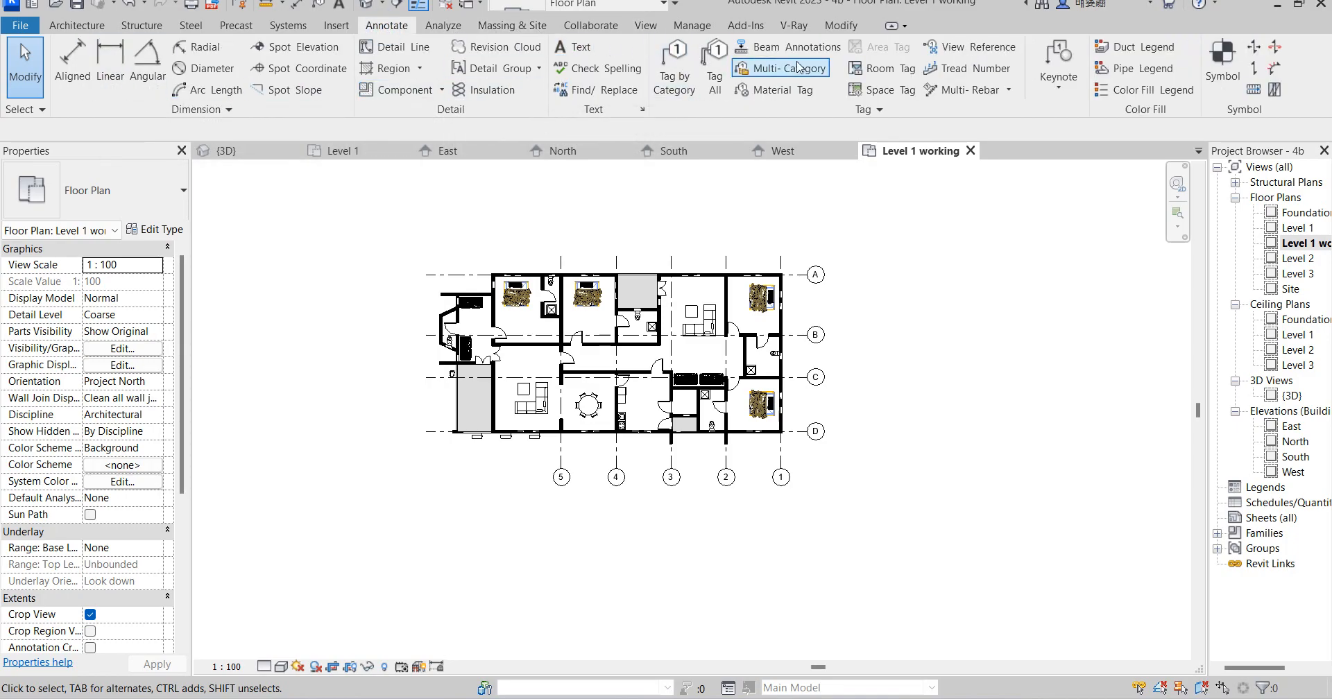
{"action": "left_click", "coordinate": [345, 26]}
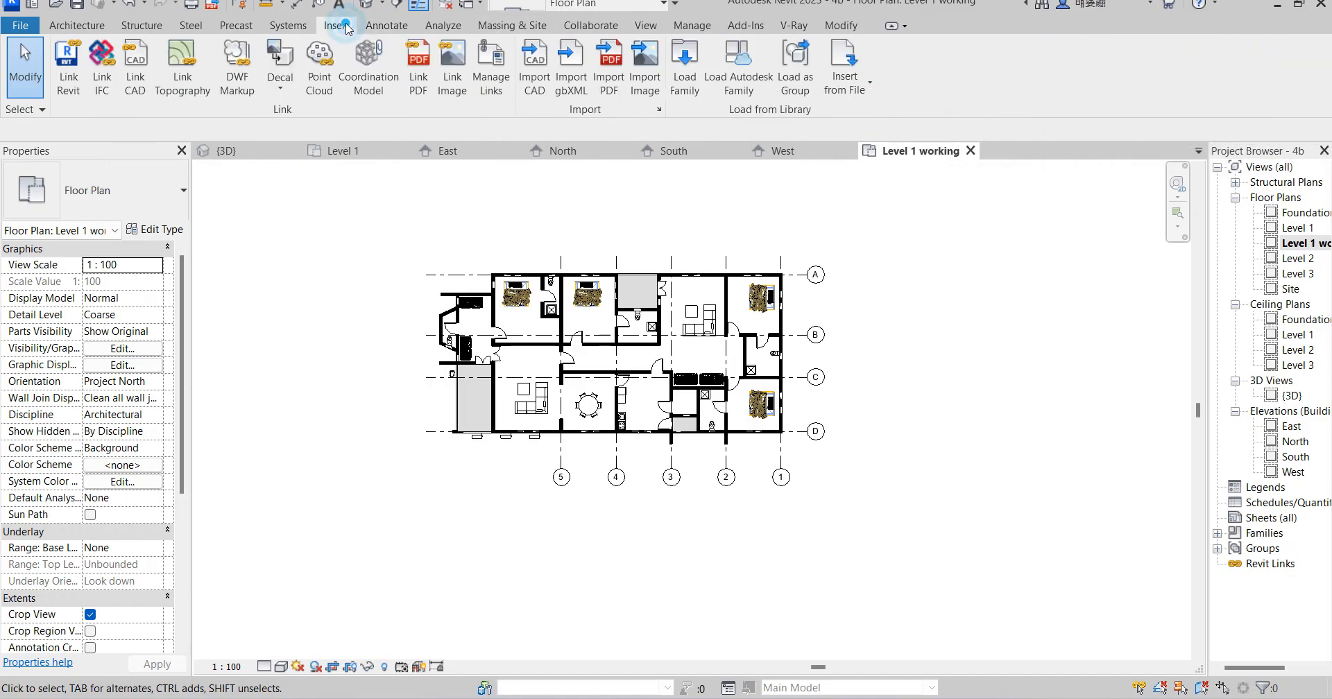
{"action": "left_click", "coordinate": [271, 28]}
{"action": "left_click", "coordinate": [237, 28]}
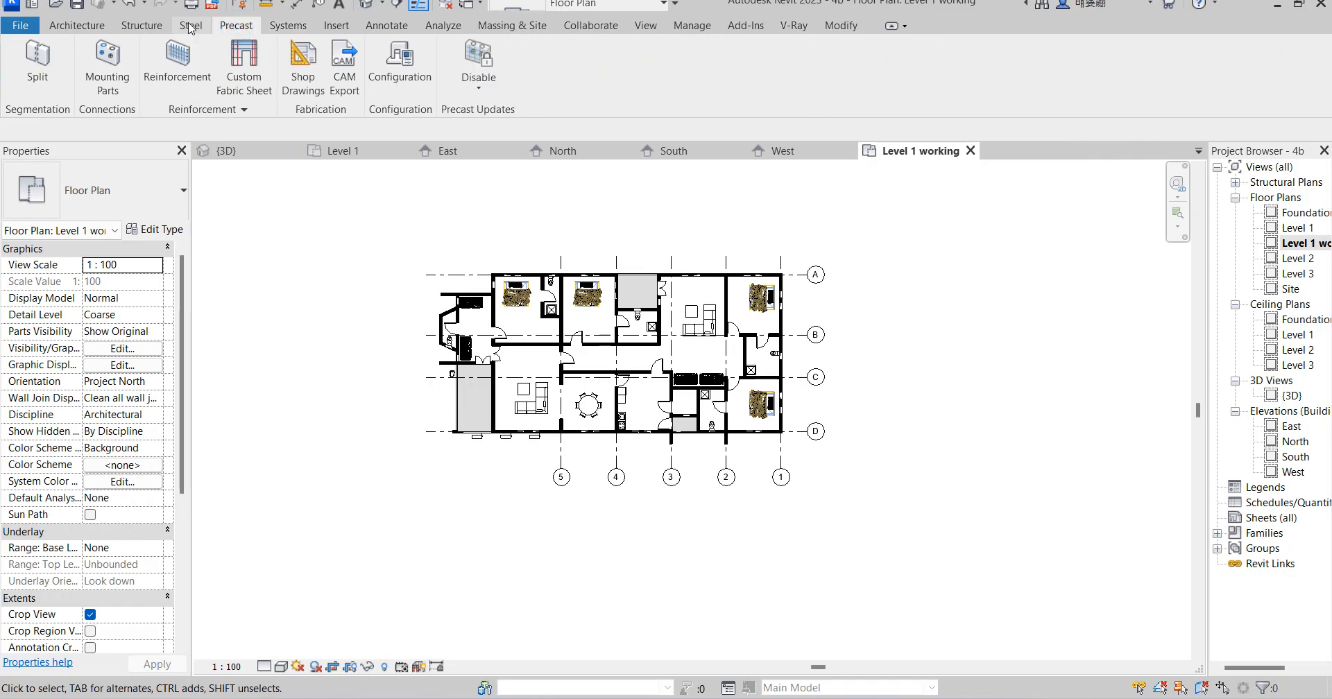
{"action": "left_click", "coordinate": [522, 28]}
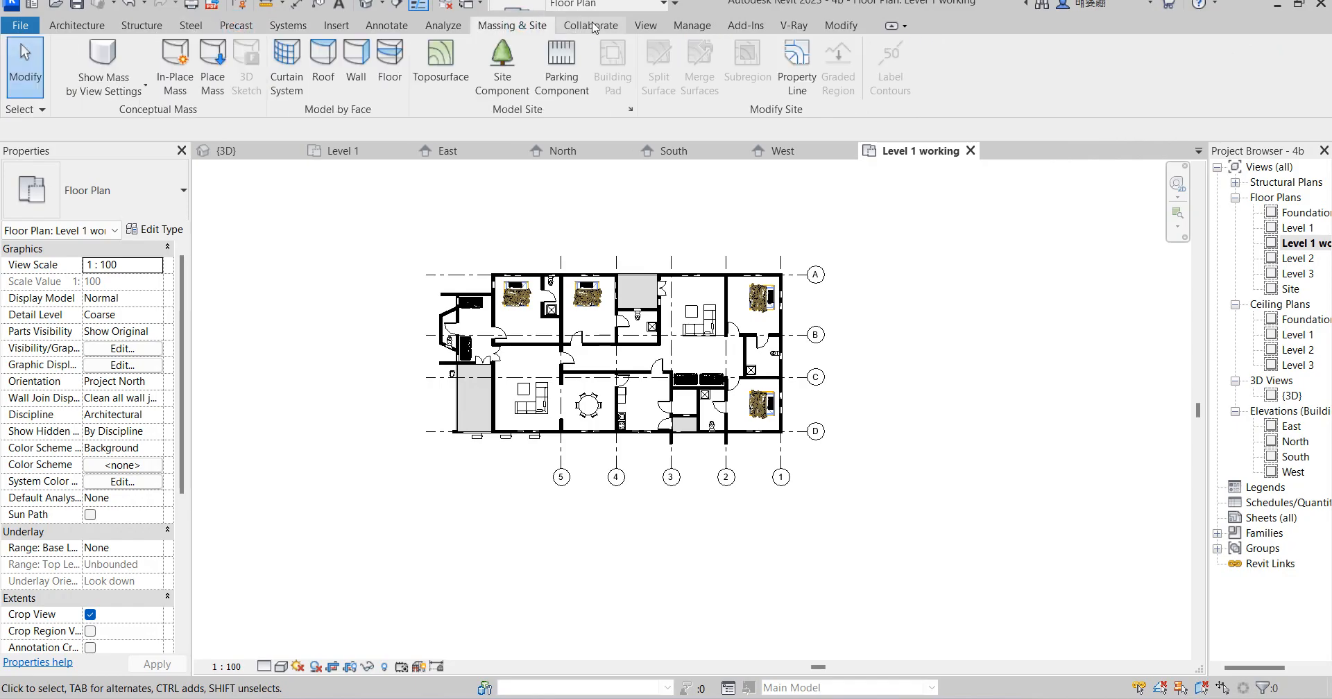
Step: Change the project's length units to feet in the Project Units settings and accept the change
{"action": "left_click", "coordinate": [591, 26]}
{"action": "left_click", "coordinate": [645, 26]}
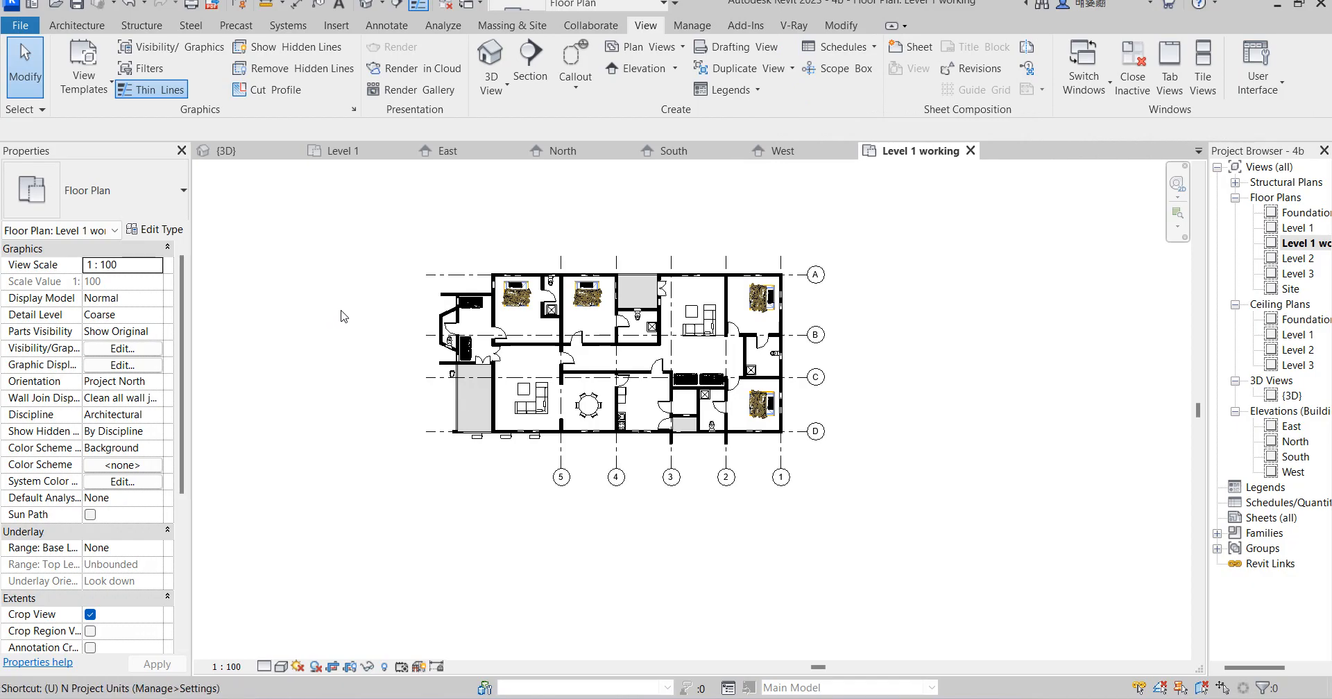
{"action": "key", "text": "n"}
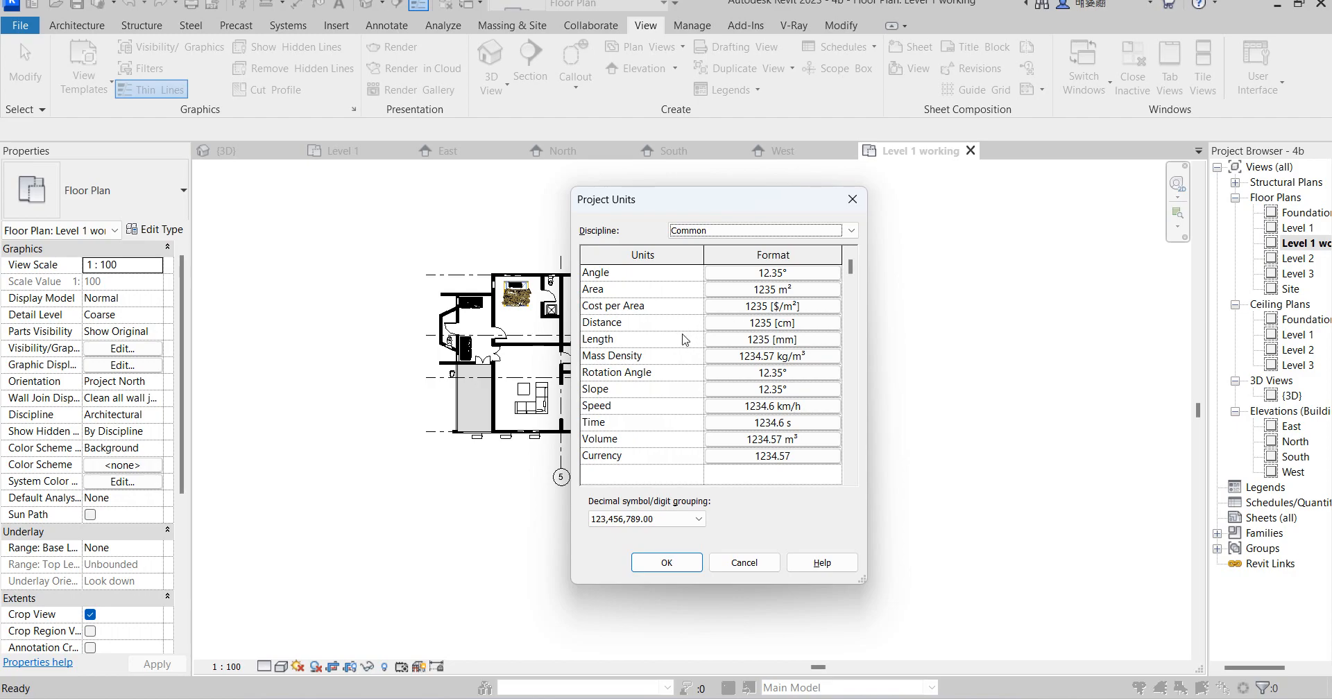
{"action": "left_click", "coordinate": [774, 340]}
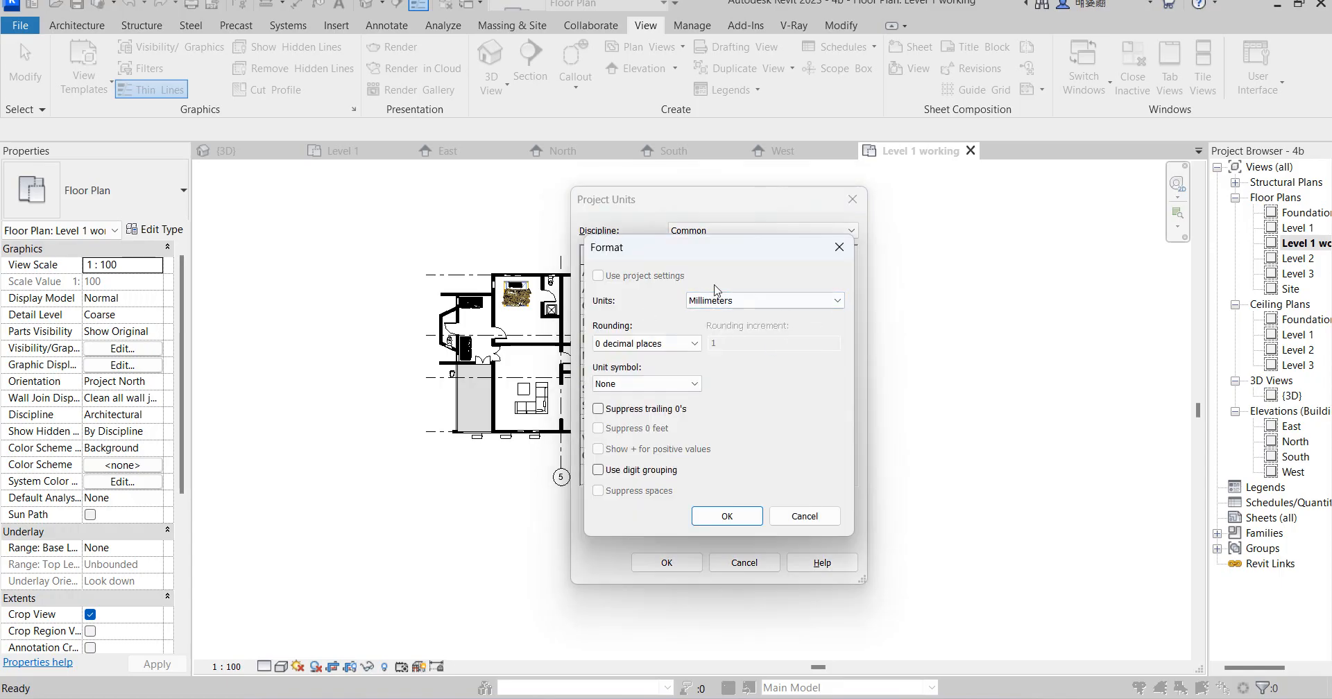
{"action": "left_click", "coordinate": [838, 302]}
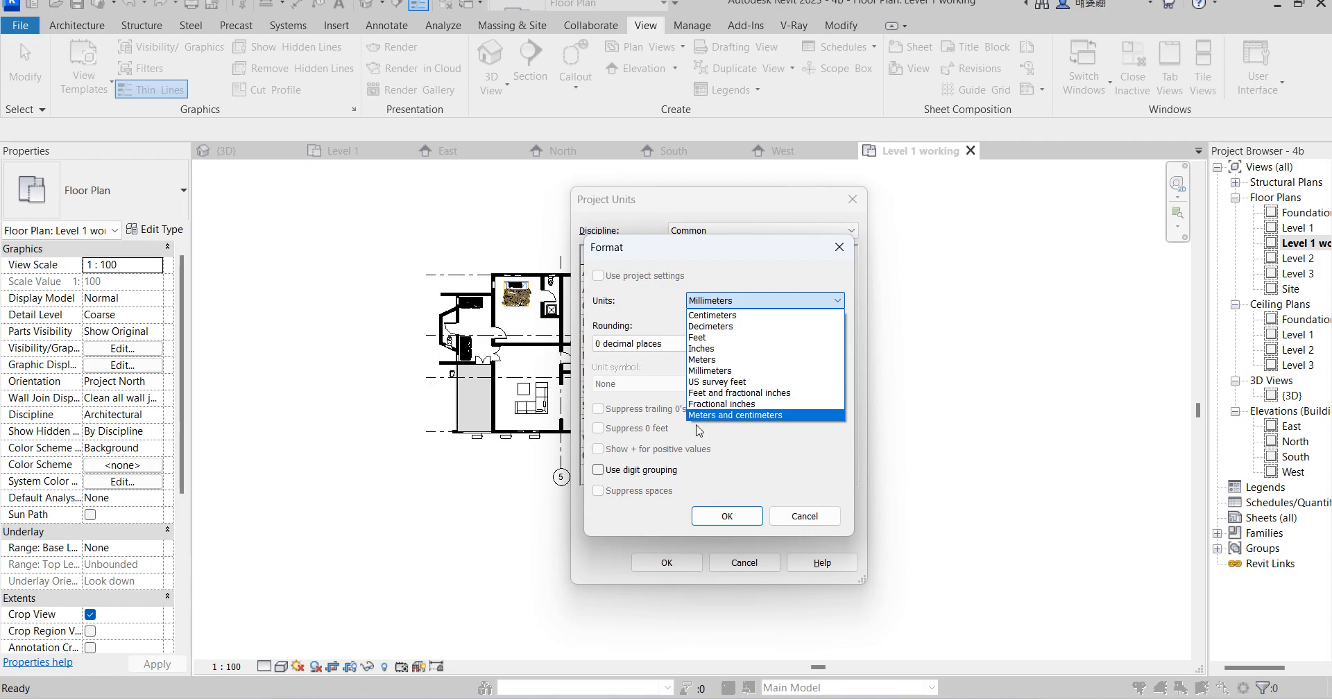
{"action": "left_click", "coordinate": [722, 338]}
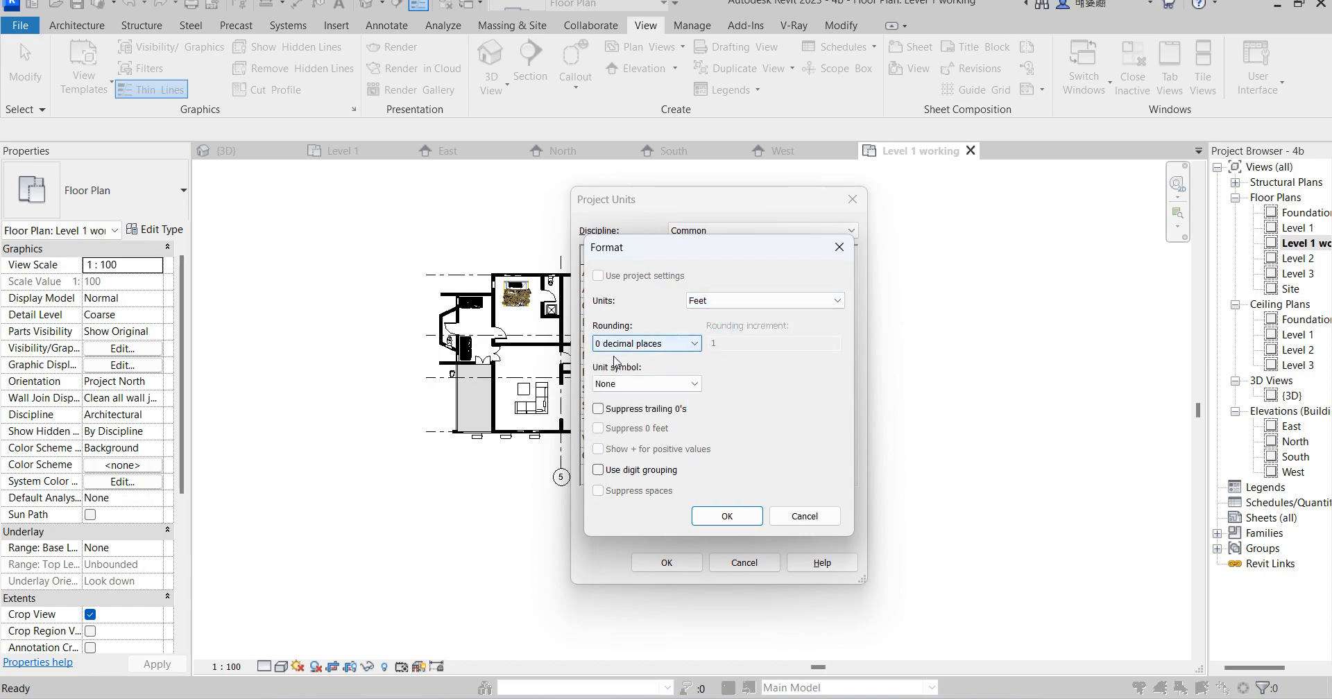
{"action": "left_click", "coordinate": [725, 517]}
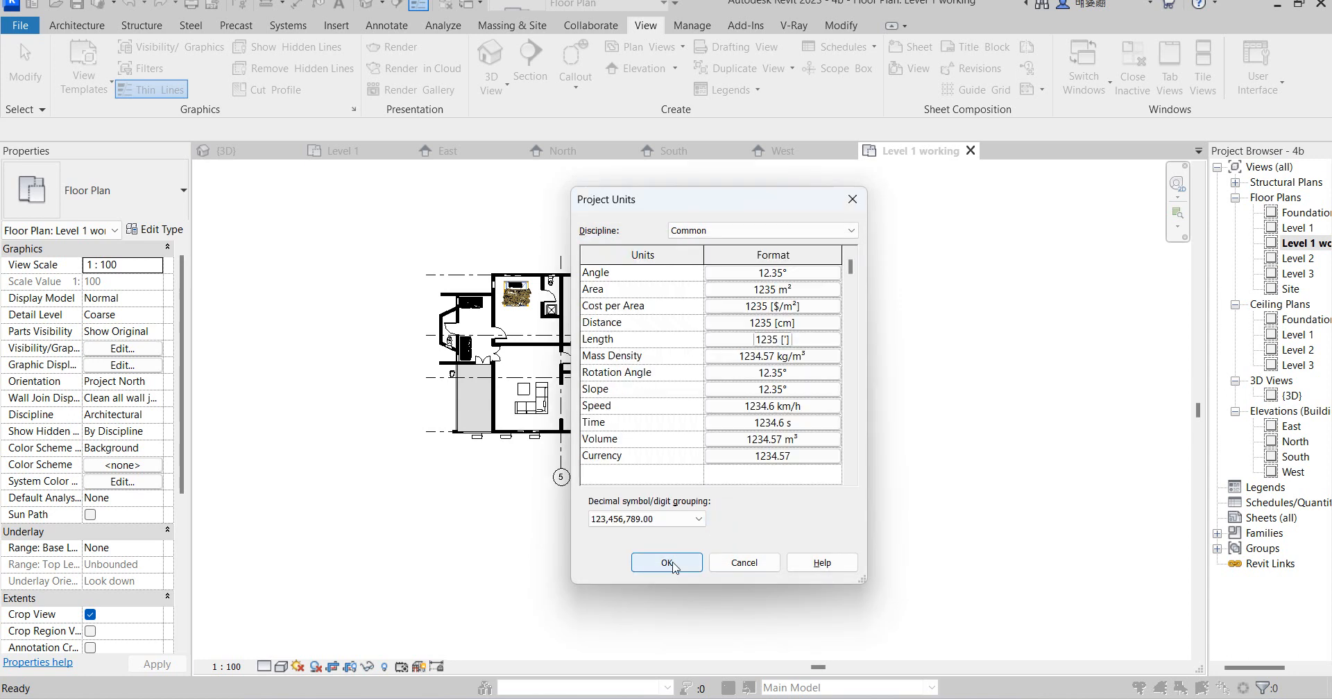
{"action": "left_click", "coordinate": [667, 564]}
Step: Place an aligned dimension between grids 4 and 5 above the upper exterior wall and end the dimension command
{"action": "scroll", "coordinate": [736, 333], "scroll_direction": "up", "scroll_amount": 5}
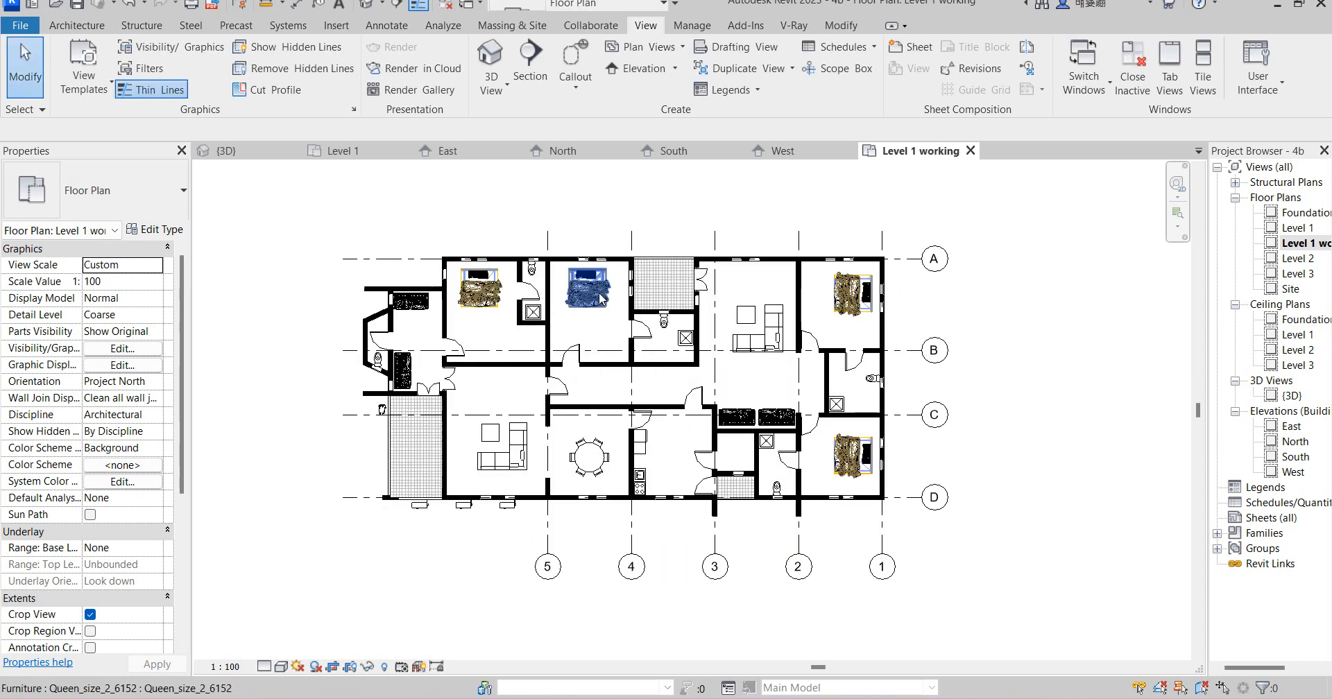
{"action": "left_click", "coordinate": [842, 27]}
{"action": "left_click", "coordinate": [623, 81]}
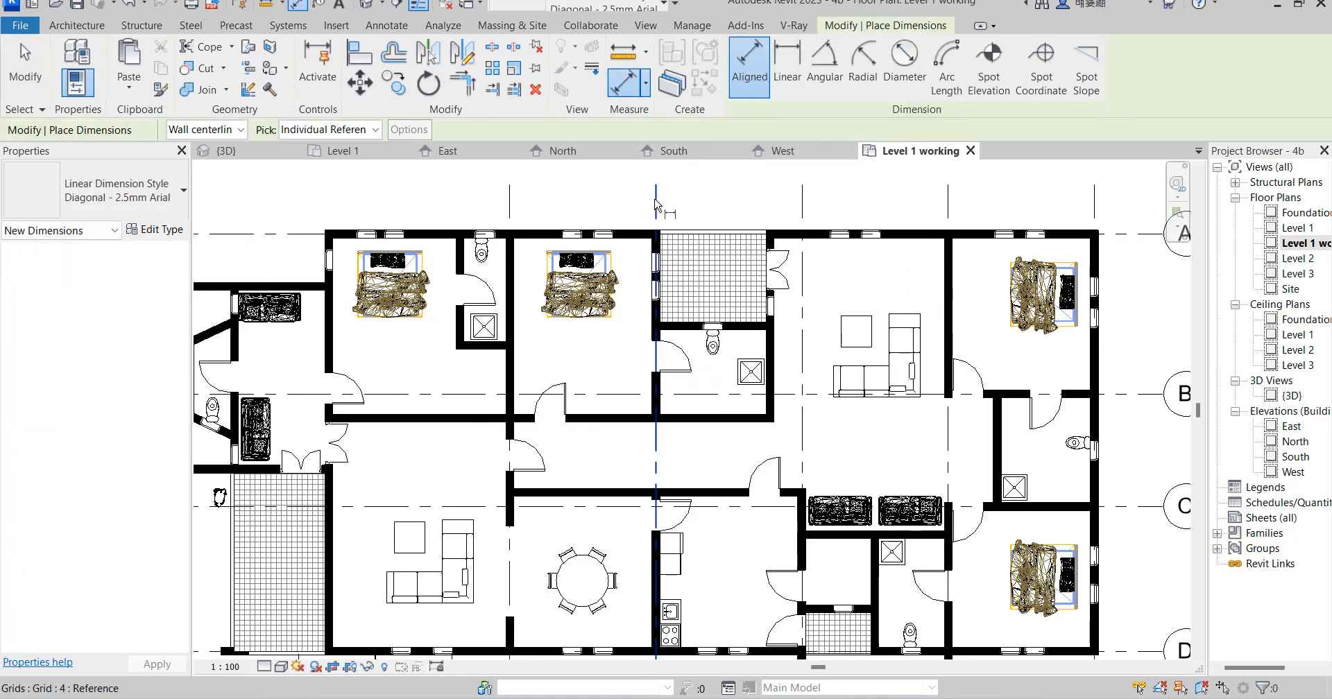
{"action": "left_click", "coordinate": [655, 204]}
{"action": "left_click", "coordinate": [579, 201]}
{"action": "right_click", "coordinate": [688, 197]}
{"action": "left_click", "coordinate": [749, 210]}
{"action": "right_click", "coordinate": [689, 200]}
{"action": "left_click", "coordinate": [764, 211]}
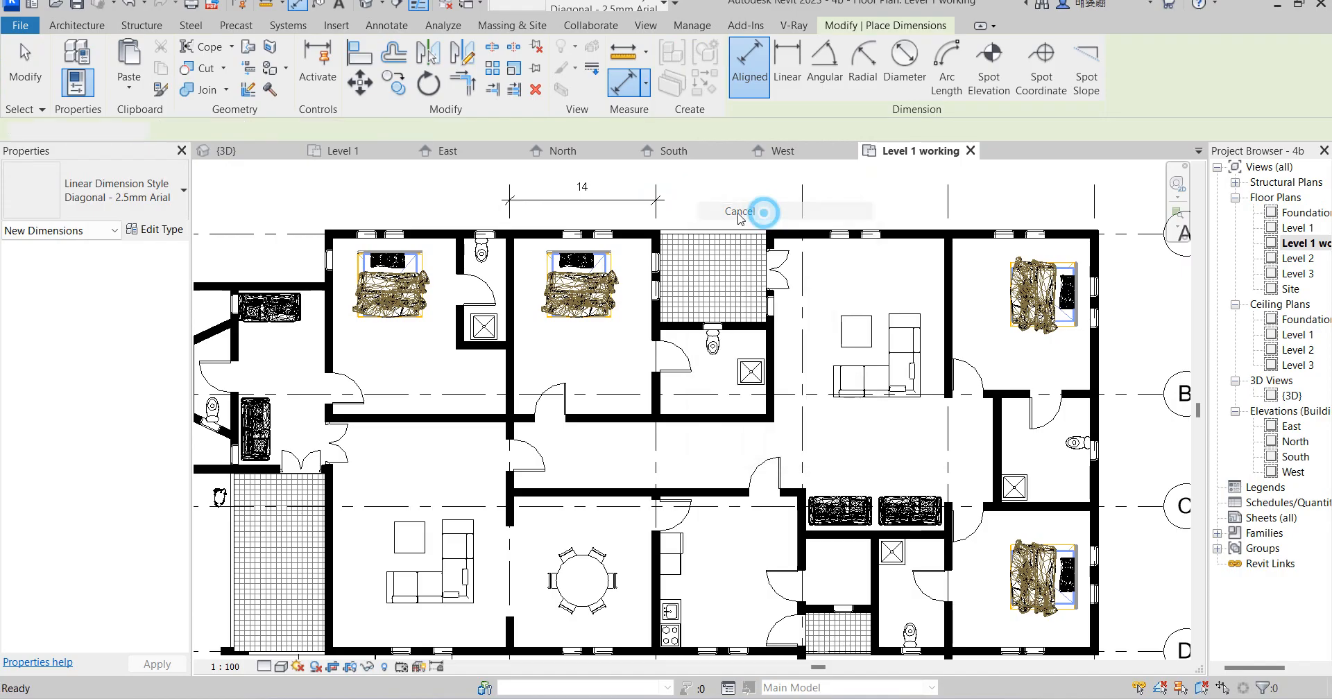
Step: Delete the dimension placed between grids 4 and 5
{"action": "scroll", "coordinate": [687, 287], "scroll_direction": "down", "scroll_amount": 2}
{"action": "scroll", "coordinate": [662, 319], "scroll_direction": "up", "scroll_amount": 1}
{"action": "left_click", "coordinate": [658, 210]}
{"action": "key", "text": "Delete"}
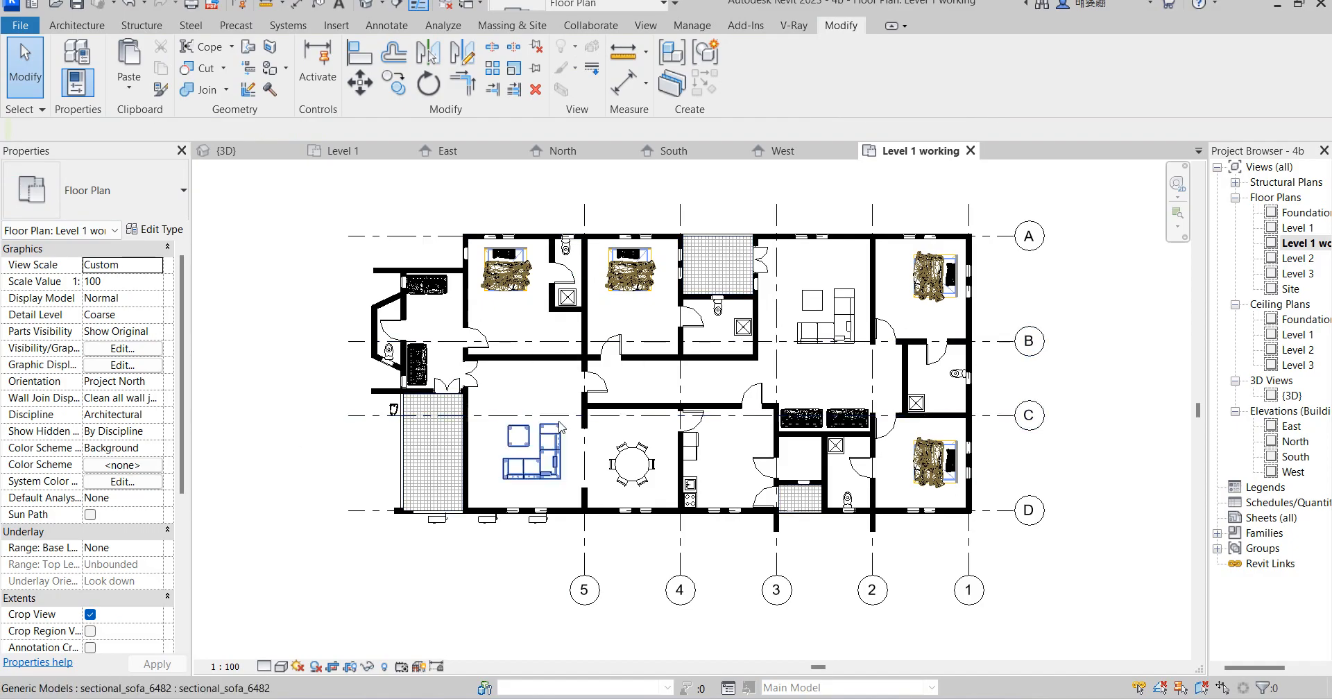
Step: Set aligned dimensions to reference wall faces and dimension the upper-left bedroom's depth and its width up to the bathroom wall
{"action": "left_click", "coordinate": [616, 84]}
{"action": "scroll", "coordinate": [542, 256], "scroll_direction": "up", "scroll_amount": 5}
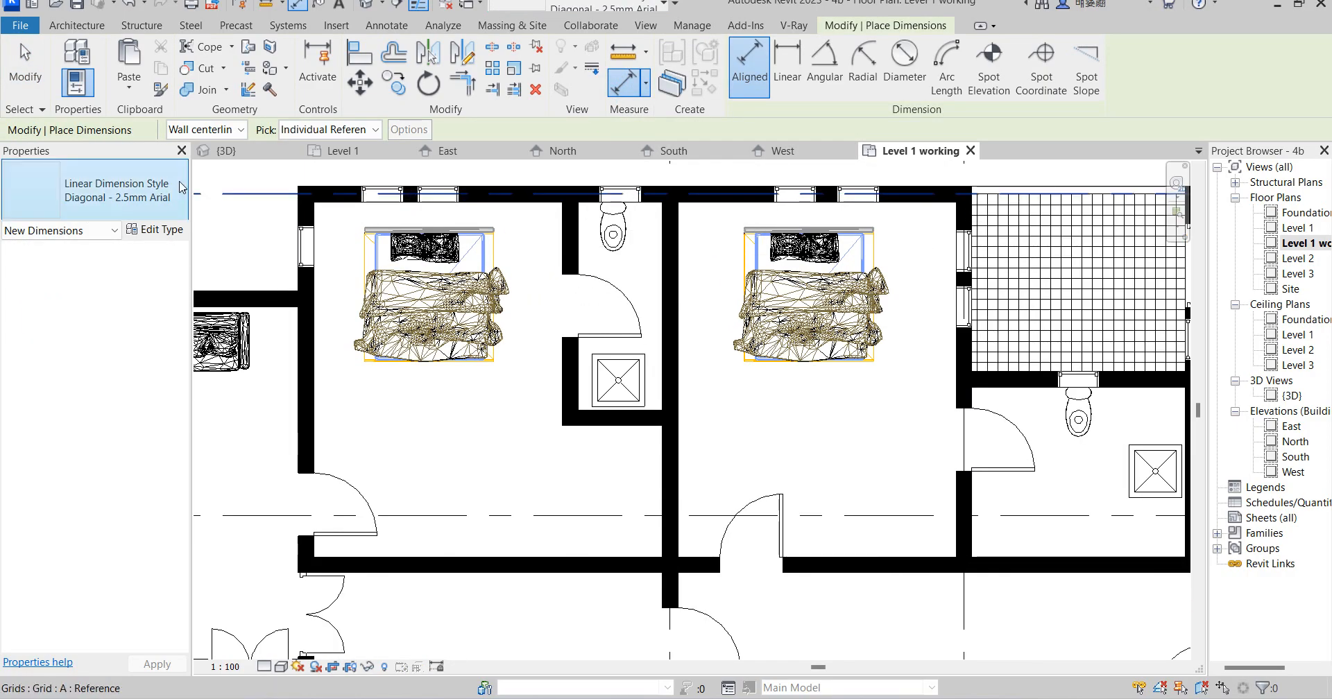
{"action": "left_click", "coordinate": [237, 130]}
{"action": "left_click", "coordinate": [192, 160]}
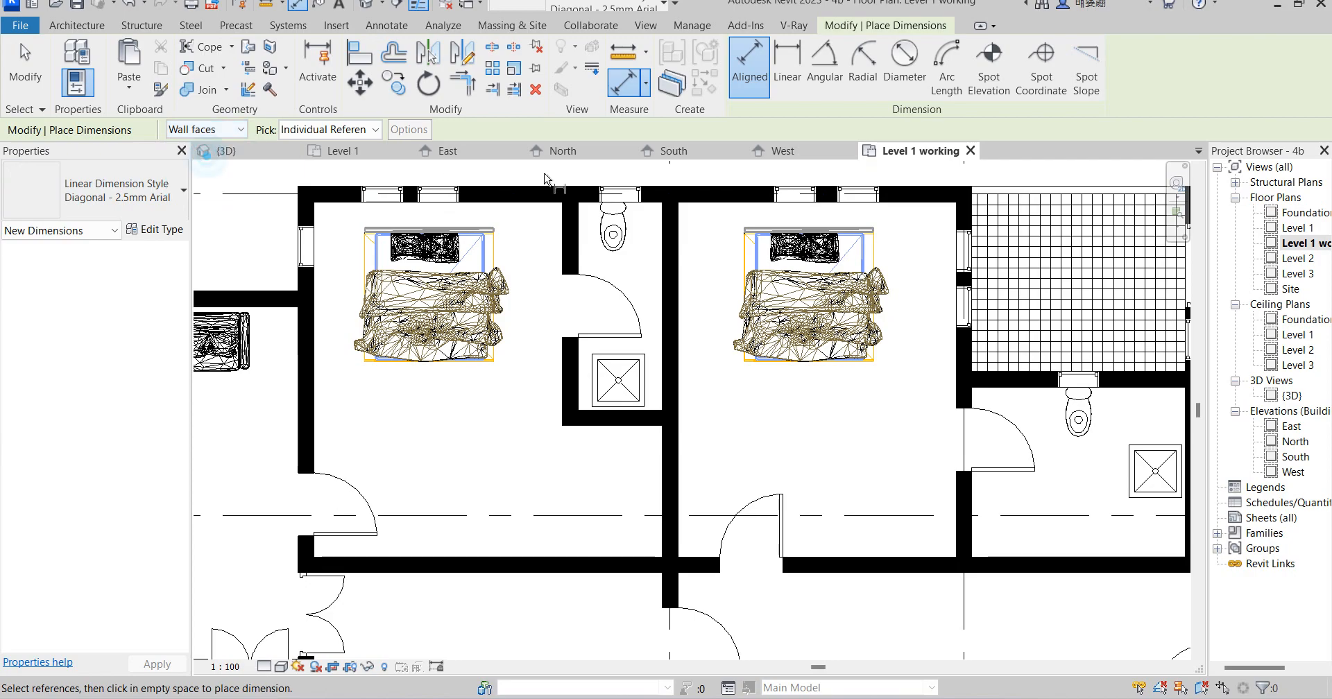
{"action": "left_click", "coordinate": [486, 557]}
{"action": "left_click", "coordinate": [444, 441]}
{"action": "left_click", "coordinate": [315, 425]}
{"action": "left_click", "coordinate": [562, 425]}
{"action": "left_click", "coordinate": [476, 462]}
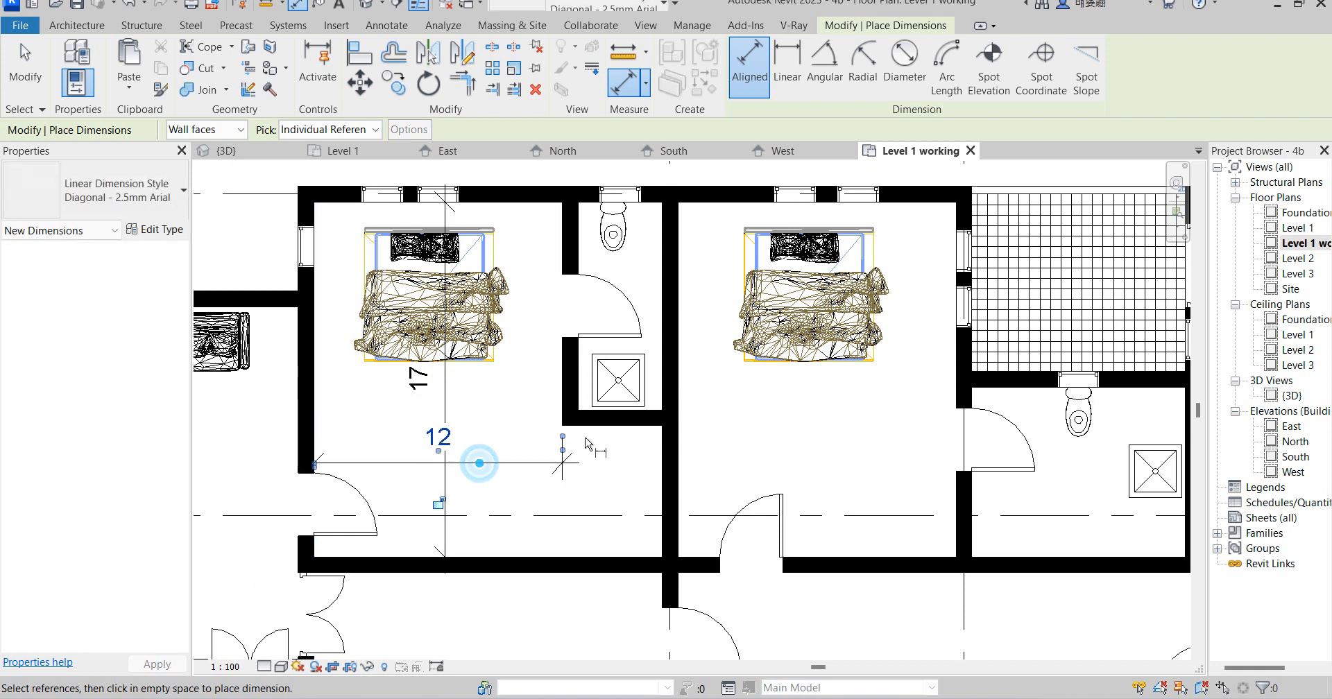
Step: Dimension the depth of the recess below the upper-left bedroom's bathroom and the inside width of that bathroom
{"action": "left_click", "coordinate": [616, 426]}
{"action": "left_click", "coordinate": [616, 558]}
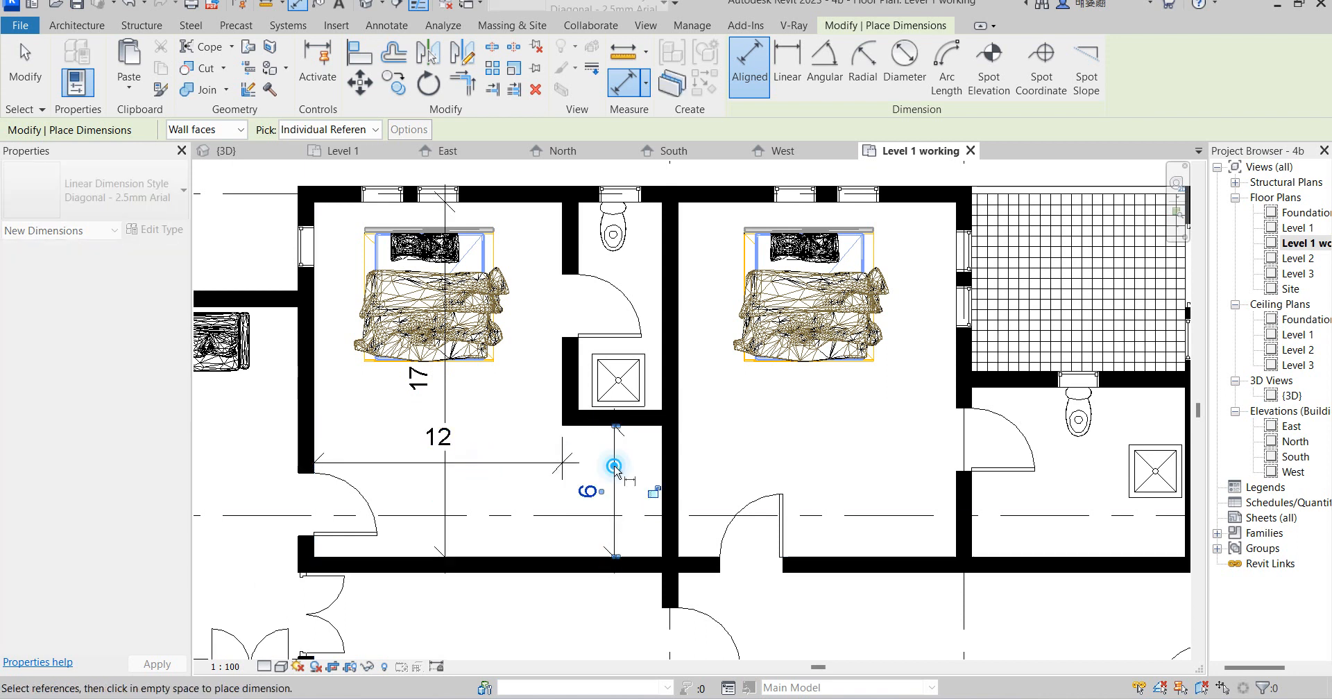
{"action": "left_click", "coordinate": [614, 472]}
{"action": "left_click", "coordinate": [576, 270]}
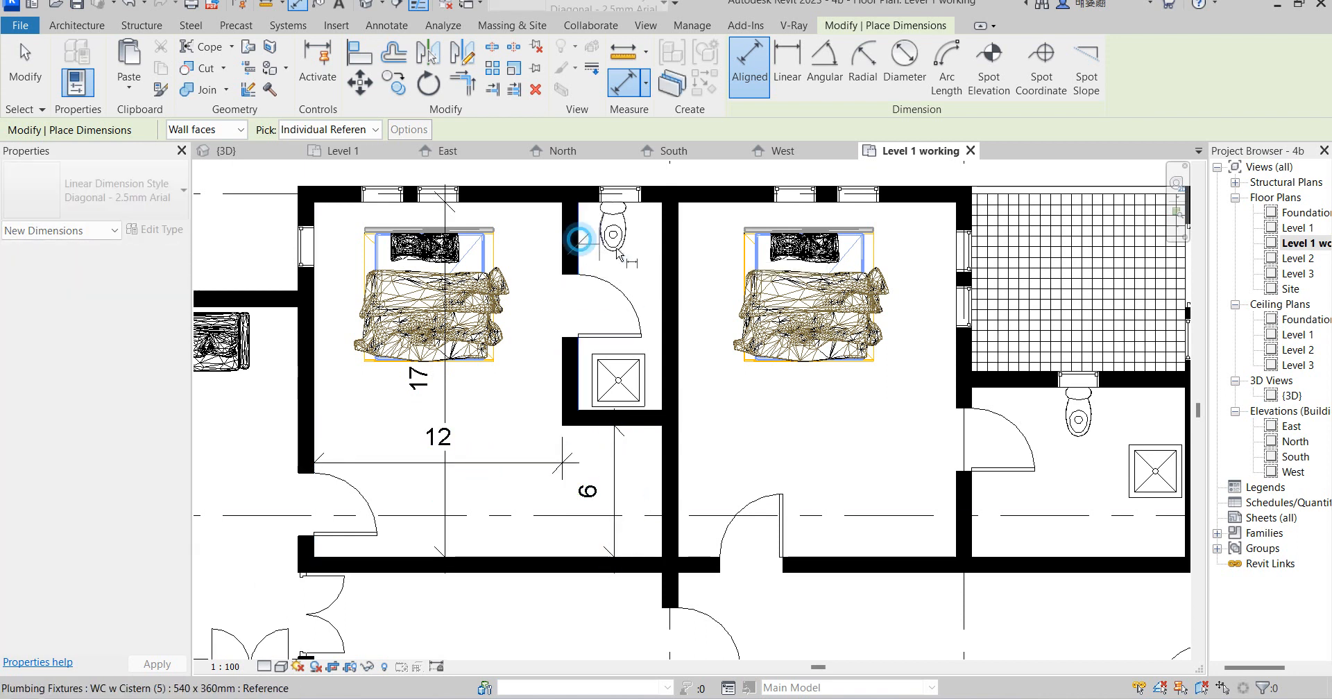
{"action": "left_click", "coordinate": [659, 270]}
{"action": "left_click", "coordinate": [641, 276]}
Step: Dimension the inside width of the second upper bedroom, between grids 5 and 4, below the bed
{"action": "scroll", "coordinate": [580, 451], "scroll_direction": "down", "scroll_amount": 3}
{"action": "scroll", "coordinate": [580, 451], "scroll_direction": "up", "scroll_amount": 2}
{"action": "scroll", "coordinate": [534, 374], "scroll_direction": "up", "scroll_amount": 5}
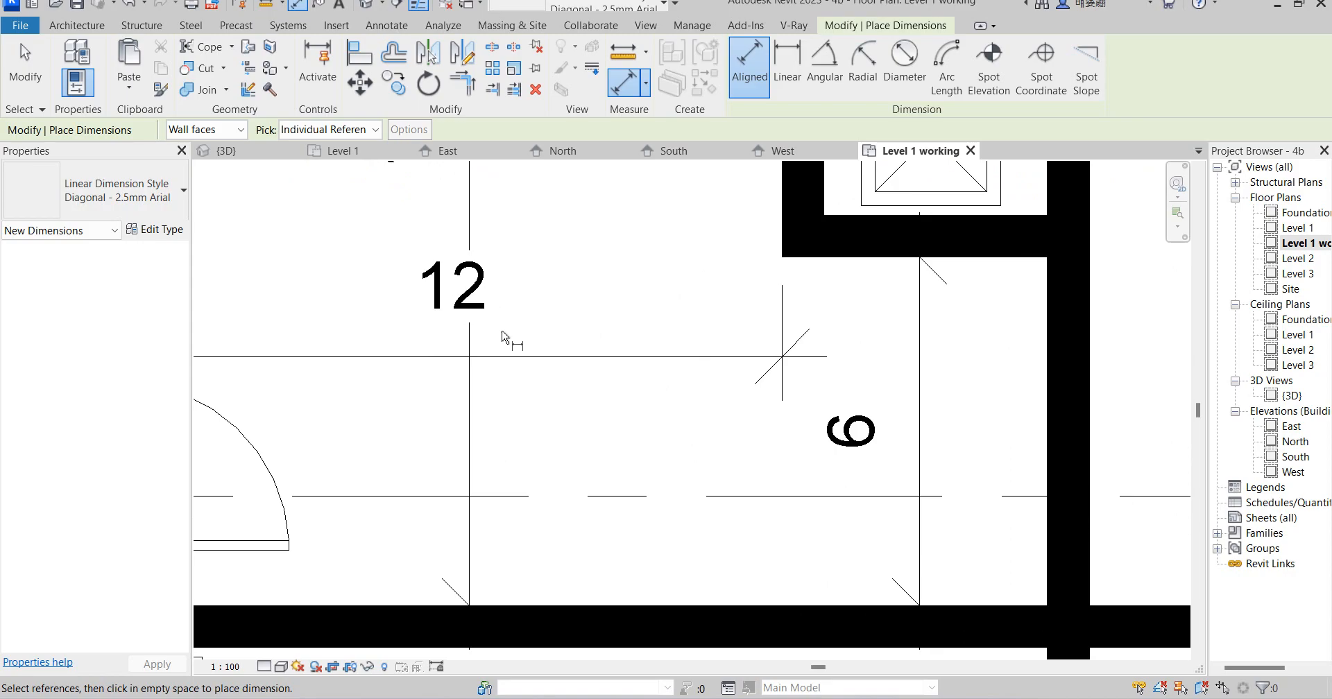
{"action": "scroll", "coordinate": [448, 298], "scroll_direction": "down", "scroll_amount": 6}
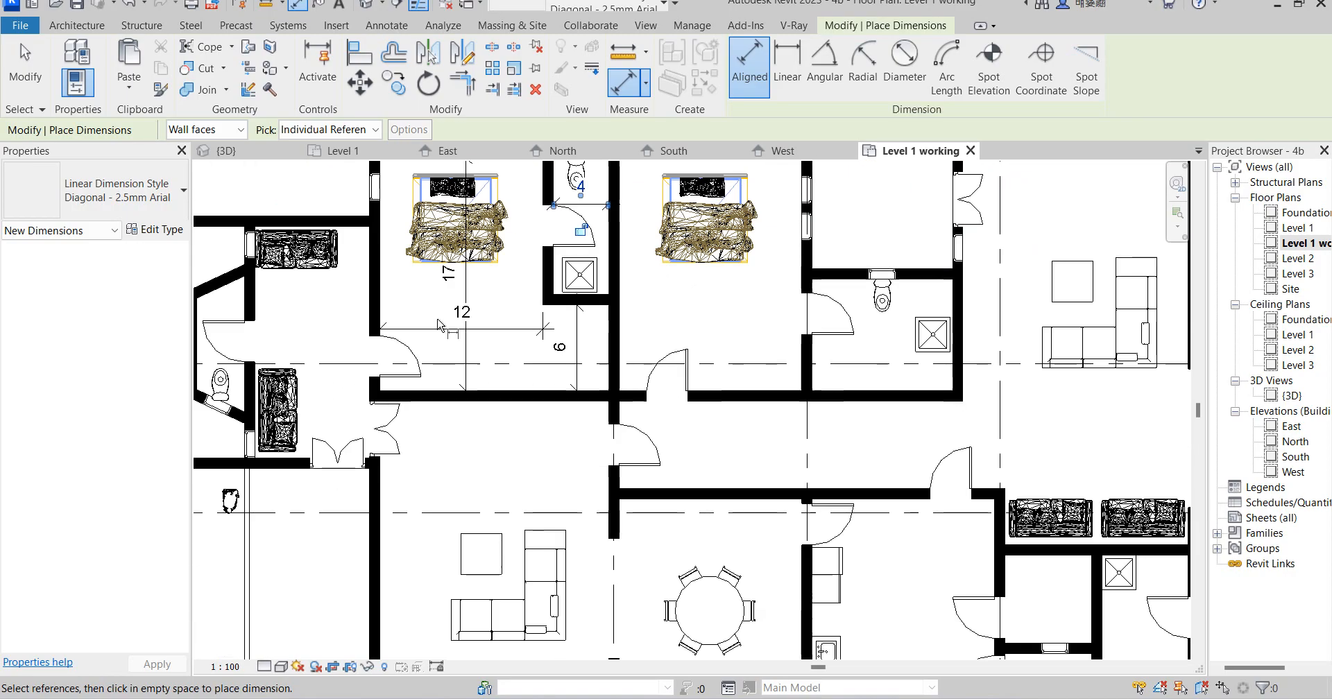
{"action": "scroll", "coordinate": [489, 354], "scroll_direction": "up", "scroll_amount": 5}
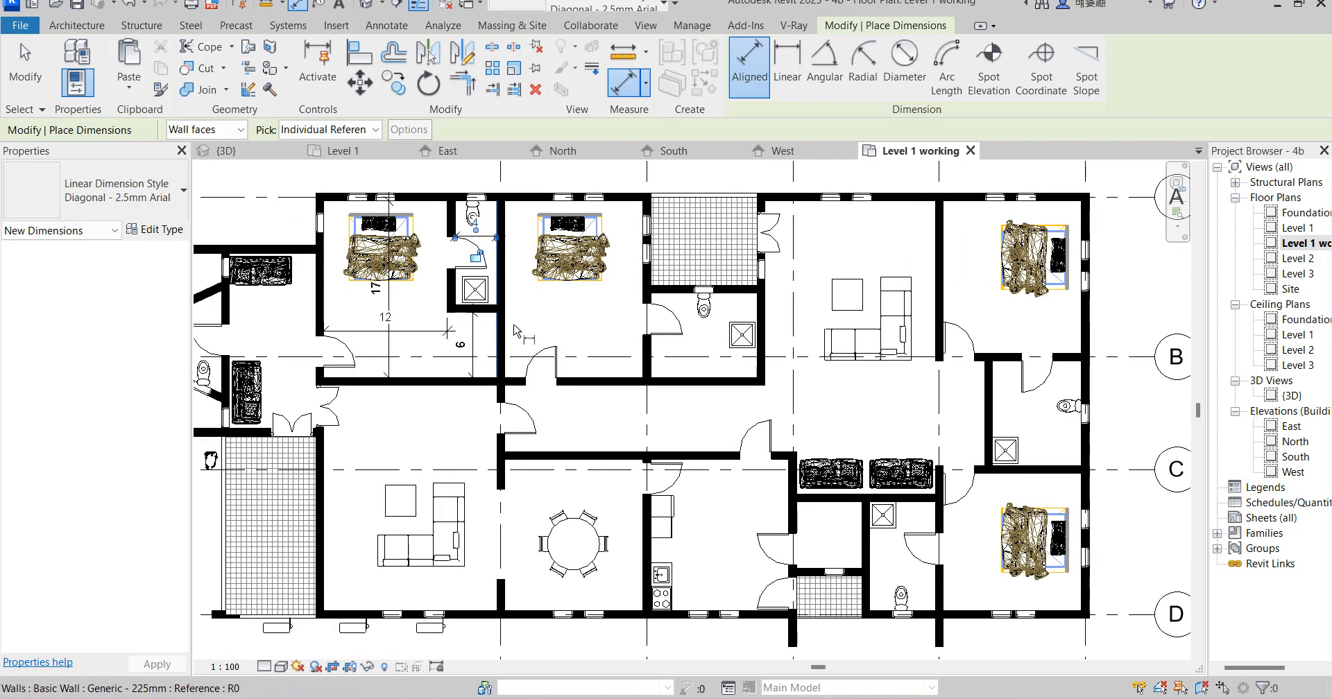
{"action": "left_click", "coordinate": [489, 353]}
{"action": "left_click", "coordinate": [767, 388]}
{"action": "left_click", "coordinate": [624, 272]}
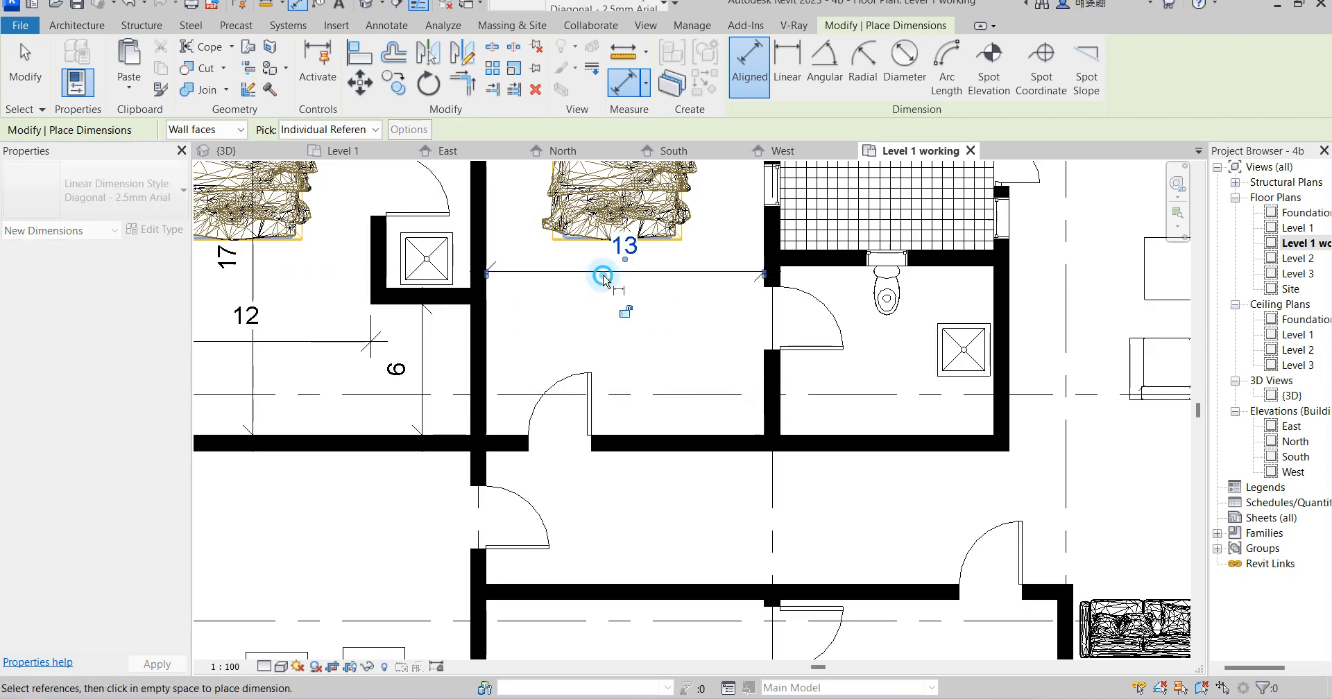
Step: Dimension the inside width and depth of the bathroom just east of grid 4, below the tiled area
{"action": "left_click", "coordinate": [786, 383]}
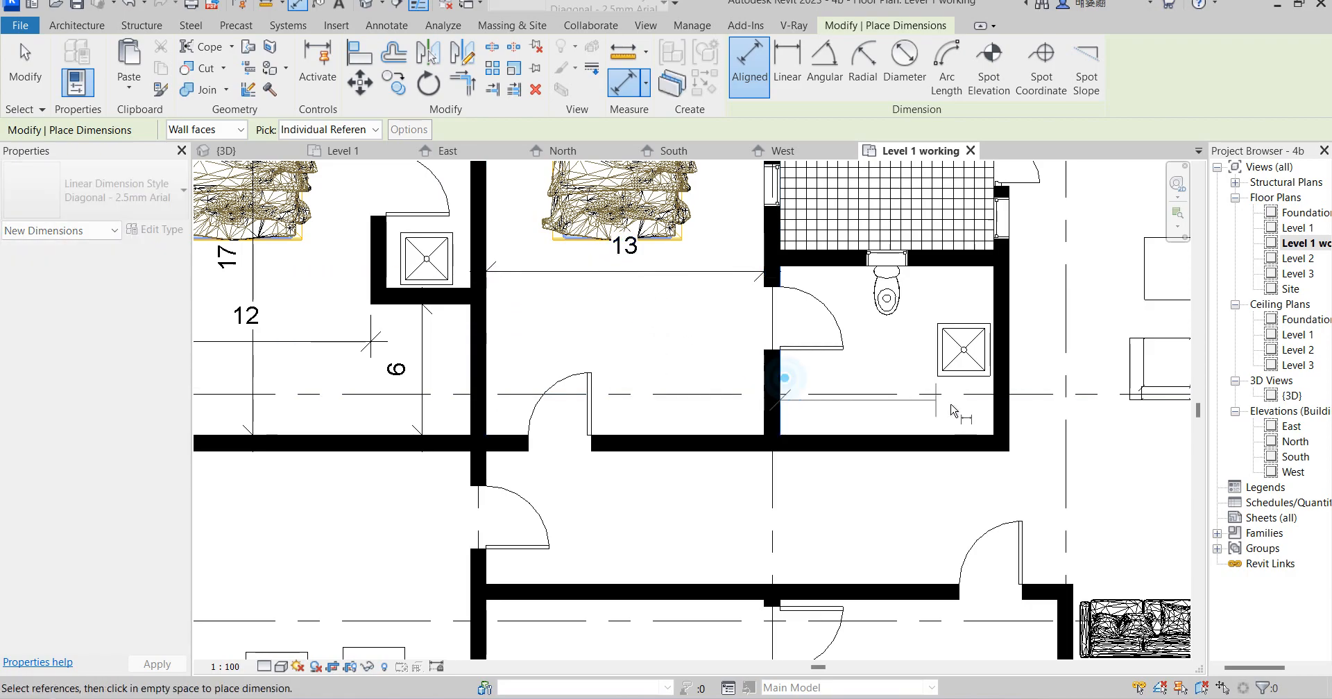
{"action": "left_click", "coordinate": [991, 412]}
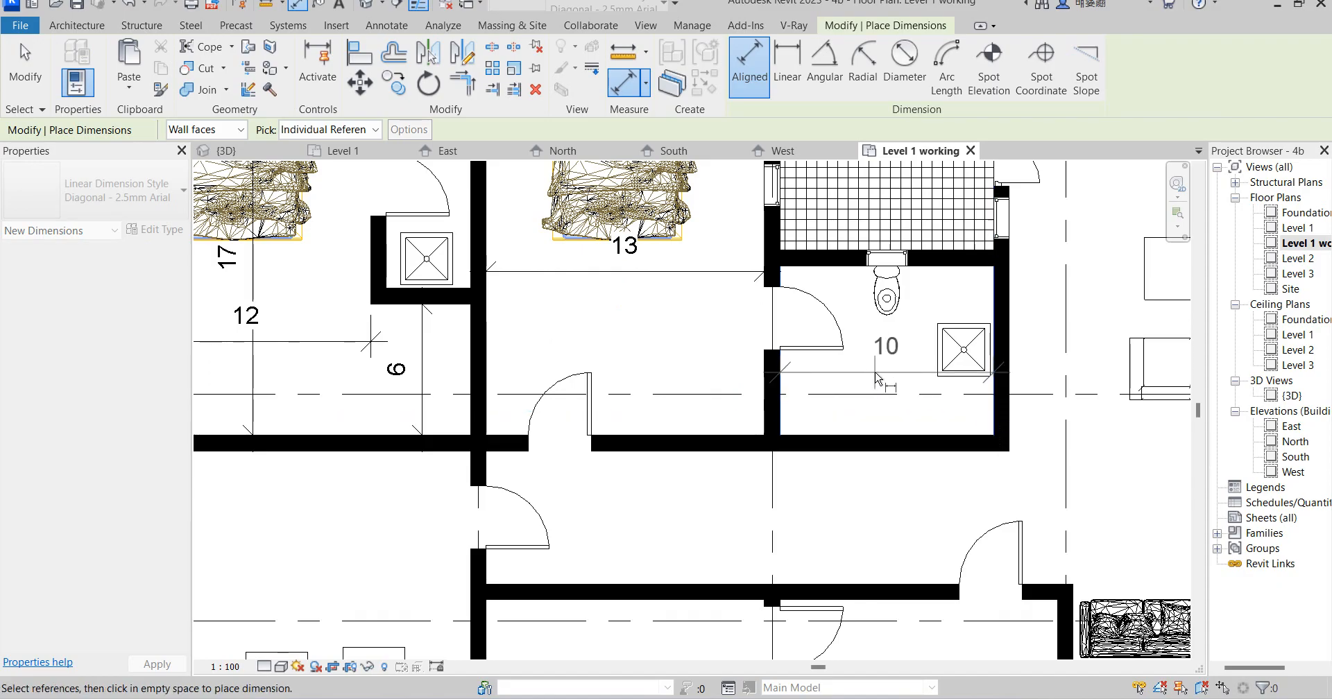
{"action": "left_click", "coordinate": [875, 378]}
{"action": "left_click", "coordinate": [842, 264]}
{"action": "left_click", "coordinate": [874, 438]}
{"action": "left_click", "coordinate": [869, 412]}
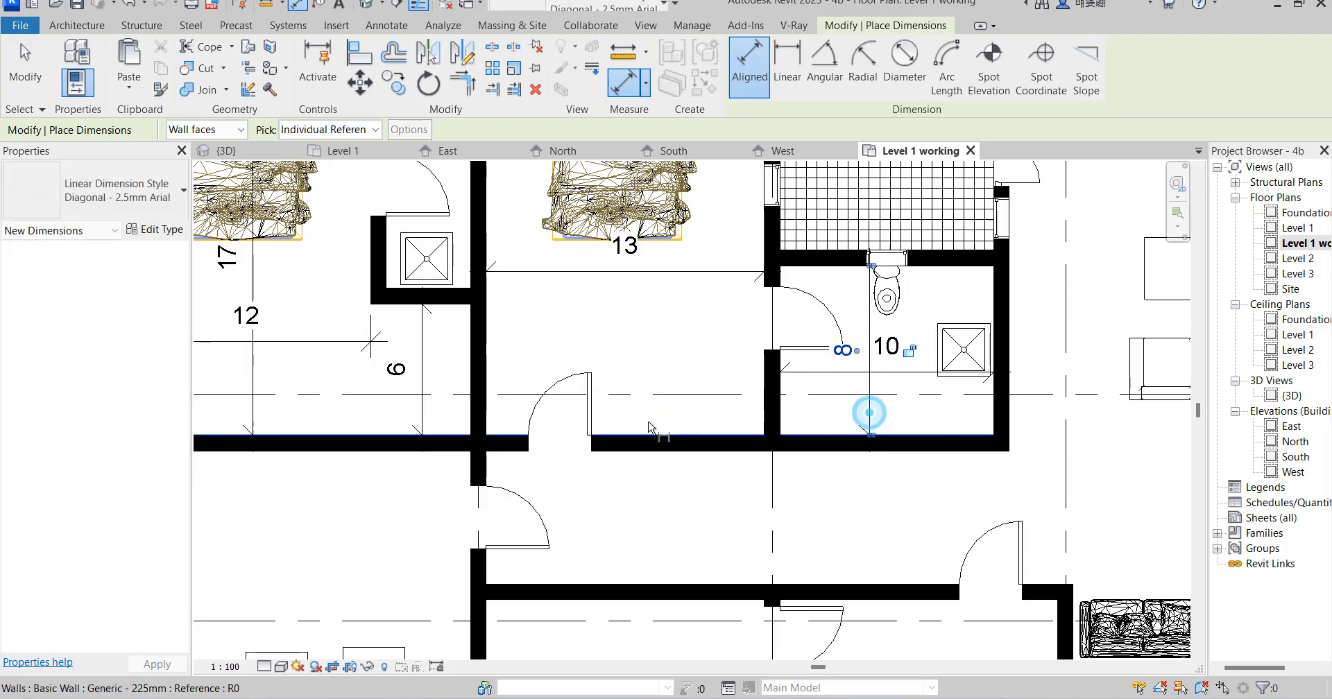
Step: Dimension the corridor's width between the upper bedroom wall and the dining room wall
{"action": "scroll", "coordinate": [684, 366], "scroll_direction": "down", "scroll_amount": 3}
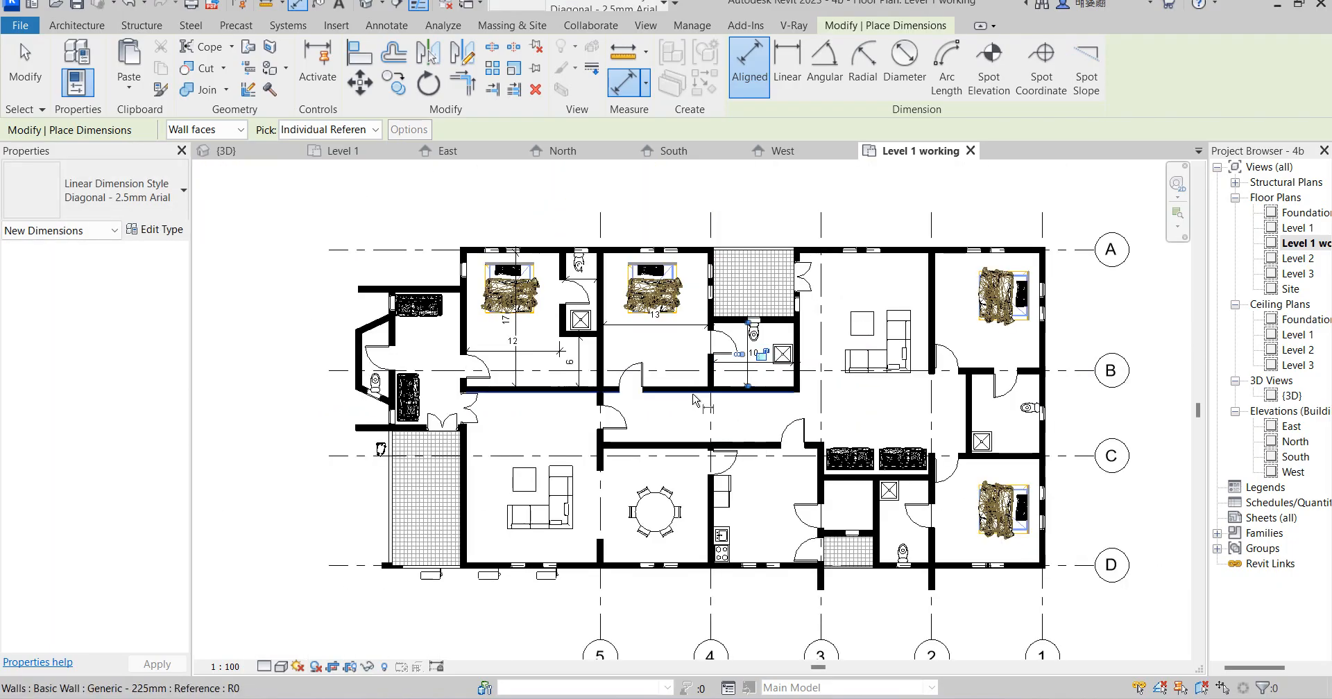
{"action": "left_click", "coordinate": [692, 392]}
{"action": "scroll", "coordinate": [689, 413], "scroll_direction": "up", "scroll_amount": 3}
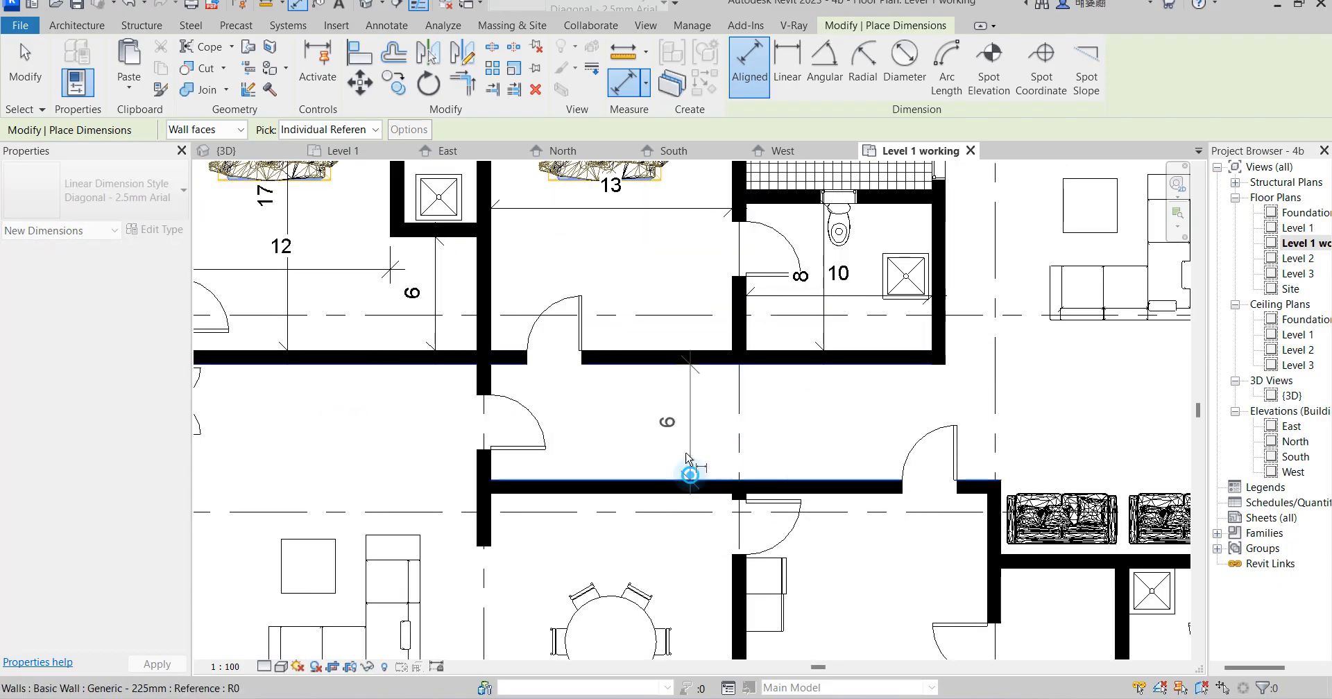
{"action": "left_click", "coordinate": [692, 484]}
{"action": "left_click", "coordinate": [688, 436]}
Step: Place a continuous dimension along the corridor from the wall at grid 5 through the bathroom's outer wall to the wall at grid 2
{"action": "left_click", "coordinate": [490, 461]}
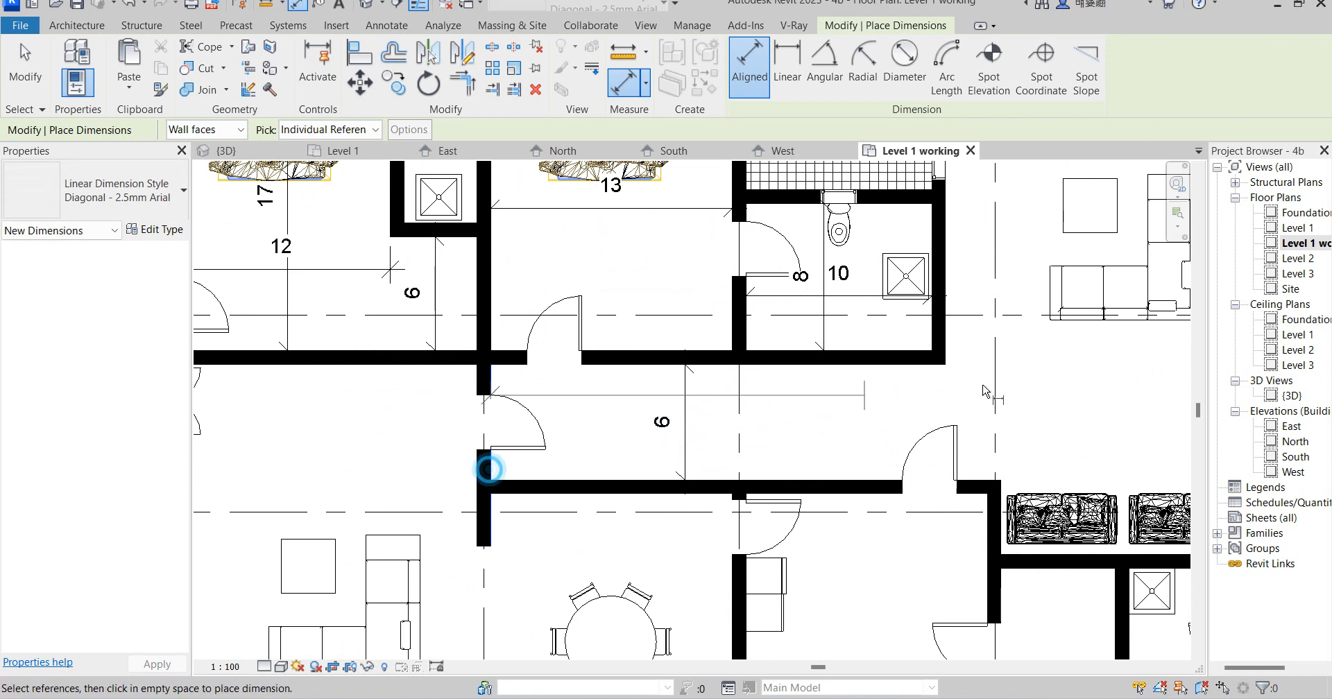
{"action": "left_click", "coordinate": [945, 340]}
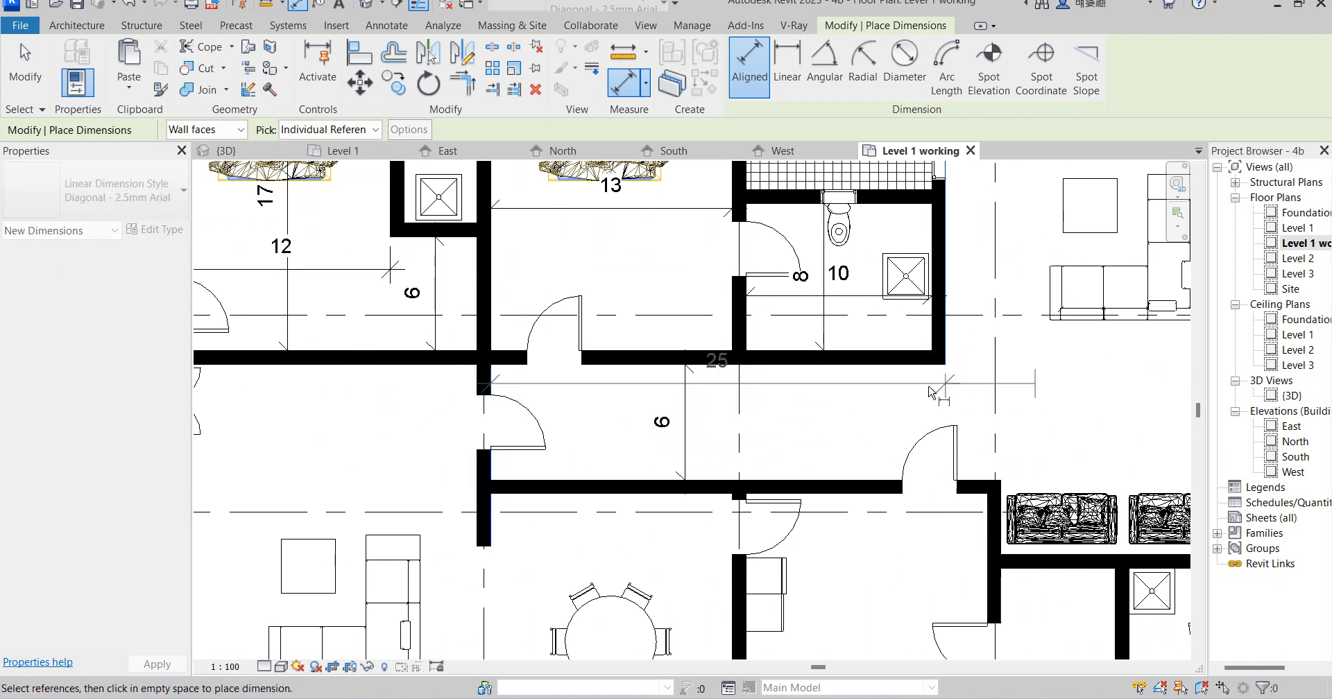
{"action": "scroll", "coordinate": [969, 392], "scroll_direction": "down", "scroll_amount": 3}
{"action": "right_click", "coordinate": [1088, 323]}
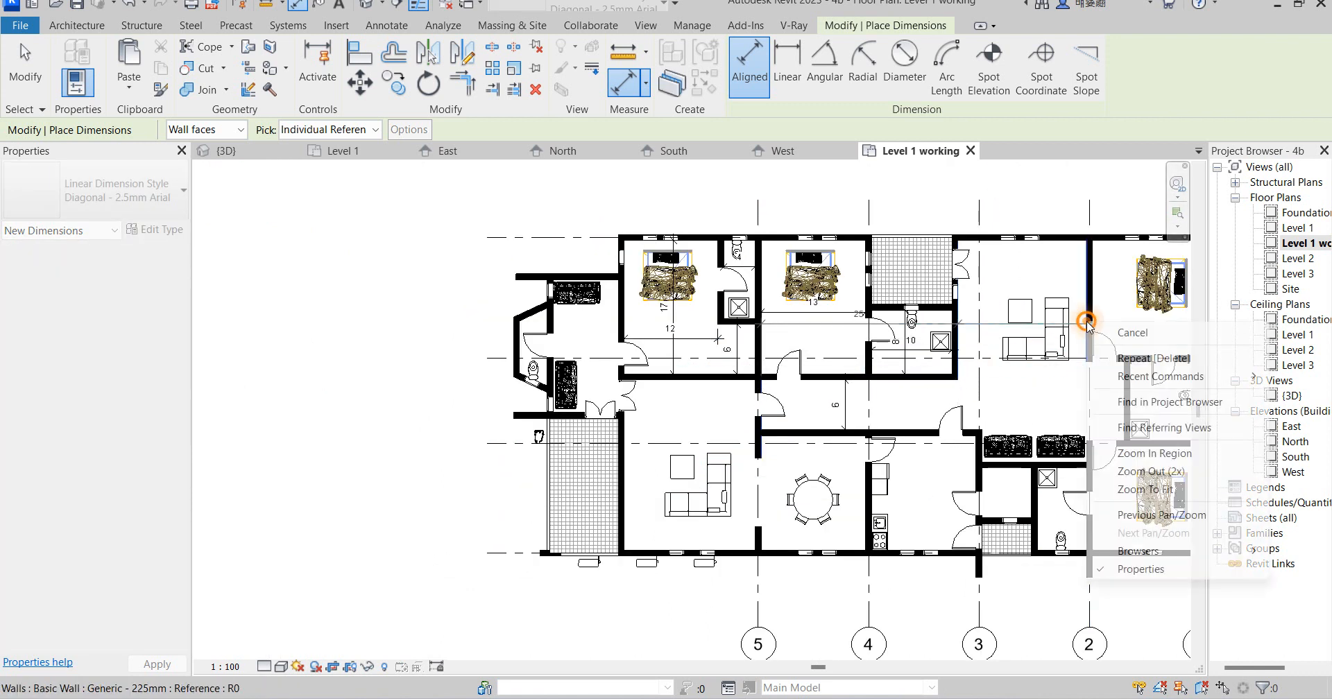
{"action": "left_click", "coordinate": [1084, 300]}
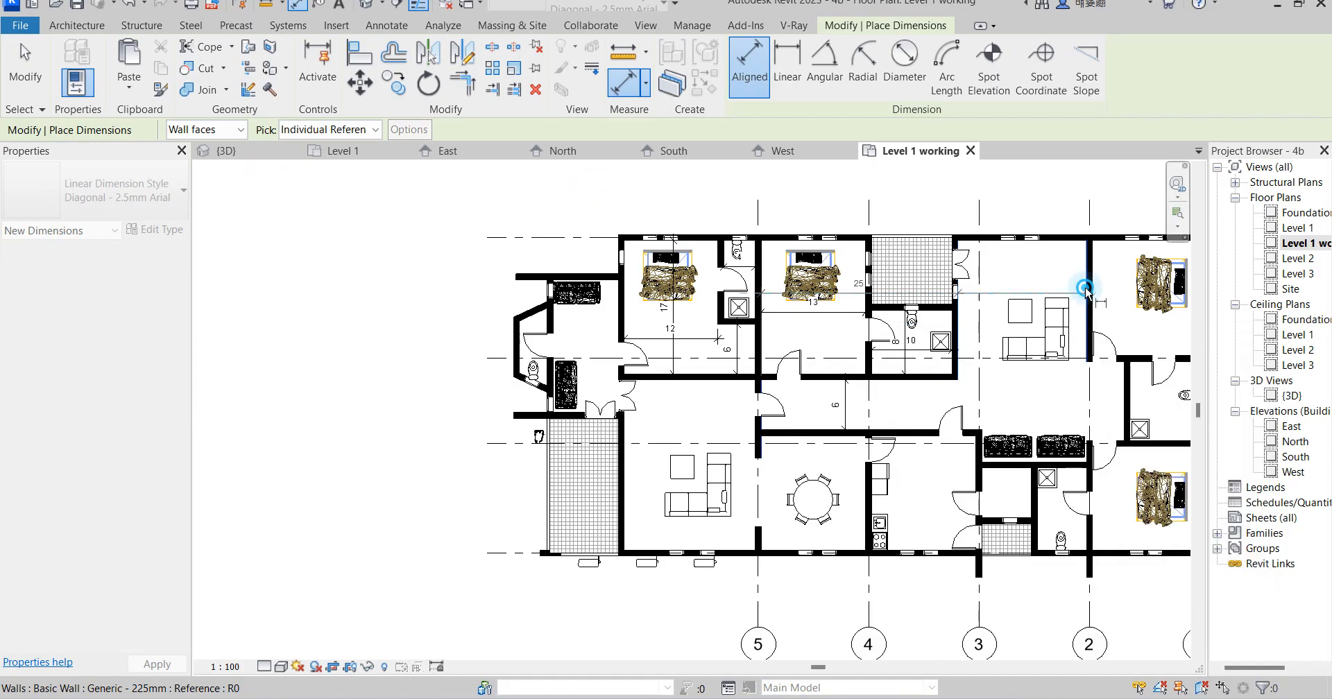
{"action": "right_click", "coordinate": [1048, 390]}
{"action": "left_click", "coordinate": [1086, 316]}
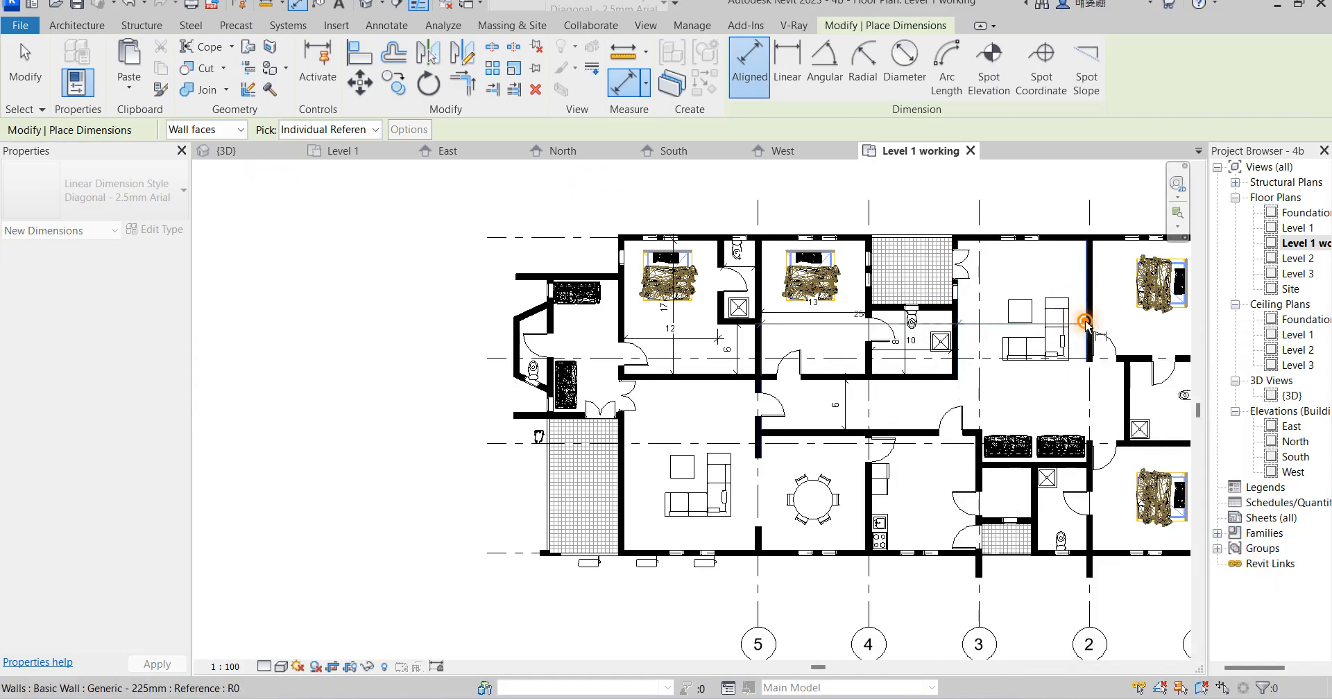
{"action": "right_click", "coordinate": [1086, 324]}
{"action": "left_click", "coordinate": [1079, 302]}
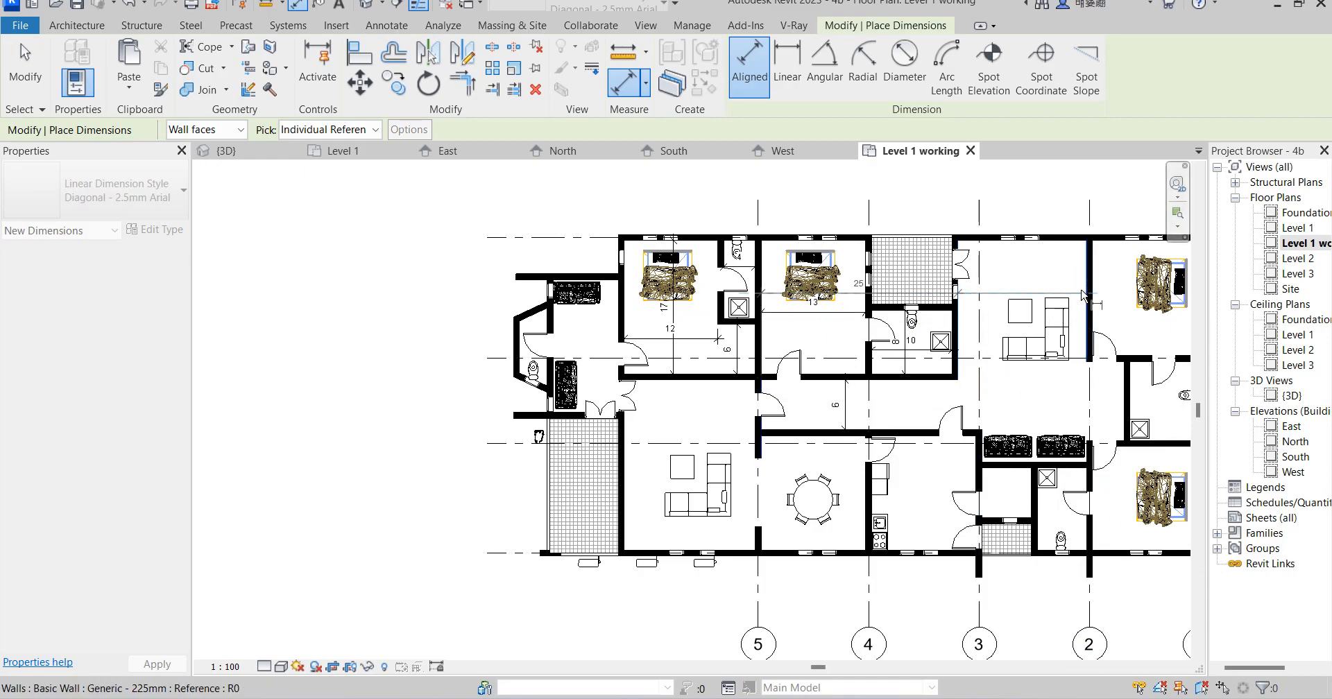
{"action": "scroll", "coordinate": [1090, 295], "scroll_direction": "up", "scroll_amount": 5}
{"action": "scroll", "coordinate": [1090, 291], "scroll_direction": "down", "scroll_amount": 8}
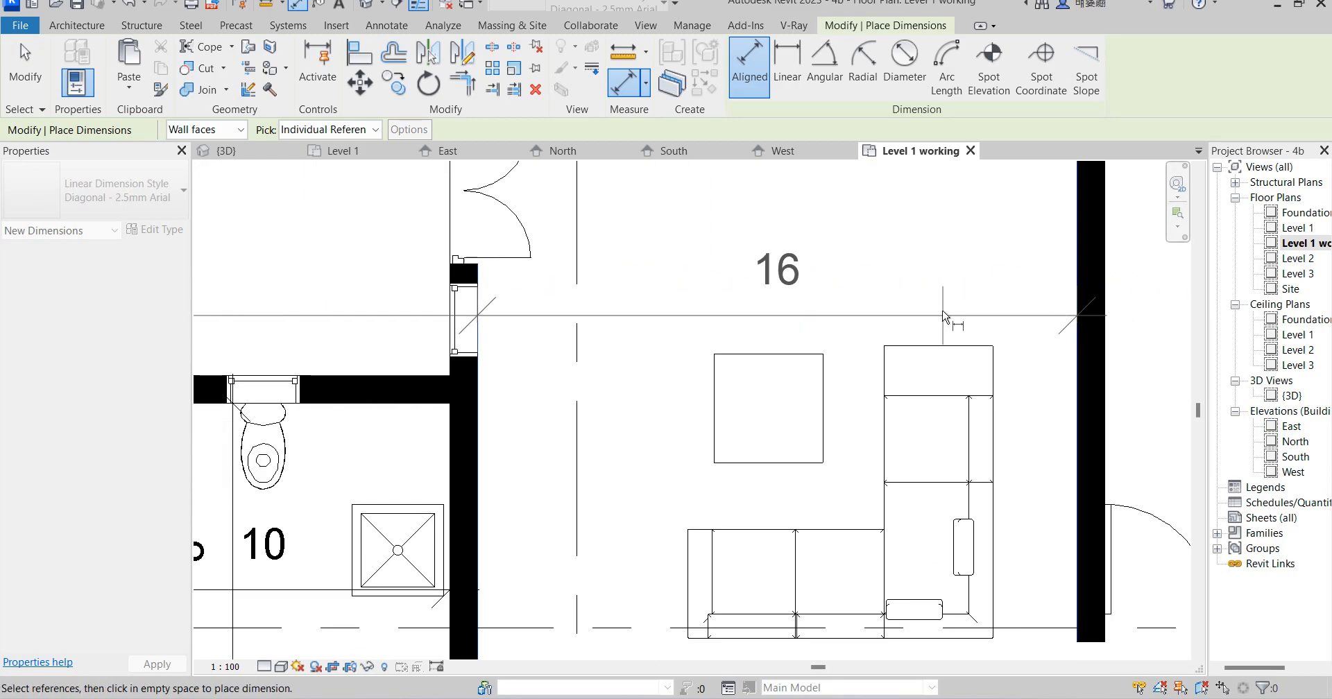
{"action": "left_click", "coordinate": [913, 390]}
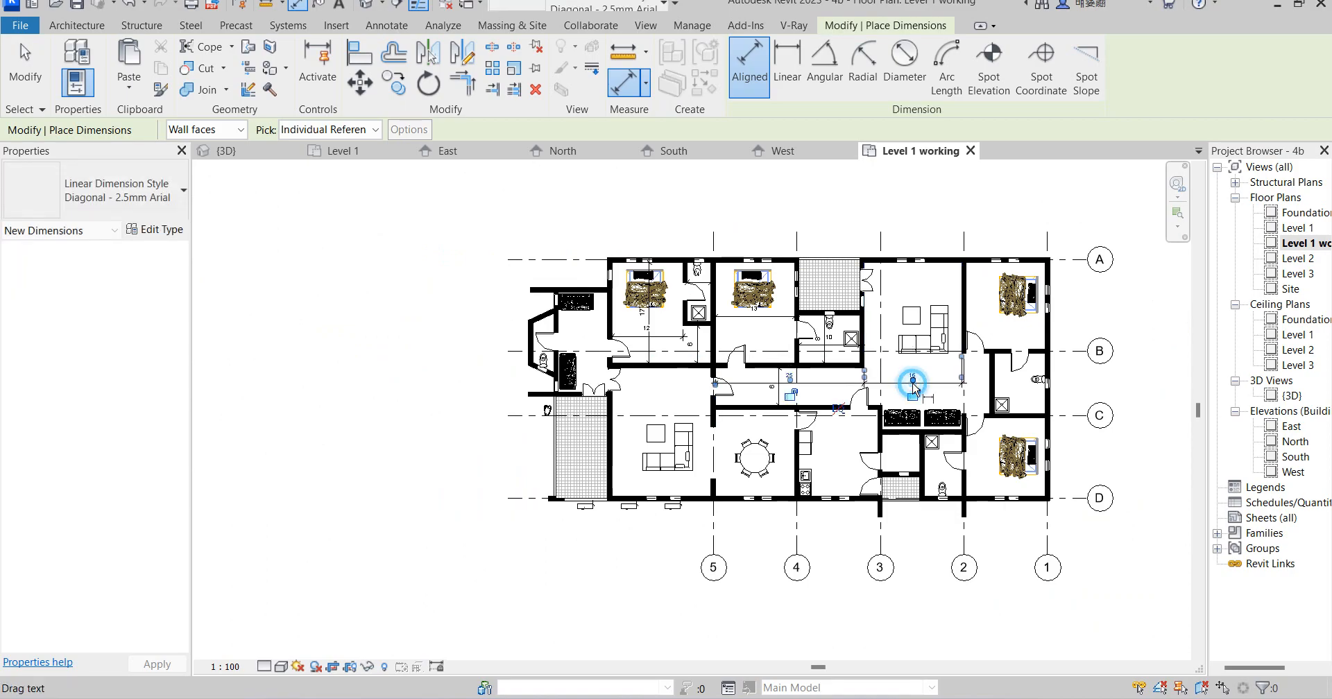
Step: Set the aligned dimension to pick entire walls and include intersecting walls as references
{"action": "scroll", "coordinate": [880, 272], "scroll_direction": "up", "scroll_amount": 2}
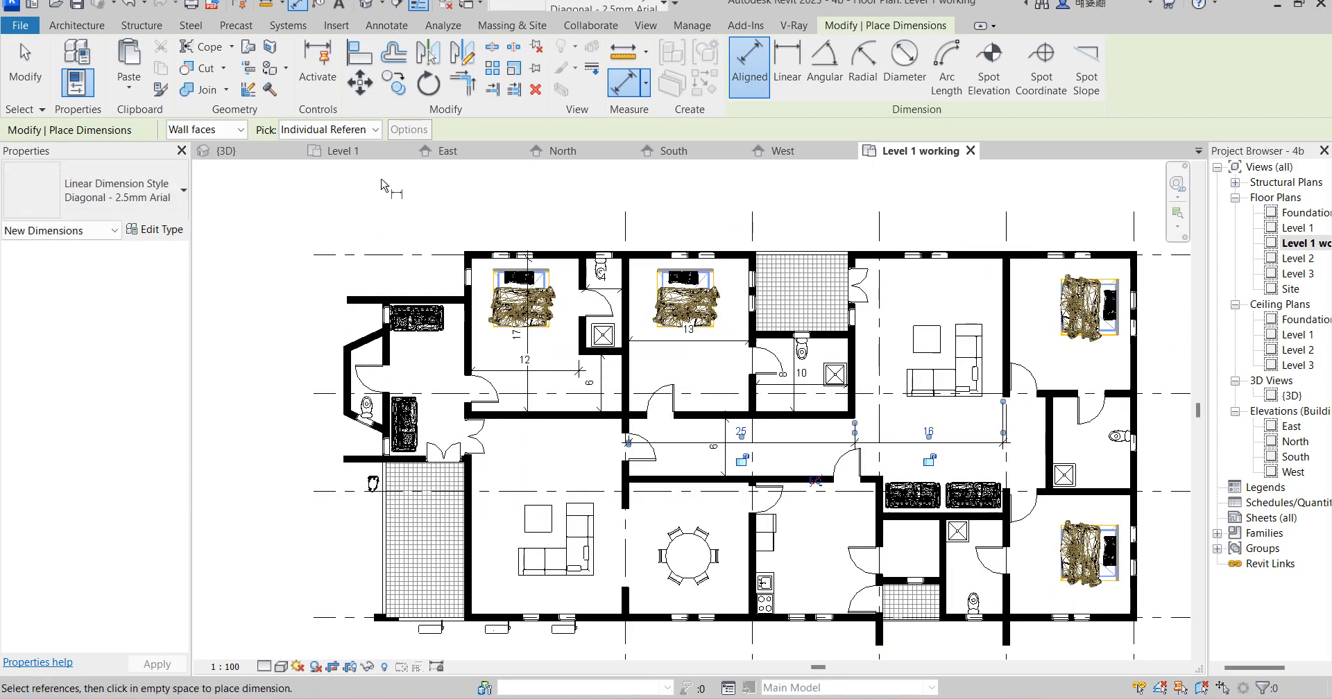
{"action": "left_click", "coordinate": [359, 131]}
{"action": "left_click", "coordinate": [320, 157]}
{"action": "left_click", "coordinate": [411, 132]}
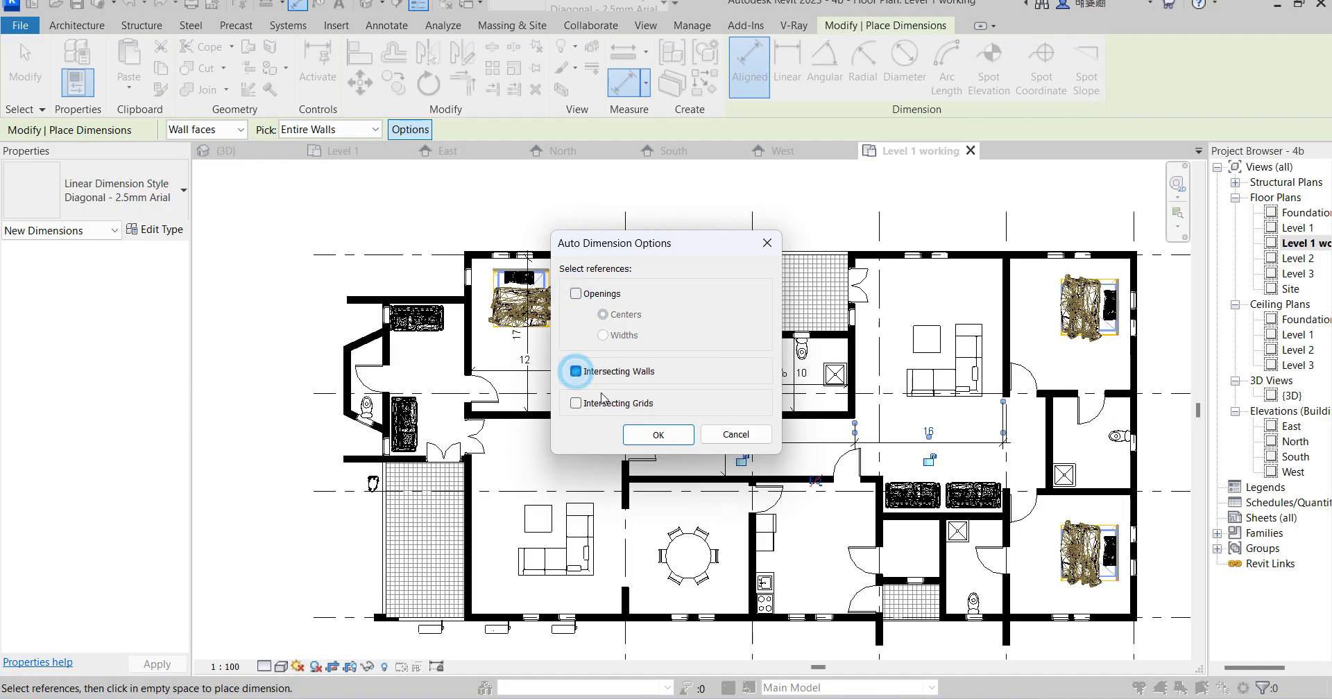
{"action": "left_click", "coordinate": [658, 435]}
Step: Dimension both upper exterior walls and the west exterior wall with their intersecting walls, placing the chains outside the building
{"action": "left_click", "coordinate": [880, 254]}
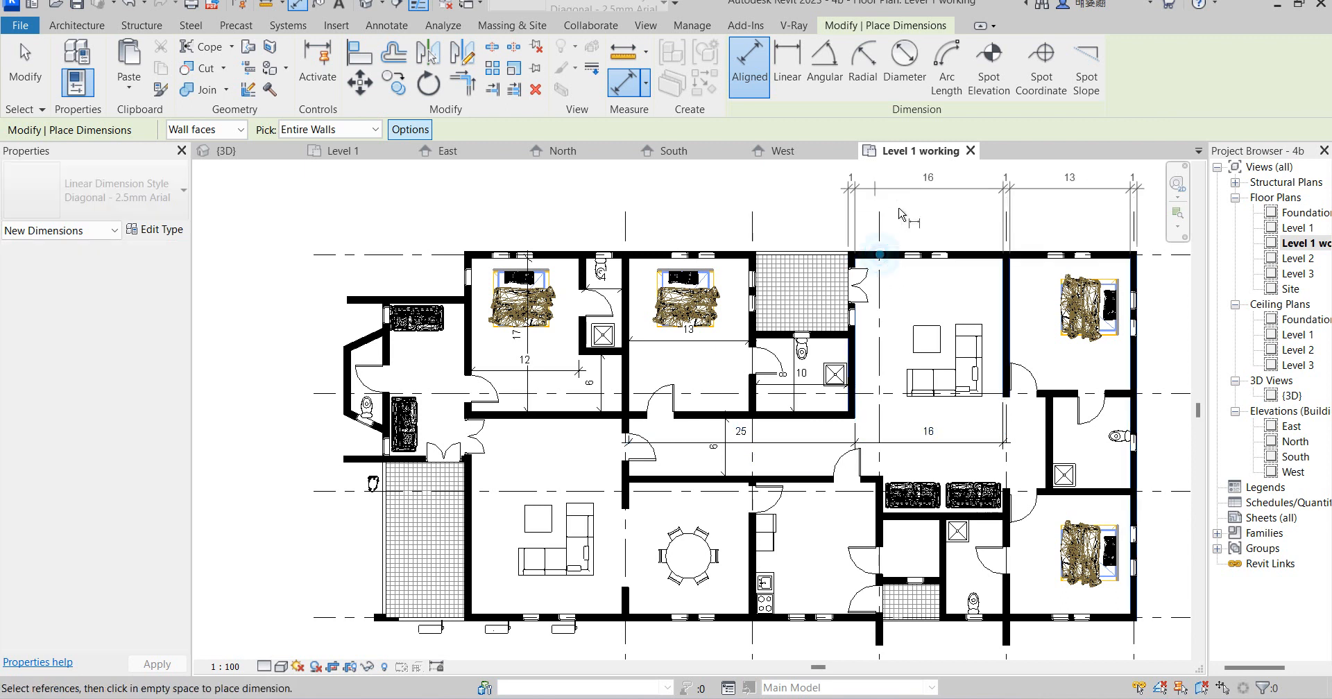
{"action": "left_click", "coordinate": [928, 218]}
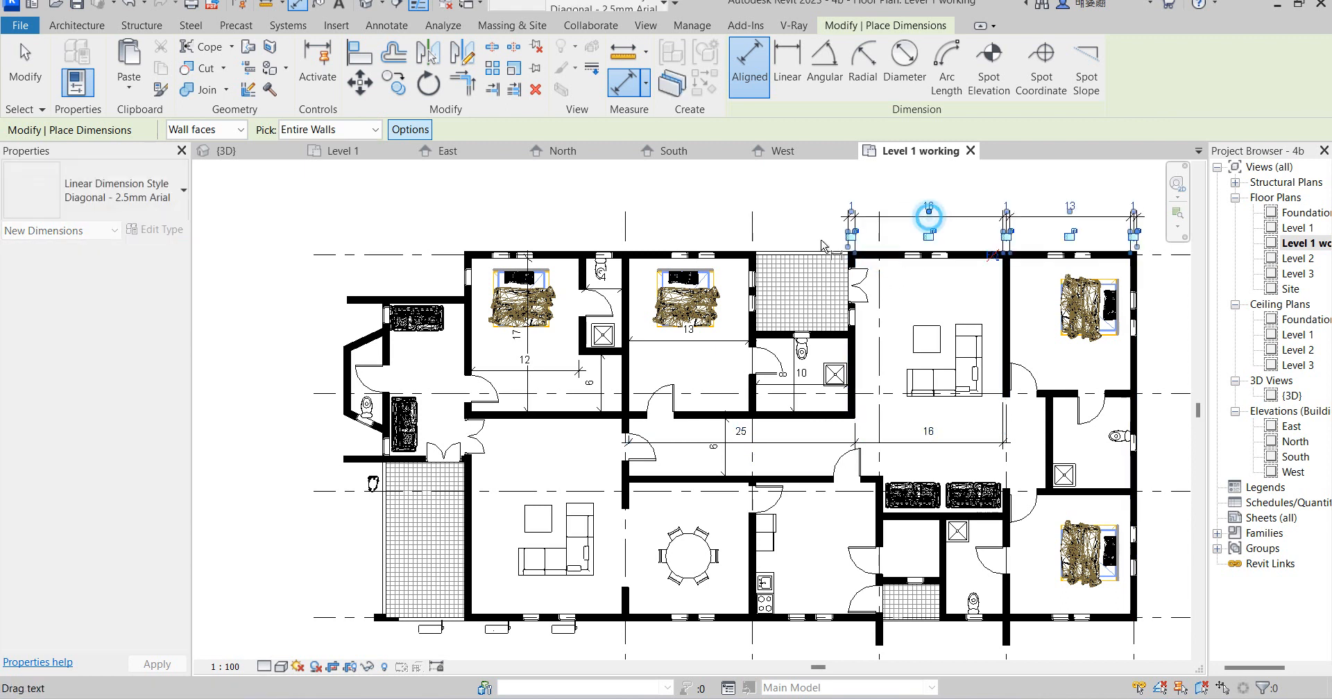
{"action": "left_click", "coordinate": [735, 263]}
{"action": "left_click", "coordinate": [711, 212]}
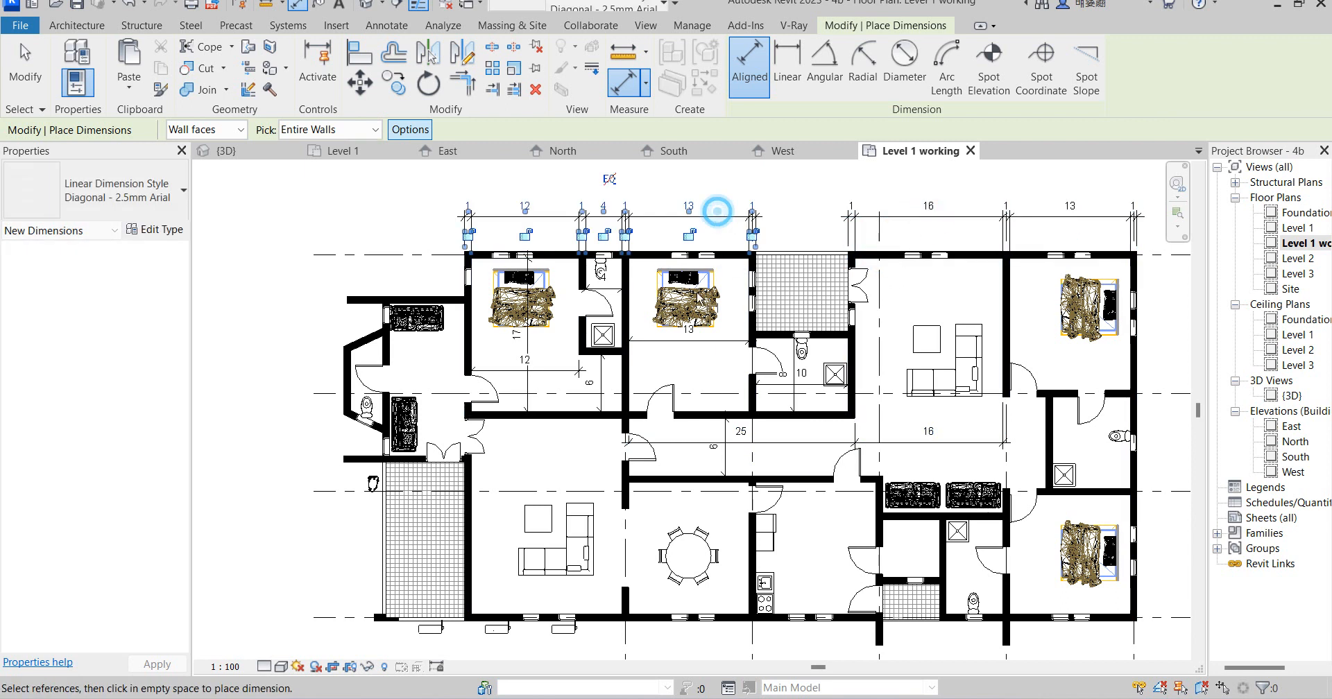
{"action": "left_click", "coordinate": [464, 351]}
{"action": "left_click", "coordinate": [315, 352]}
Step: Dimension the two lower exterior walls with their intersecting walls, placing both chains in line below the building
{"action": "scroll", "coordinate": [501, 239], "scroll_direction": "down", "scroll_amount": 5}
{"action": "scroll", "coordinate": [507, 443], "scroll_direction": "up", "scroll_amount": 4}
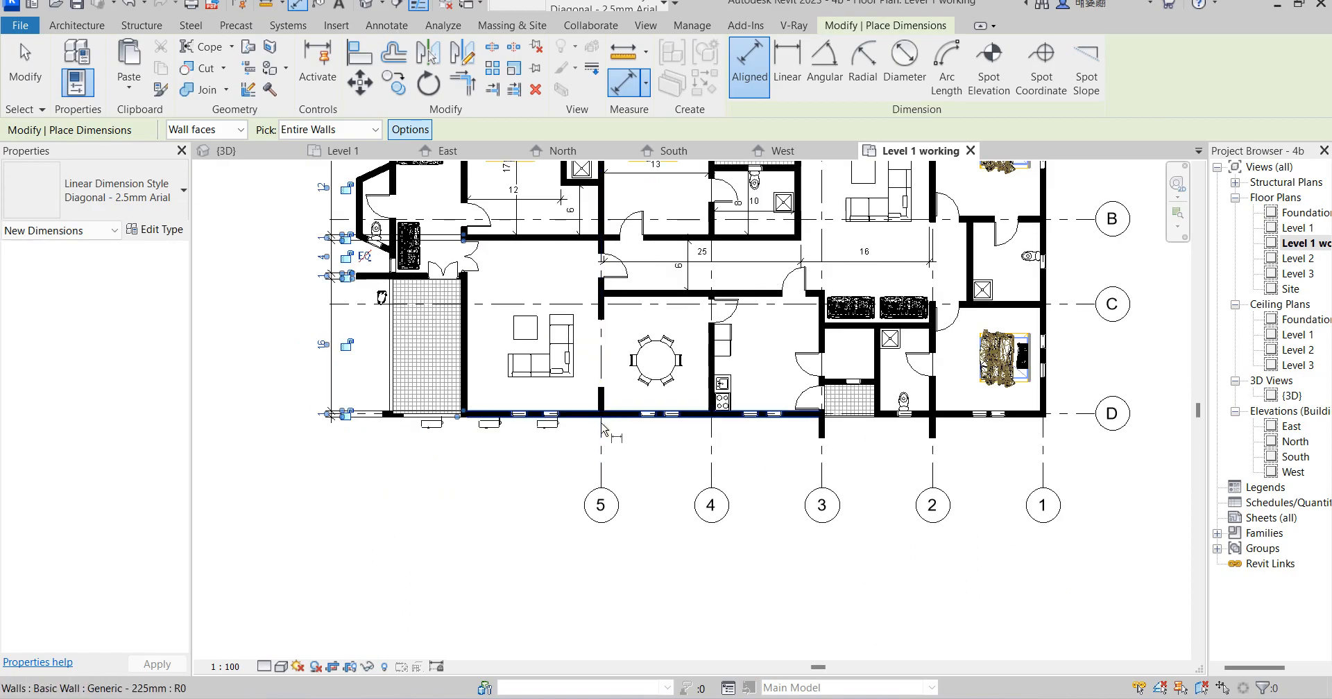
{"action": "left_click", "coordinate": [620, 417]}
{"action": "left_click", "coordinate": [572, 466]}
{"action": "left_click", "coordinate": [572, 472]}
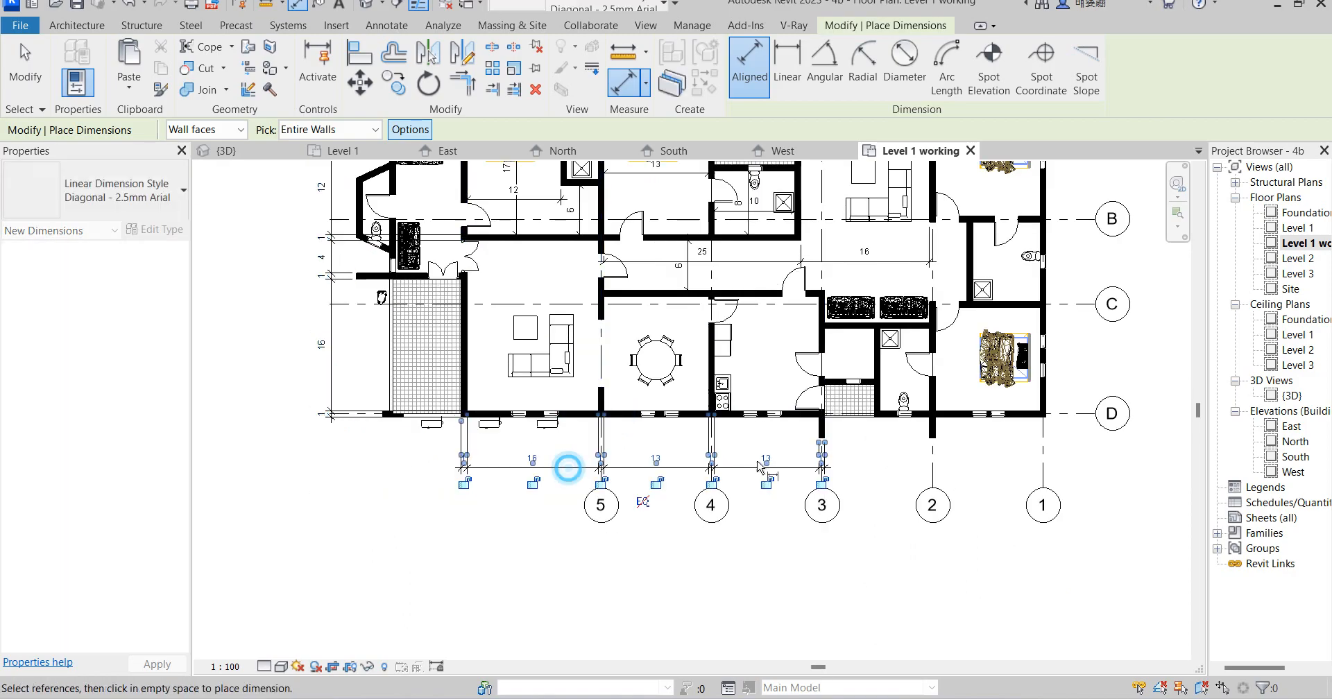
{"action": "left_click", "coordinate": [957, 417]}
{"action": "left_click", "coordinate": [960, 466]}
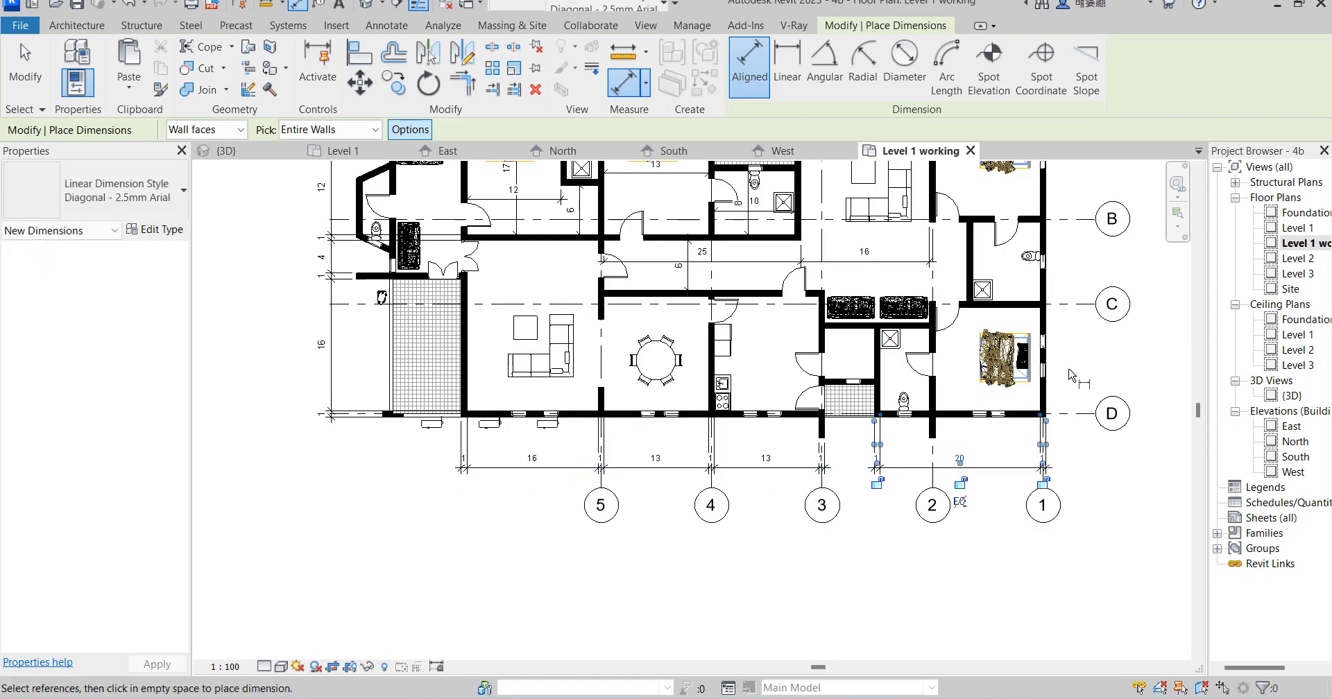
Step: Dimension the east exterior wall and the bathroom wall below the tiled area, placing the latter in line with the upper chains
{"action": "left_click", "coordinate": [1046, 401]}
{"action": "left_click", "coordinate": [1082, 384]}
{"action": "scroll", "coordinate": [1030, 396], "scroll_direction": "down", "scroll_amount": 3}
{"action": "scroll", "coordinate": [901, 256], "scroll_direction": "up", "scroll_amount": 5}
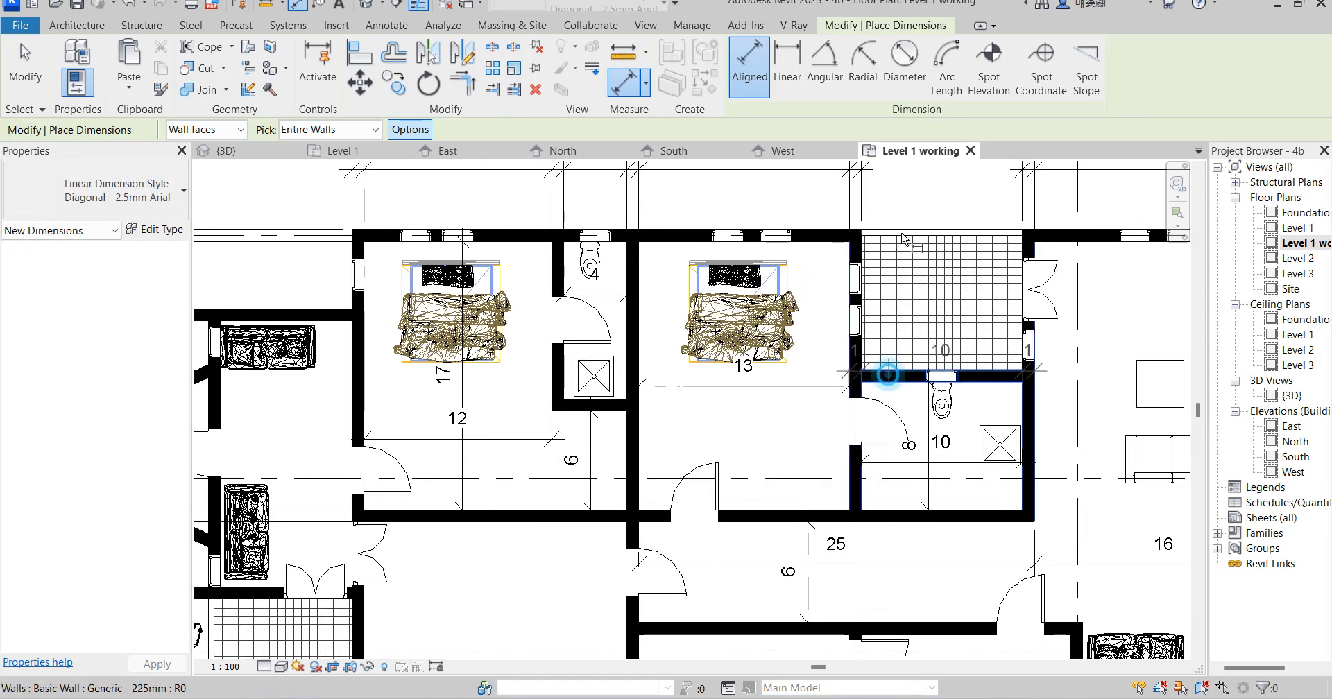
{"action": "left_click", "coordinate": [907, 176]}
{"action": "scroll", "coordinate": [859, 243], "scroll_direction": "down", "scroll_amount": 3}
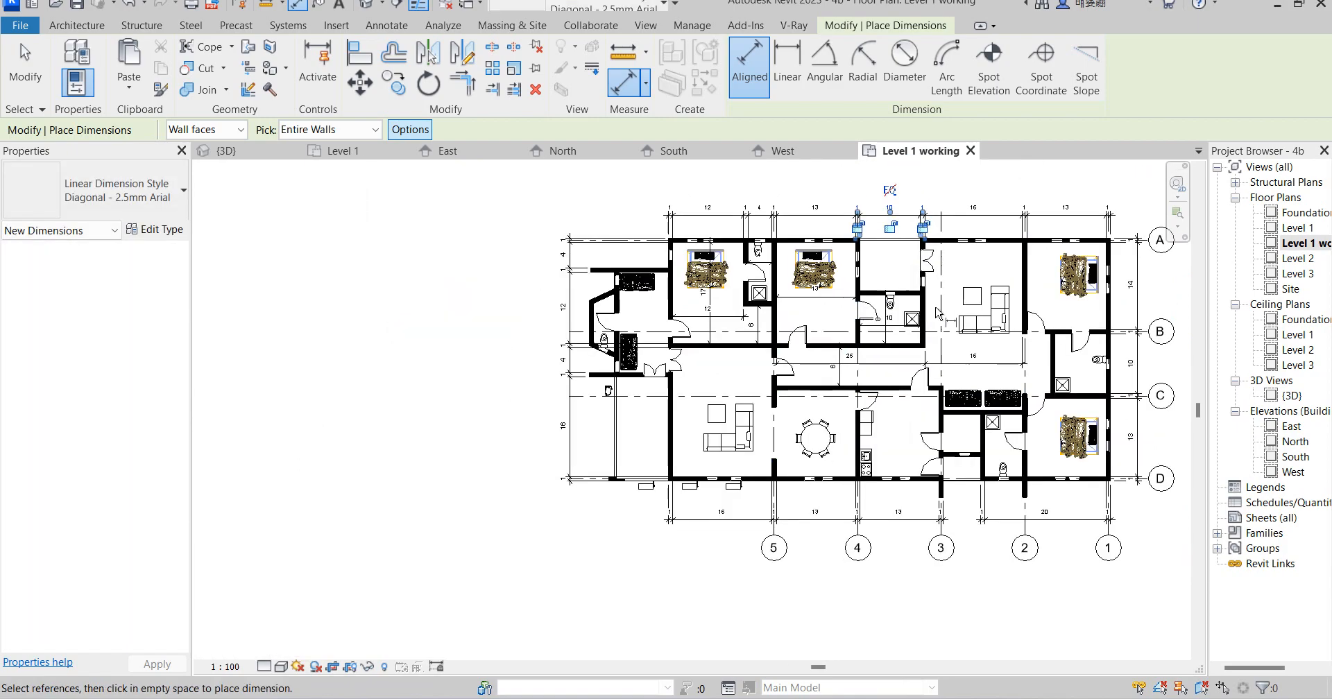
Step: Change the automatic dimension options for entire walls to reference opening centers, leaving intersecting walls and grids off
{"action": "scroll", "coordinate": [920, 310], "scroll_direction": "up", "scroll_amount": 2}
{"action": "scroll", "coordinate": [956, 366], "scroll_direction": "down", "scroll_amount": 4}
{"action": "scroll", "coordinate": [956, 363], "scroll_direction": "up", "scroll_amount": 4}
{"action": "scroll", "coordinate": [1058, 326], "scroll_direction": "down", "scroll_amount": 4}
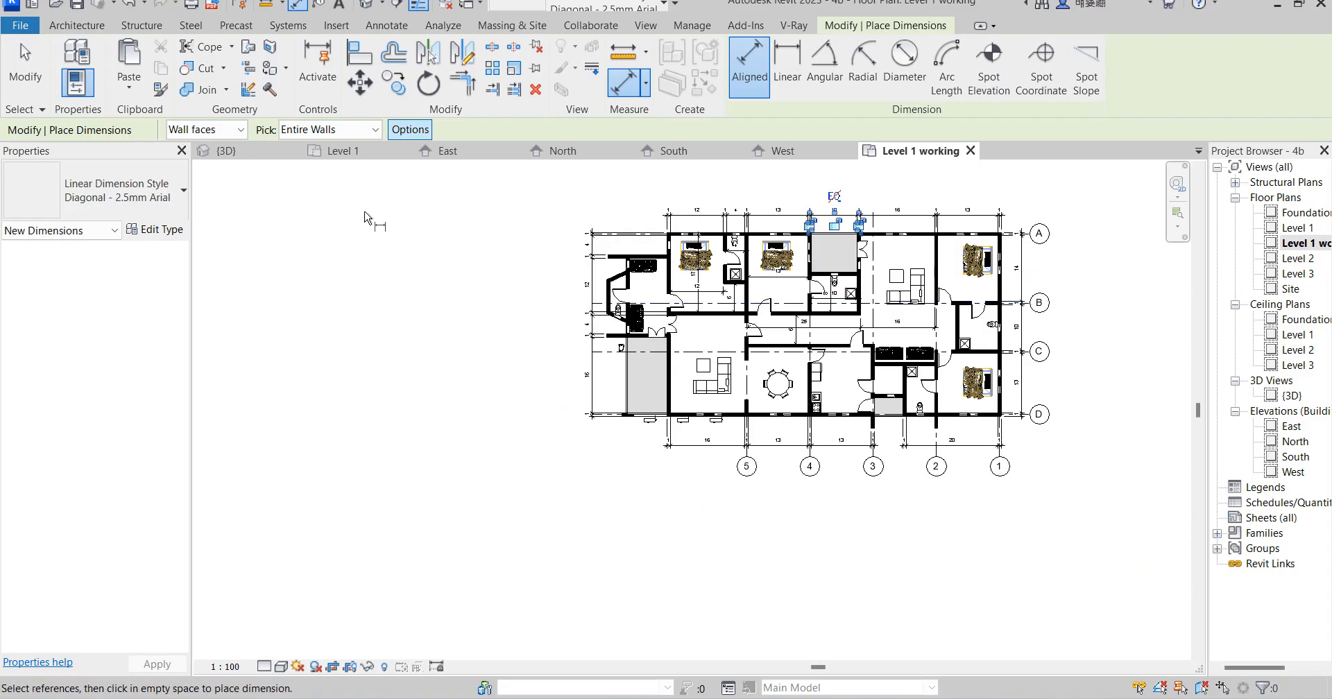
{"action": "scroll", "coordinate": [750, 342], "scroll_direction": "up", "scroll_amount": 3}
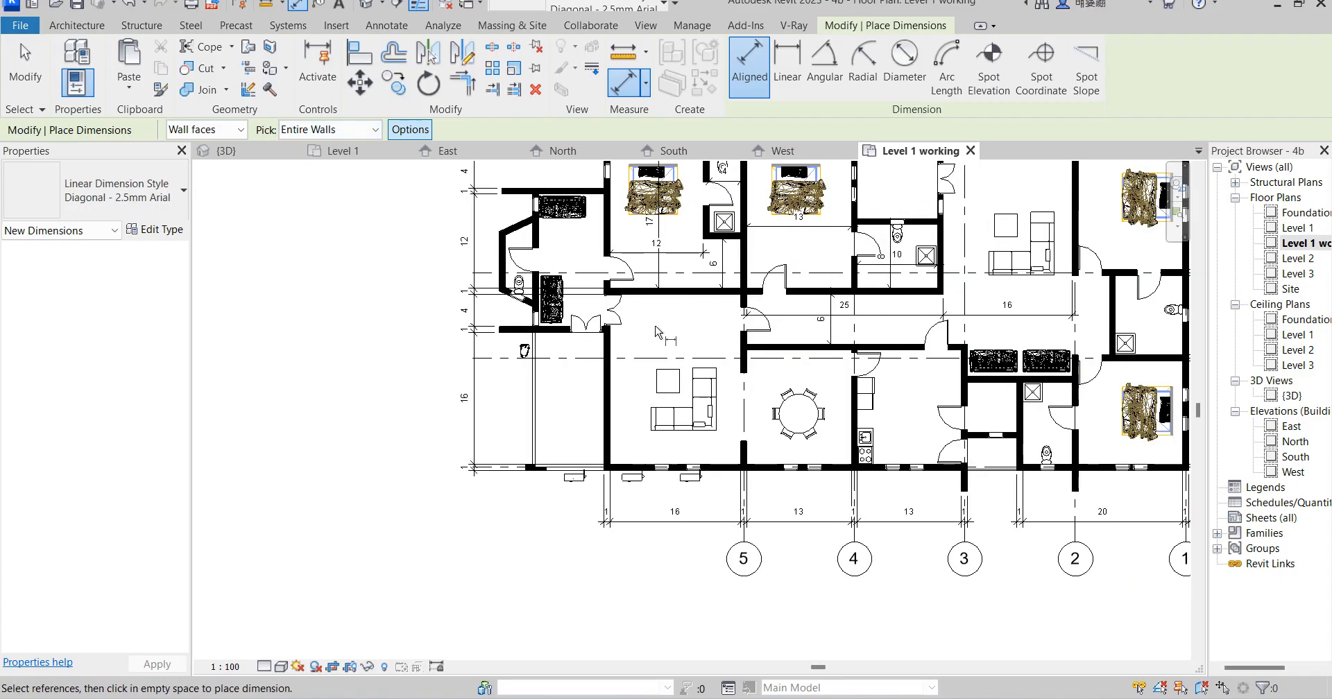
{"action": "left_click", "coordinate": [238, 129]}
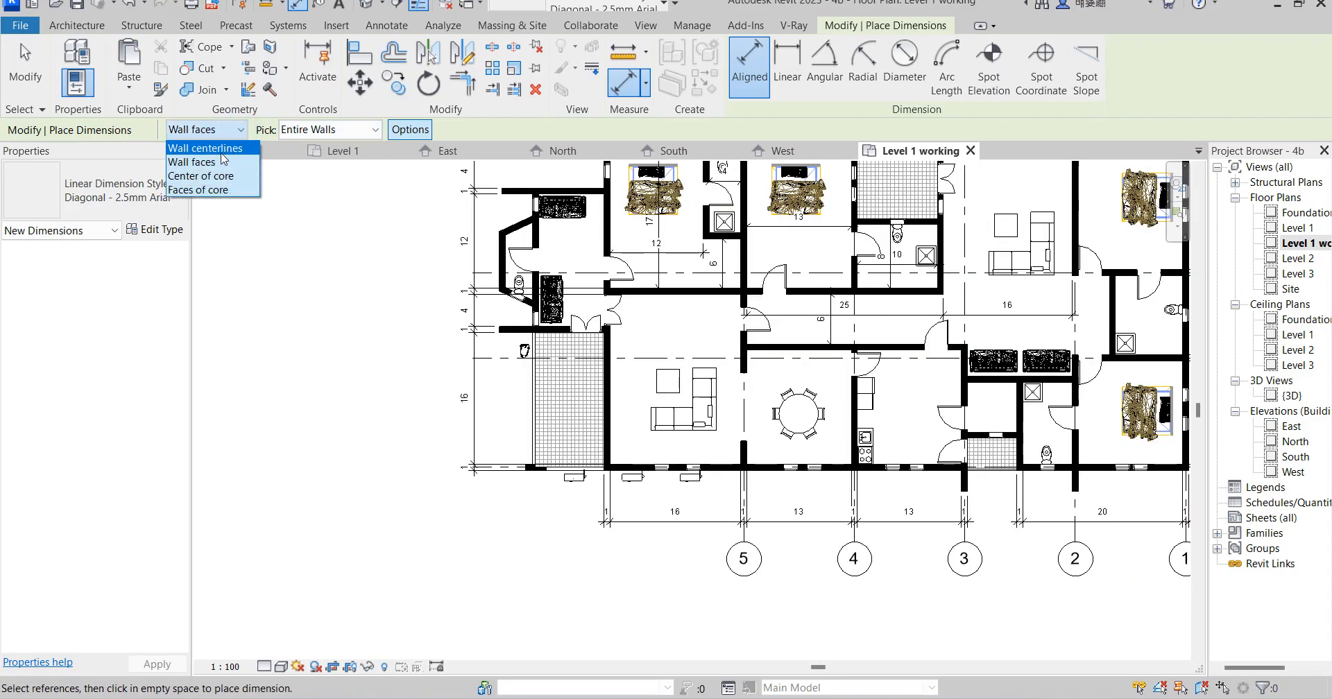
{"action": "left_click", "coordinate": [332, 127]}
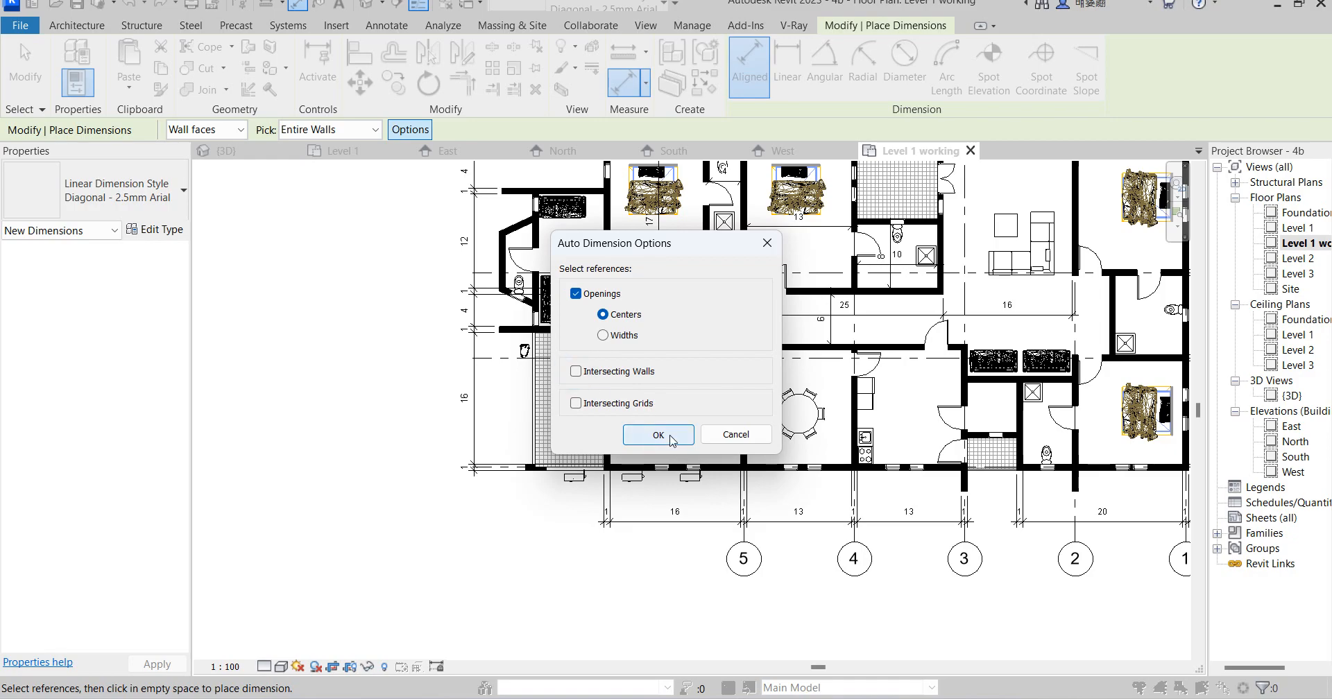
{"action": "left_click", "coordinate": [658, 435]}
{"action": "left_click", "coordinate": [775, 481]}
{"action": "scroll", "coordinate": [770, 489], "scroll_direction": "up", "scroll_amount": 5}
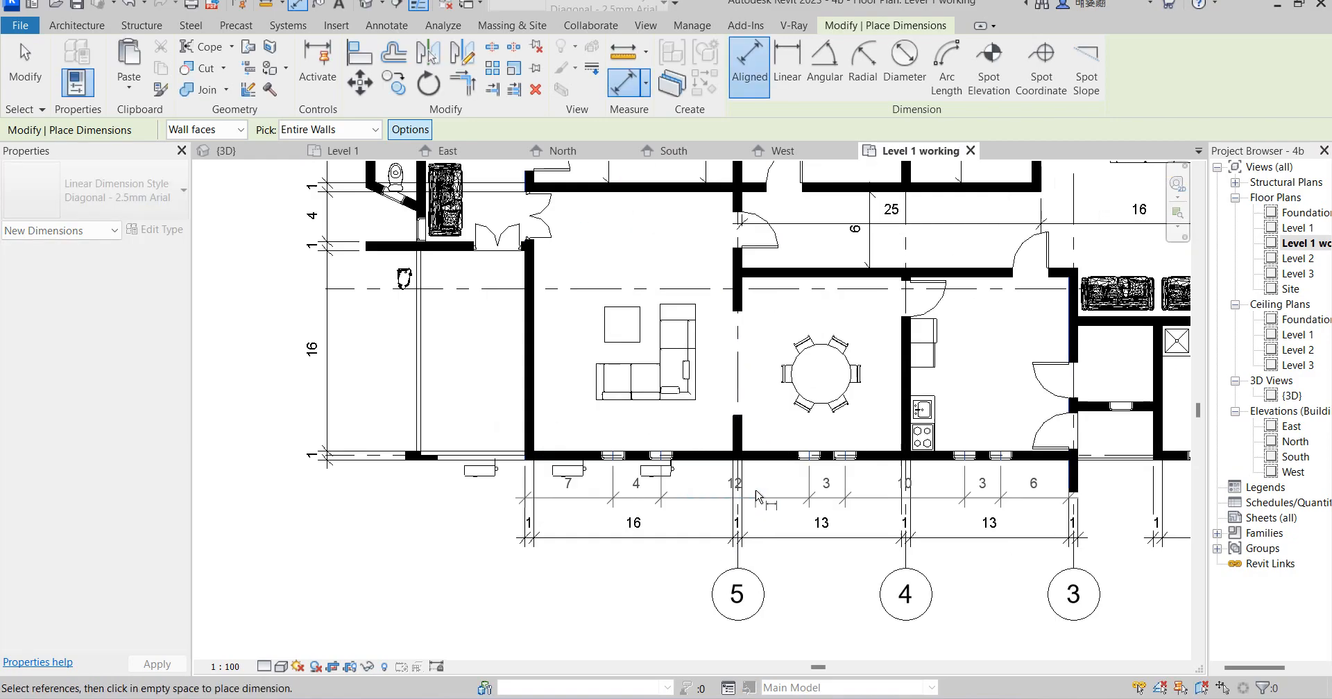
{"action": "right_click", "coordinate": [769, 500]}
{"action": "left_click", "coordinate": [817, 252]}
{"action": "scroll", "coordinate": [762, 492], "scroll_direction": "down", "scroll_amount": 4}
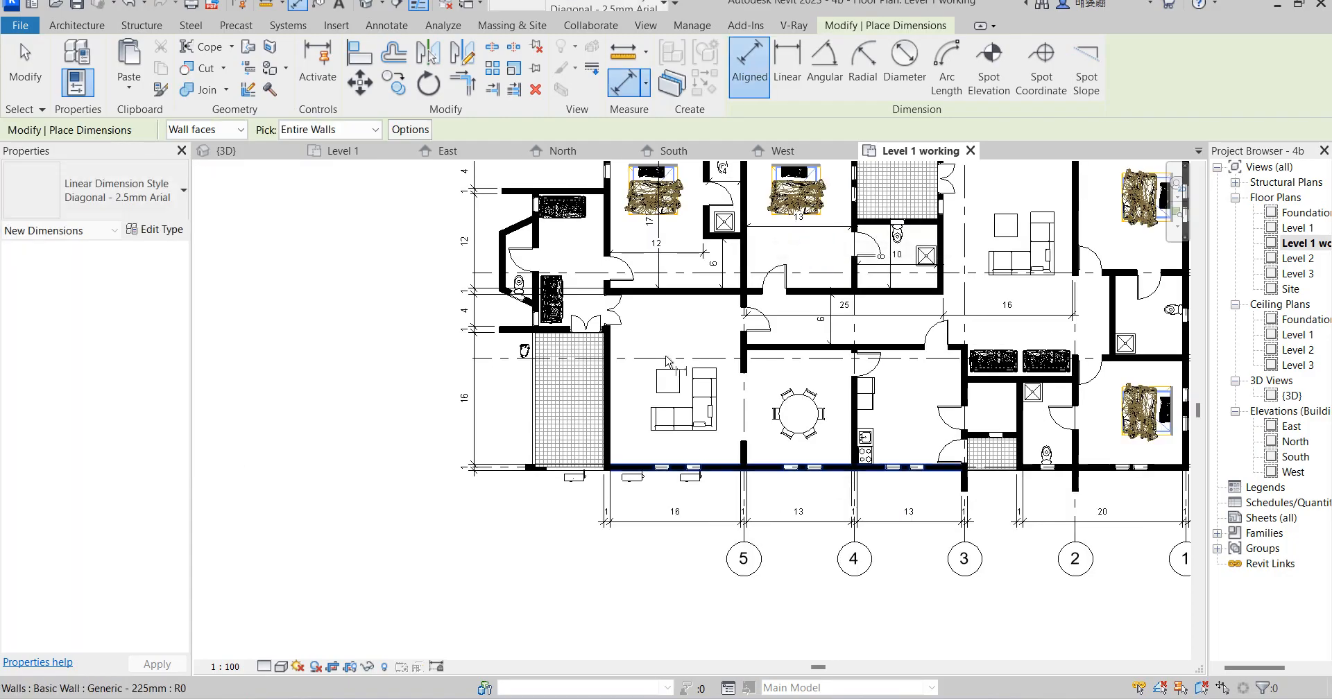
Step: Switch the opening references to widths and dimension the lower exterior wall west of grid 3, inside the existing chain
{"action": "left_click", "coordinate": [410, 130]}
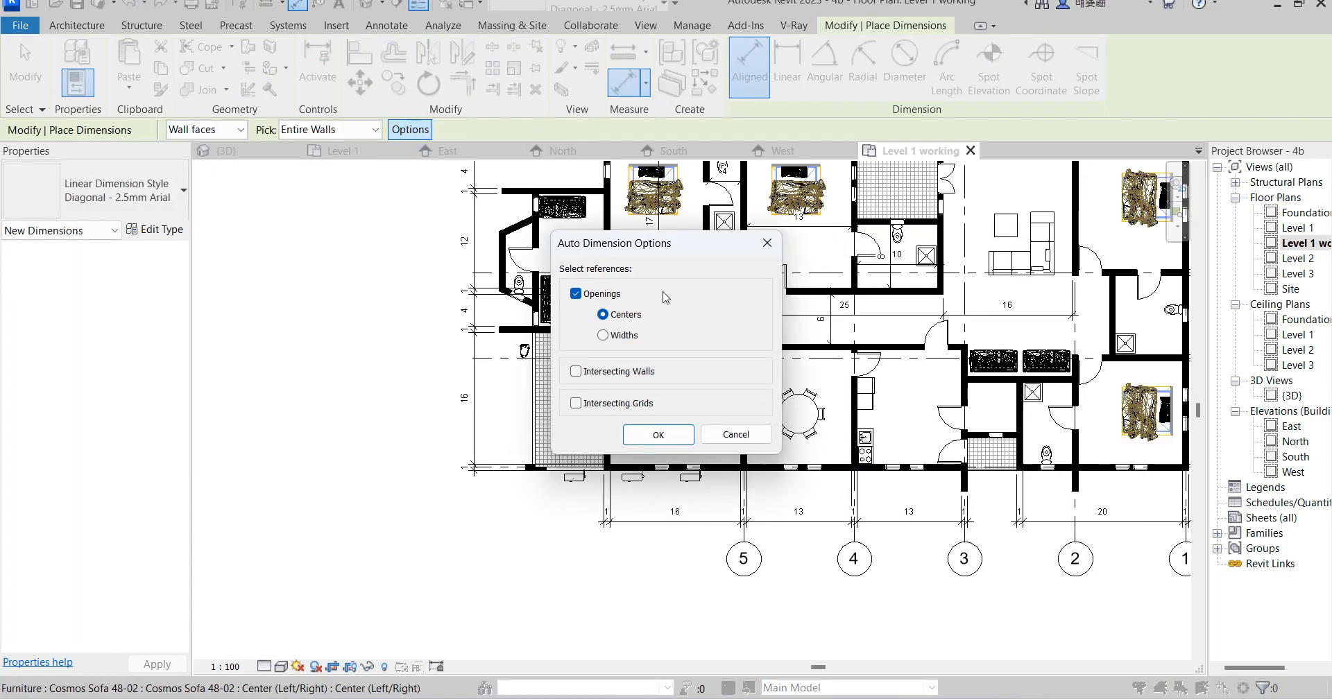
{"action": "left_click", "coordinate": [603, 335]}
{"action": "left_click", "coordinate": [661, 434]}
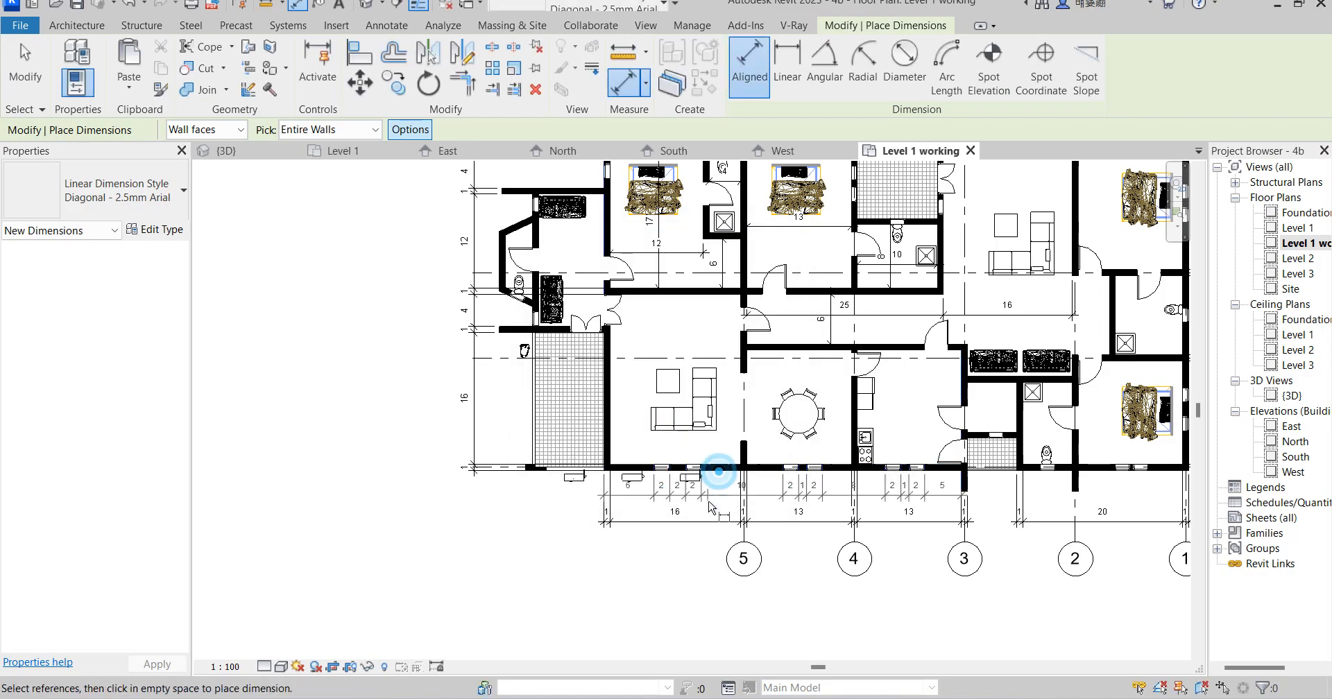
{"action": "scroll", "coordinate": [714, 485], "scroll_direction": "up", "scroll_amount": 5}
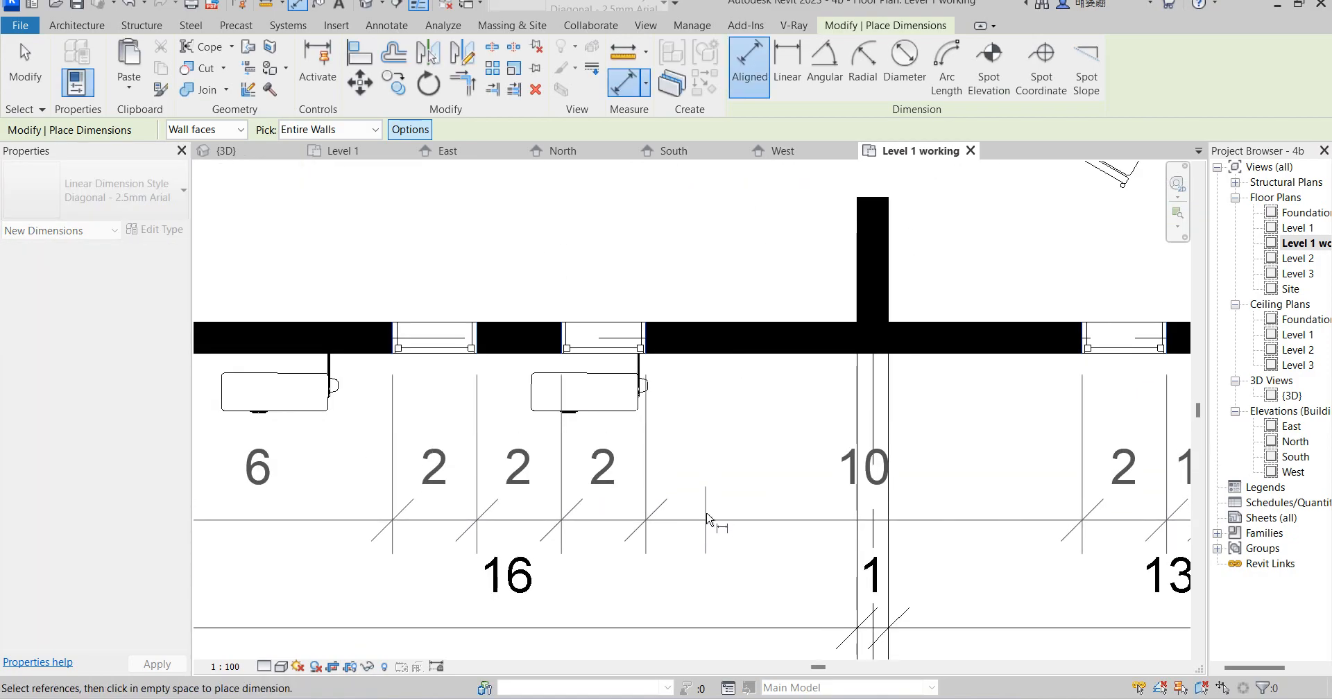
{"action": "left_click", "coordinate": [697, 522]}
{"action": "scroll", "coordinate": [697, 522], "scroll_direction": "down", "scroll_amount": 6}
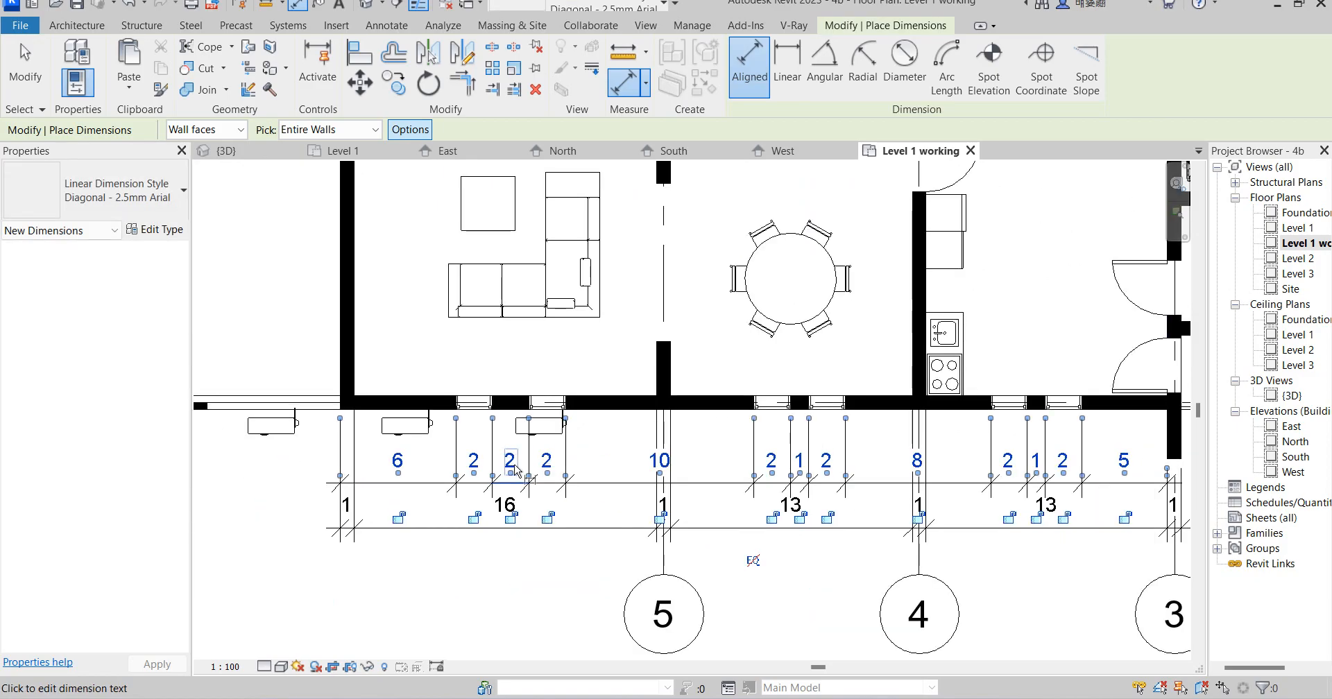
Step: Dimension the window openings along the east exterior wall and the upper exterior wall near grids 3 to 1
{"action": "scroll", "coordinate": [955, 399], "scroll_direction": "up", "scroll_amount": 3}
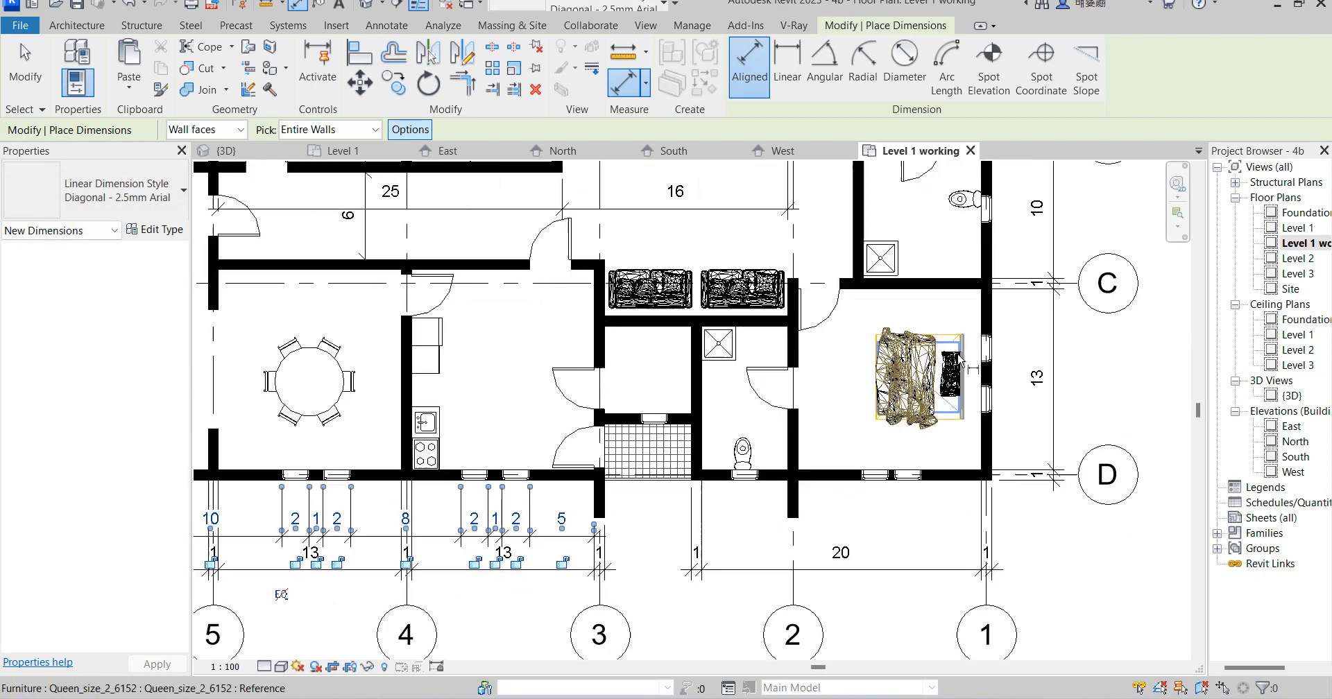
{"action": "left_click", "coordinate": [1010, 340]}
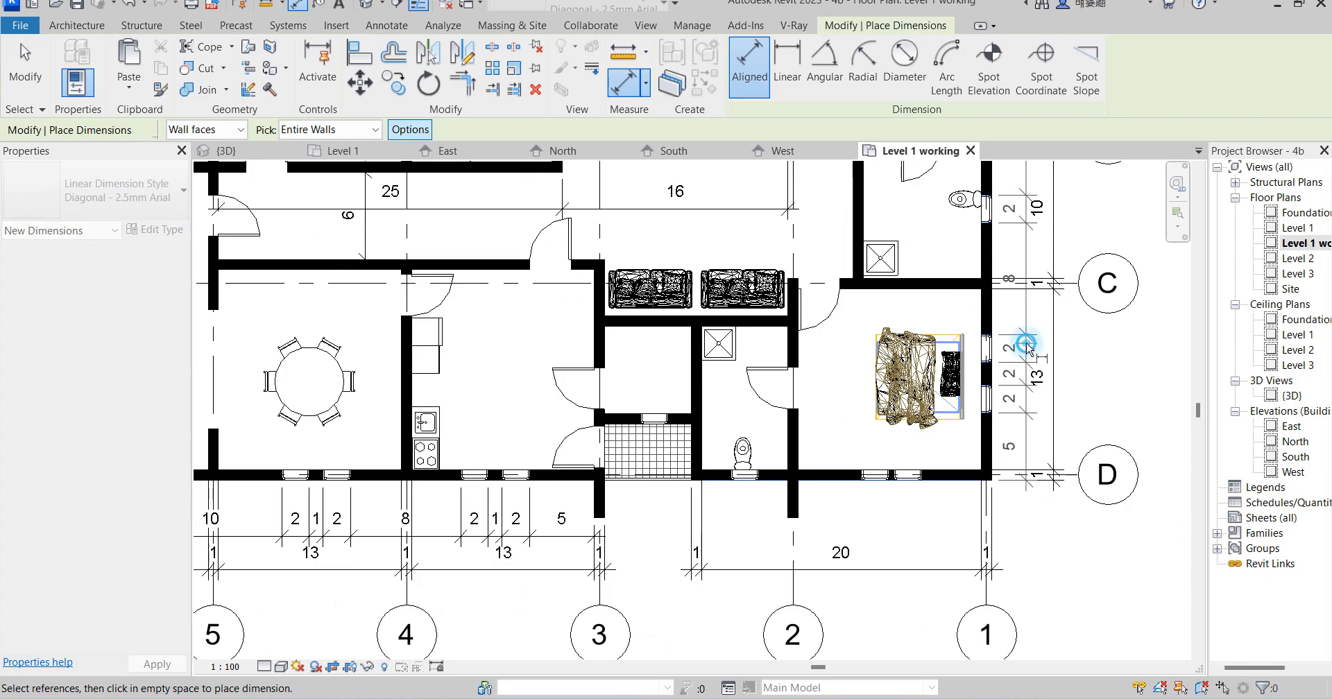
{"action": "scroll", "coordinate": [893, 455], "scroll_direction": "down", "scroll_amount": 3}
{"action": "scroll", "coordinate": [893, 455], "scroll_direction": "down", "scroll_amount": 1}
{"action": "scroll", "coordinate": [833, 235], "scroll_direction": "up", "scroll_amount": 4}
{"action": "left_click", "coordinate": [834, 236]}
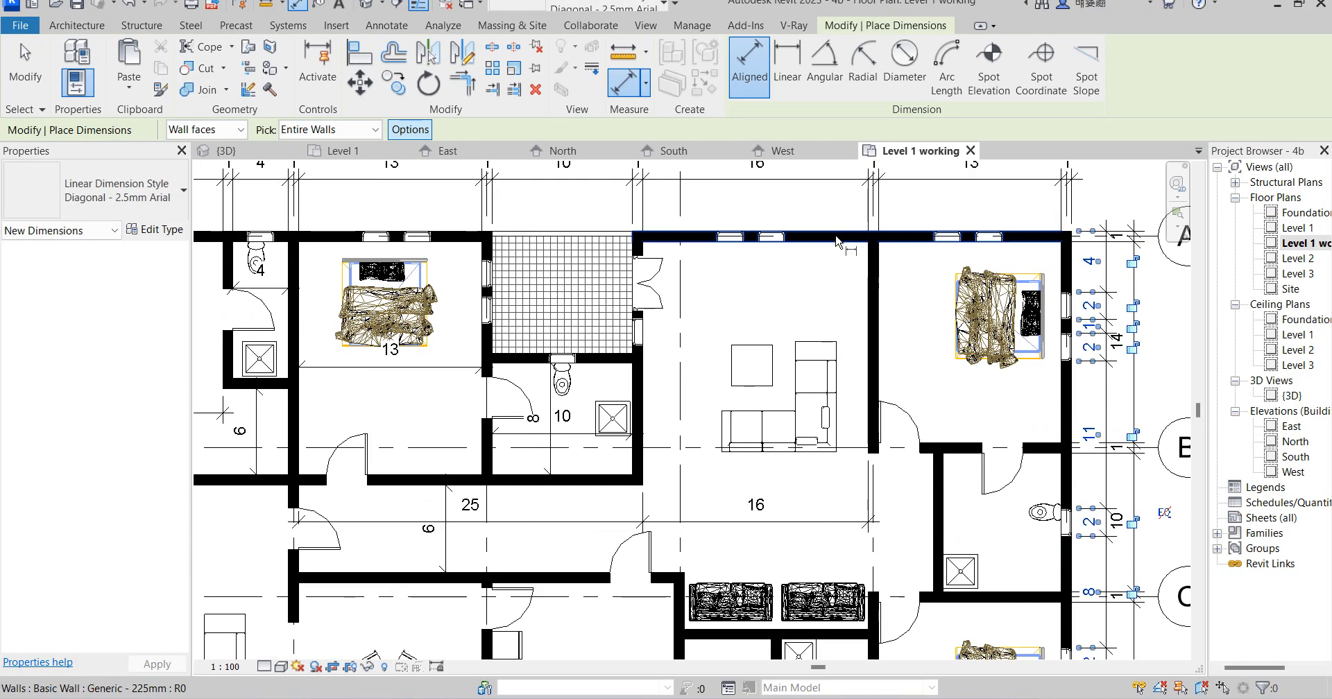
{"action": "left_click", "coordinate": [823, 212]}
Step: Dimension the window openings along the upper bedroom wall west of grid 4 and the bathroom wall below the tiled area
{"action": "left_click", "coordinate": [441, 210]}
{"action": "left_click", "coordinate": [442, 210]}
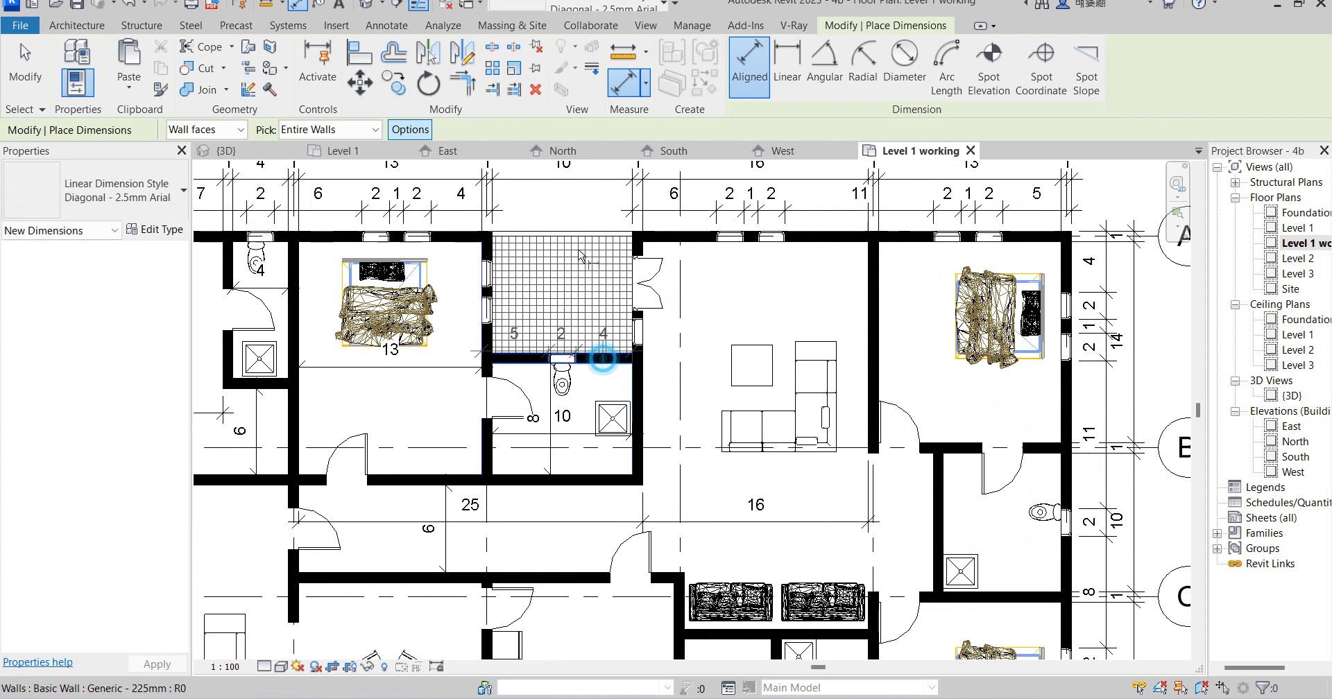
{"action": "left_click", "coordinate": [602, 359]}
{"action": "left_click", "coordinate": [565, 204]}
Step: Switch the dimension picking to individual references and dimension the overall depth between the upper and lower exterior walls, west of the building
{"action": "scroll", "coordinate": [683, 333], "scroll_direction": "down", "scroll_amount": 5}
{"action": "scroll", "coordinate": [555, 409], "scroll_direction": "up", "scroll_amount": 5}
{"action": "scroll", "coordinate": [603, 396], "scroll_direction": "down", "scroll_amount": 2}
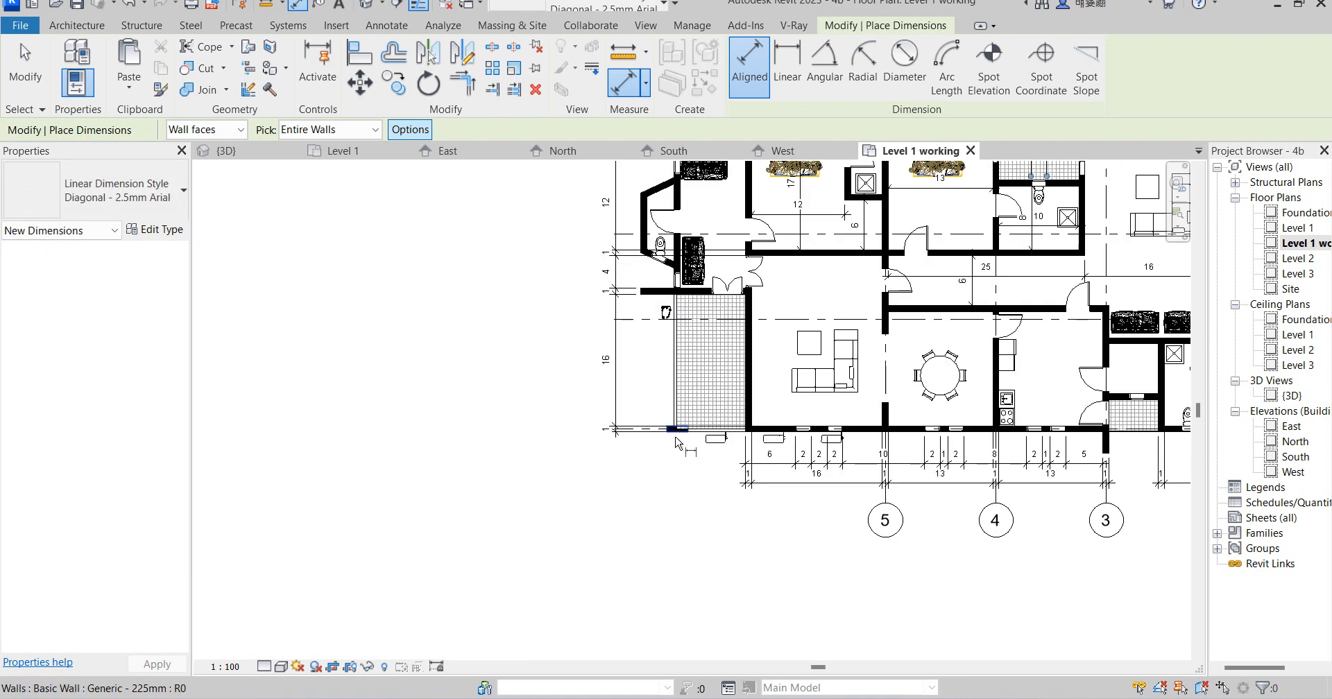
{"action": "scroll", "coordinate": [679, 439], "scroll_direction": "up", "scroll_amount": 2}
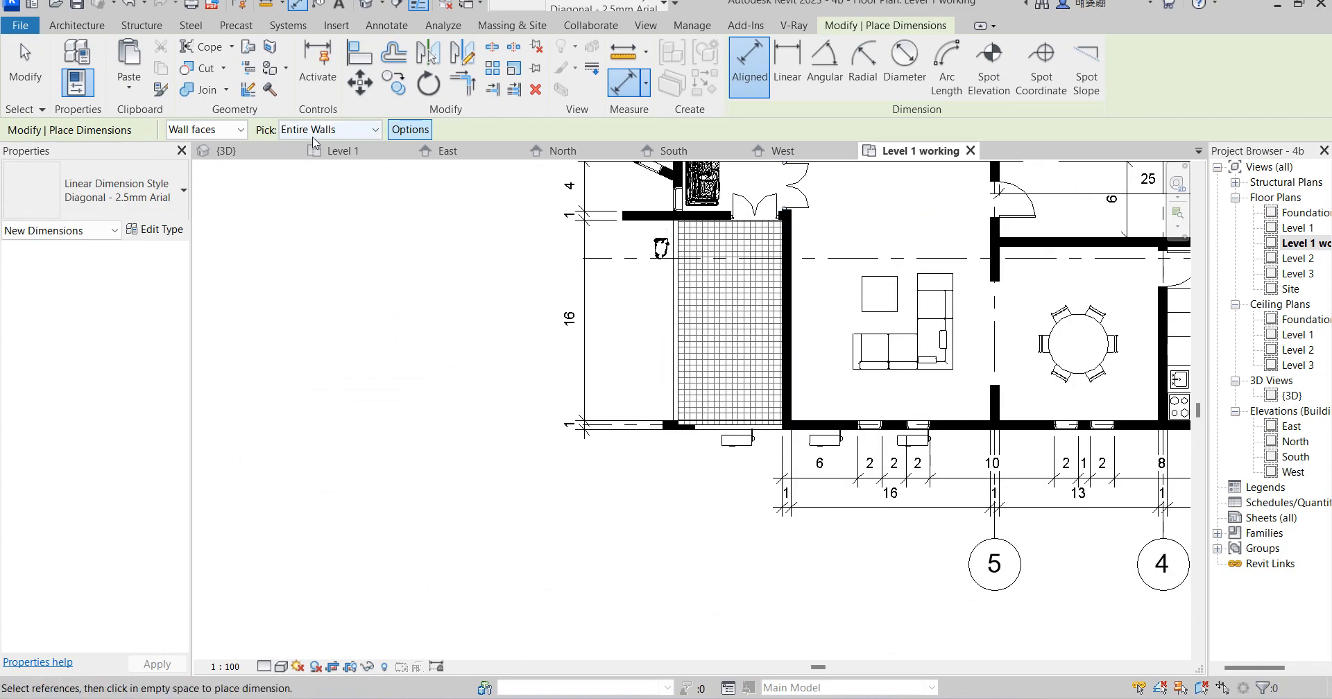
{"action": "left_click", "coordinate": [376, 132]}
{"action": "left_click", "coordinate": [333, 154]}
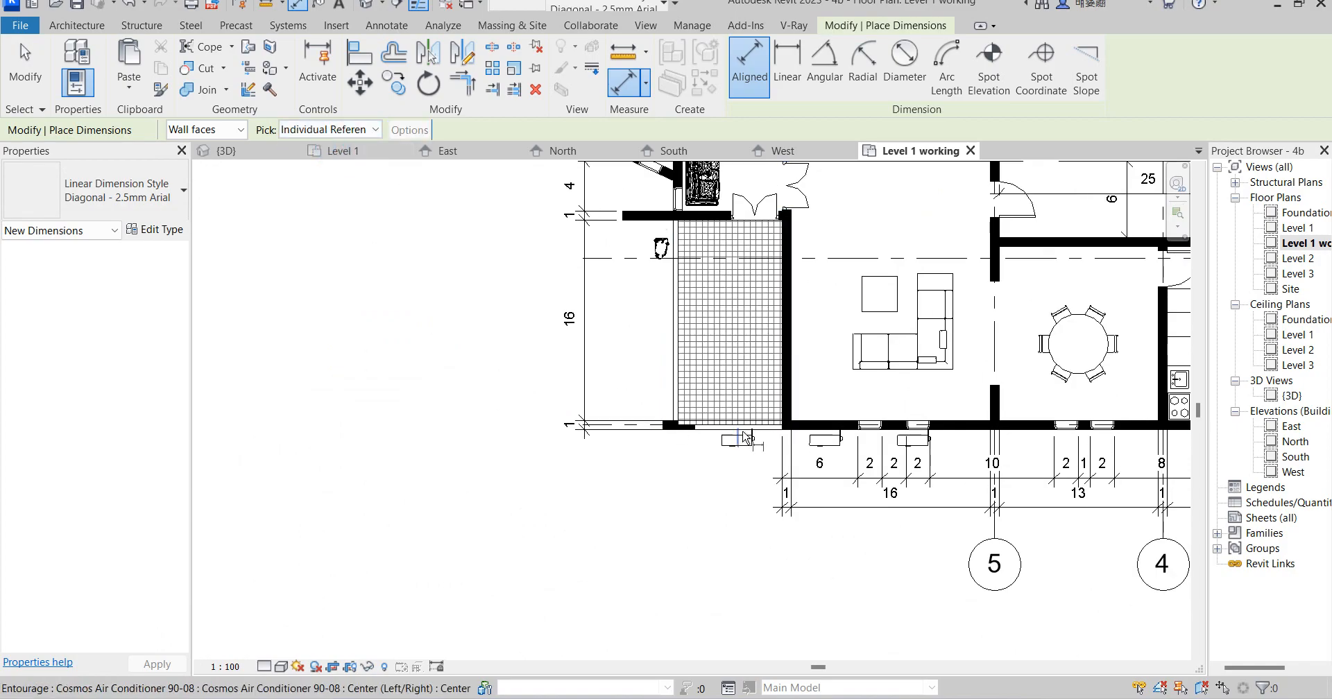
{"action": "scroll", "coordinate": [676, 433], "scroll_direction": "down", "scroll_amount": 4}
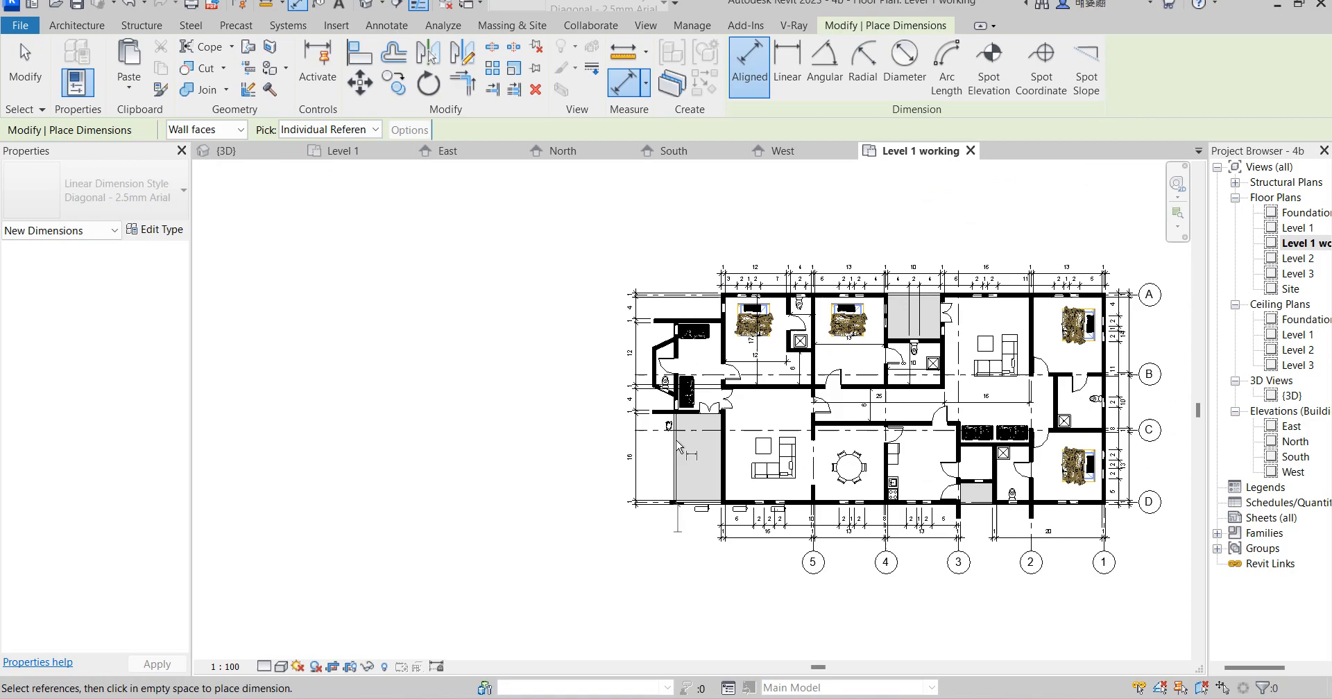
{"action": "scroll", "coordinate": [737, 295], "scroll_direction": "up", "scroll_amount": 3}
{"action": "left_click", "coordinate": [723, 292]}
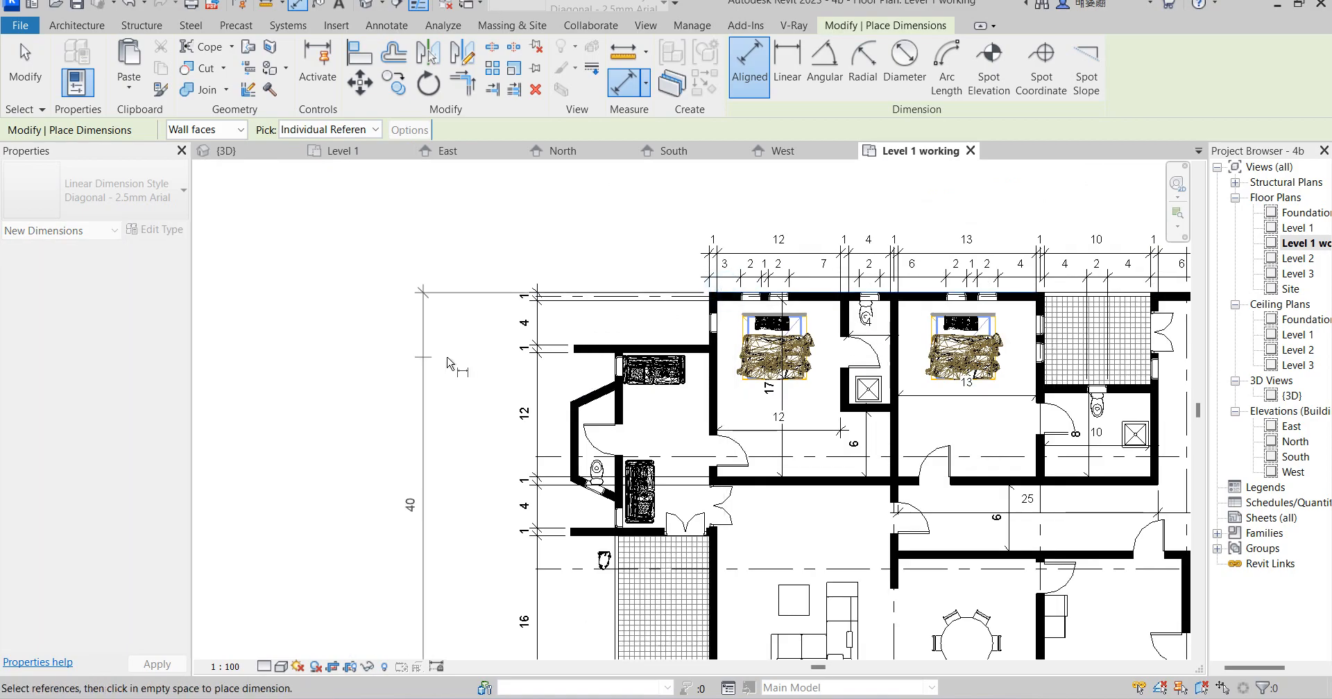
{"action": "left_click", "coordinate": [469, 377]}
Step: Place a continuous dimension on the west side from the upper exterior wall through both projecting entrance walls to the lower exterior wall
{"action": "scroll", "coordinate": [476, 378], "scroll_direction": "down", "scroll_amount": 3}
{"action": "scroll", "coordinate": [534, 416], "scroll_direction": "up", "scroll_amount": 3}
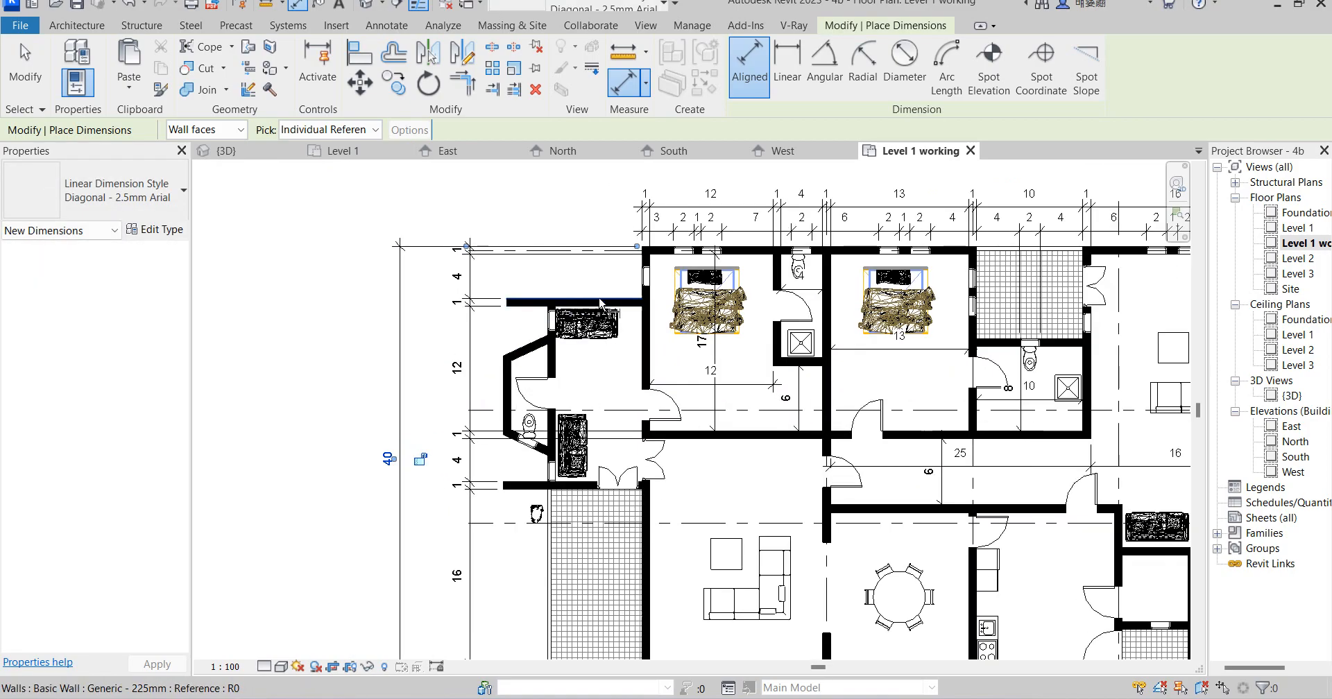
{"action": "left_click", "coordinate": [664, 248]}
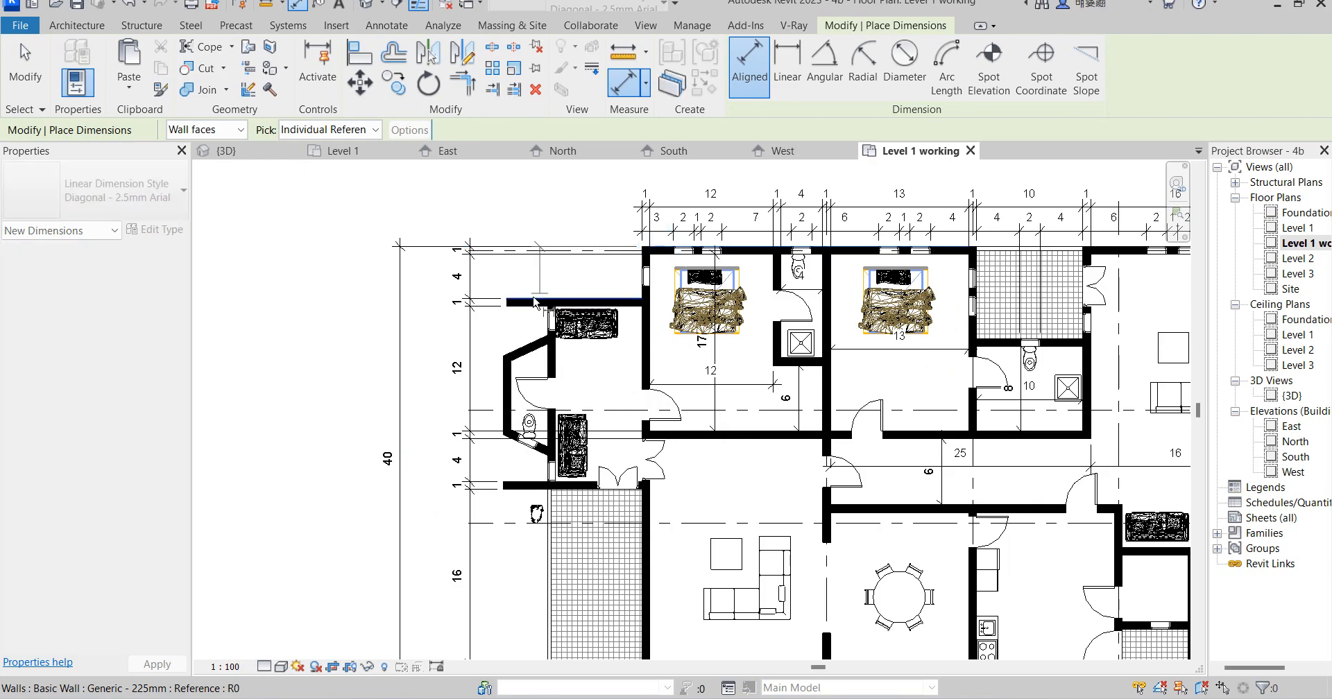
{"action": "left_click", "coordinate": [530, 300]}
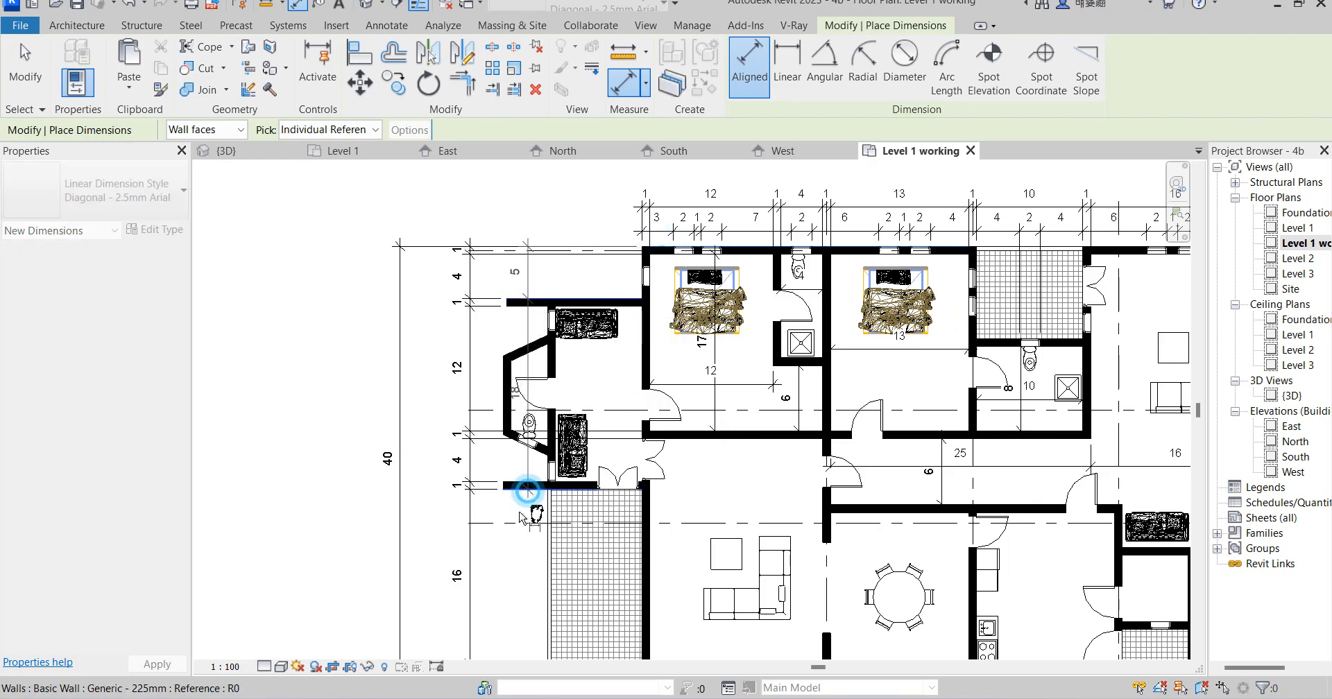
{"action": "scroll", "coordinate": [529, 493], "scroll_direction": "down", "scroll_amount": 3}
{"action": "scroll", "coordinate": [515, 537], "scroll_direction": "up", "scroll_amount": 3}
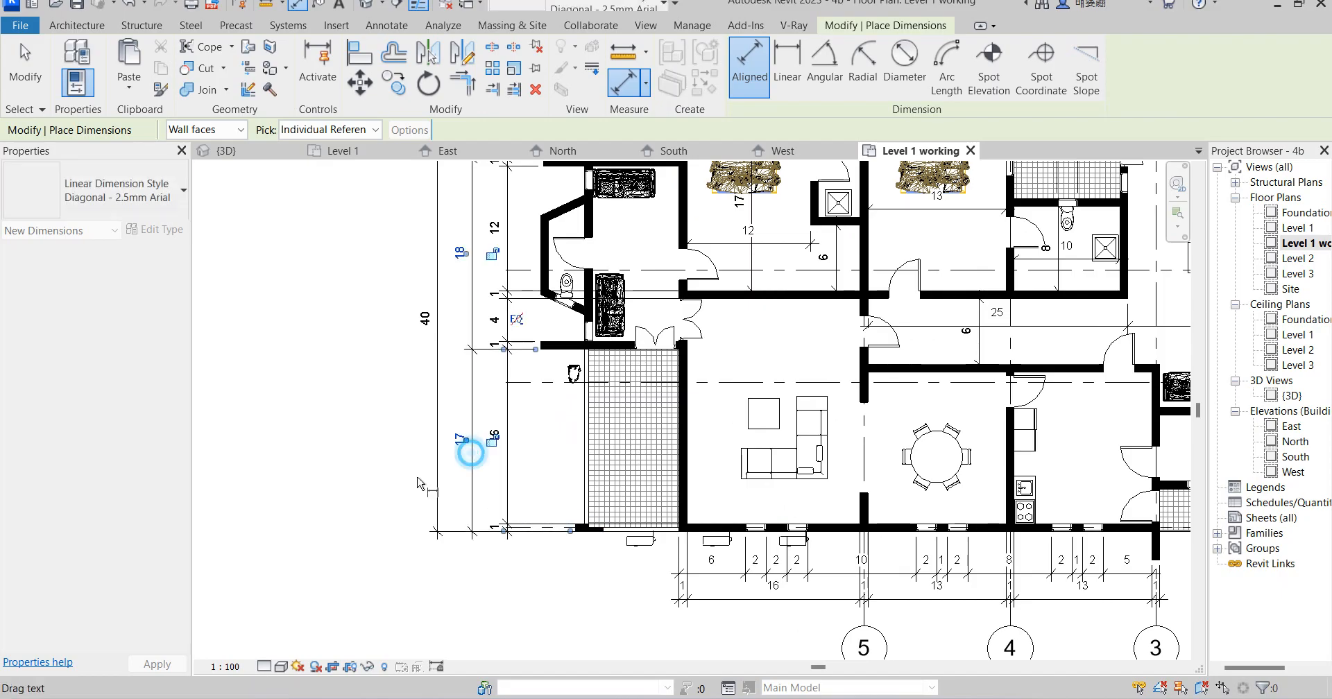
Step: Dimension the overall depth between the upper and lower exterior walls, east of the building past grid 1's wall dimensions
{"action": "scroll", "coordinate": [472, 456], "scroll_direction": "down", "scroll_amount": 3}
{"action": "scroll", "coordinate": [778, 342], "scroll_direction": "up", "scroll_amount": 5}
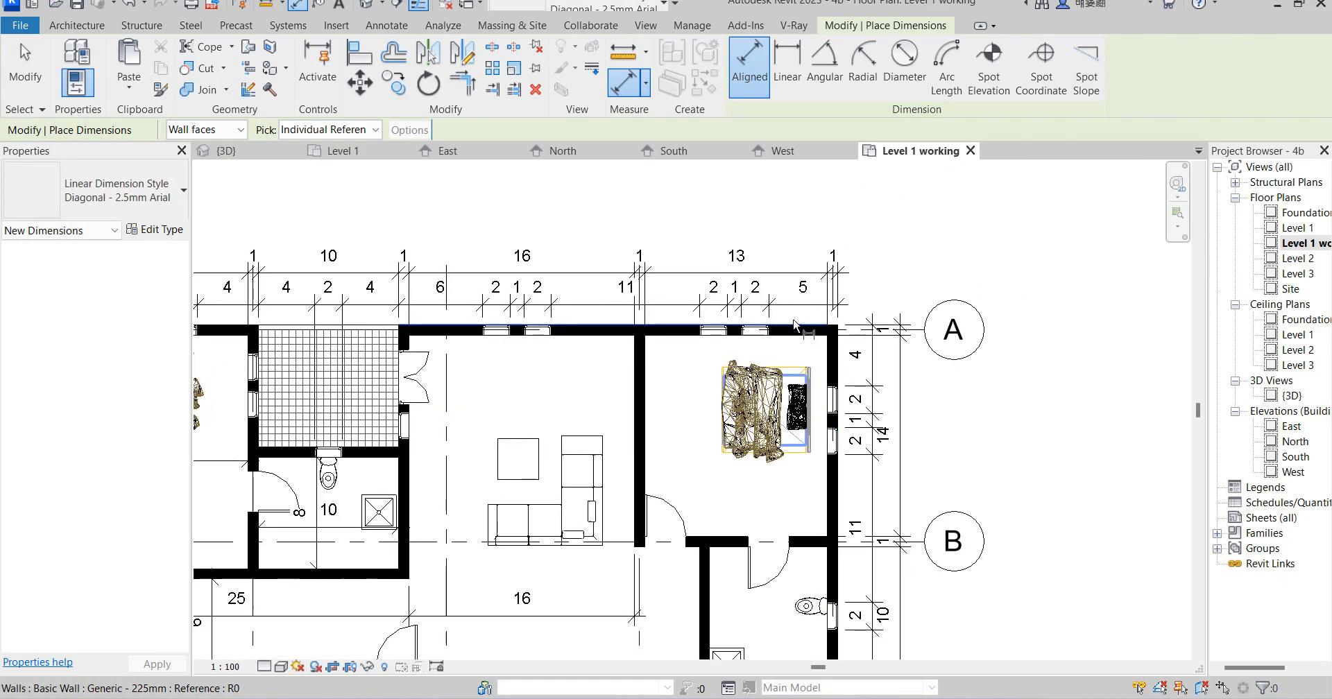
{"action": "left_click", "coordinate": [797, 329]}
{"action": "scroll", "coordinate": [634, 258], "scroll_direction": "down", "scroll_amount": 4}
{"action": "scroll", "coordinate": [763, 451], "scroll_direction": "up", "scroll_amount": 4}
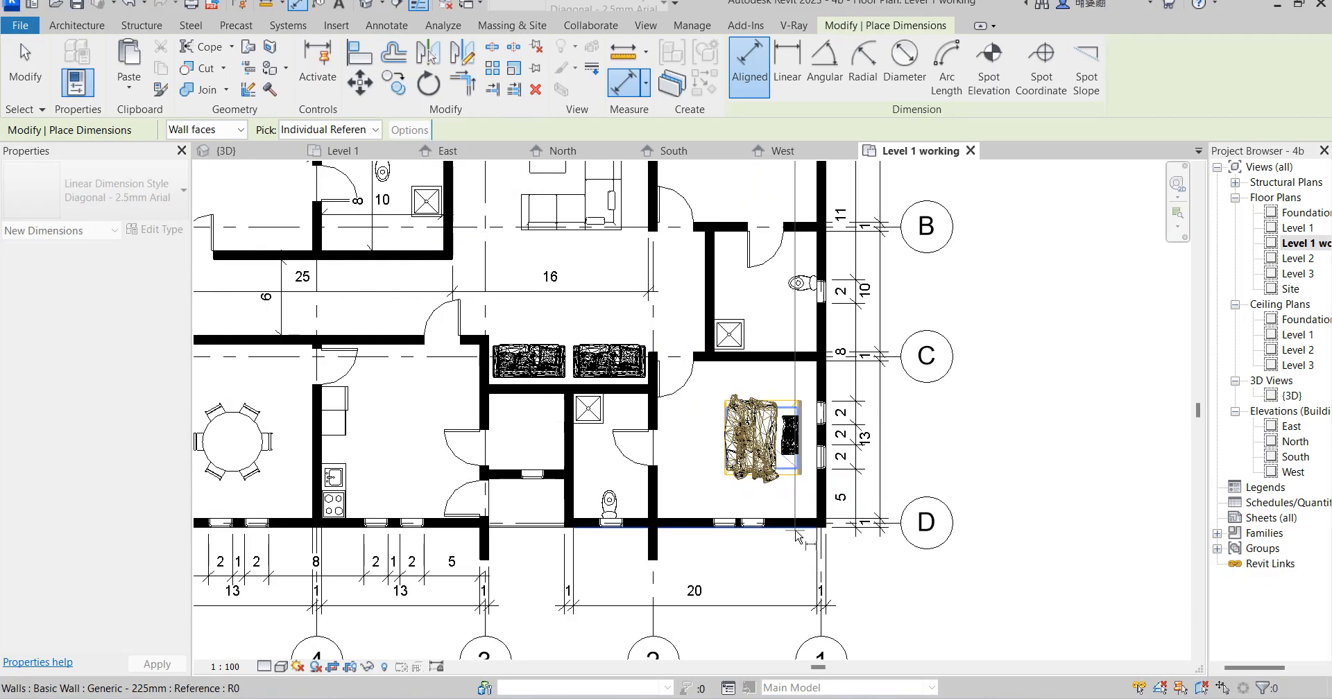
{"action": "left_click", "coordinate": [796, 531]}
{"action": "left_click", "coordinate": [922, 465]}
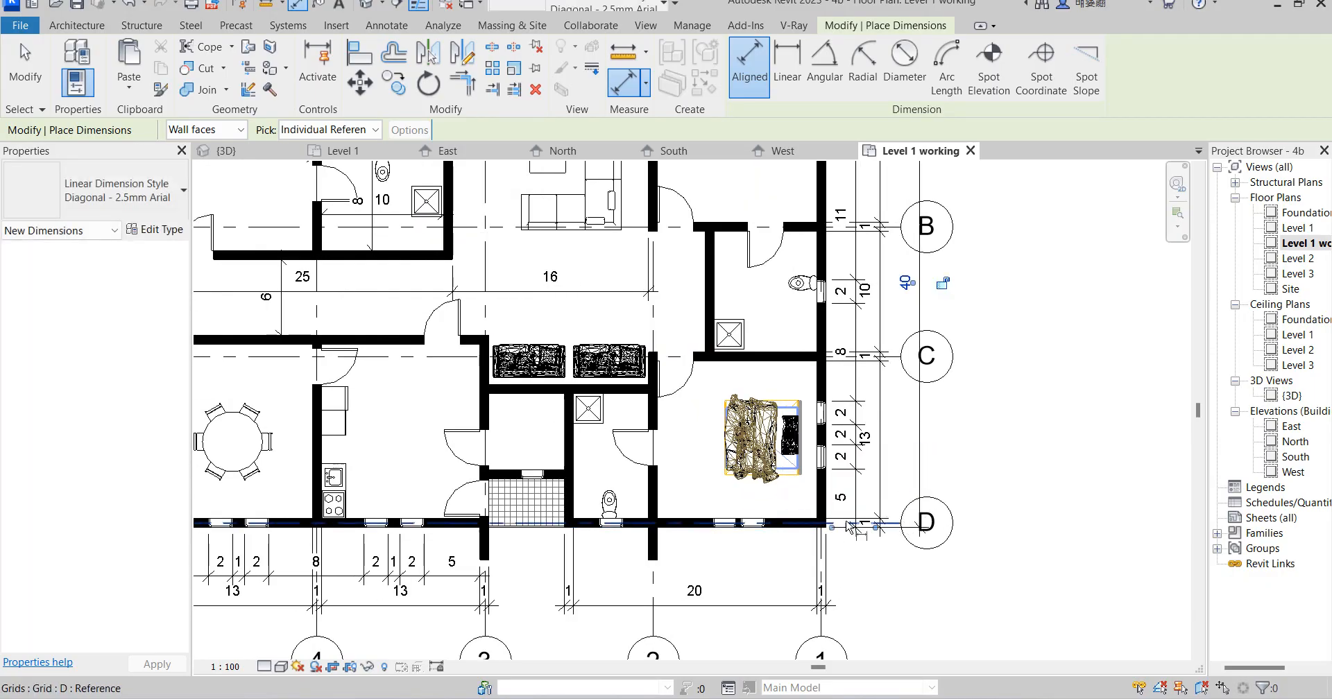
Step: Place a continuous dimension below the plan from the east exterior wall through both sides of the small tiled area to the west living room wall and entrance wall end
{"action": "left_click", "coordinate": [828, 501]}
{"action": "scroll", "coordinate": [828, 499], "scroll_direction": "down", "scroll_amount": 4}
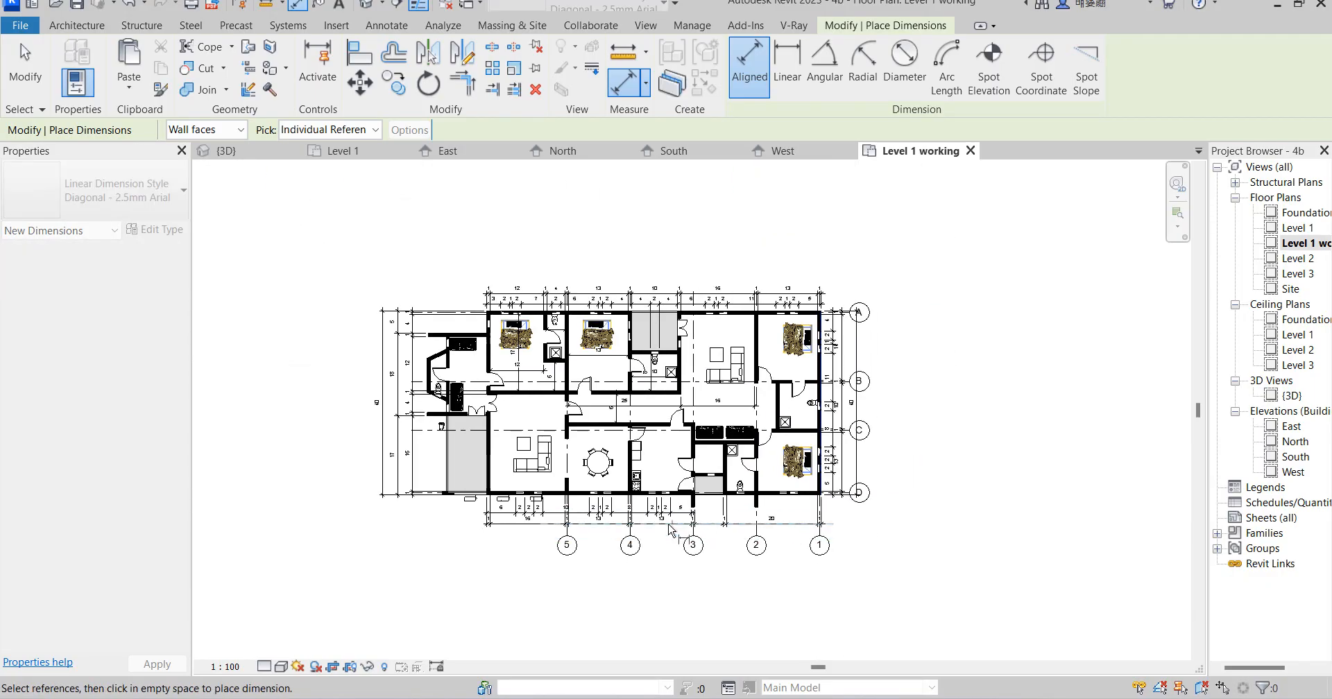
{"action": "scroll", "coordinate": [728, 495], "scroll_direction": "up", "scroll_amount": 5}
{"action": "scroll", "coordinate": [735, 494], "scroll_direction": "up", "scroll_amount": 1}
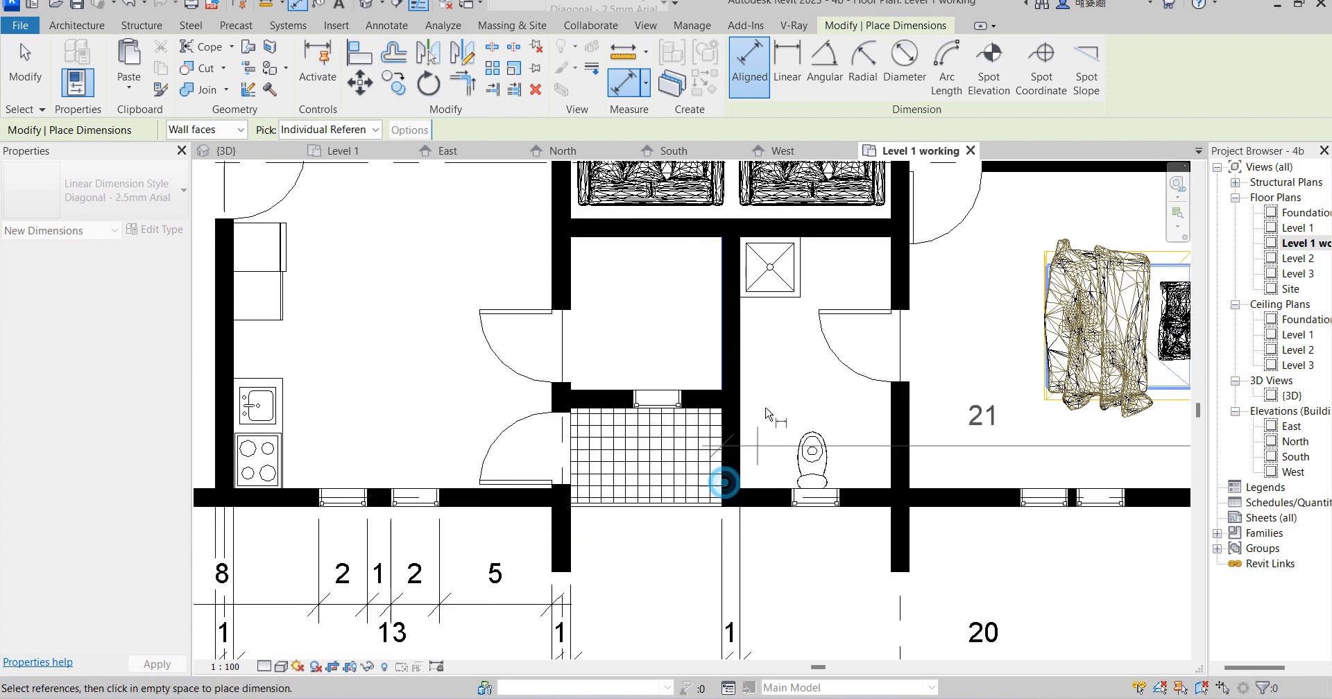
{"action": "scroll", "coordinate": [763, 451], "scroll_direction": "down", "scroll_amount": 5}
{"action": "scroll", "coordinate": [694, 460], "scroll_direction": "up", "scroll_amount": 5}
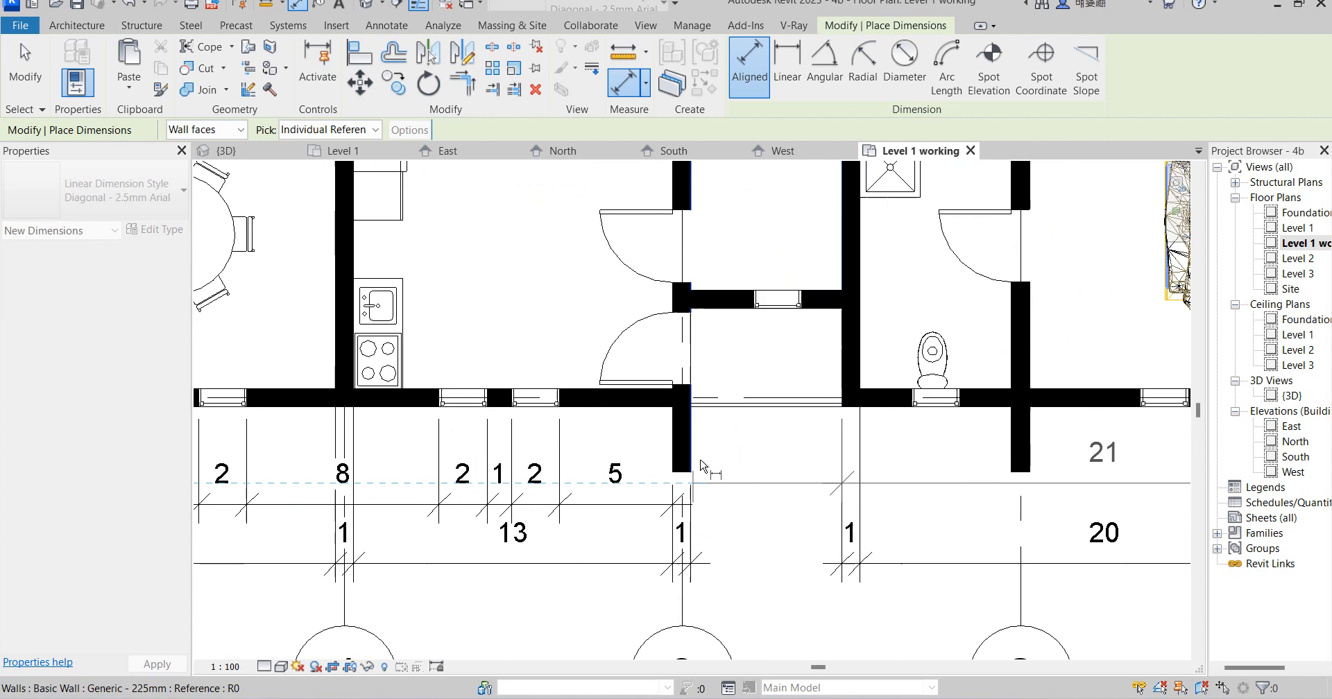
{"action": "scroll", "coordinate": [694, 460], "scroll_direction": "down", "scroll_amount": 5}
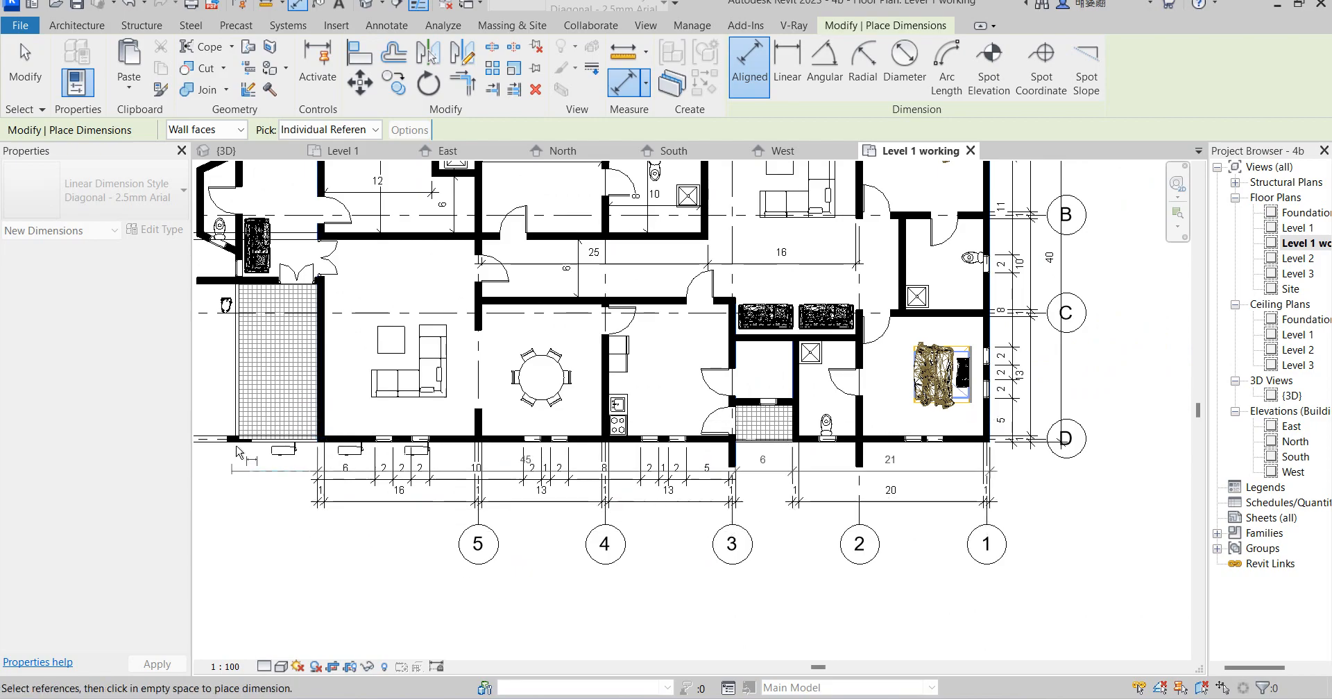
{"action": "scroll", "coordinate": [306, 352], "scroll_direction": "down", "scroll_amount": 3}
{"action": "scroll", "coordinate": [306, 353], "scroll_direction": "up", "scroll_amount": 3}
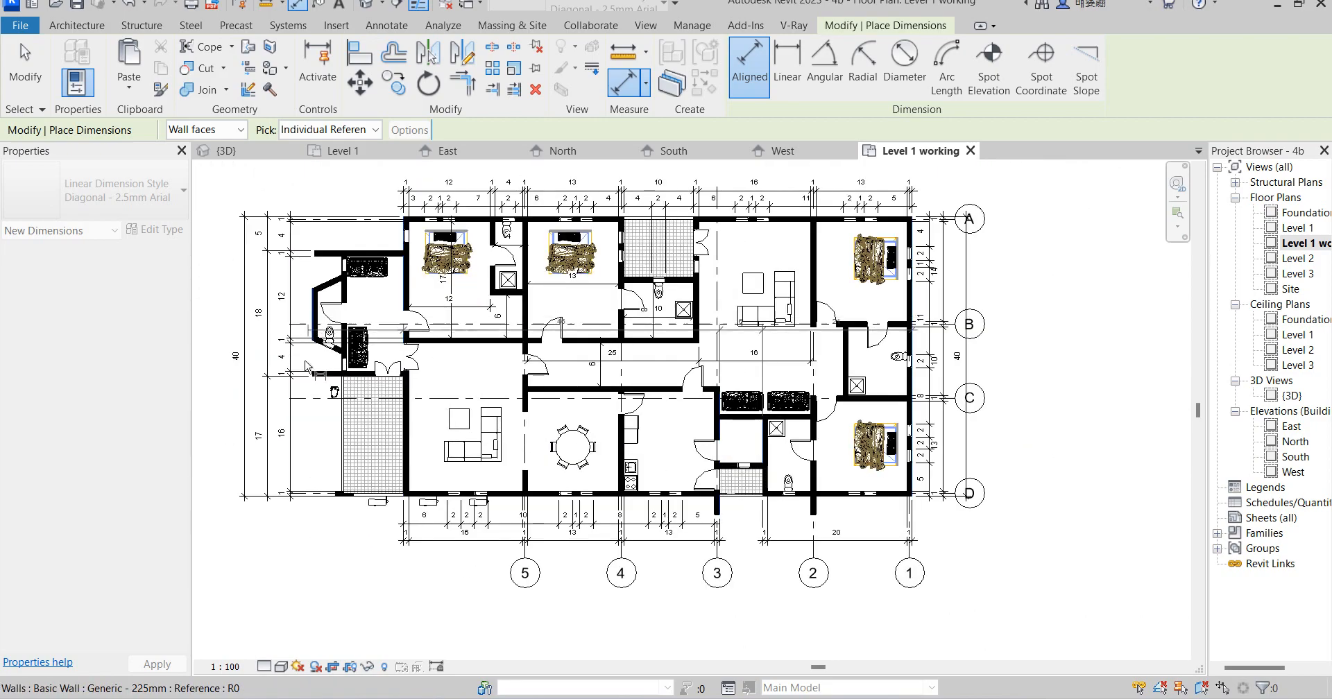
{"action": "scroll", "coordinate": [307, 360], "scroll_direction": "up", "scroll_amount": 3}
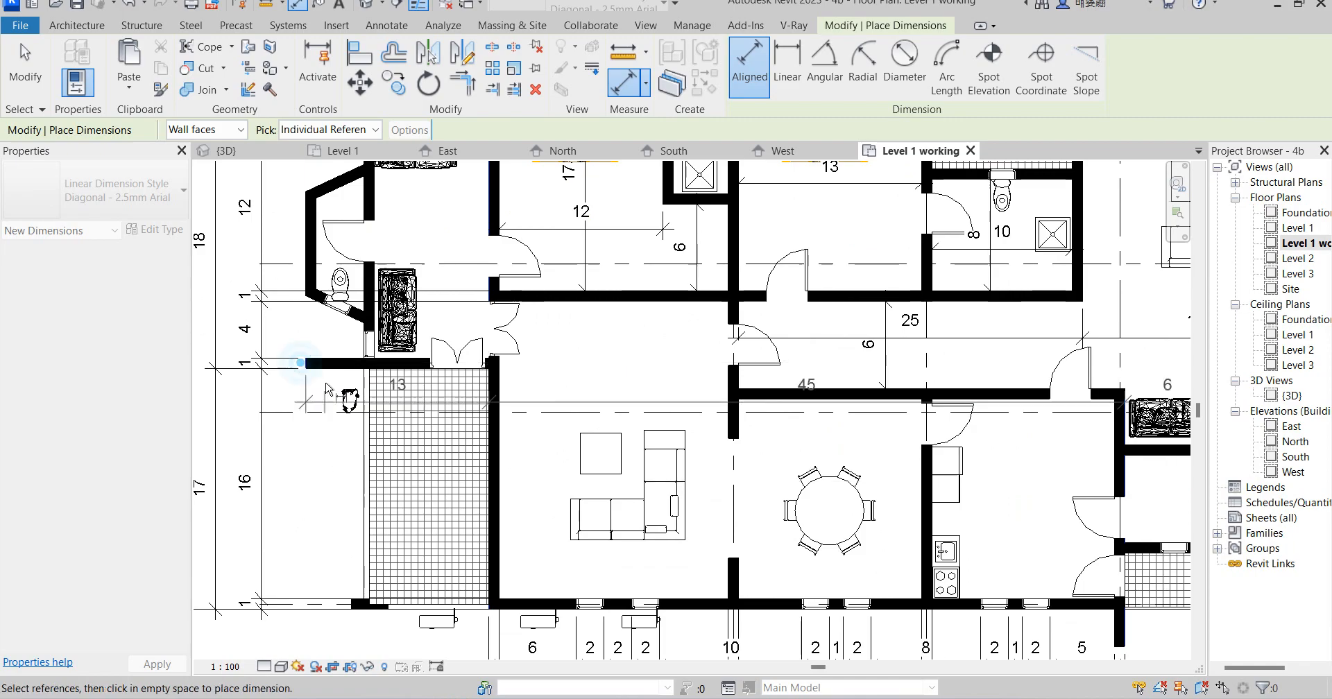
{"action": "scroll", "coordinate": [298, 364], "scroll_direction": "down", "scroll_amount": 3}
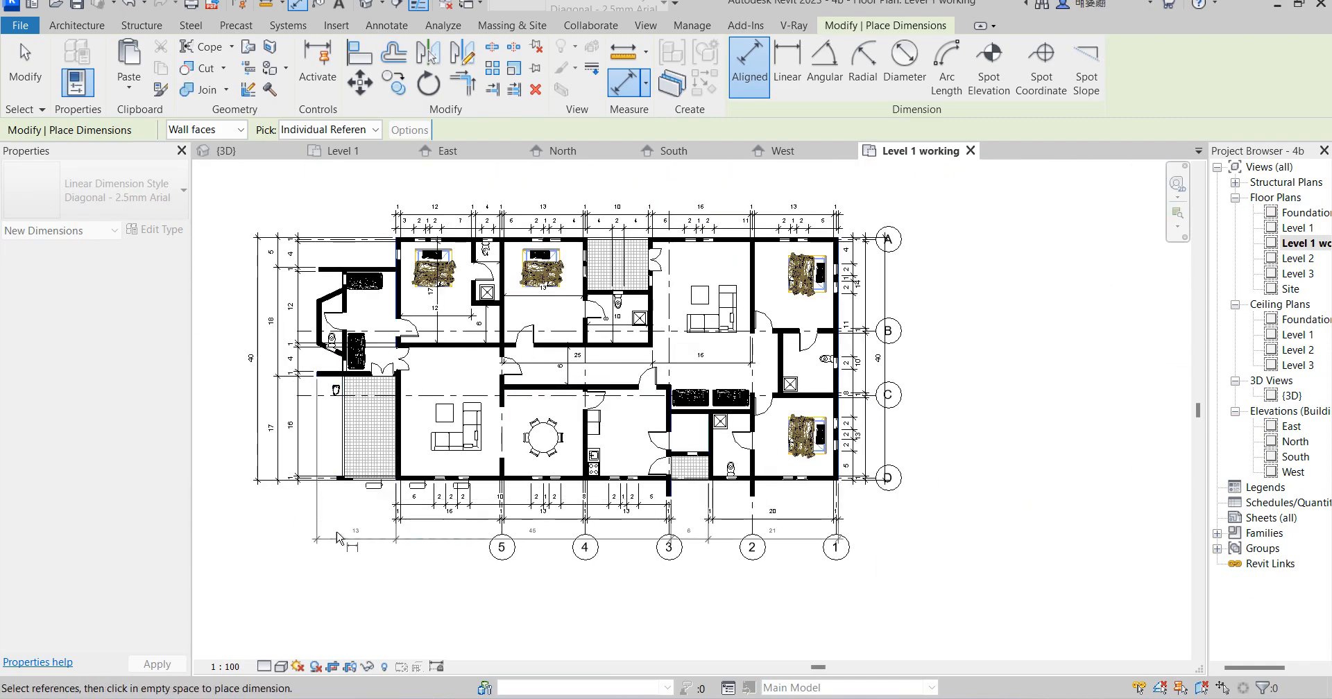
{"action": "left_click", "coordinate": [340, 540]}
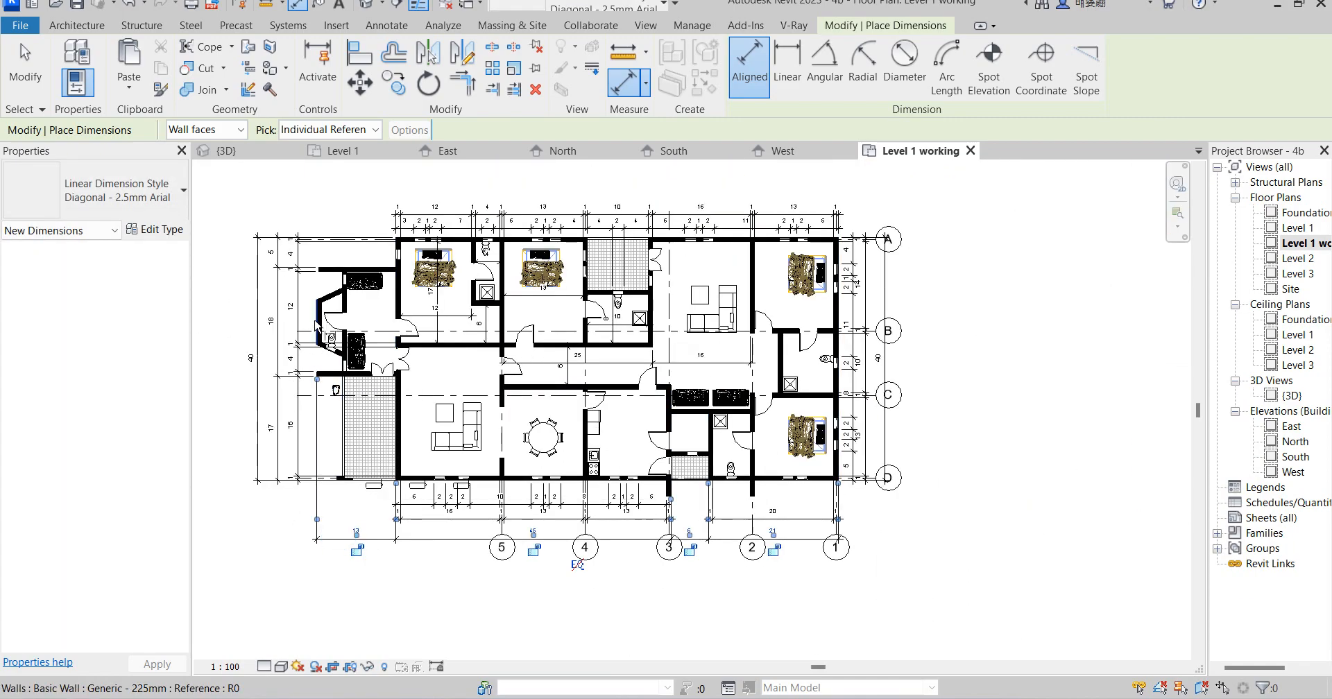
Step: Dimension the overall building length between the east exterior wall and the westernmost entrance wall, once below and once above the plan, and end the Dimension command
{"action": "left_click", "coordinate": [836, 332]}
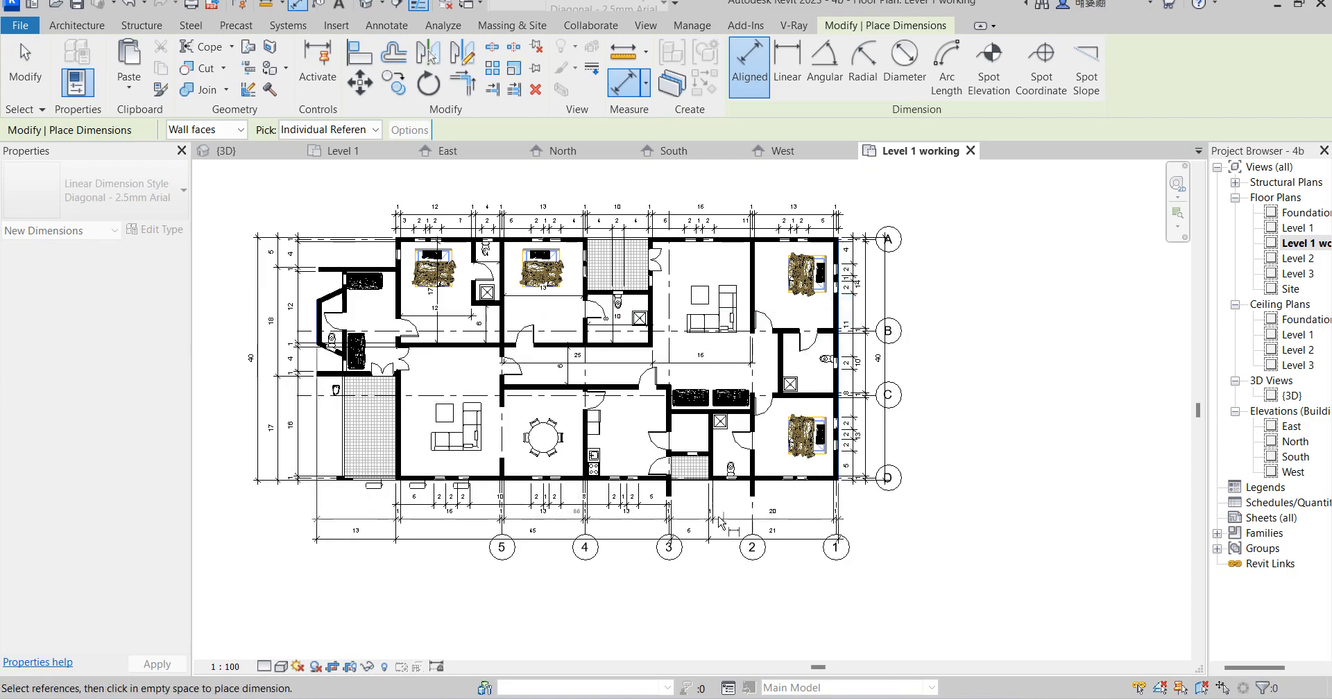
{"action": "left_click", "coordinate": [684, 571]}
{"action": "scroll", "coordinate": [836, 297], "scroll_direction": "up", "scroll_amount": 2}
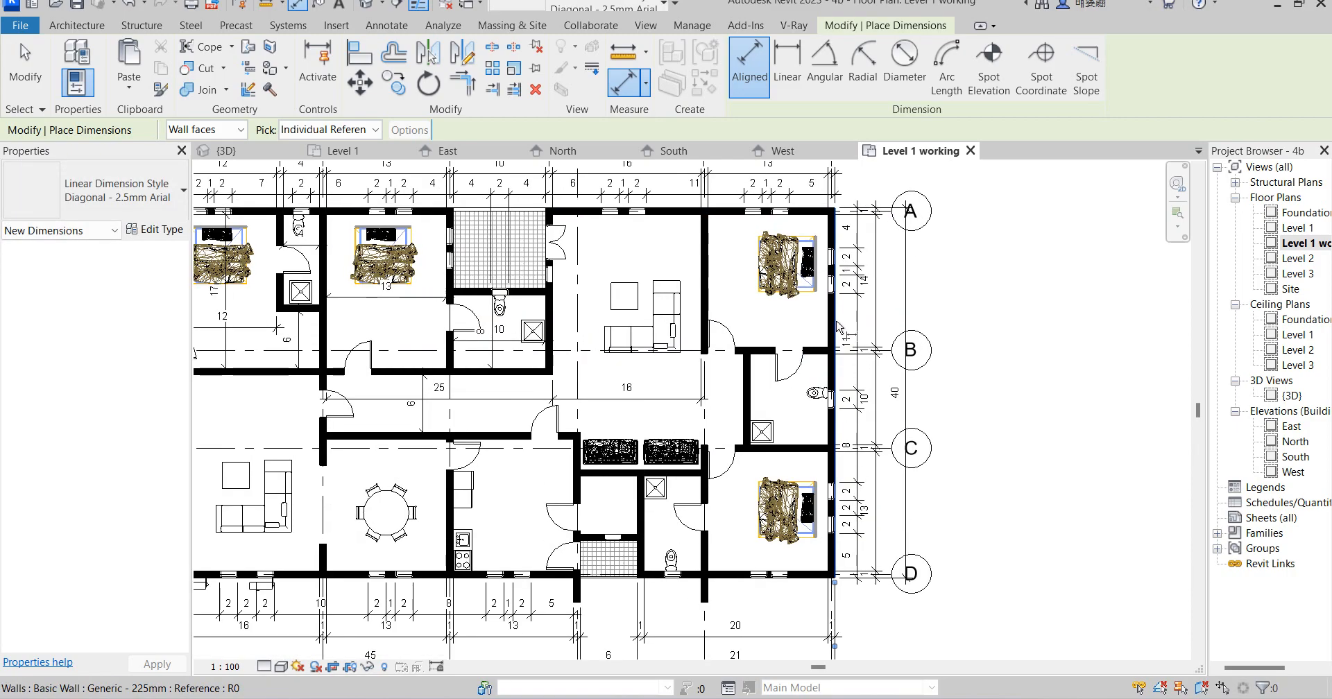
{"action": "scroll", "coordinate": [837, 326], "scroll_direction": "down", "scroll_amount": 3}
{"action": "scroll", "coordinate": [526, 361], "scroll_direction": "up", "scroll_amount": 5}
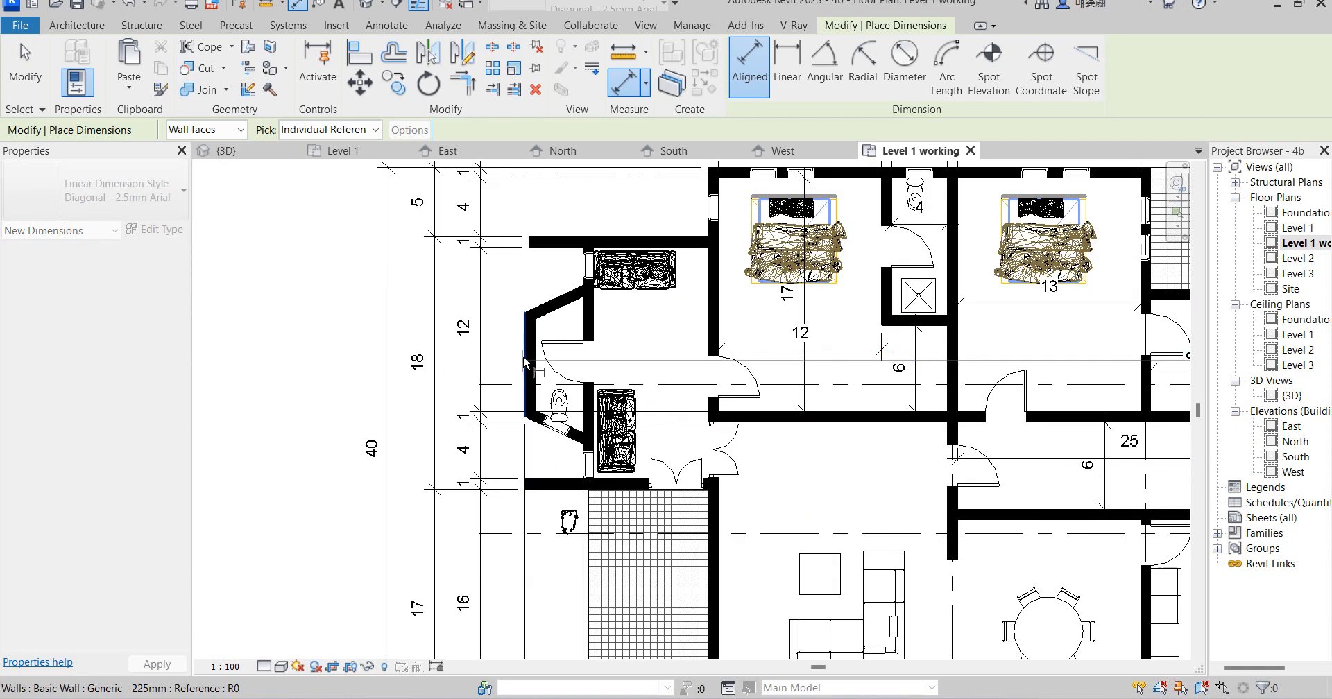
{"action": "scroll", "coordinate": [524, 354], "scroll_direction": "down", "scroll_amount": 4}
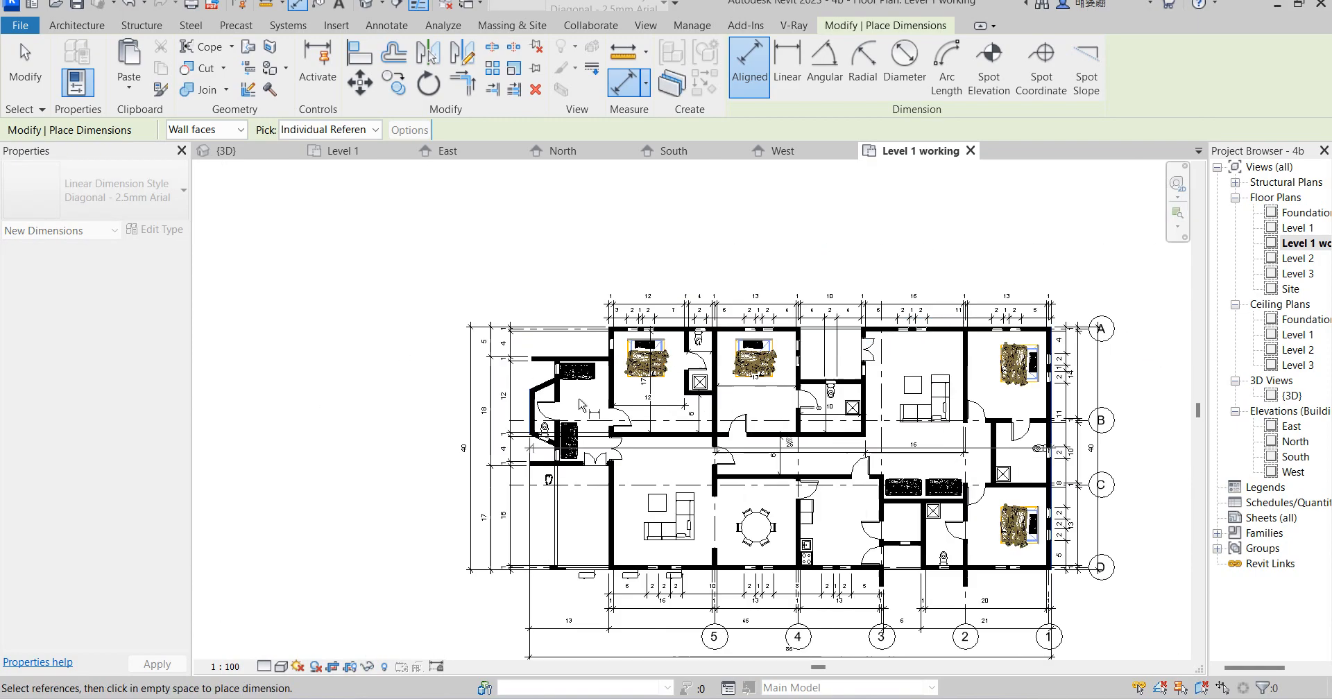
{"action": "left_click", "coordinate": [609, 280]}
{"action": "right_click", "coordinate": [900, 191]}
{"action": "left_click", "coordinate": [964, 207]}
{"action": "right_click", "coordinate": [858, 216]}
{"action": "left_click", "coordinate": [922, 228]}
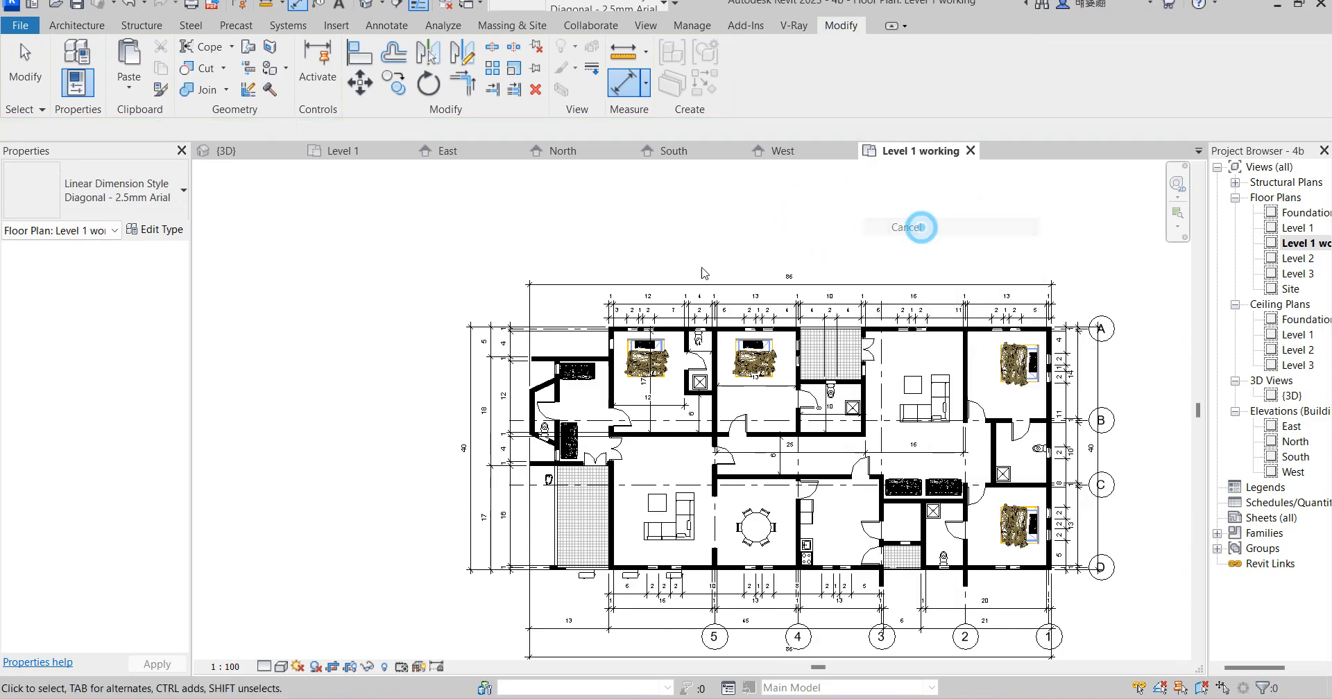
Step: Move the room and window dimension strings above the living room and bedroom near grids 3 to 1 farther from the wall
{"action": "scroll", "coordinate": [914, 308], "scroll_direction": "up", "scroll_amount": 5}
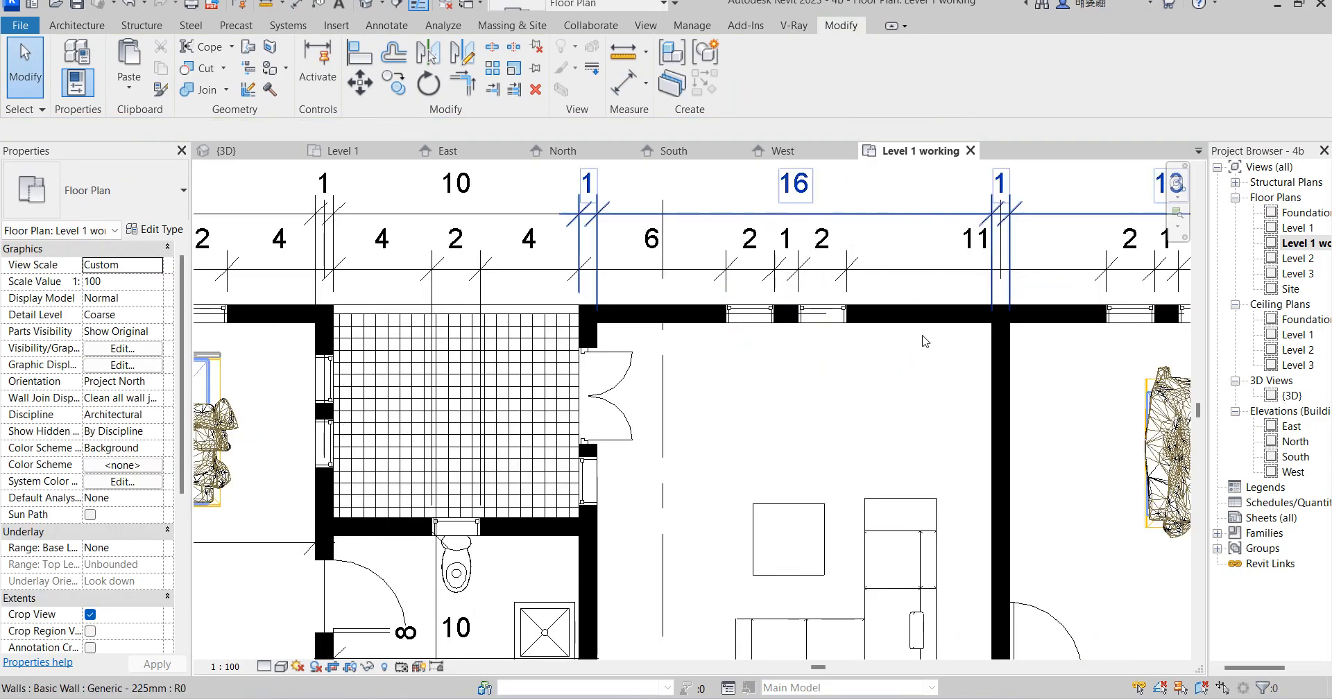
{"action": "scroll", "coordinate": [915, 309], "scroll_direction": "down", "scroll_amount": 4}
{"action": "left_click", "coordinate": [904, 266]}
{"action": "scroll", "coordinate": [904, 265], "scroll_direction": "up", "scroll_amount": 3}
{"action": "mouse_move", "coordinate": [895, 258]}
{"action": "left_mouse_down"}
{"action": "mouse_move", "coordinate": [886, 238]}
{"action": "mouse_move", "coordinate": [897, 314]}
{"action": "mouse_move", "coordinate": [898, 269]}
{"action": "left_mouse_up"}
Step: Move both dimension strings above the large tiled area upward, in line with the strings over the adjoining living room
{"action": "left_click", "coordinate": [508, 257]}
{"action": "left_click_drag", "start_coordinate": [508, 257], "coordinate": [509, 224]}
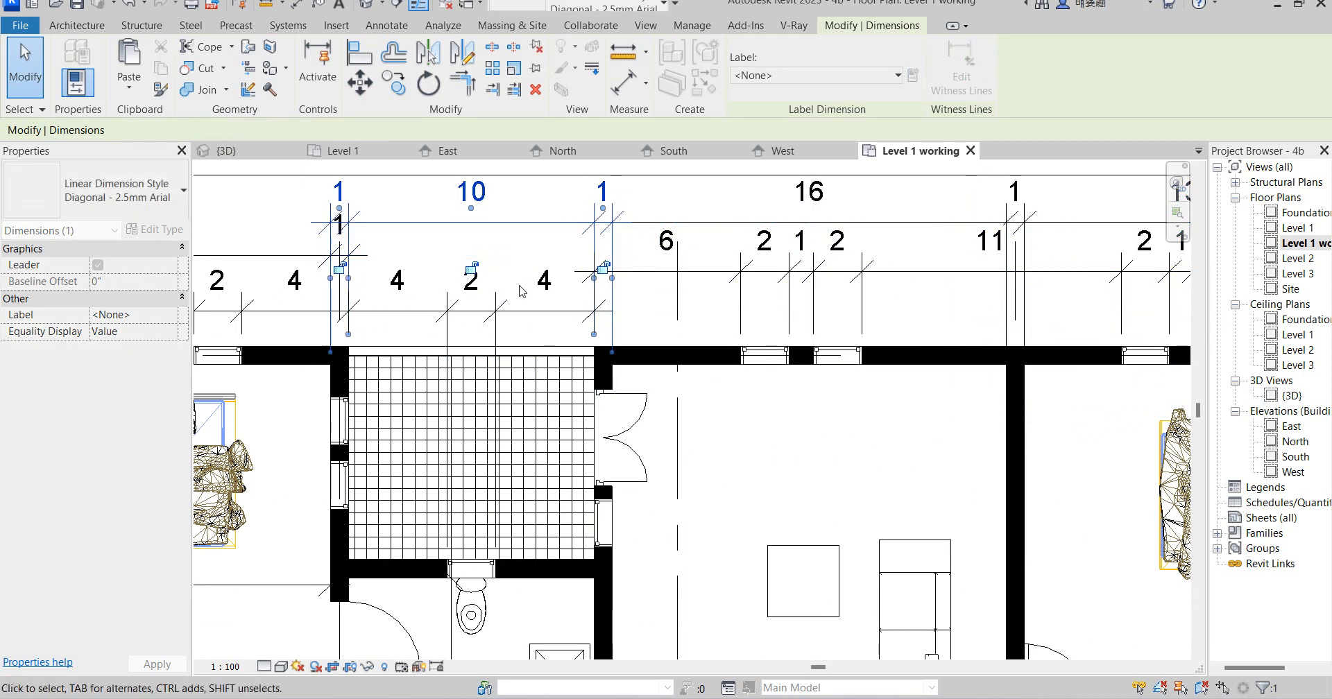
{"action": "left_click", "coordinate": [512, 312]}
{"action": "left_click_drag", "start_coordinate": [512, 313], "coordinate": [512, 272]}
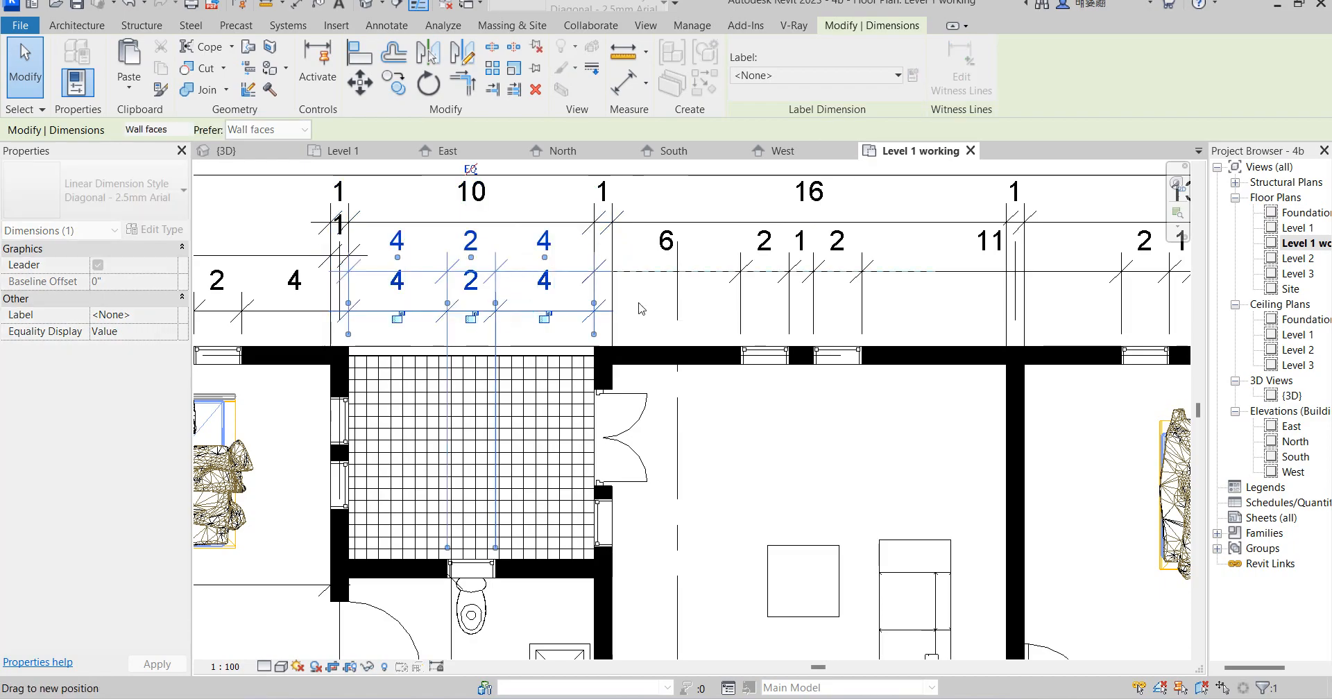
{"action": "scroll", "coordinate": [650, 327], "scroll_direction": "down", "scroll_amount": 3}
{"action": "scroll", "coordinate": [709, 358], "scroll_direction": "down", "scroll_amount": 4}
{"action": "left_click", "coordinate": [843, 264]}
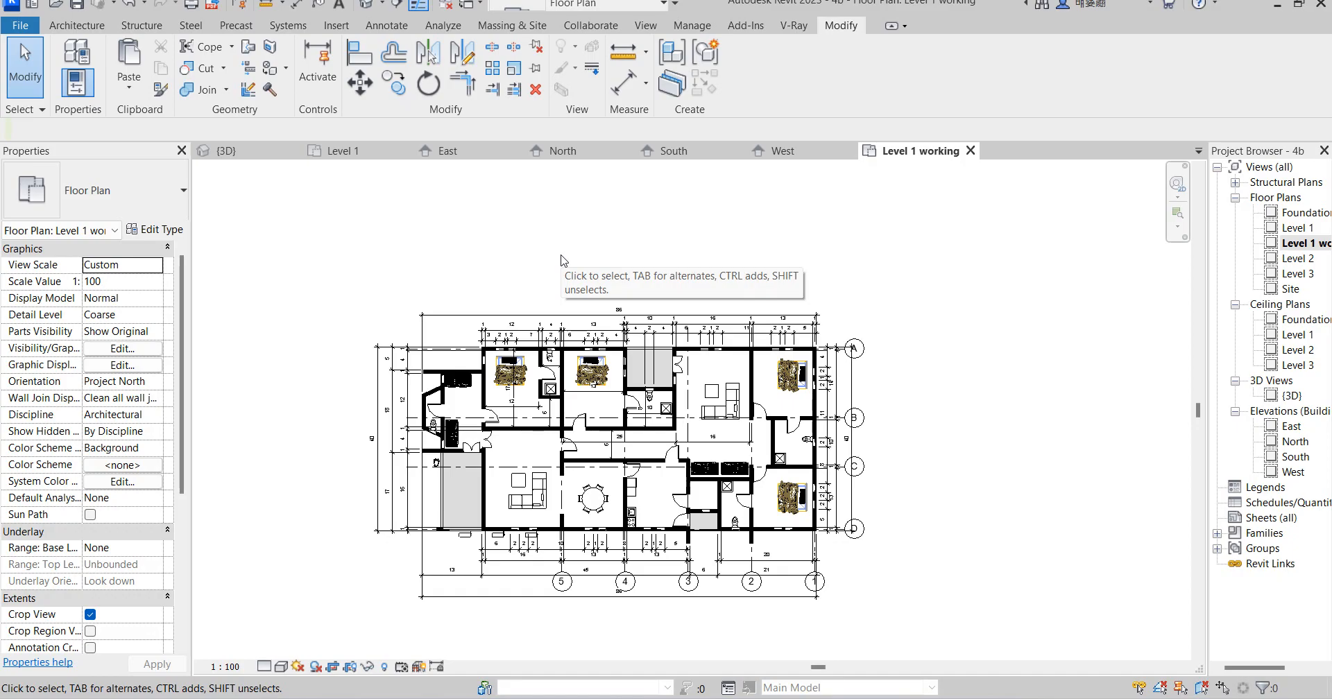
Step: Set the project length units to Feet and fractional inches
{"action": "key", "text": "u"}
{"action": "key", "text": "n"}
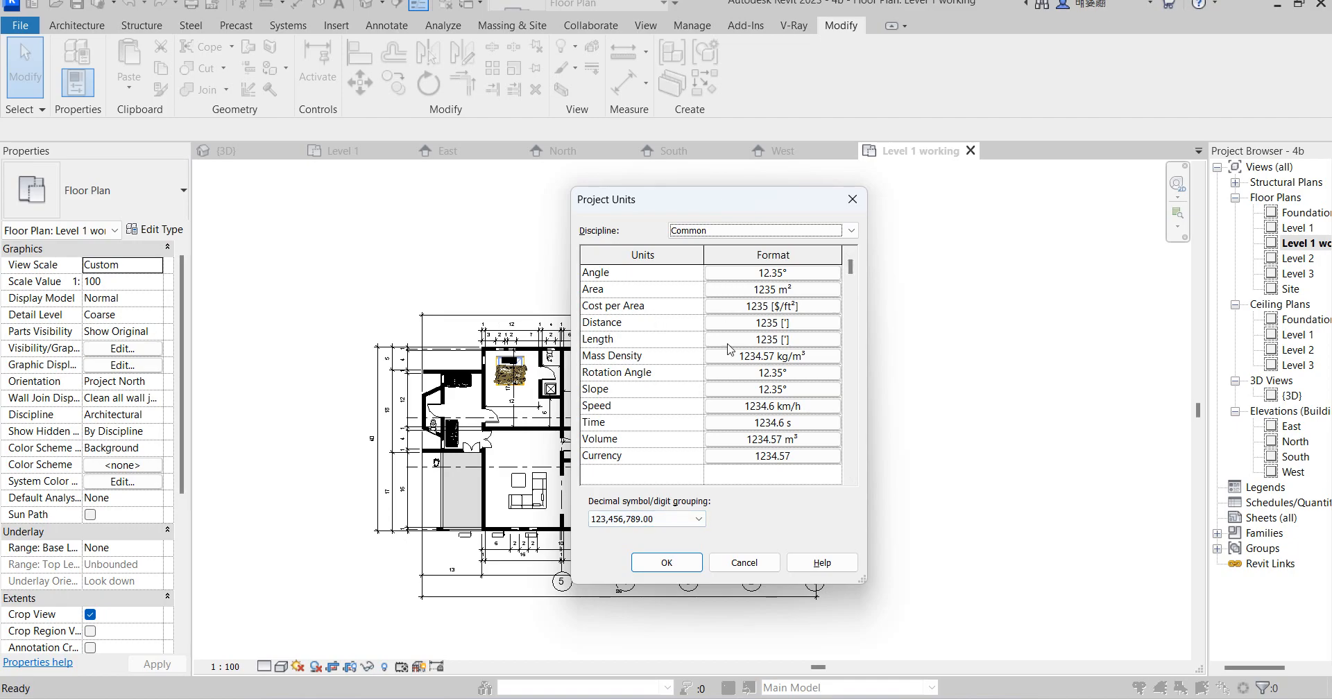
{"action": "left_click", "coordinate": [780, 341]}
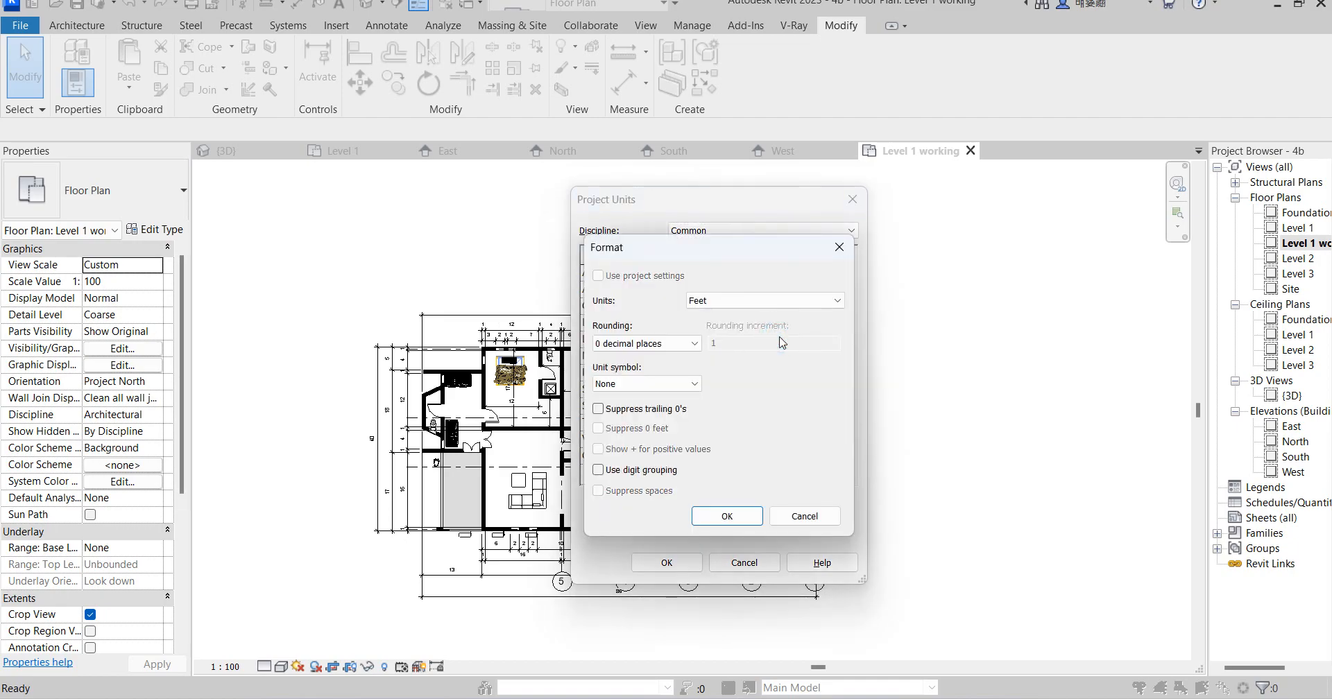
{"action": "left_click", "coordinate": [735, 301]}
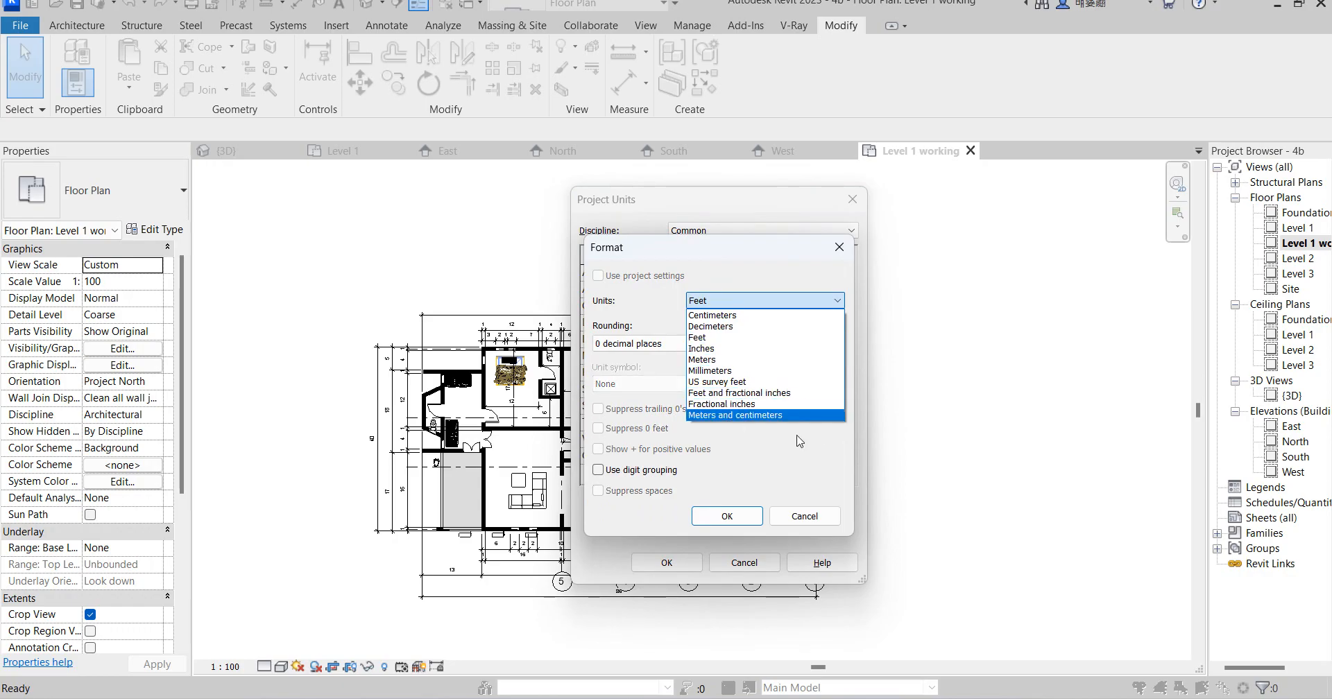
{"action": "left_click", "coordinate": [636, 352]}
{"action": "left_click", "coordinate": [687, 344]}
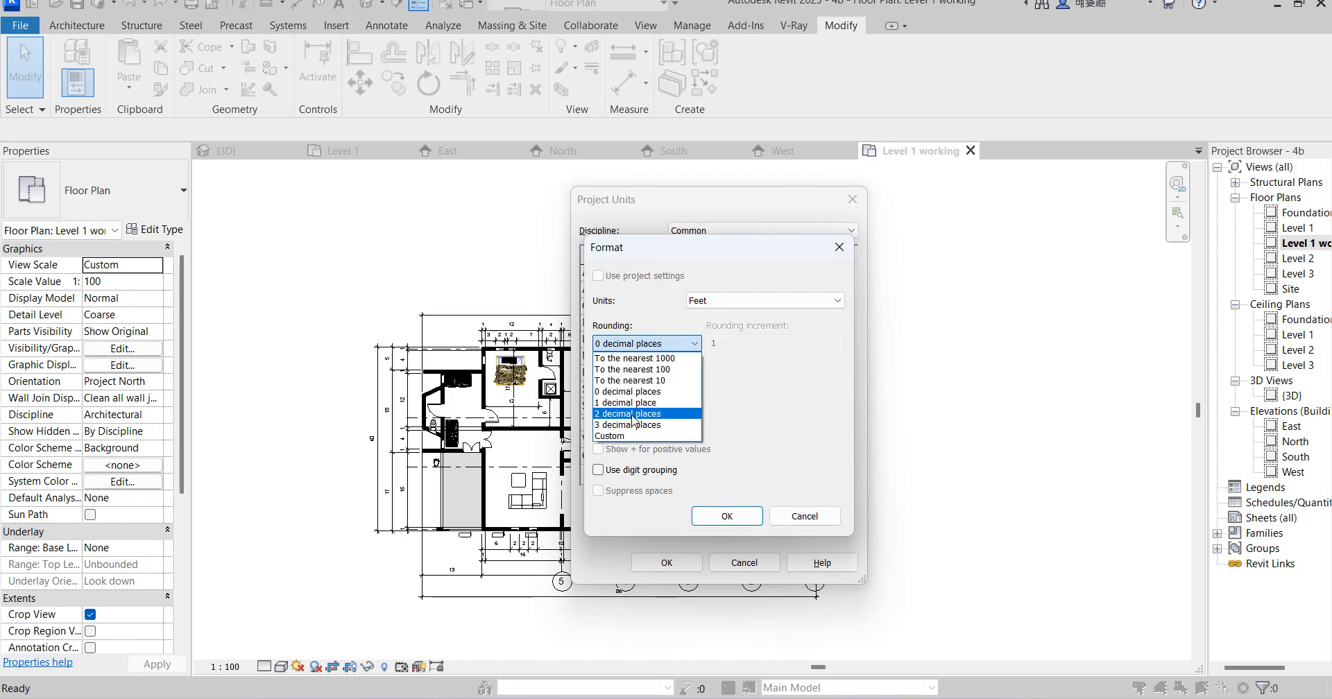
{"action": "left_click", "coordinate": [652, 402]}
{"action": "left_click", "coordinate": [836, 302]}
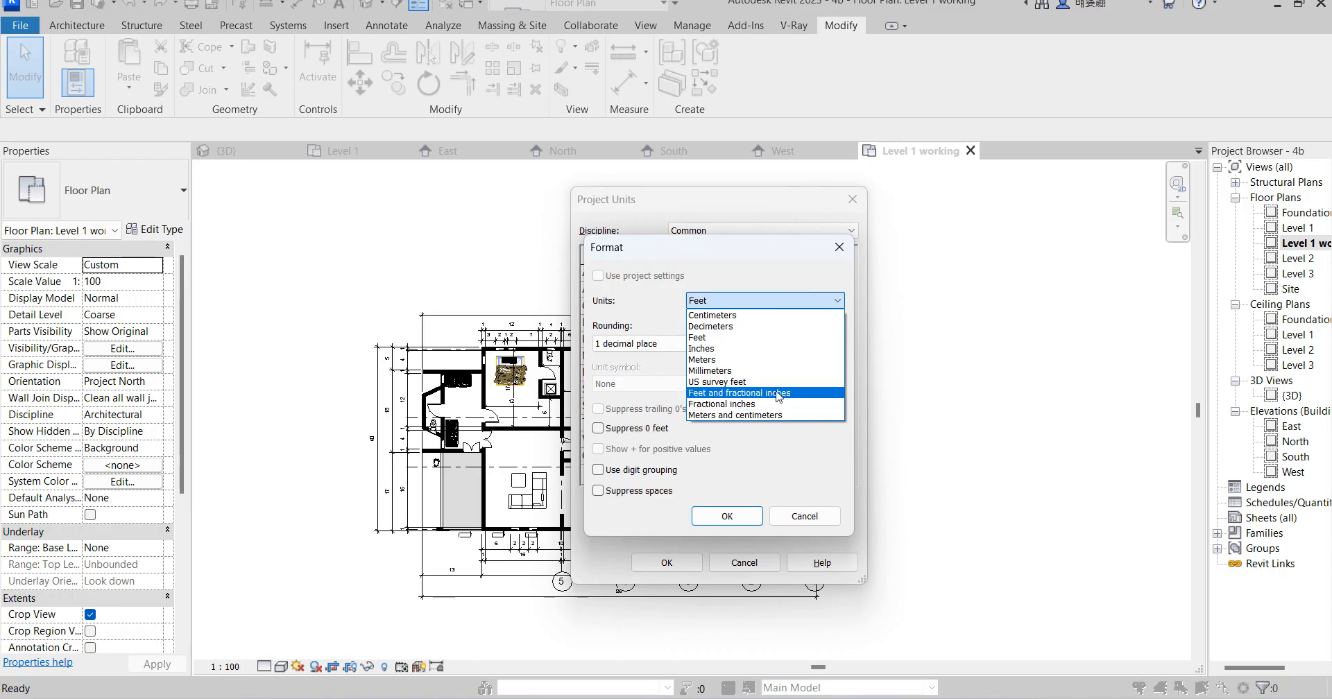
{"action": "left_click", "coordinate": [778, 394]}
{"action": "left_click", "coordinate": [739, 517]}
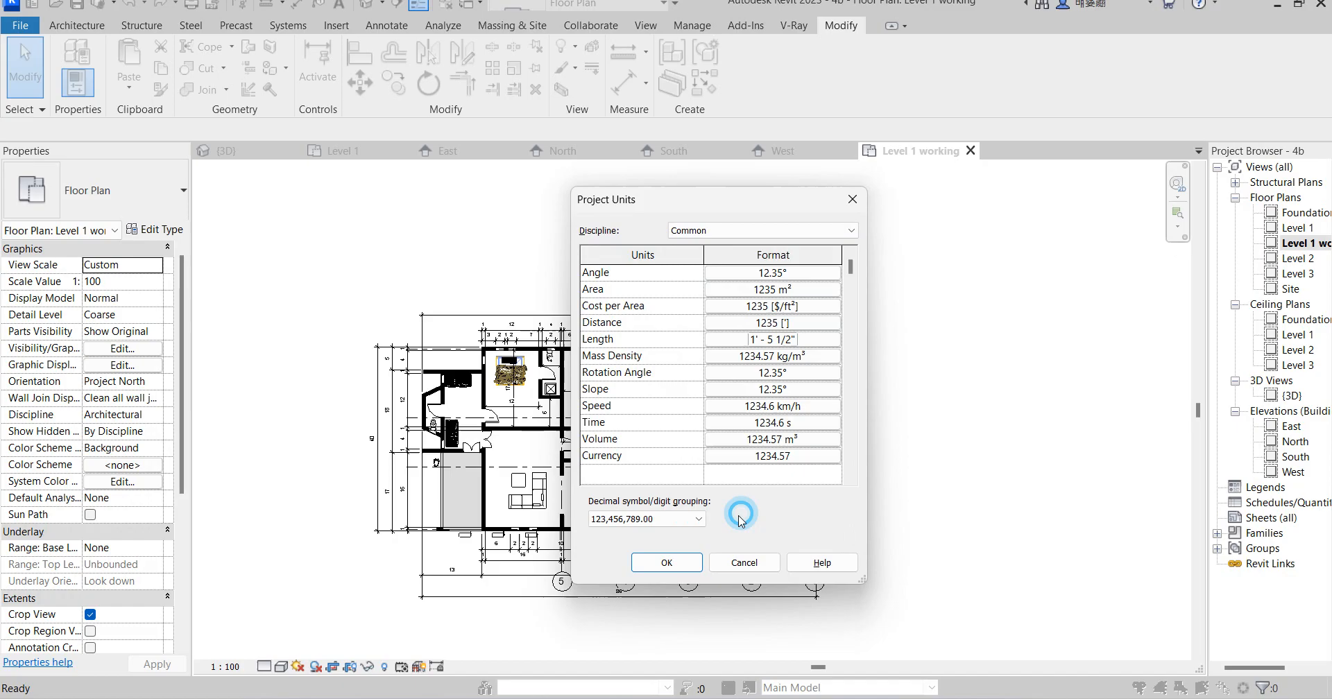
{"action": "left_click", "coordinate": [664, 562]}
Step: Move the room dimension string above the two western bedrooms upward, in line with the string over the large tiled area
{"action": "scroll", "coordinate": [558, 290], "scroll_direction": "up", "scroll_amount": 5}
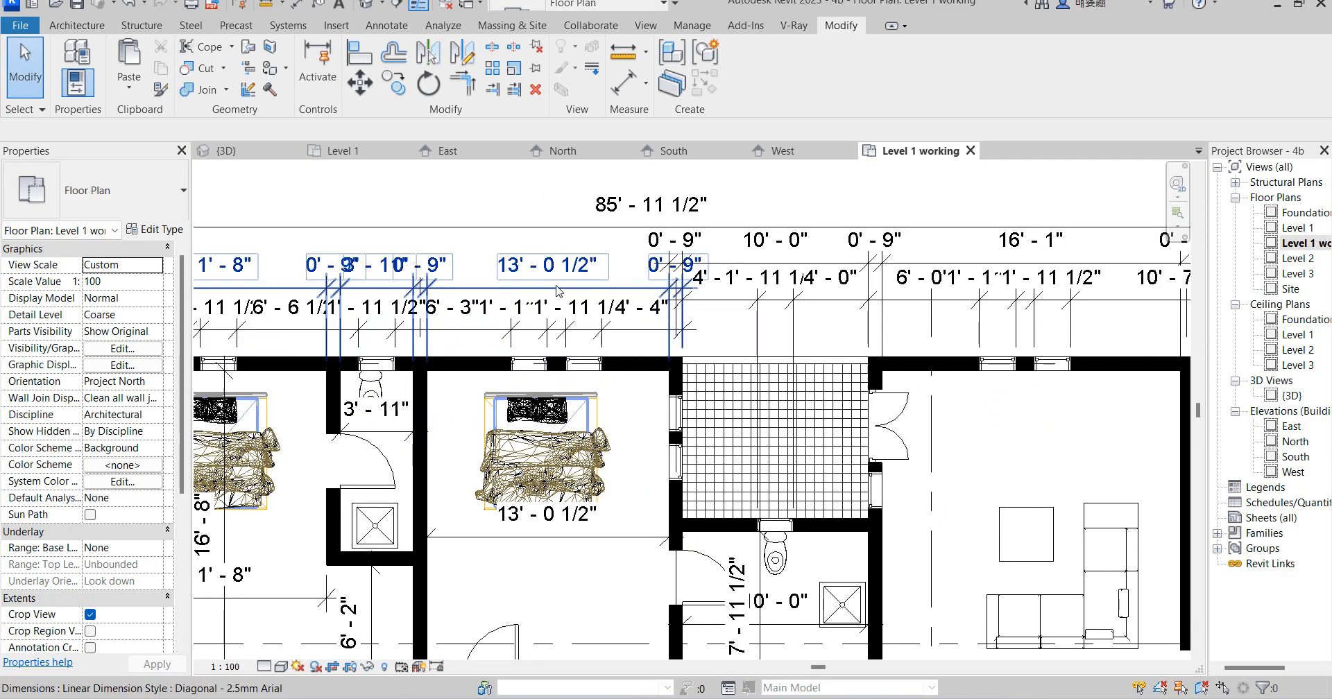
{"action": "scroll", "coordinate": [524, 277], "scroll_direction": "down", "scroll_amount": 5}
{"action": "scroll", "coordinate": [784, 293], "scroll_direction": "up", "scroll_amount": 2}
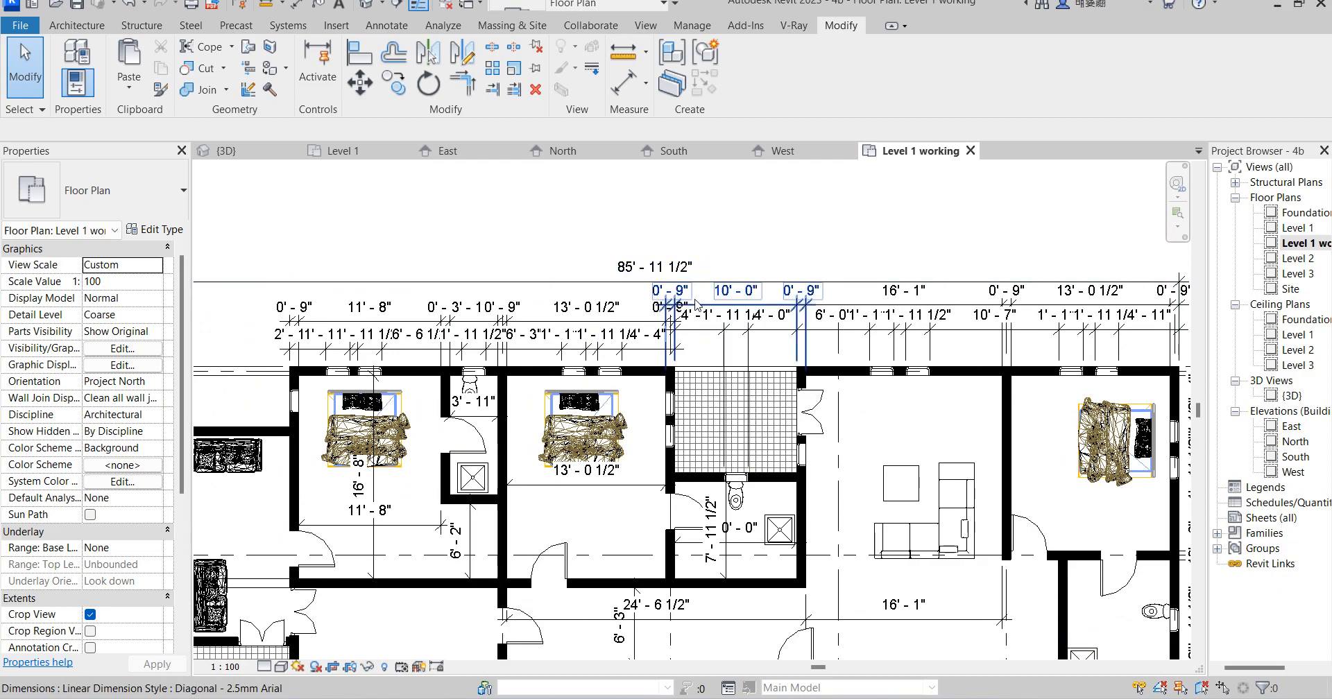
{"action": "scroll", "coordinate": [576, 292], "scroll_direction": "down", "scroll_amount": 3}
{"action": "scroll", "coordinate": [603, 300], "scroll_direction": "up", "scroll_amount": 2}
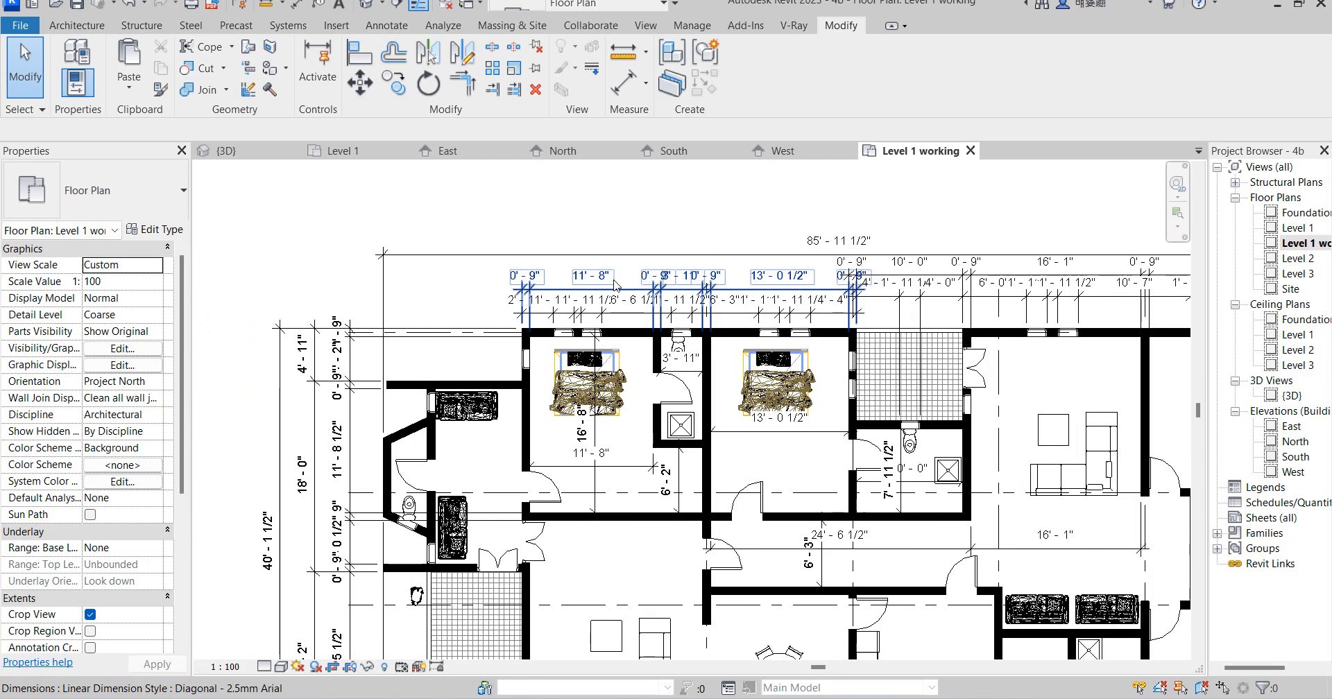
{"action": "scroll", "coordinate": [577, 284], "scroll_direction": "up", "scroll_amount": 2}
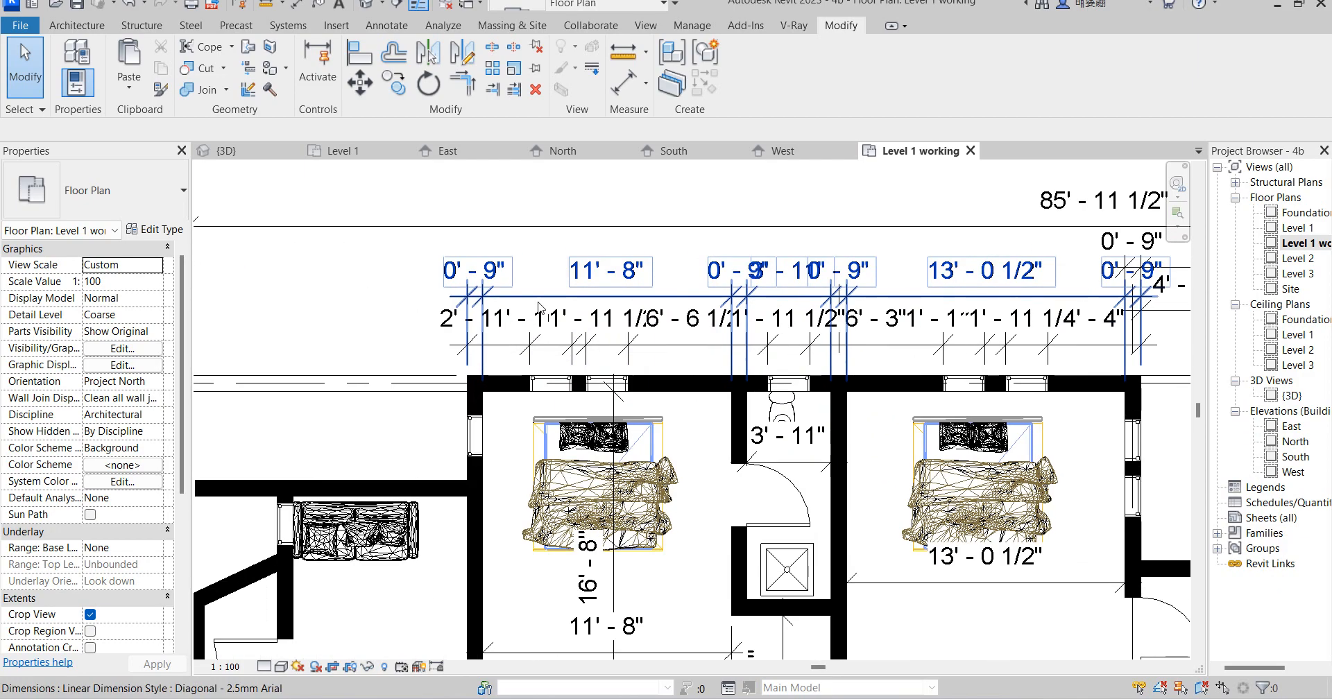
{"action": "left_click", "coordinate": [535, 298]}
{"action": "mouse_move", "coordinate": [529, 297]}
{"action": "left_mouse_down"}
{"action": "mouse_move", "coordinate": [535, 258]}
{"action": "mouse_move", "coordinate": [540, 278]}
{"action": "mouse_move", "coordinate": [518, 296]}
{"action": "left_mouse_up"}
{"action": "scroll", "coordinate": [475, 308], "scroll_direction": "down", "scroll_amount": 3}
{"action": "left_click", "coordinate": [537, 221]}
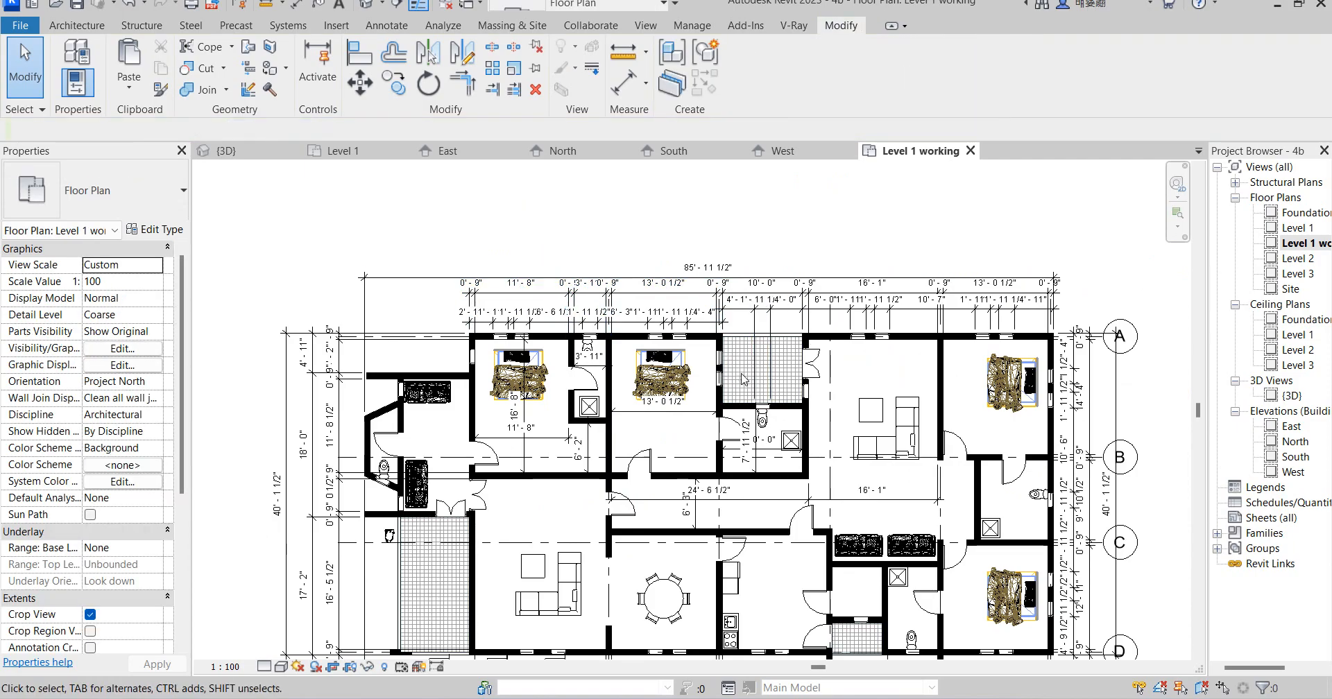
Step: Set the project length format to Feet with 0 decimal places and no unit symbol
{"action": "key", "text": "n"}
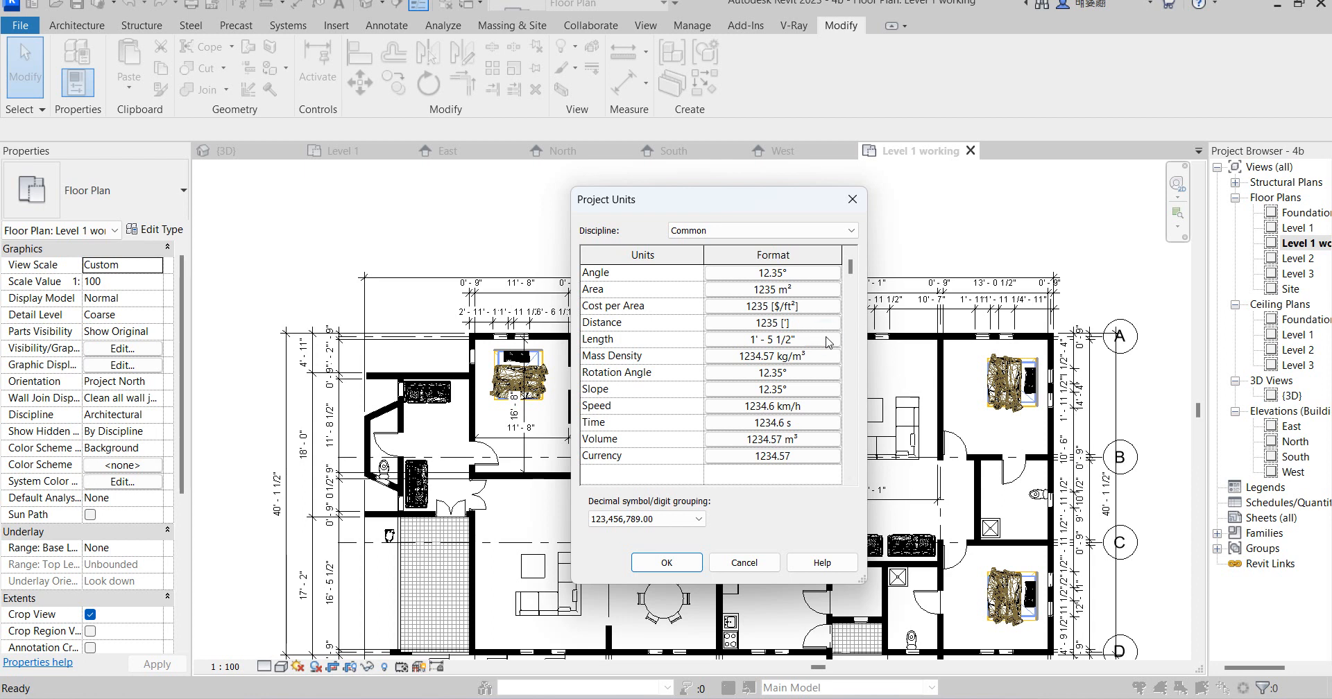
{"action": "left_click", "coordinate": [829, 340]}
{"action": "left_click", "coordinate": [837, 301]}
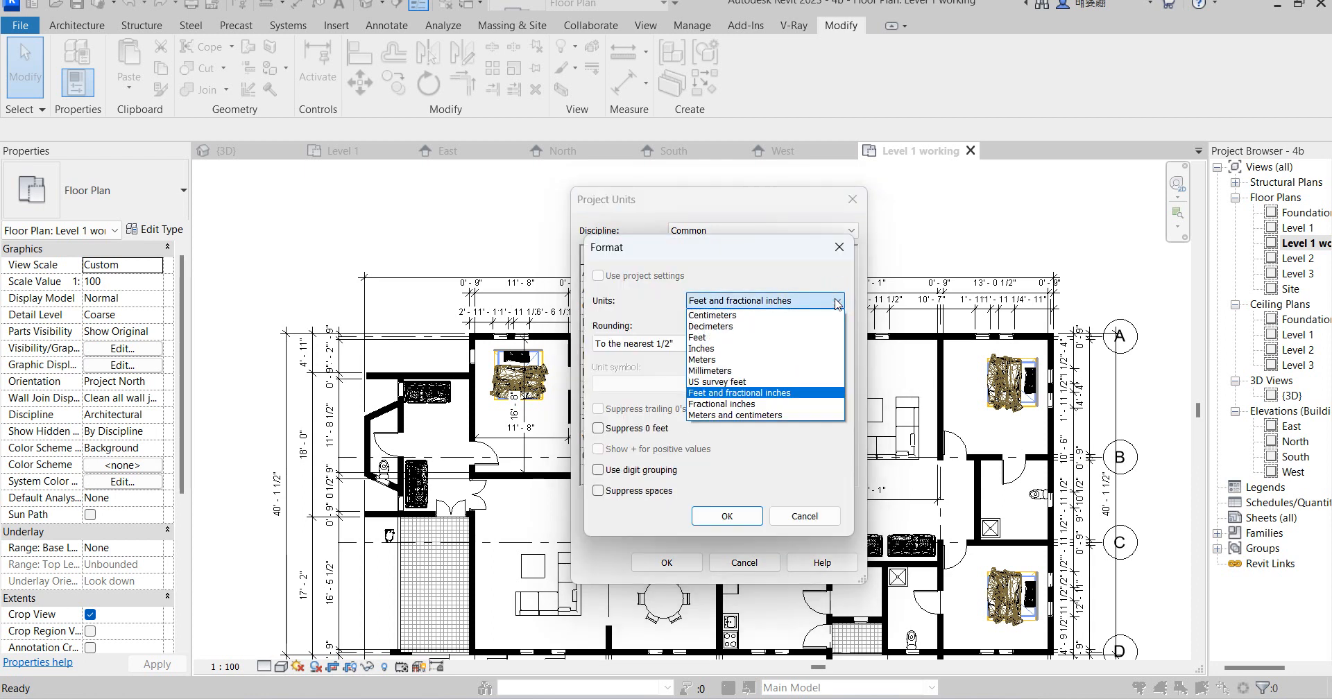
{"action": "left_click", "coordinate": [752, 338]}
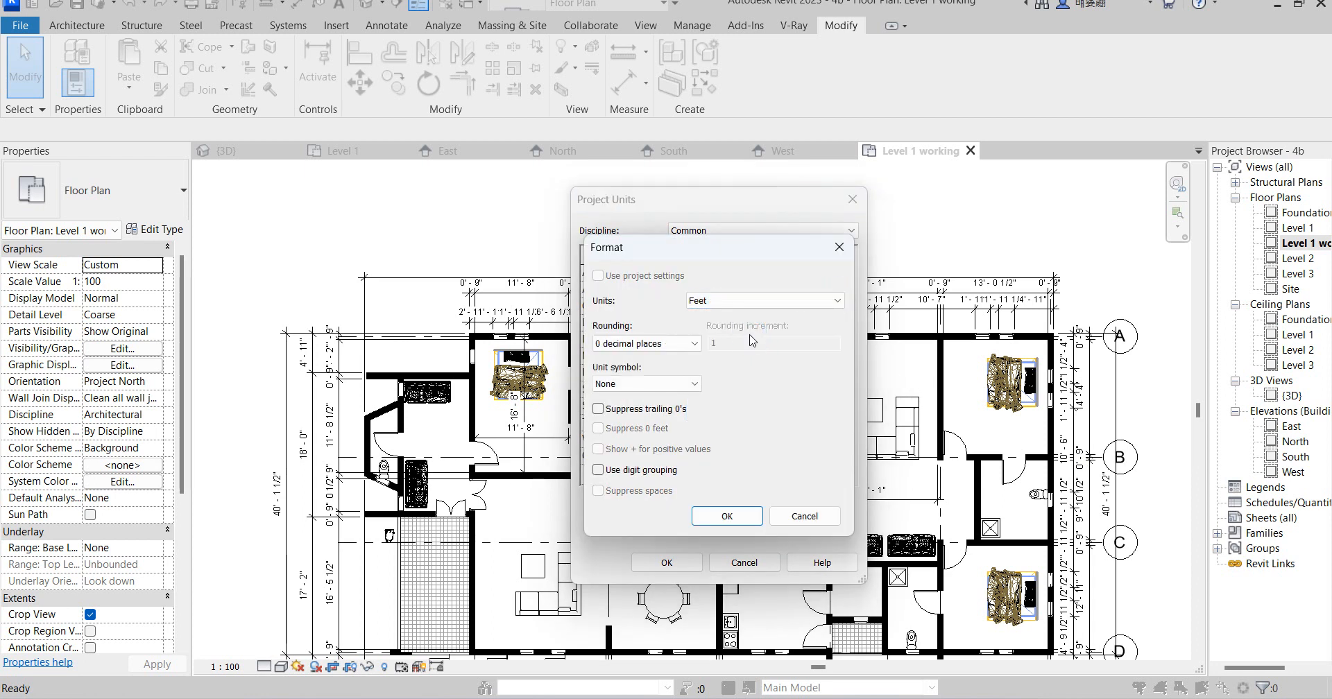
{"action": "left_click", "coordinate": [682, 384]}
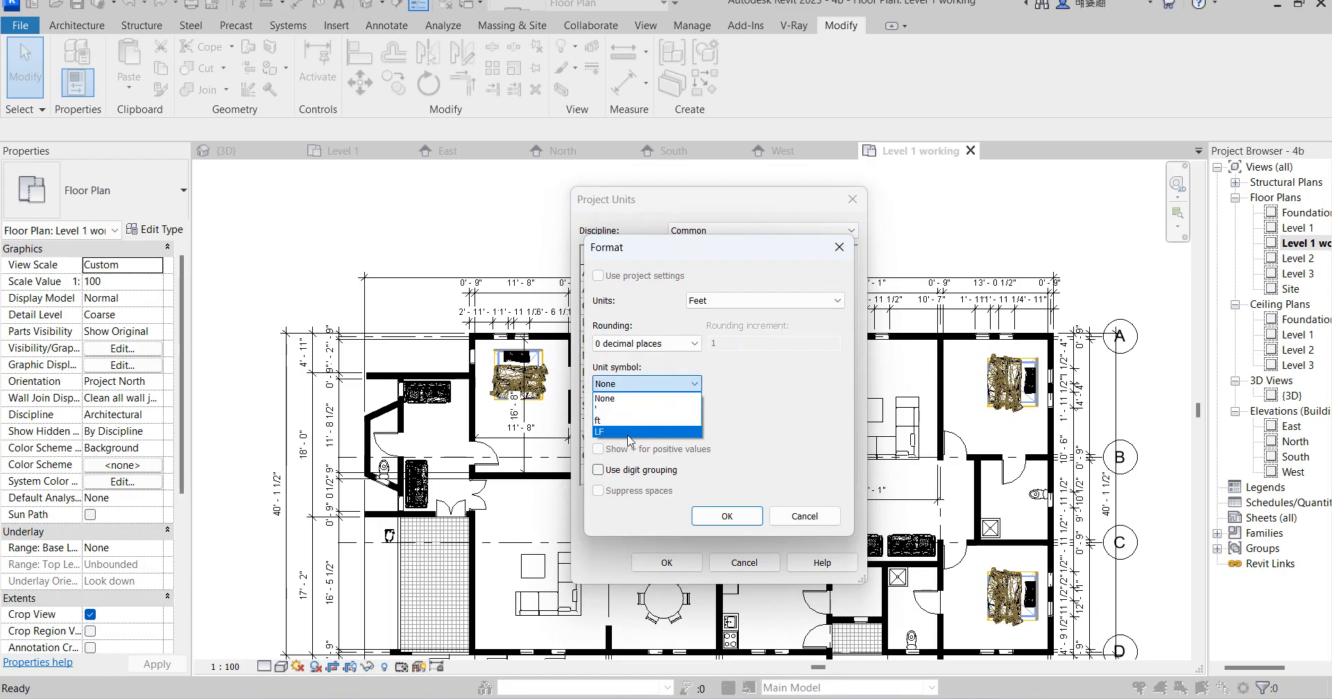
{"action": "left_click", "coordinate": [773, 414]}
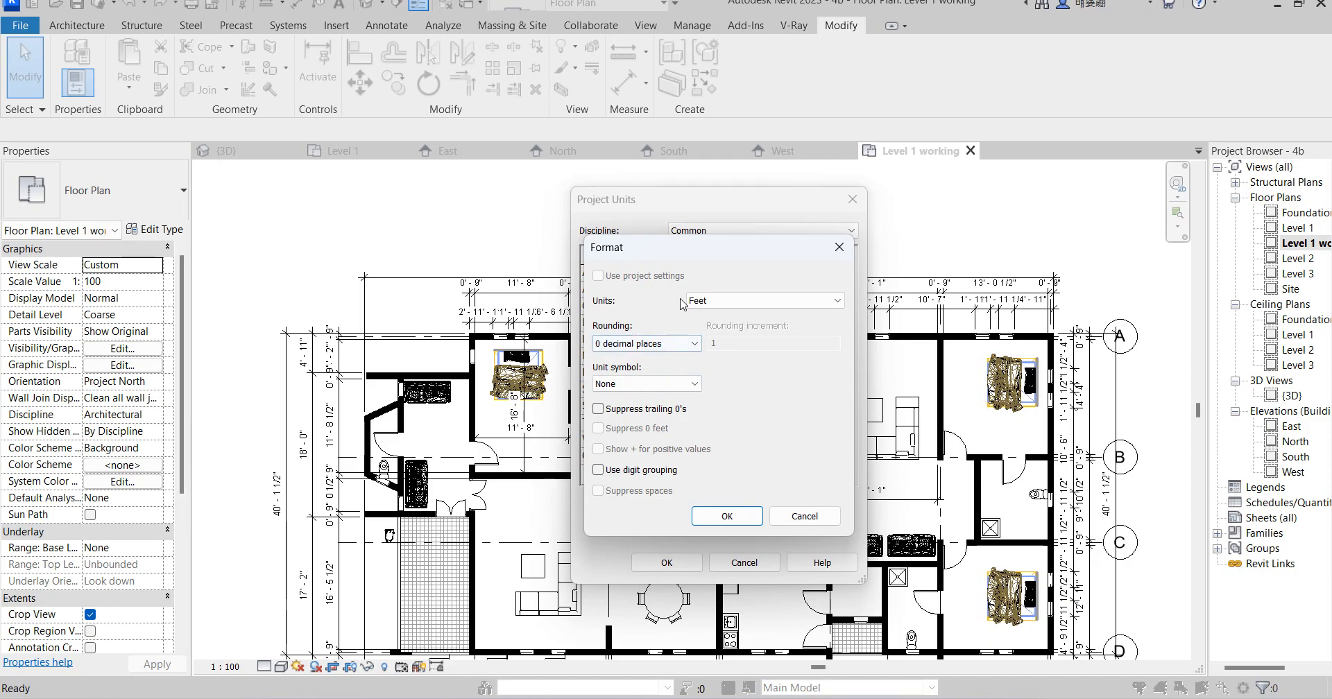
{"action": "left_click", "coordinate": [745, 517]}
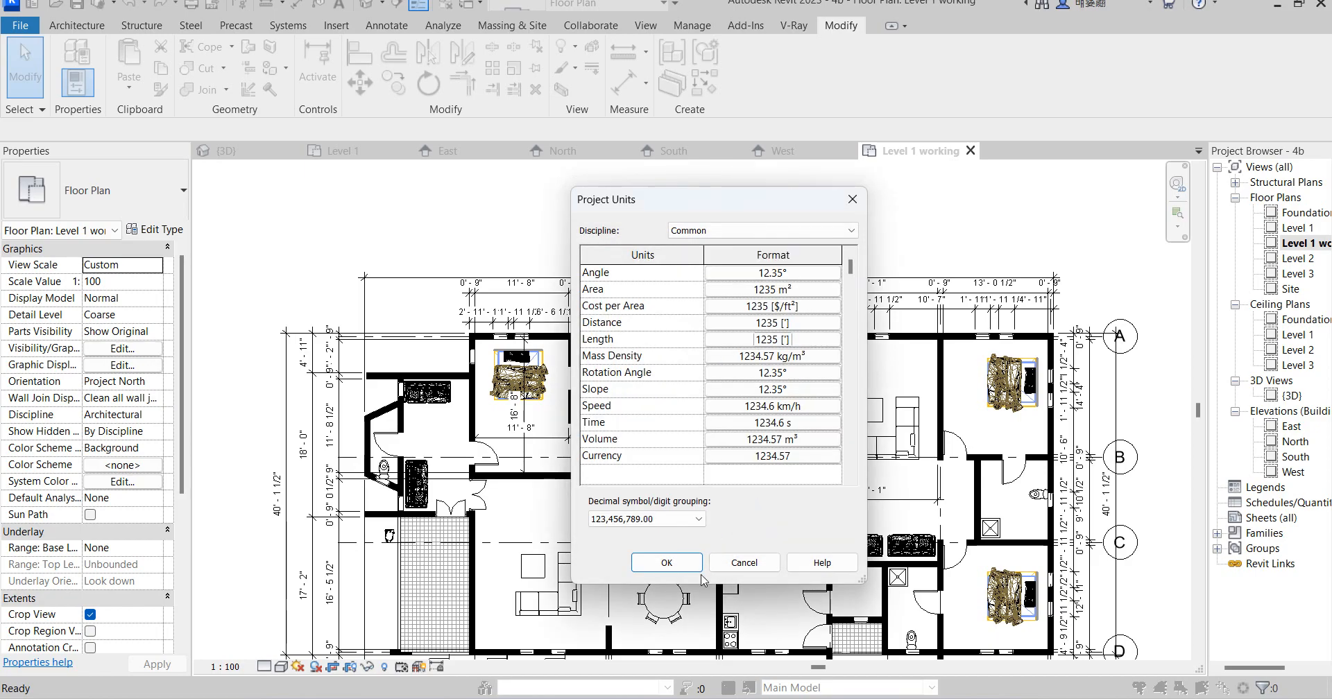
{"action": "left_click", "coordinate": [666, 563]}
{"action": "scroll", "coordinate": [455, 279], "scroll_direction": "up", "scroll_amount": 3}
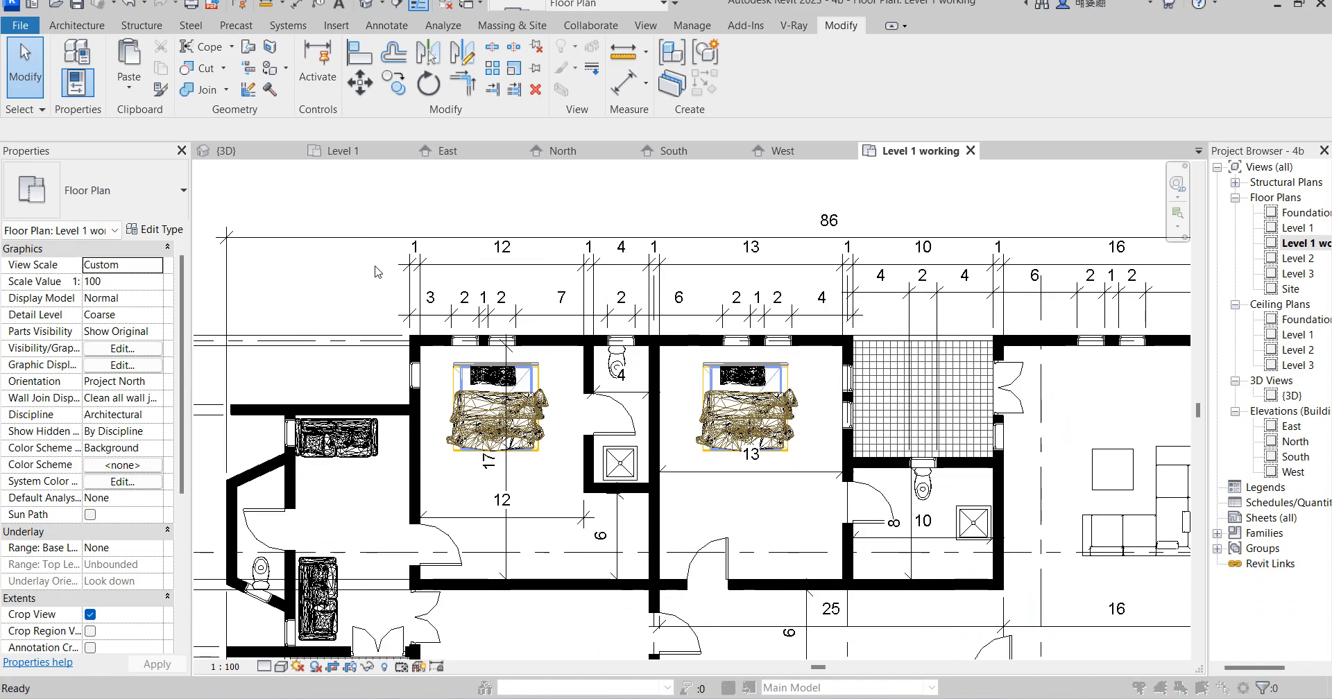
Step: Set the project length format to Fractional inches, rounded to the nearest 1/2"
{"action": "key", "text": "u"}
{"action": "key", "text": "n"}
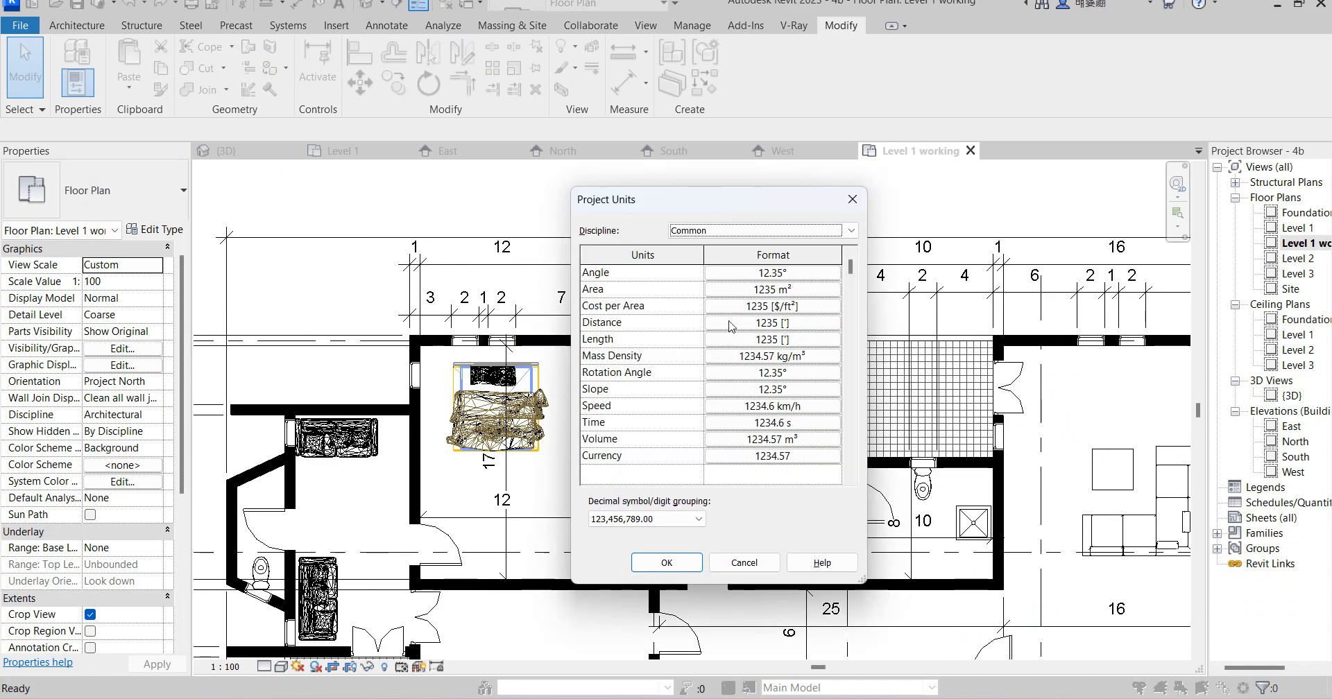
{"action": "left_click", "coordinate": [805, 340]}
{"action": "left_click", "coordinate": [798, 303]}
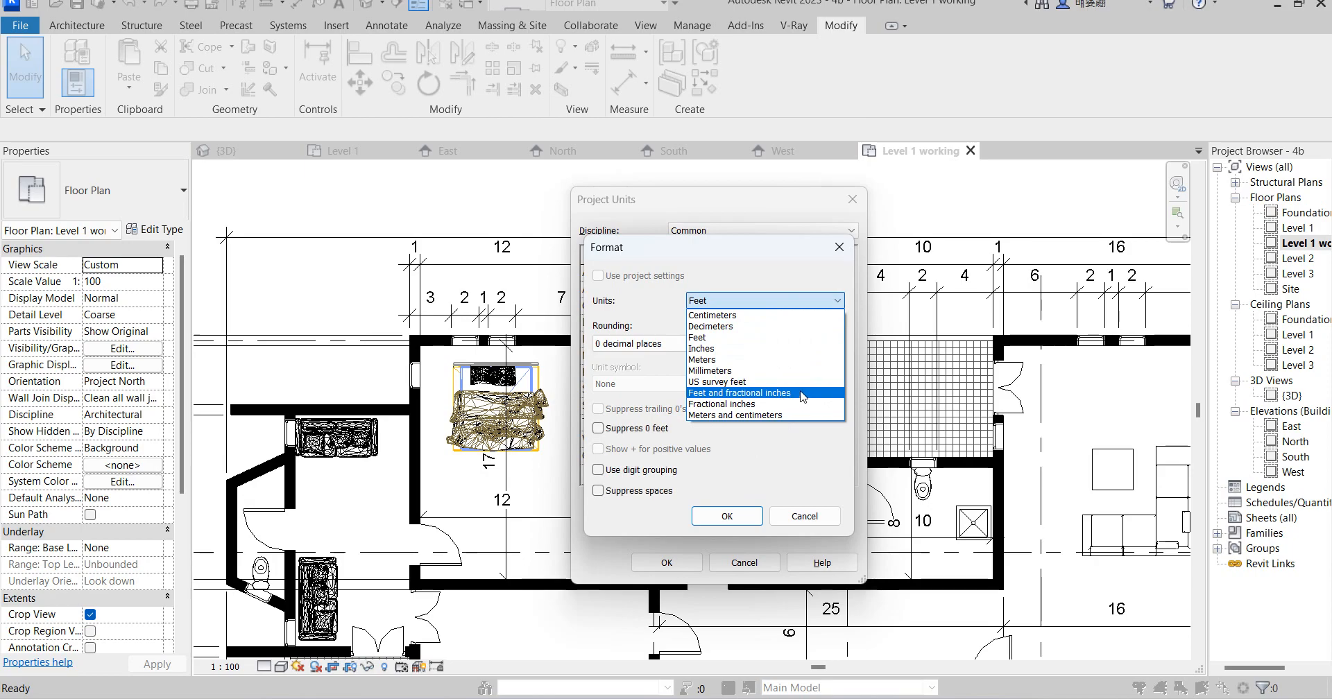
{"action": "left_click", "coordinate": [737, 404]}
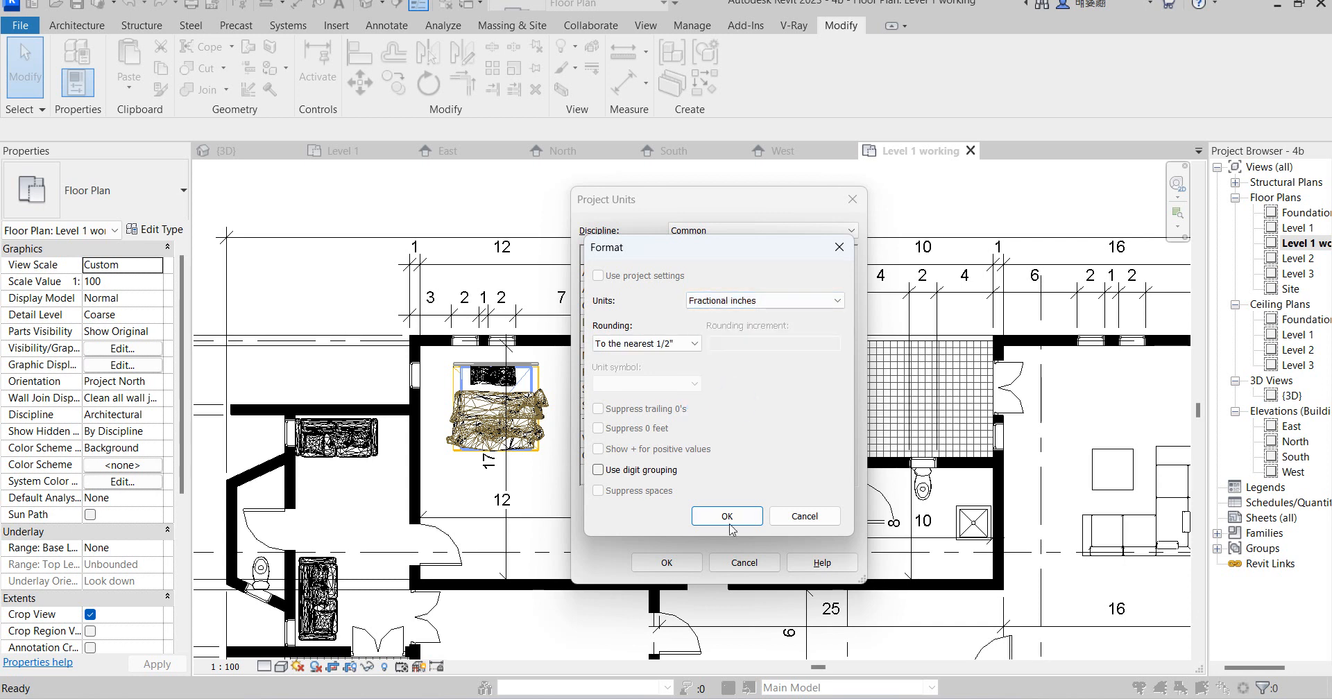
{"action": "left_click", "coordinate": [734, 520]}
{"action": "left_click", "coordinate": [682, 562]}
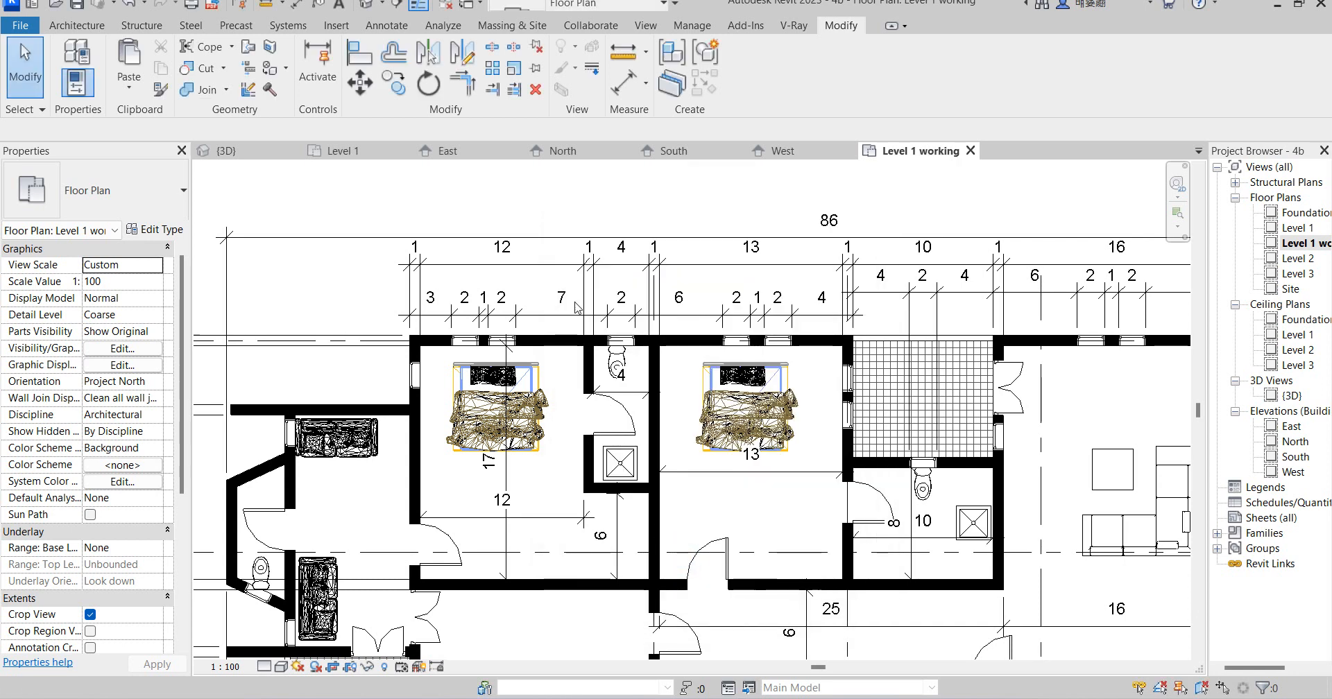
Step: Move the window dimension string above the two western bedrooms upward, in line with the string over the adjoining tiled area
{"action": "scroll", "coordinate": [516, 256], "scroll_direction": "up", "scroll_amount": 2}
{"action": "scroll", "coordinate": [701, 279], "scroll_direction": "down", "scroll_amount": 2}
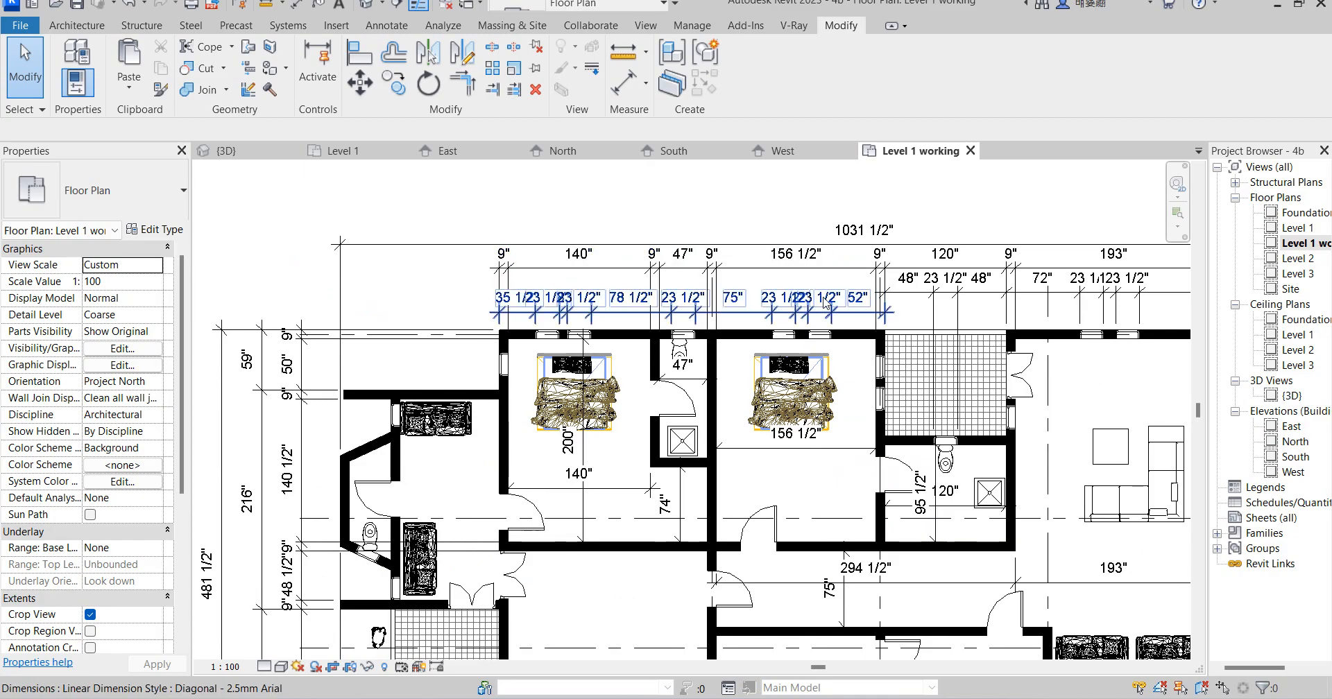
{"action": "scroll", "coordinate": [736, 305], "scroll_direction": "down", "scroll_amount": 3}
{"action": "scroll", "coordinate": [761, 313], "scroll_direction": "up", "scroll_amount": 3}
{"action": "scroll", "coordinate": [763, 311], "scroll_direction": "up", "scroll_amount": 2}
{"action": "scroll", "coordinate": [770, 294], "scroll_direction": "up", "scroll_amount": 3}
{"action": "left_click_drag", "start_coordinate": [771, 294], "coordinate": [777, 244]}
{"action": "scroll", "coordinate": [777, 244], "scroll_direction": "down", "scroll_amount": 5}
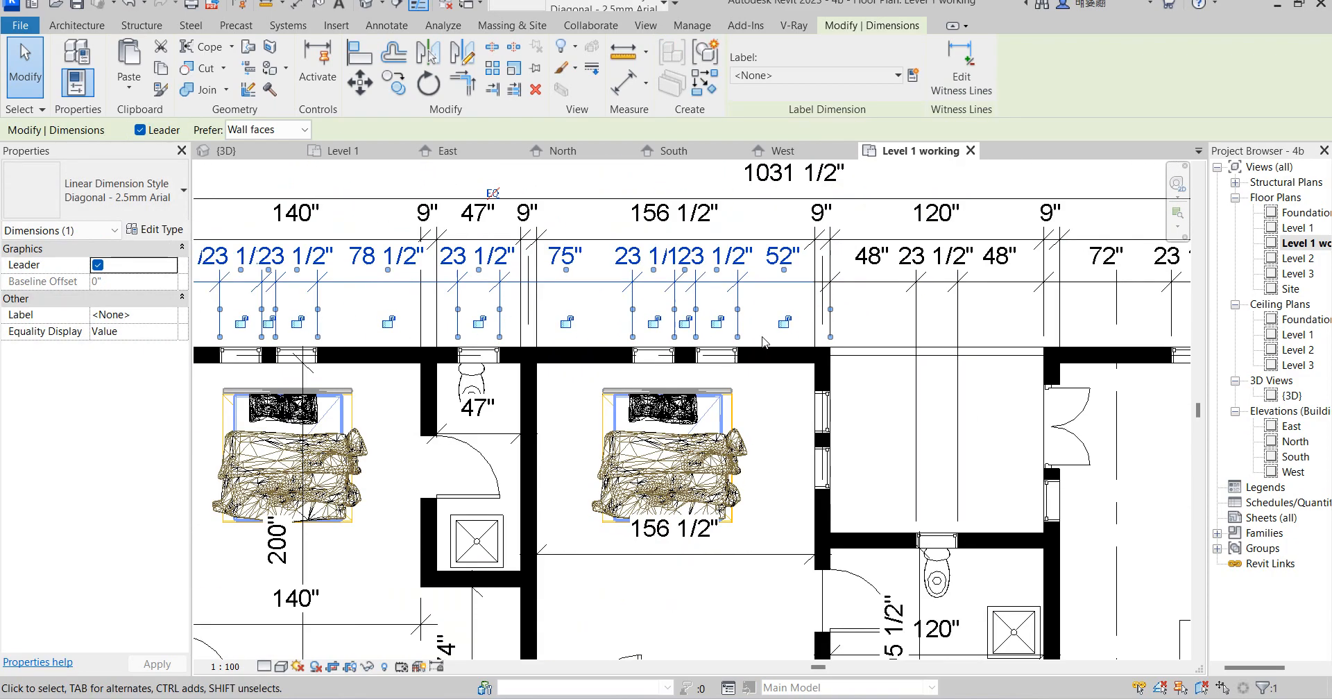
{"action": "scroll", "coordinate": [796, 351], "scroll_direction": "up", "scroll_amount": 3}
{"action": "scroll", "coordinate": [857, 333], "scroll_direction": "up", "scroll_amount": 3}
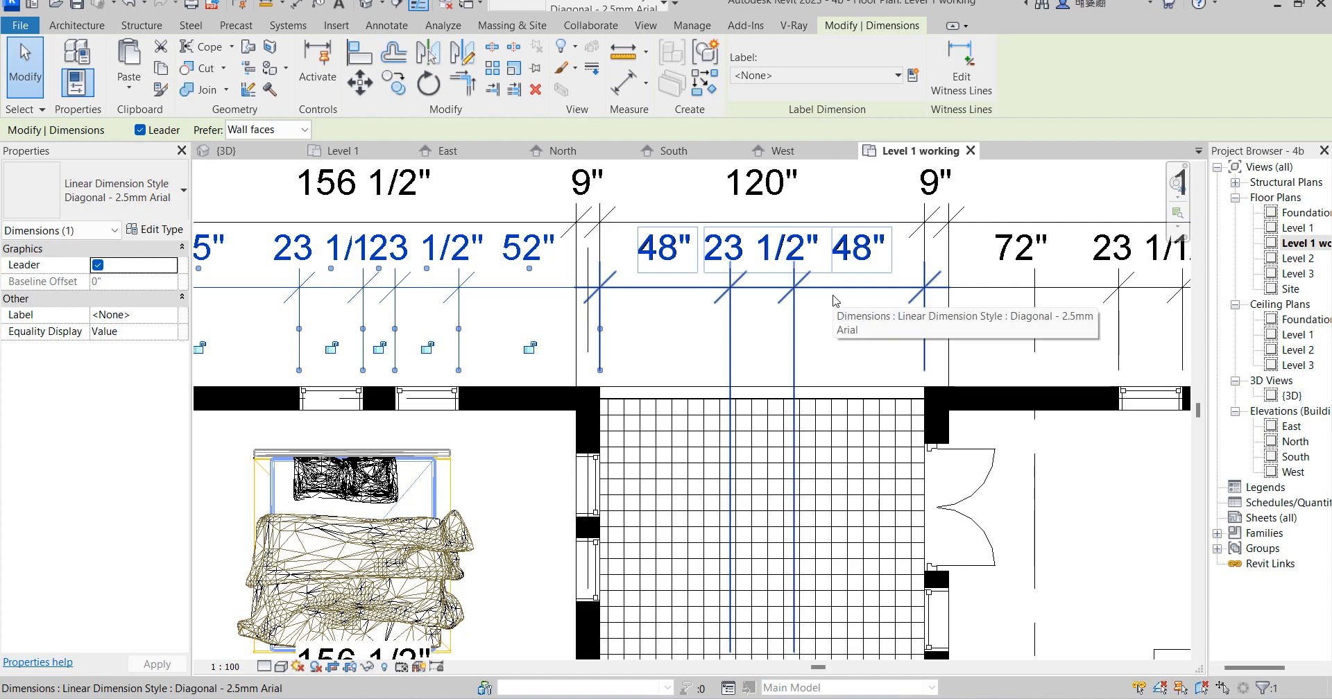
Step: Choose Feet and fractional inches, rounded to the nearest 1/2", as the format for the project length units
{"action": "key", "text": "n"}
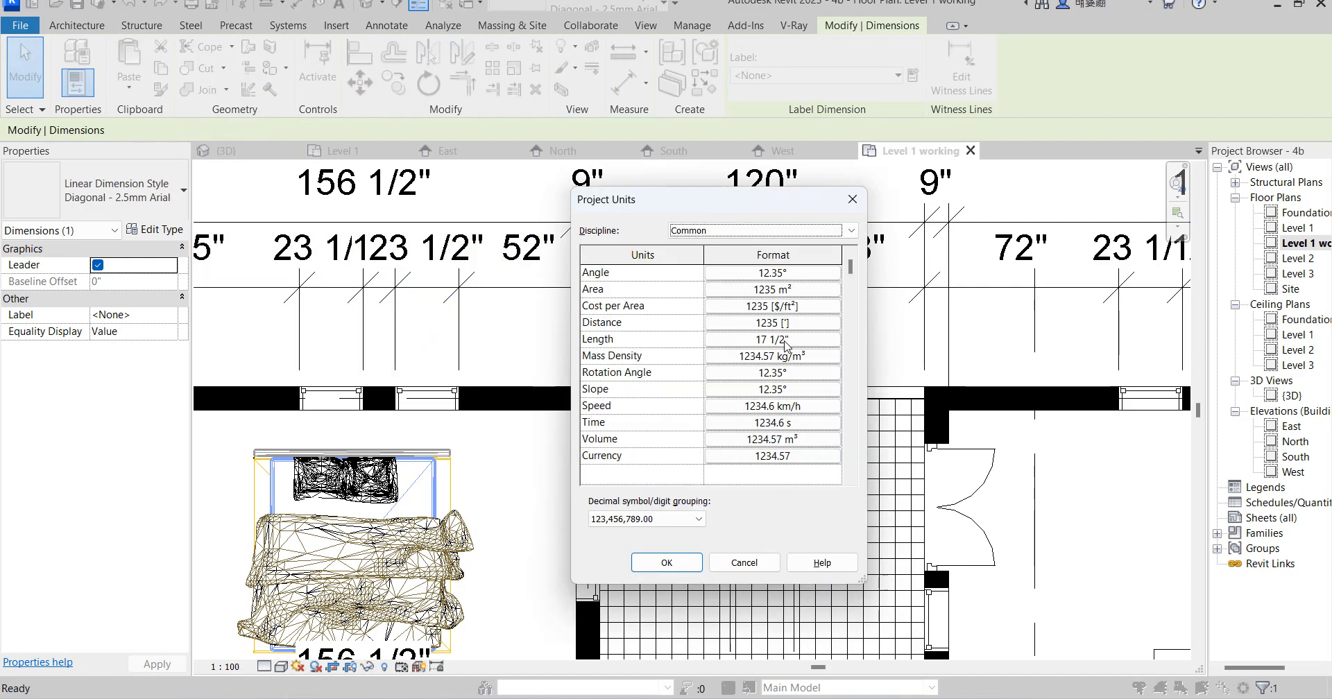
{"action": "left_click", "coordinate": [789, 340]}
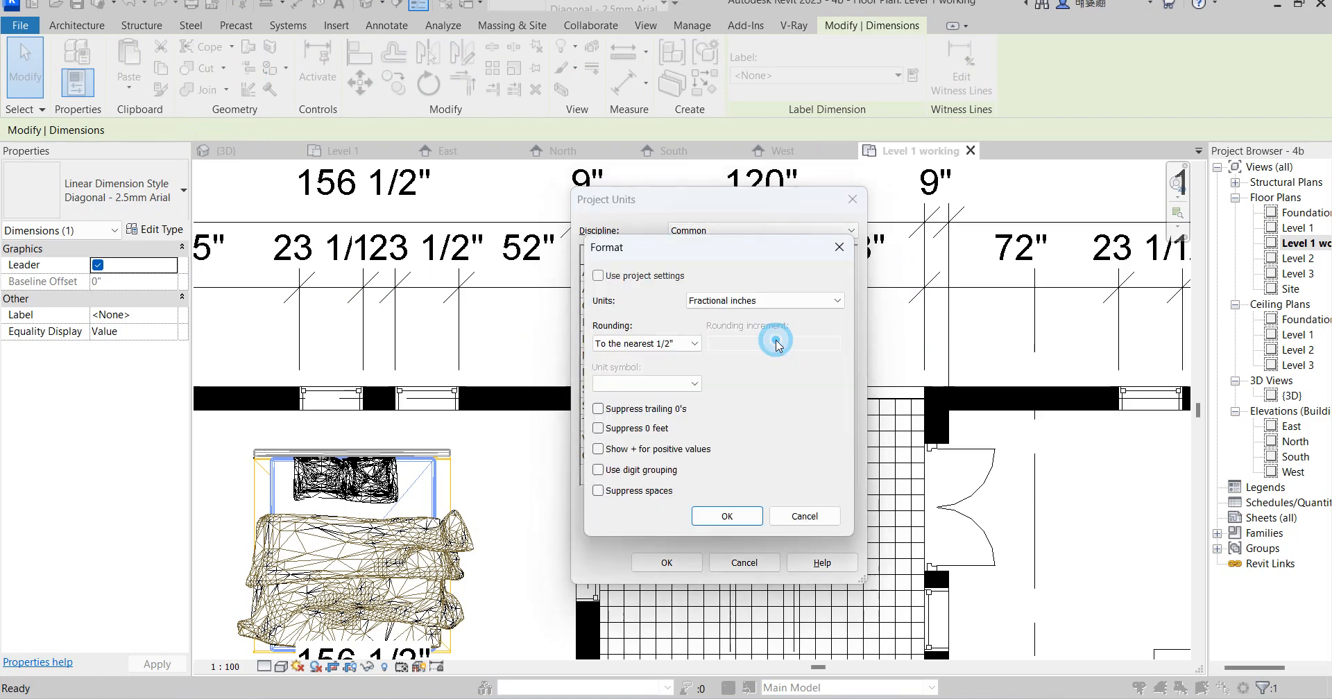
{"action": "left_click", "coordinate": [816, 300]}
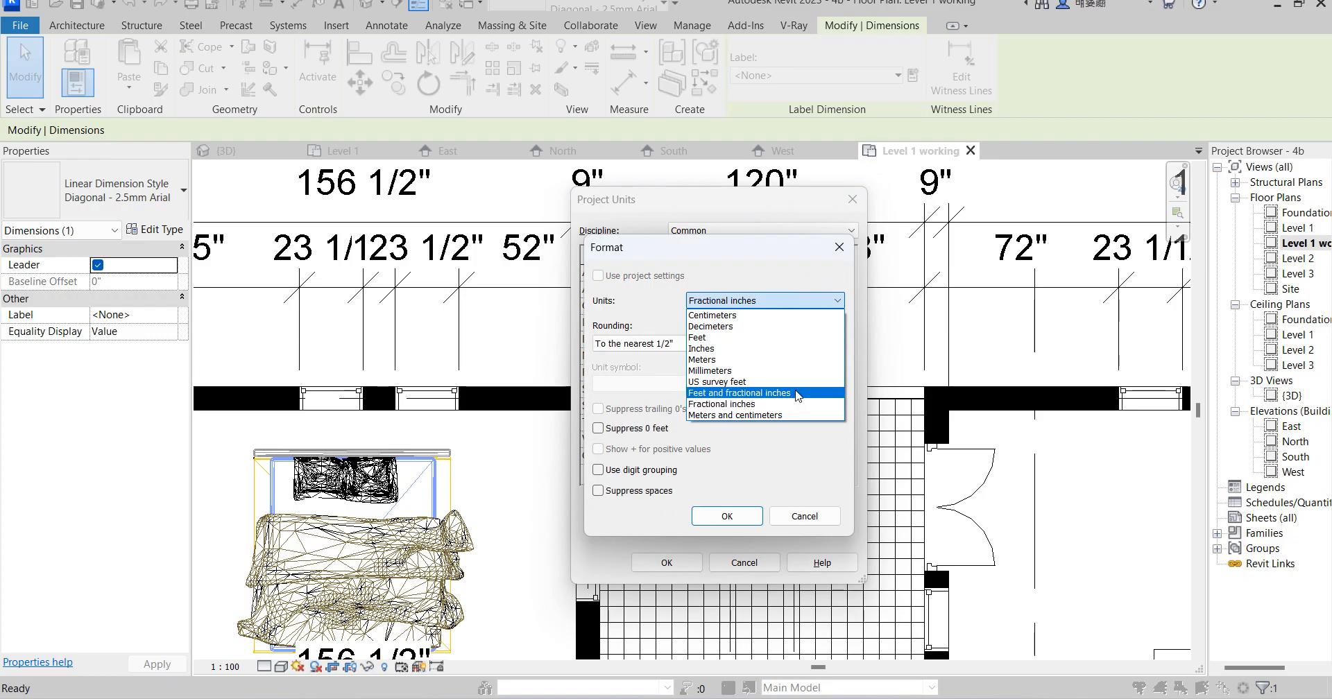
{"action": "left_click", "coordinate": [769, 393]}
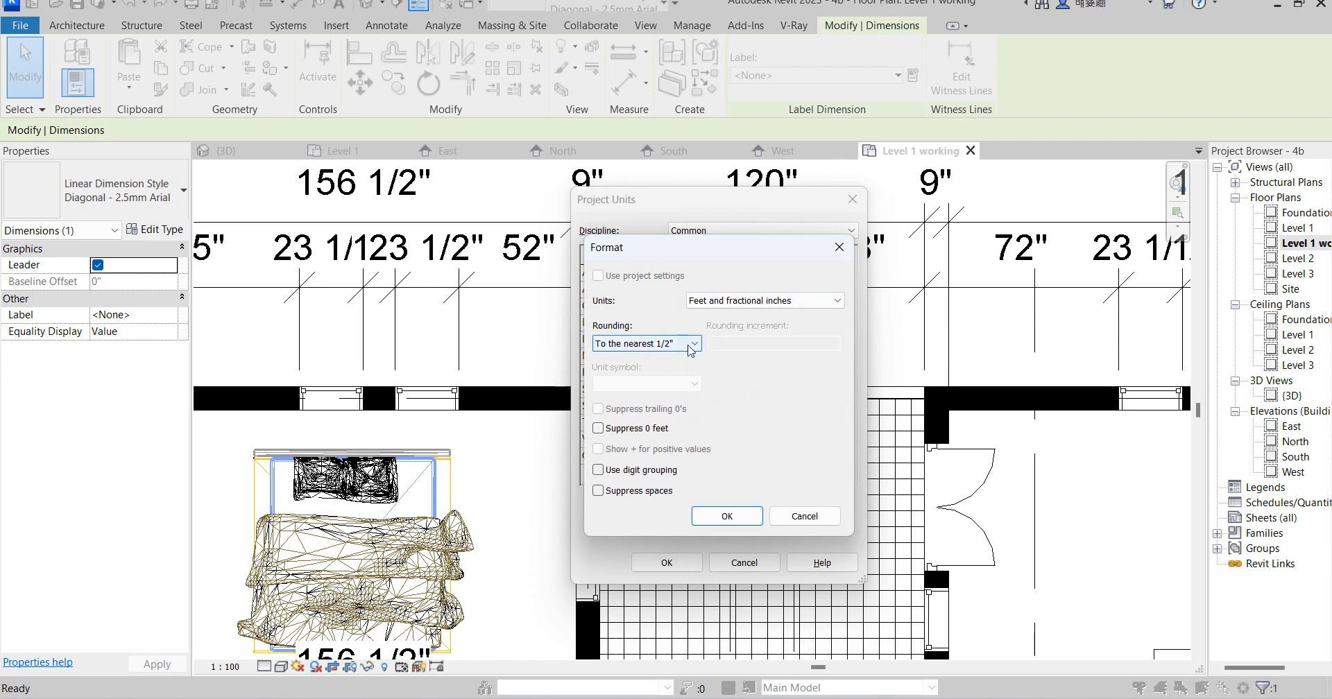
{"action": "left_click", "coordinate": [653, 343]}
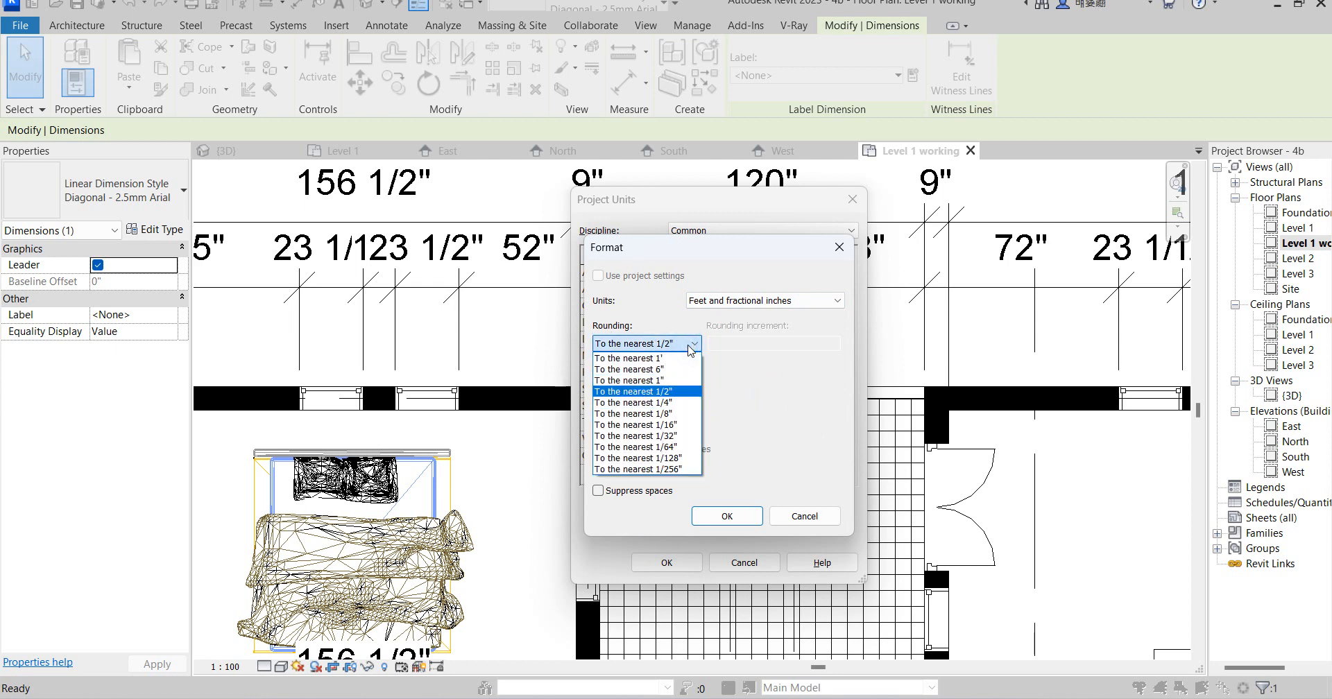
{"action": "left_click", "coordinate": [692, 345]}
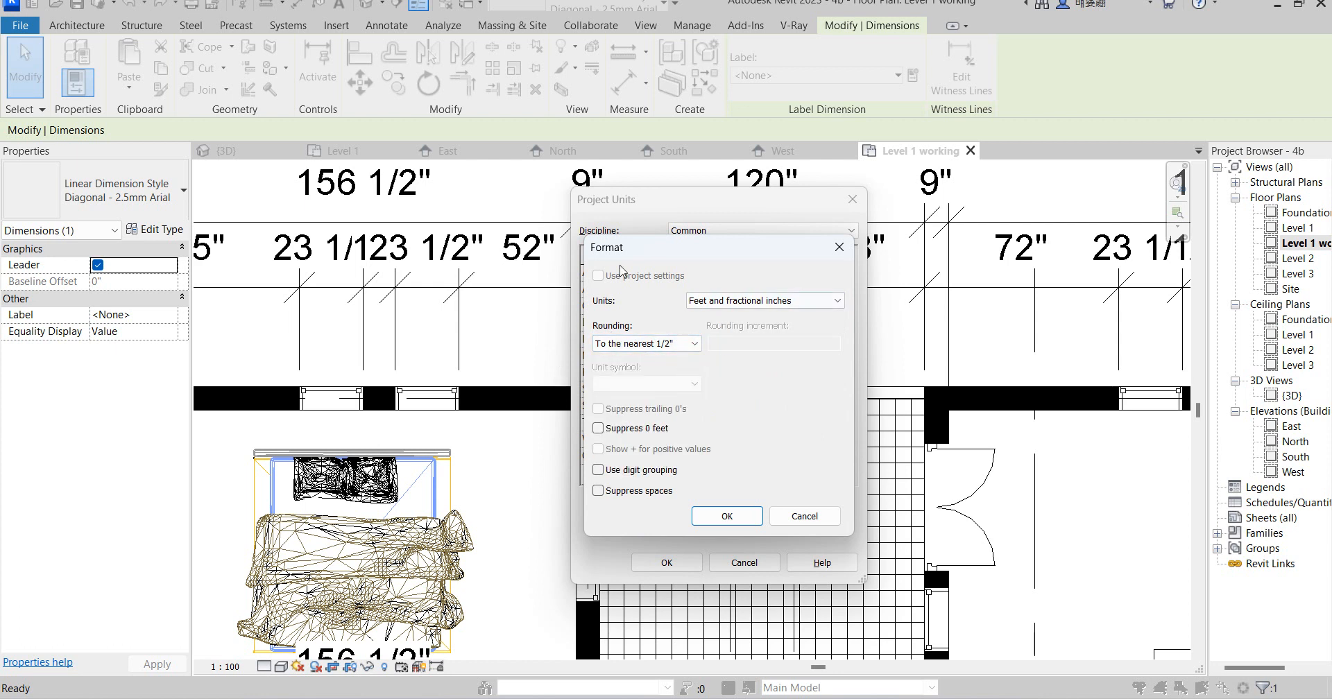
{"action": "left_click", "coordinate": [689, 347]}
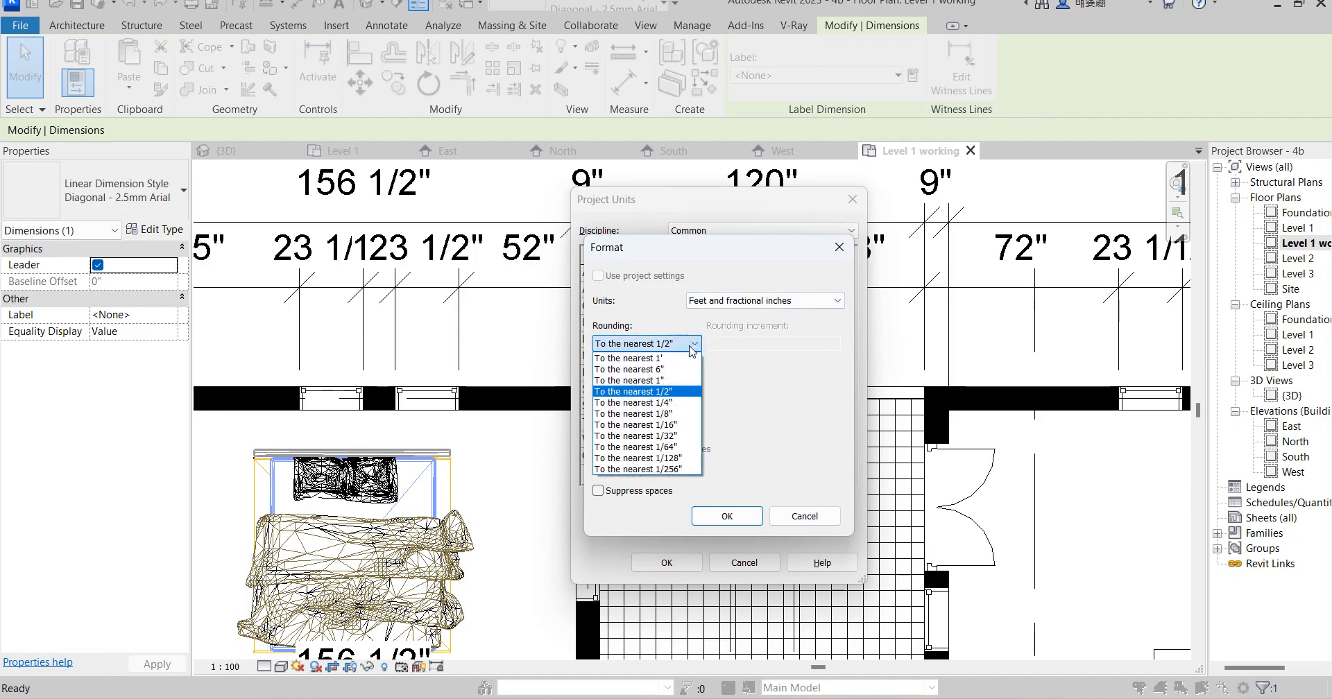
{"action": "left_click", "coordinate": [725, 513]}
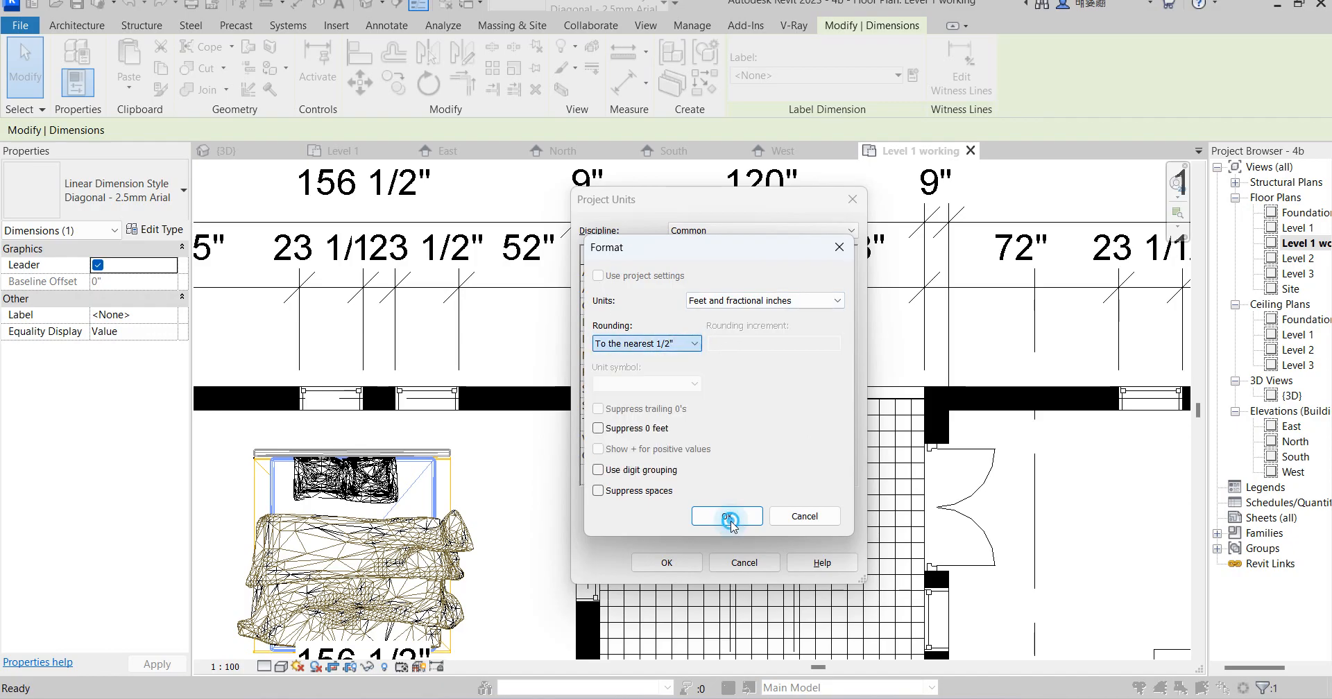
Step: Set the project length format to Feet with 0 decimal places and the ft unit symbol
{"action": "left_click", "coordinate": [791, 300]}
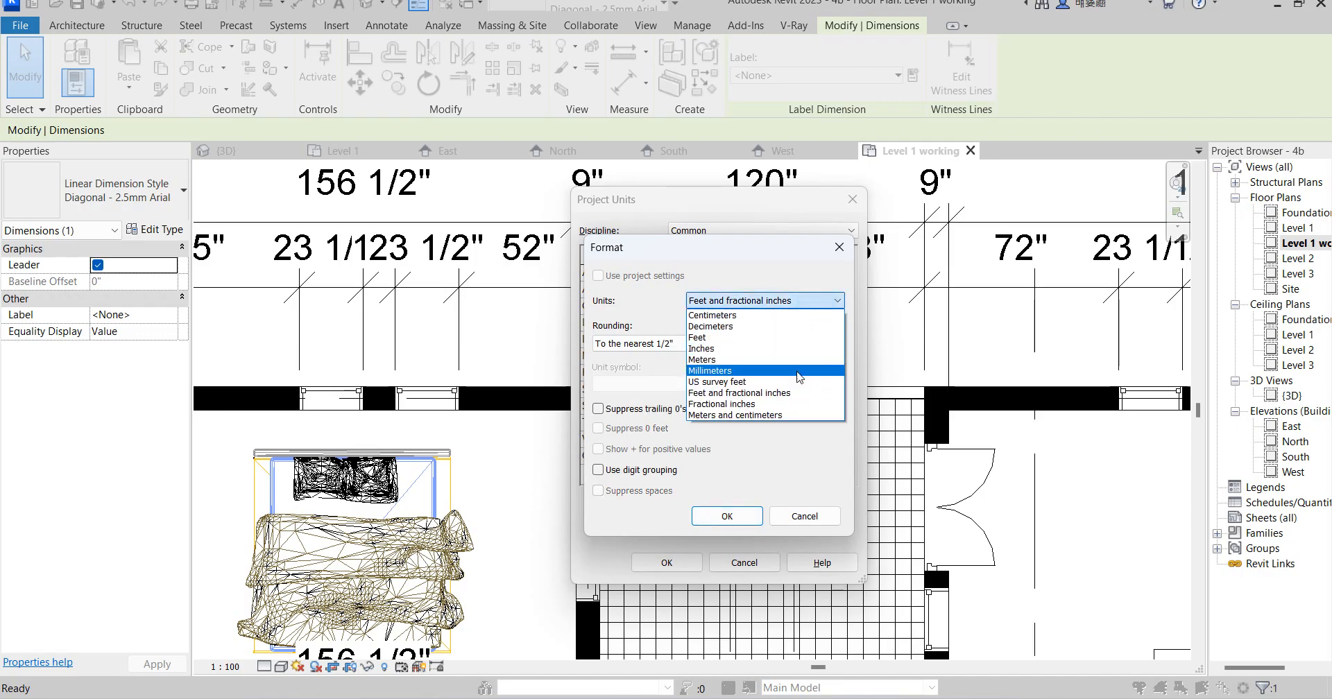
{"action": "left_click", "coordinate": [741, 337]}
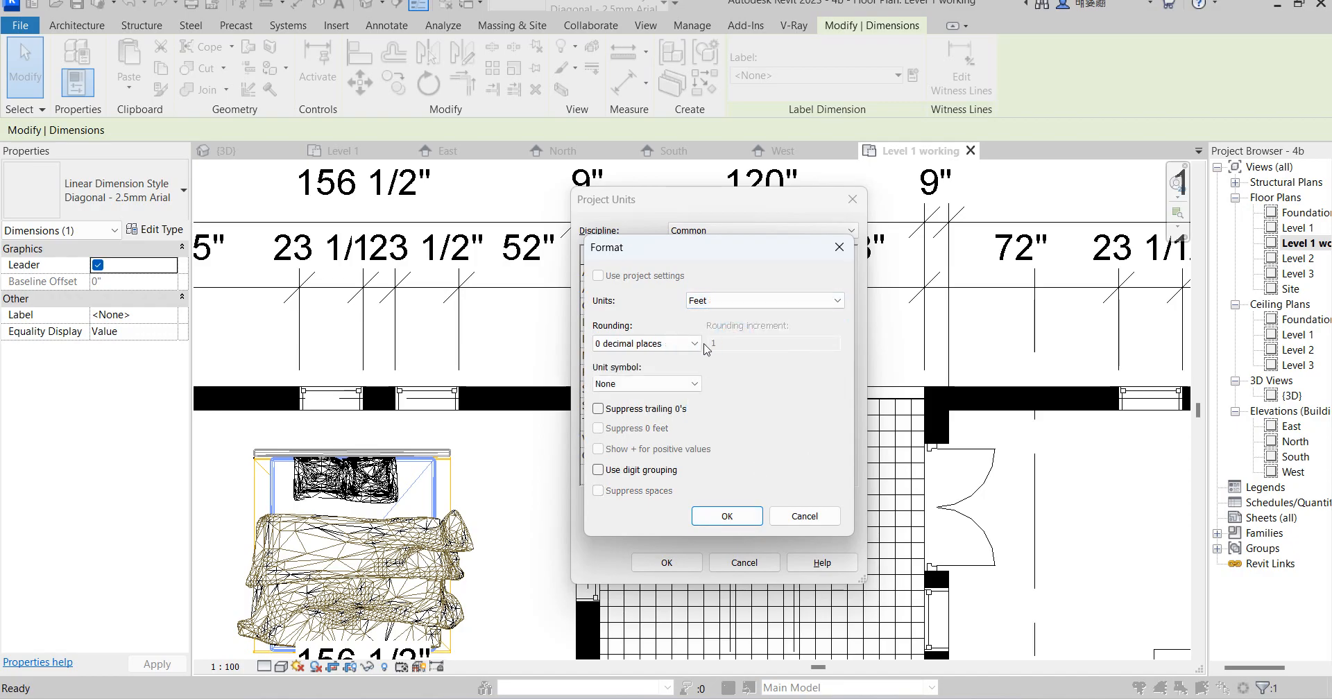
{"action": "left_click", "coordinate": [697, 385]}
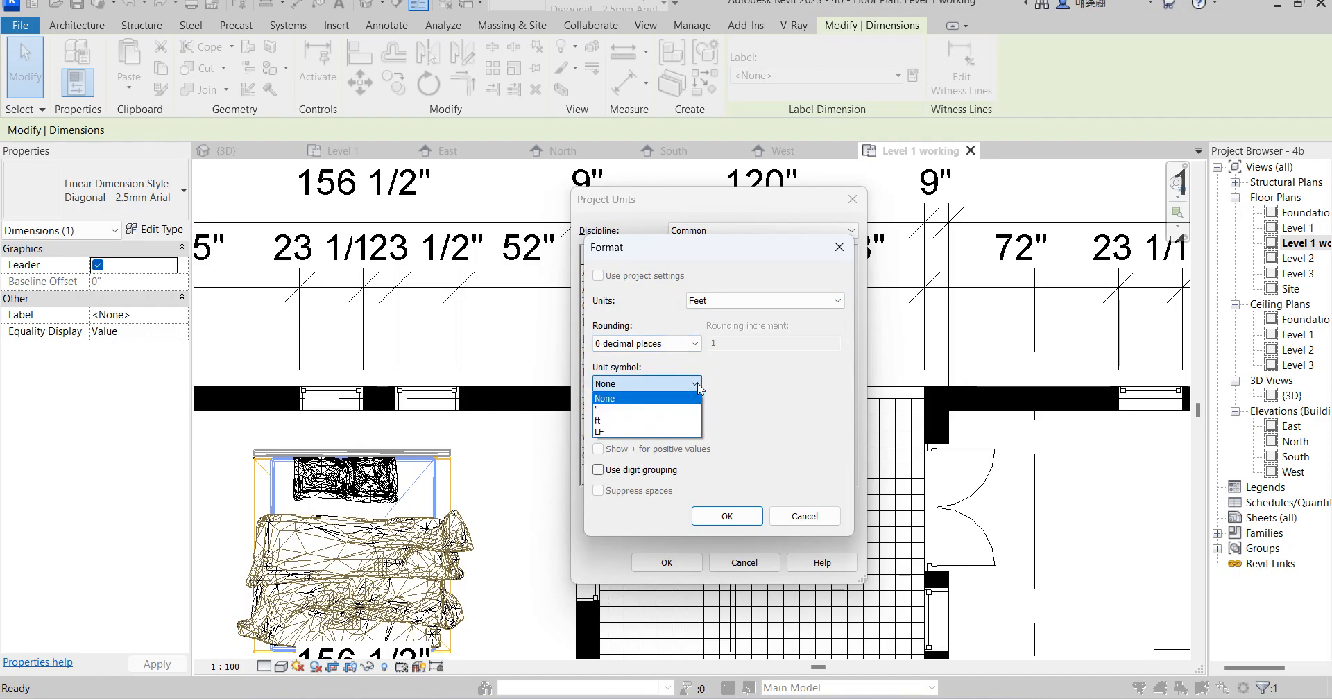
{"action": "left_click", "coordinate": [687, 421]}
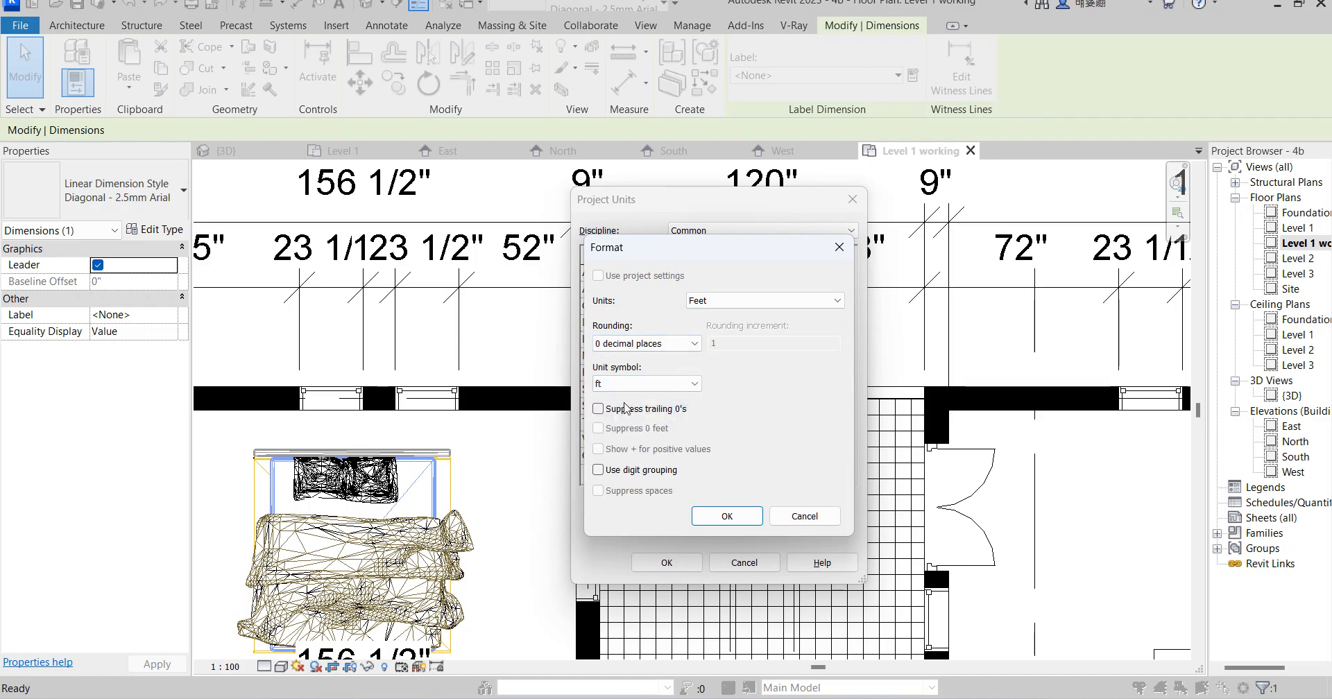
{"action": "left_click", "coordinate": [736, 518]}
{"action": "left_click", "coordinate": [682, 560]}
{"action": "left_click", "coordinate": [675, 354]}
Step: Examine the foot-based dimensions around all sides of the floor plan
{"action": "scroll", "coordinate": [787, 401], "scroll_direction": "down", "scroll_amount": 1}
{"action": "scroll", "coordinate": [788, 406], "scroll_direction": "down", "scroll_amount": 2}
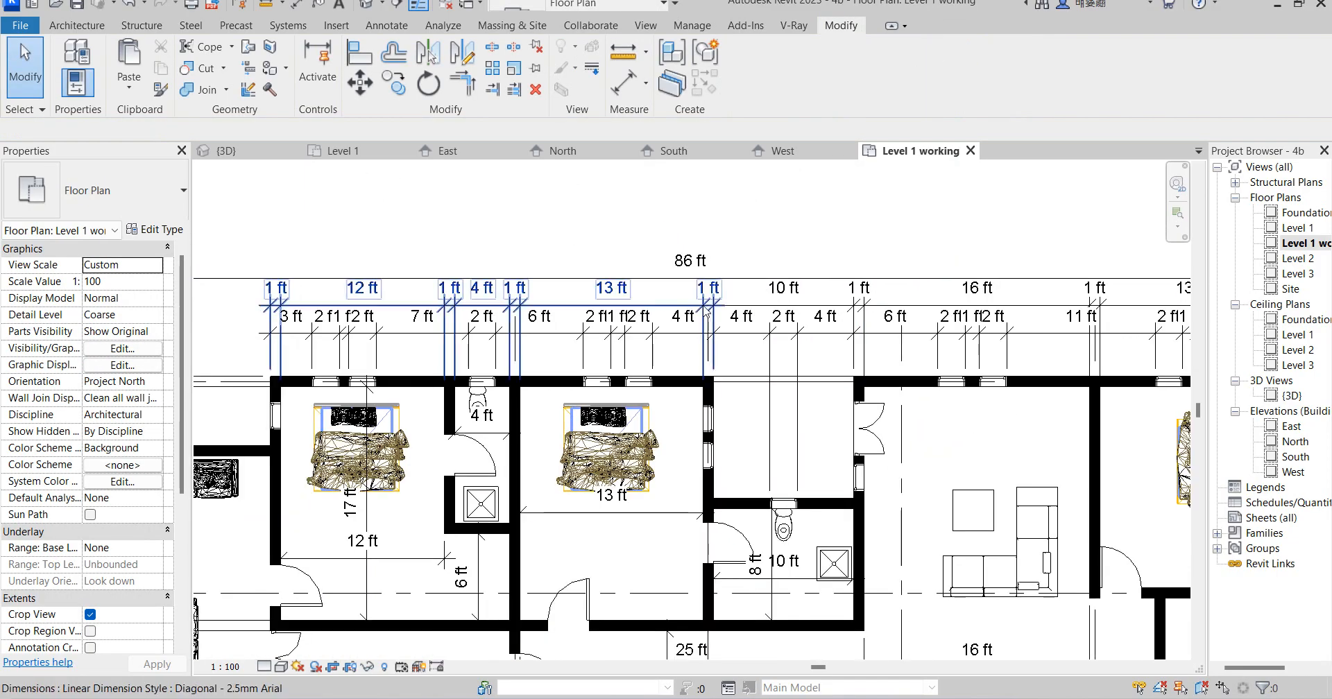
{"action": "scroll", "coordinate": [681, 306], "scroll_direction": "down", "scroll_amount": 3}
{"action": "scroll", "coordinate": [1051, 428], "scroll_direction": "up", "scroll_amount": 2}
{"action": "scroll", "coordinate": [934, 356], "scroll_direction": "down", "scroll_amount": 3}
{"action": "scroll", "coordinate": [841, 375], "scroll_direction": "up", "scroll_amount": 3}
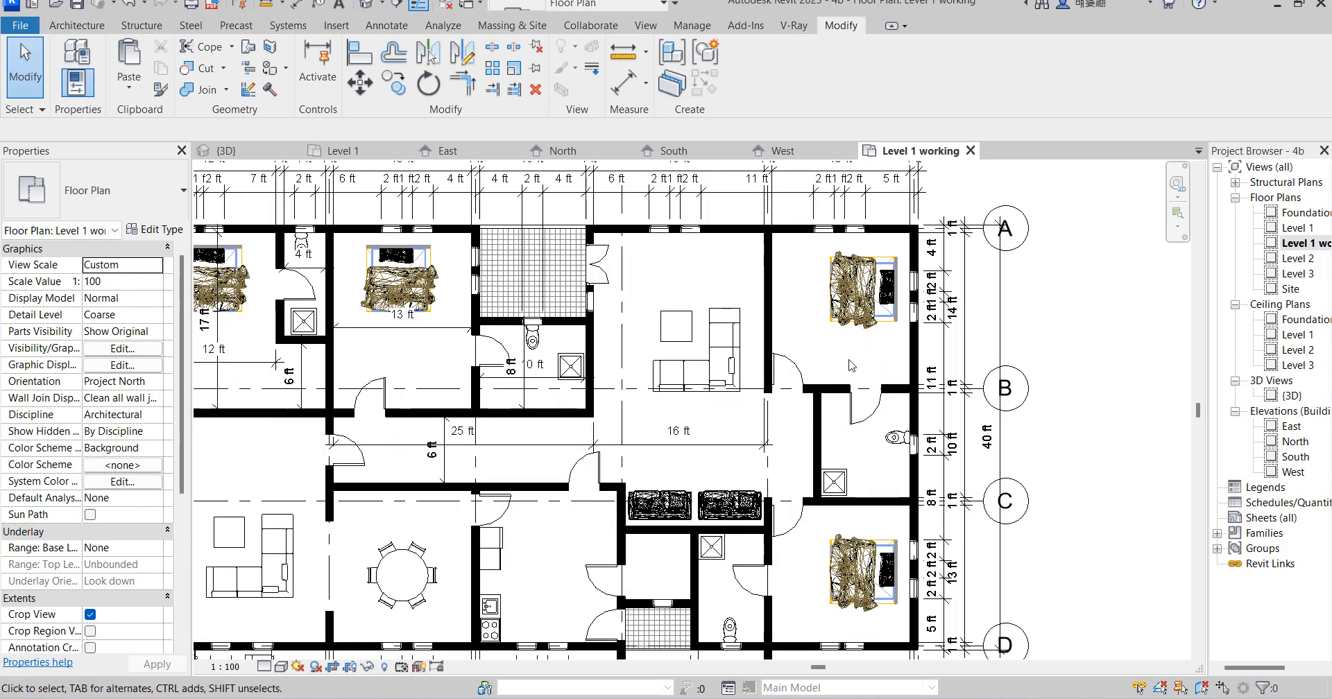
{"action": "scroll", "coordinate": [853, 344], "scroll_direction": "down", "scroll_amount": 5}
{"action": "scroll", "coordinate": [959, 471], "scroll_direction": "up", "scroll_amount": 2}
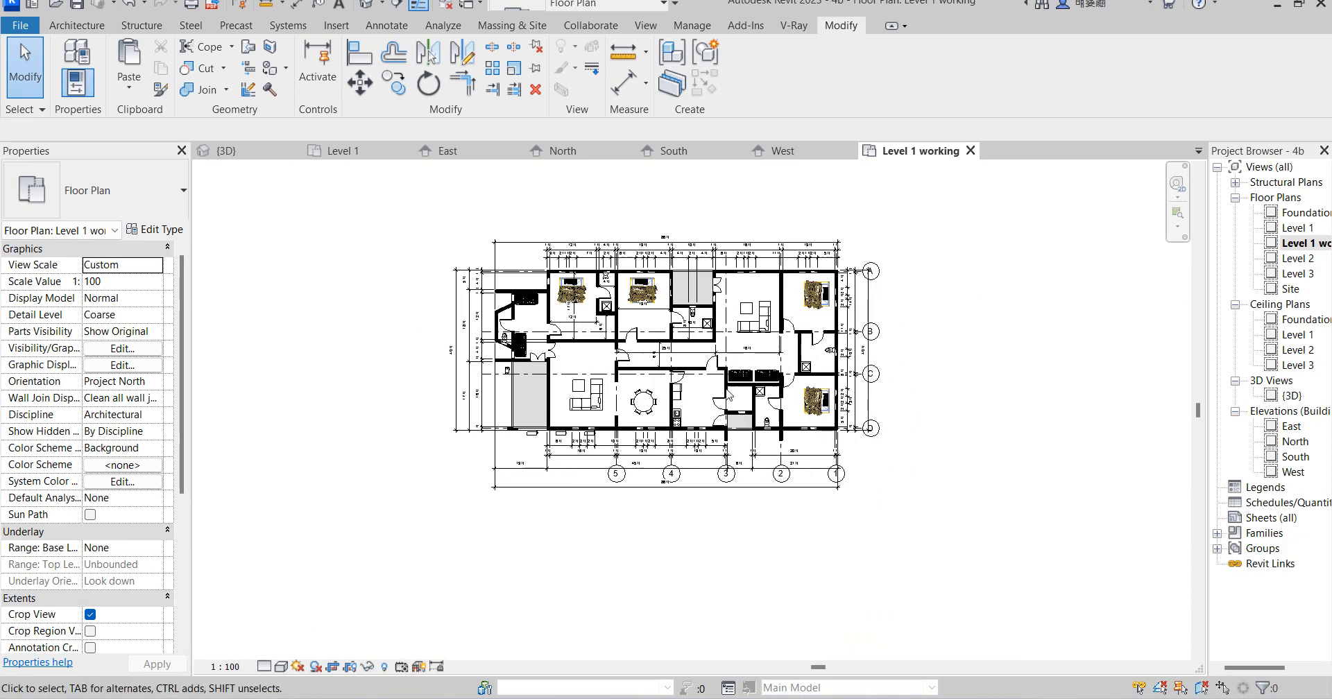
Step: Start a new sheet and open the family loader for choosing another titleblock
{"action": "left_click", "coordinate": [1261, 519]}
{"action": "right_click", "coordinate": [1261, 519]}
{"action": "left_click", "coordinate": [1110, 529]}
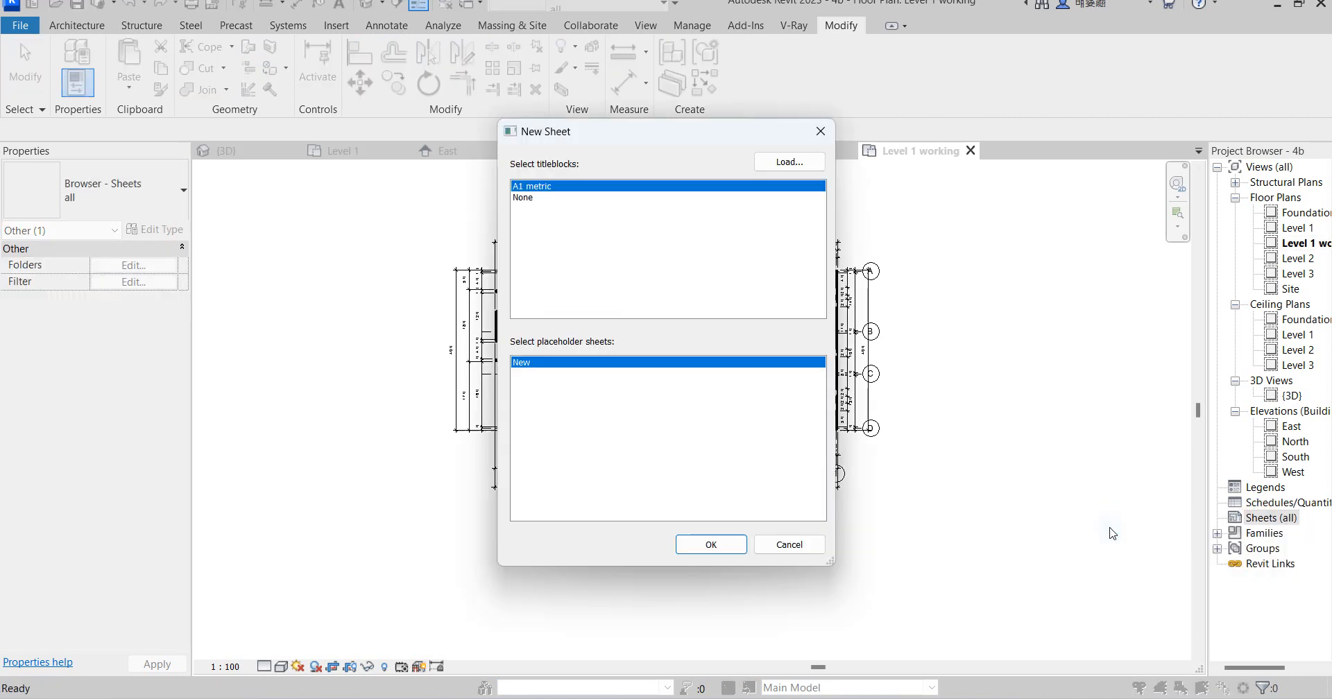
{"action": "left_click", "coordinate": [789, 164]}
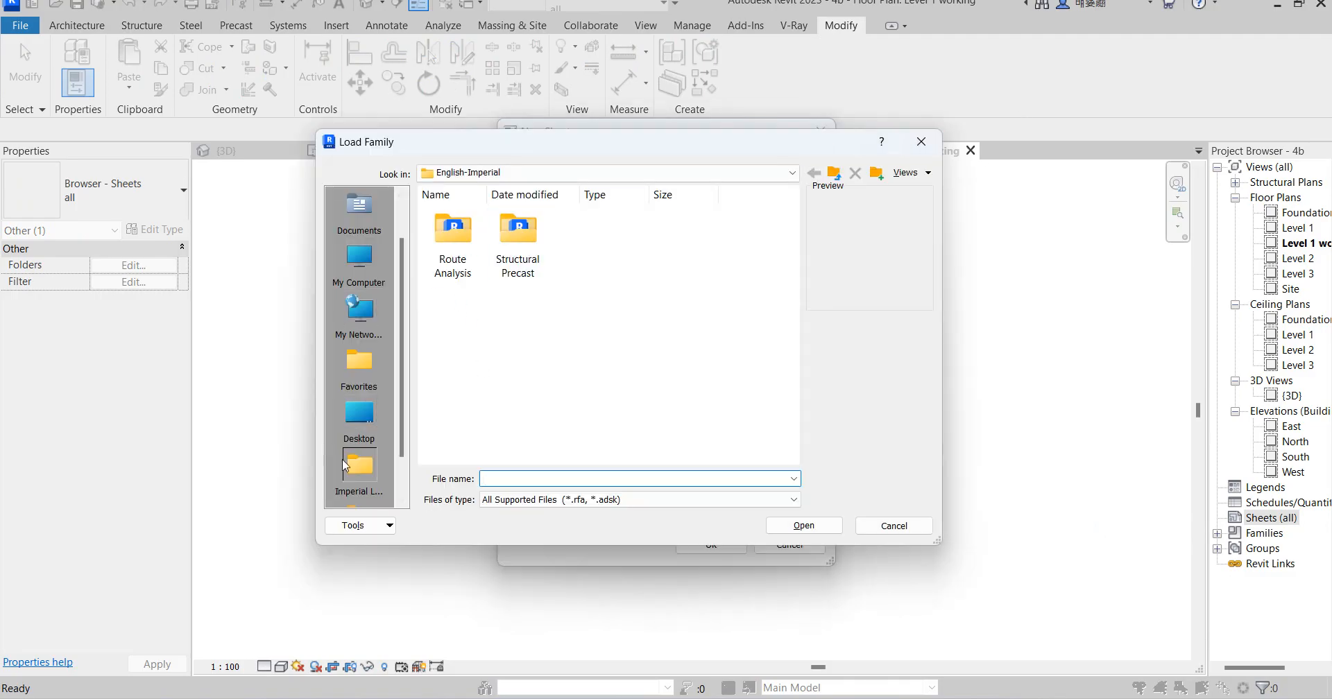
Step: Browse to the Desktop in the family loader and open the de folder
{"action": "left_click", "coordinate": [359, 419]}
{"action": "scroll", "coordinate": [652, 354], "scroll_direction": "down", "scroll_amount": 2}
{"action": "scroll", "coordinate": [653, 354], "scroll_direction": "down", "scroll_amount": 5}
{"action": "left_click", "coordinate": [535, 435]}
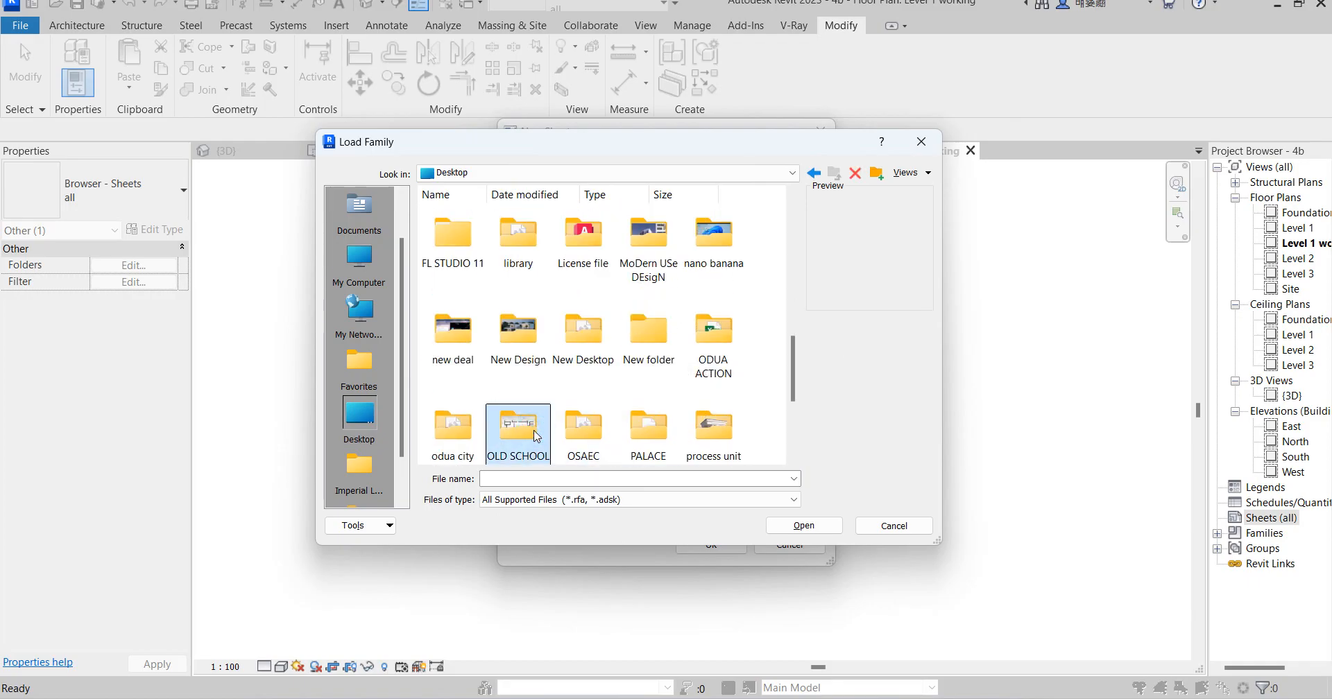
{"action": "key", "text": "d"}
{"action": "key", "text": "d"}
{"action": "key", "text": "d"}
{"action": "key", "text": "d"}
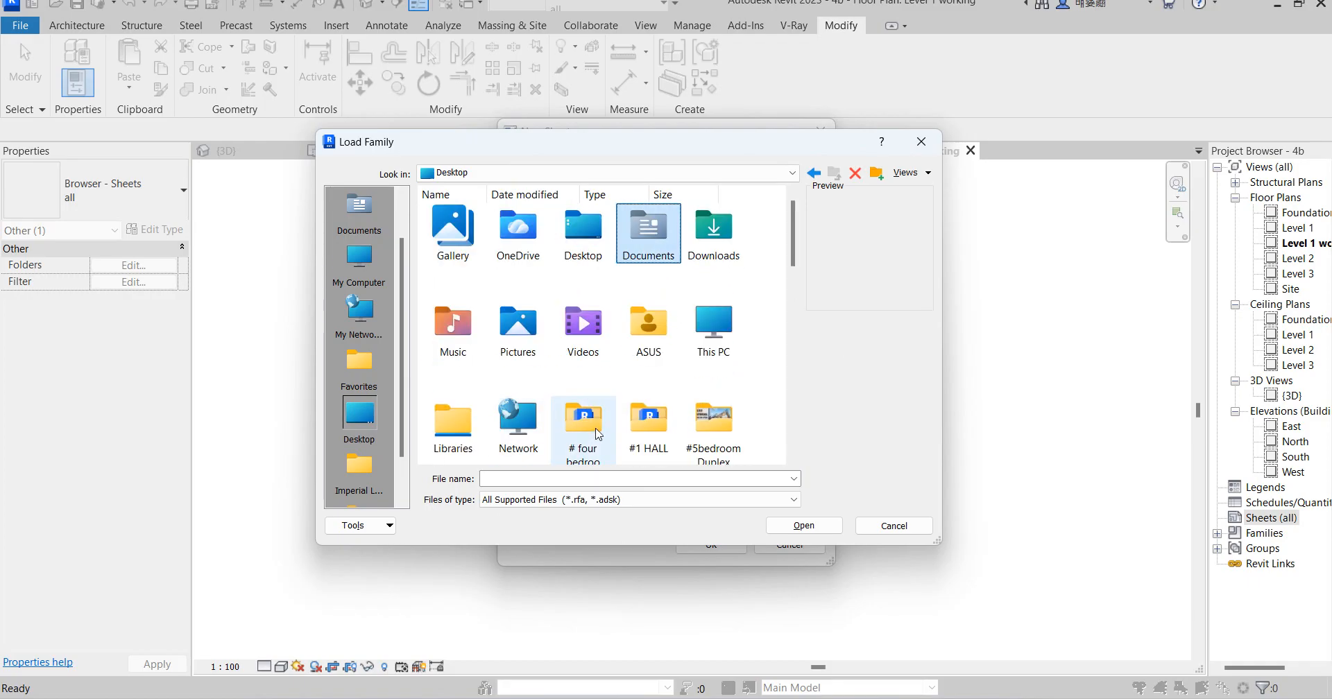
{"action": "double_click", "coordinate": [518, 229]}
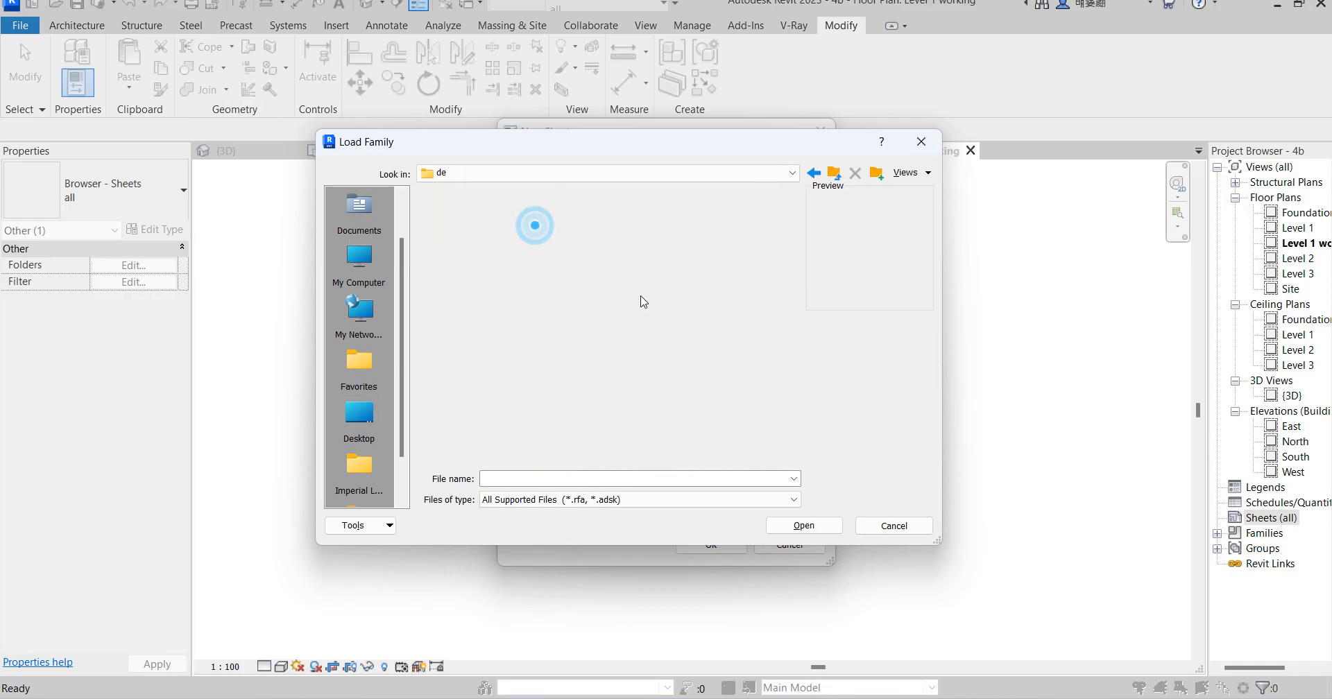
Step: Find and open the Metric Library folder inside the de folder
{"action": "left_click", "coordinate": [594, 336]}
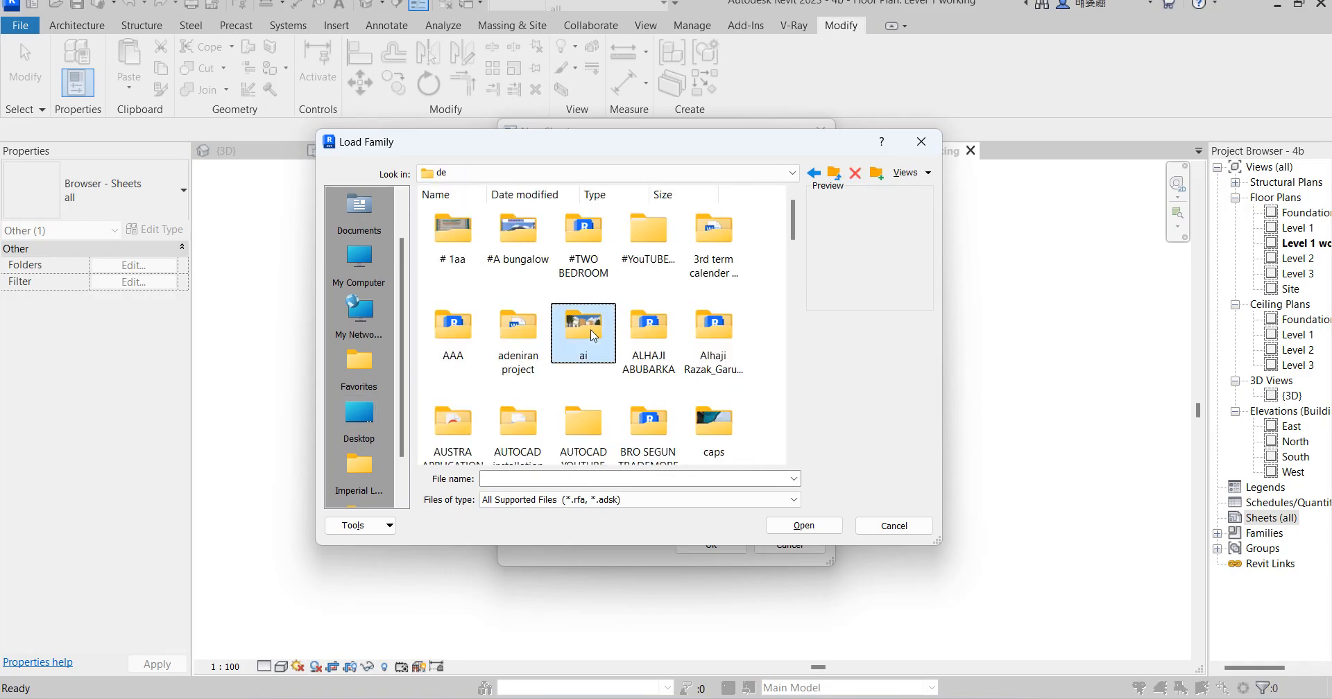
{"action": "key", "text": "m"}
{"action": "key", "text": "m"}
{"action": "key", "text": "m"}
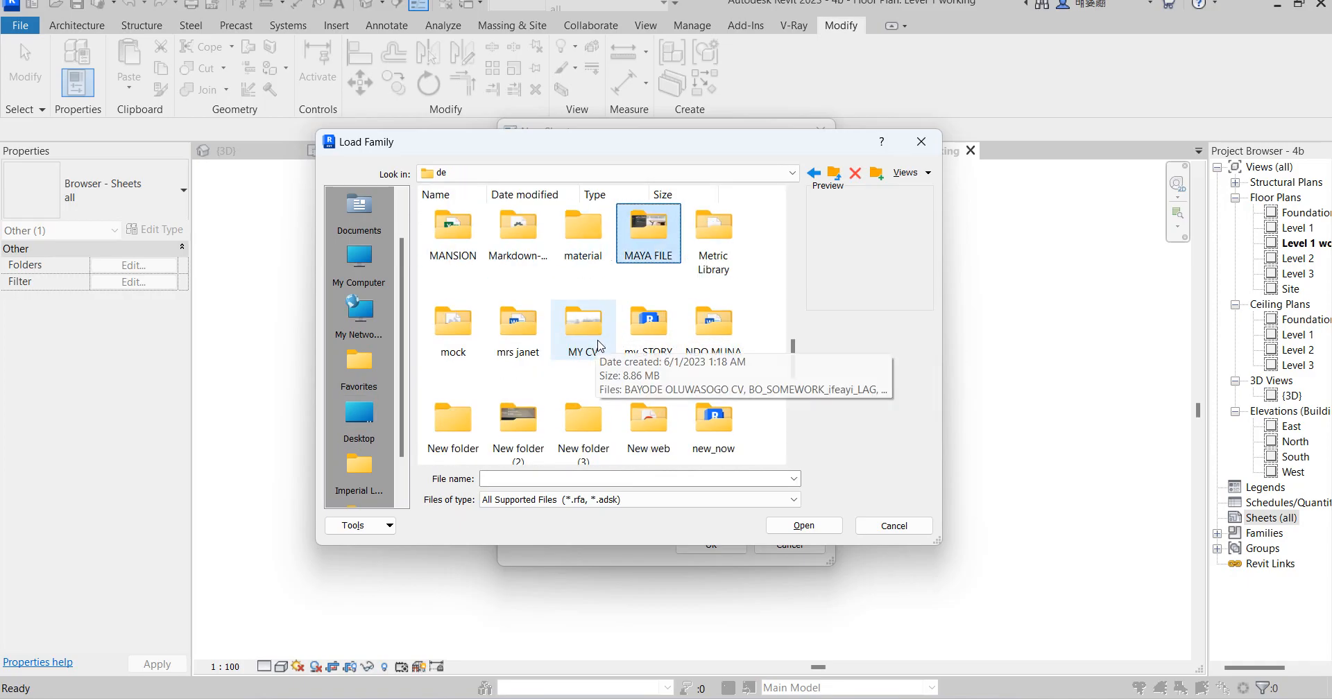
{"action": "key", "text": "m"}
{"action": "key", "text": "m"}
{"action": "double_click", "coordinate": [712, 236]}
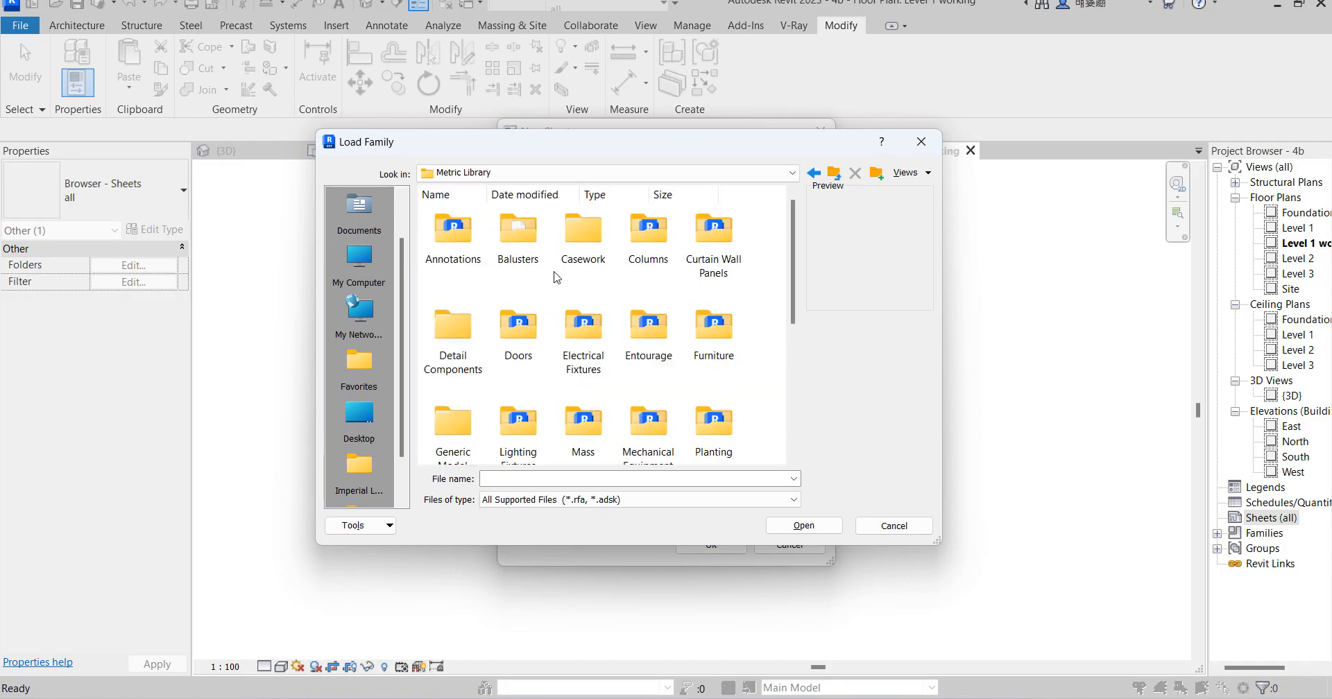
Step: Open the Titleblocks folder within the Metric Library
{"action": "scroll", "coordinate": [642, 285], "scroll_direction": "down", "scroll_amount": 3}
{"action": "left_click_drag", "start_coordinate": [678, 291], "coordinate": [539, 437]}
{"action": "right_click_drag", "start_coordinate": [539, 437], "coordinate": [677, 425]}
{"action": "left_click", "coordinate": [651, 431]}
{"action": "right_click", "coordinate": [414, 459]}
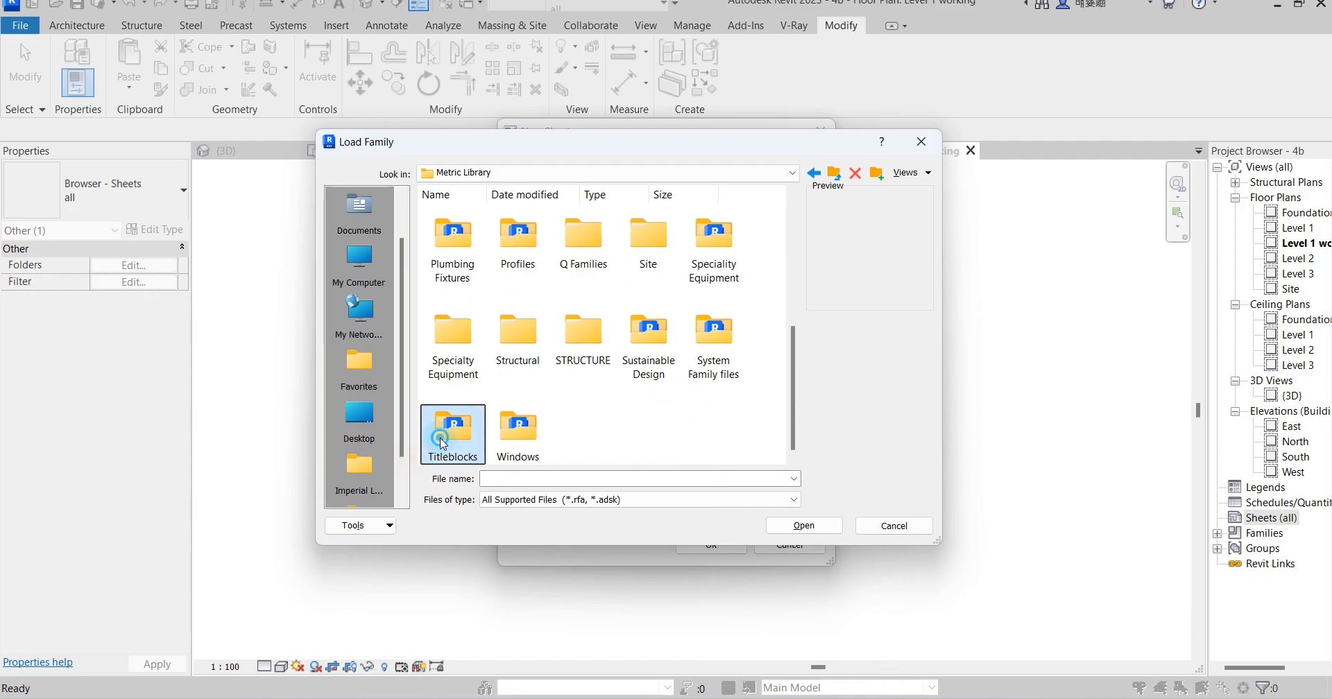
{"action": "double_click", "coordinate": [442, 445]}
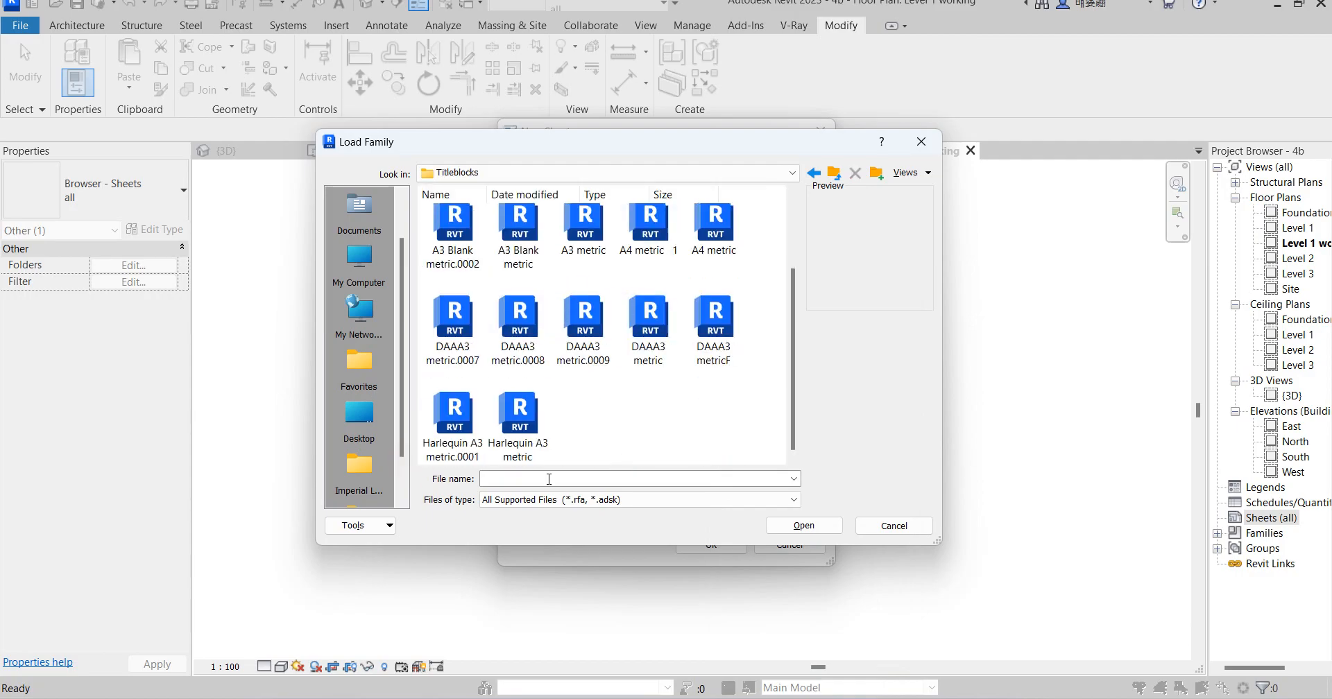
Step: Load the A3 Blank metric.0001 titleblock family and create the new sheet with it
{"action": "scroll", "coordinate": [566, 442], "scroll_direction": "up", "scroll_amount": 1}
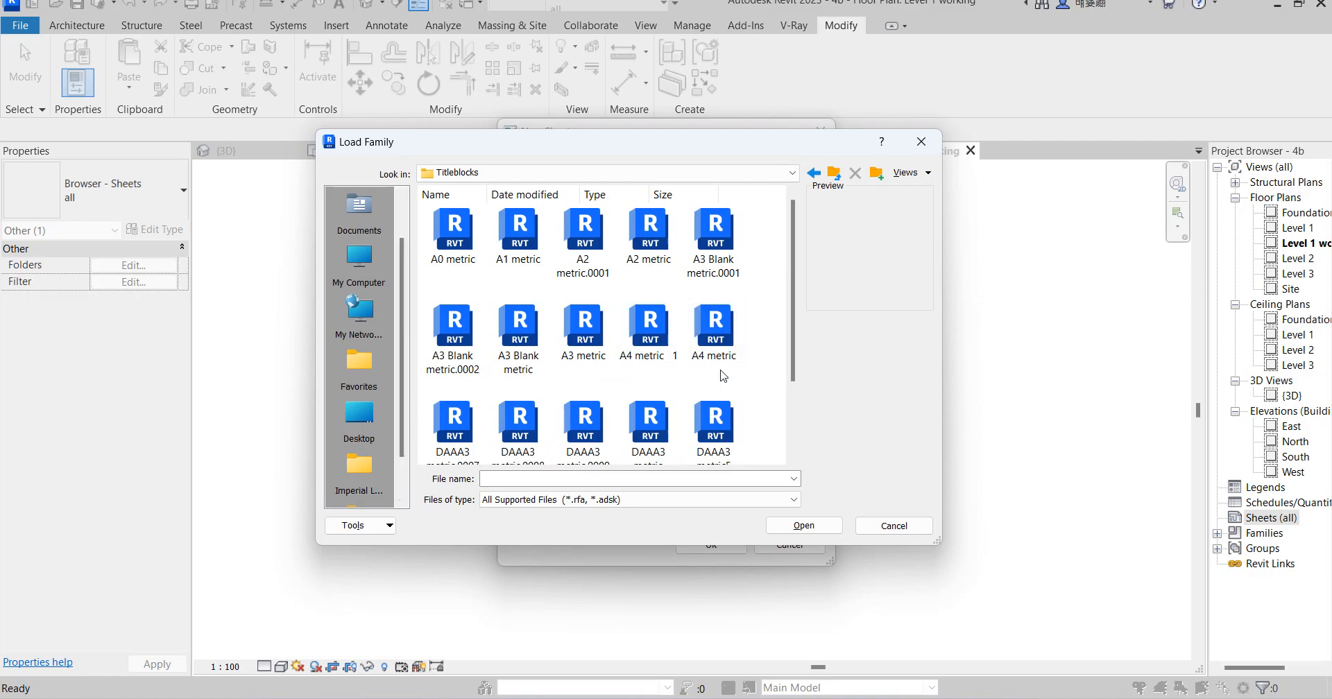
{"action": "left_click", "coordinate": [648, 235]}
{"action": "left_click", "coordinate": [706, 264]}
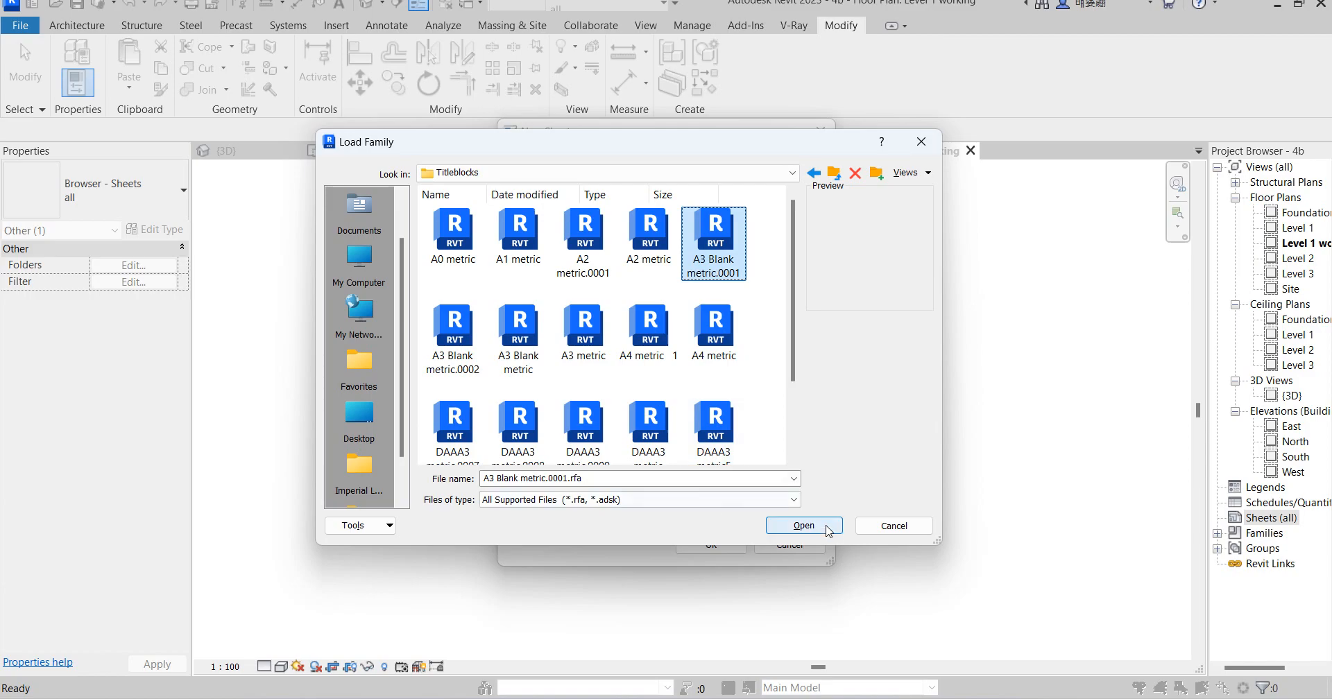
{"action": "left_click", "coordinate": [804, 525]}
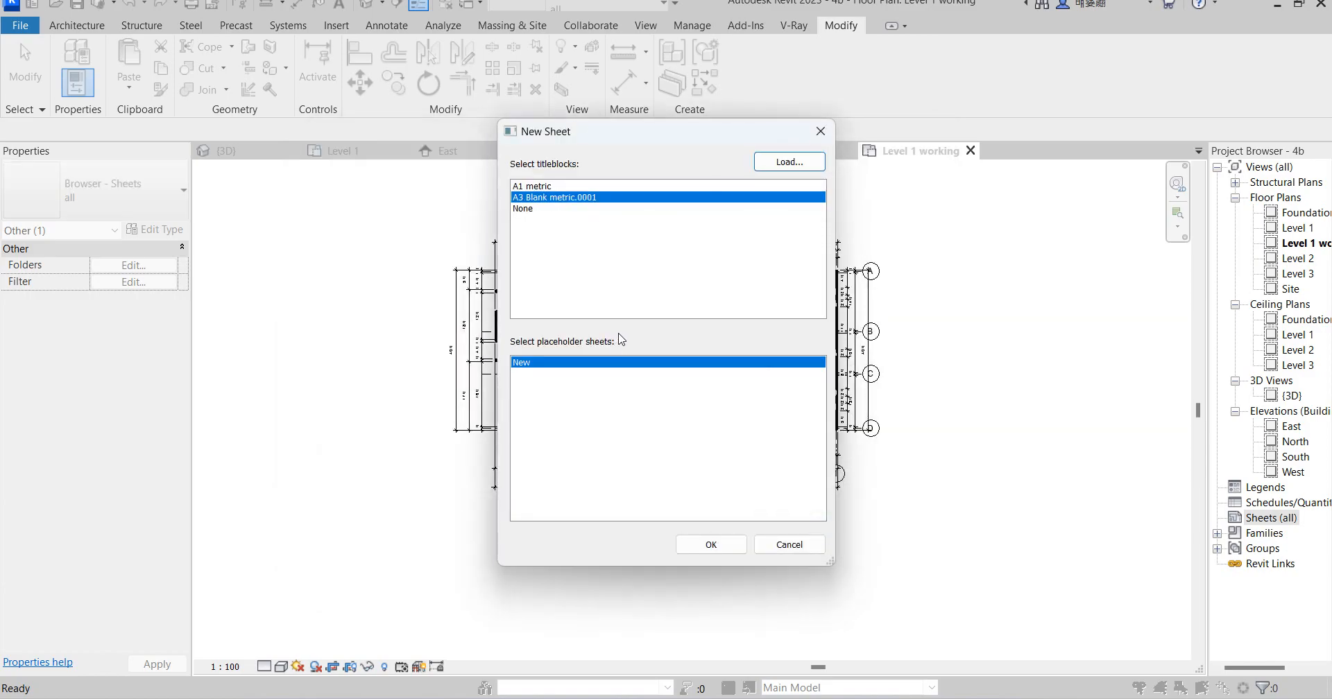
{"action": "left_click", "coordinate": [721, 545]}
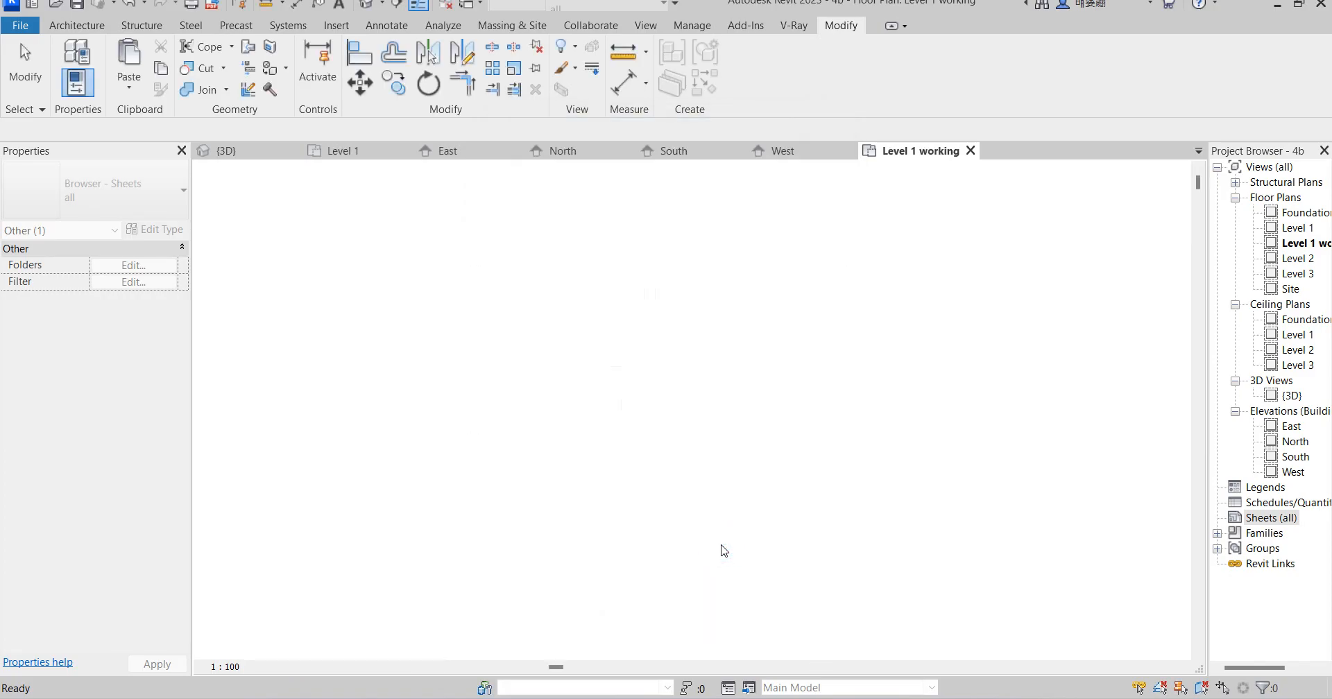
Step: Place the Level 1 working floor plan on the new sheet and position its viewport in the upper middle of the border
{"action": "scroll", "coordinate": [668, 450], "scroll_direction": "down", "scroll_amount": 3}
{"action": "scroll", "coordinate": [637, 533], "scroll_direction": "up", "scroll_amount": 2}
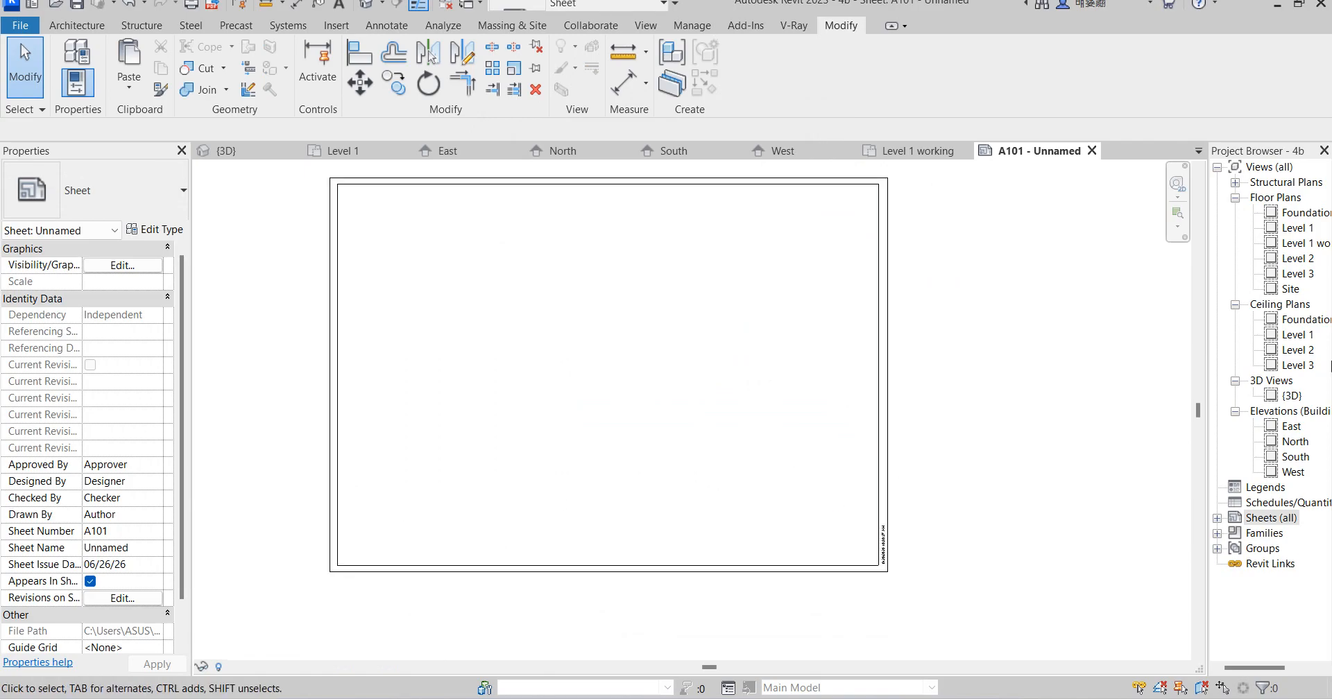
{"action": "left_click", "coordinate": [1308, 240]}
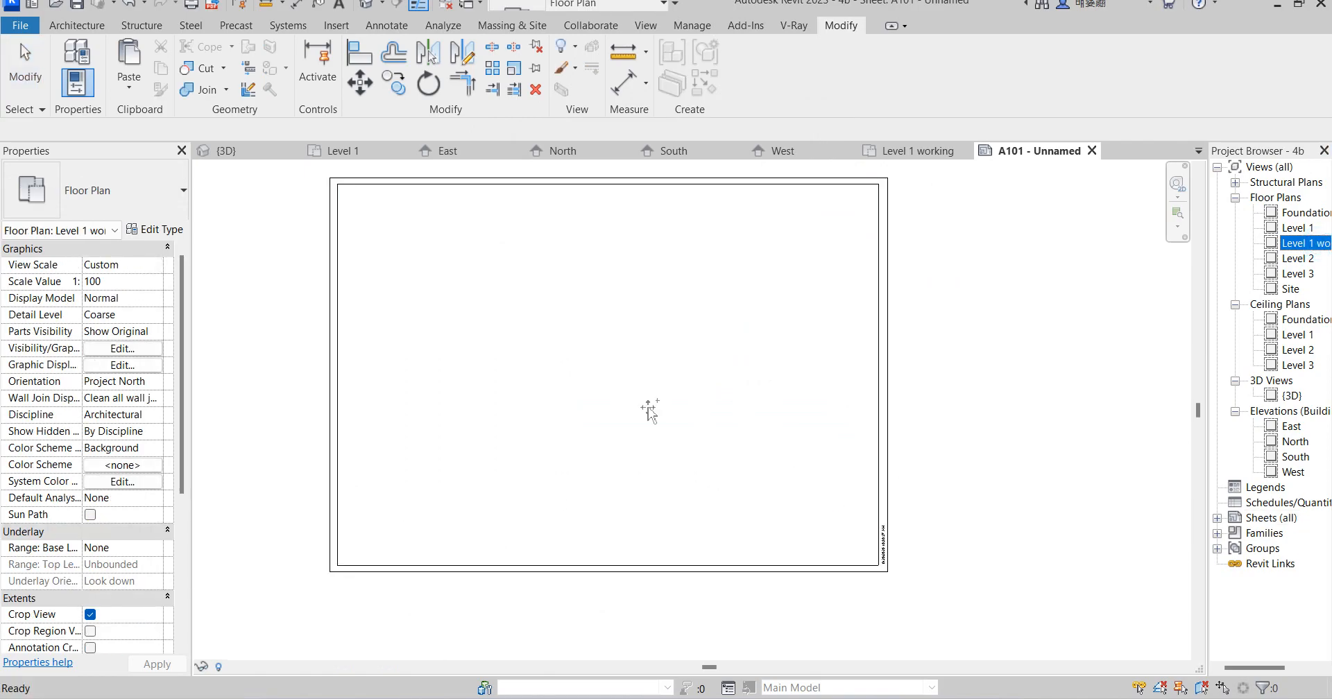
{"action": "left_click", "coordinate": [600, 381]}
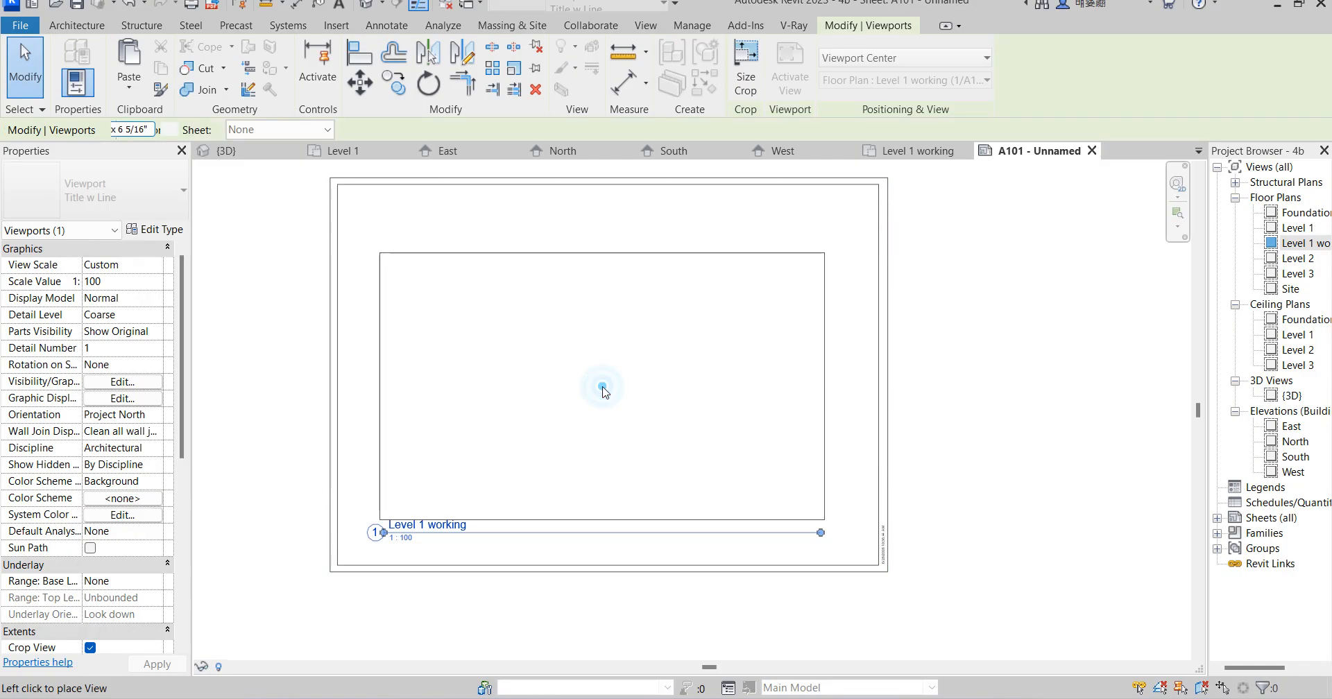
{"action": "left_click_drag", "start_coordinate": [598, 329], "coordinate": [599, 290]}
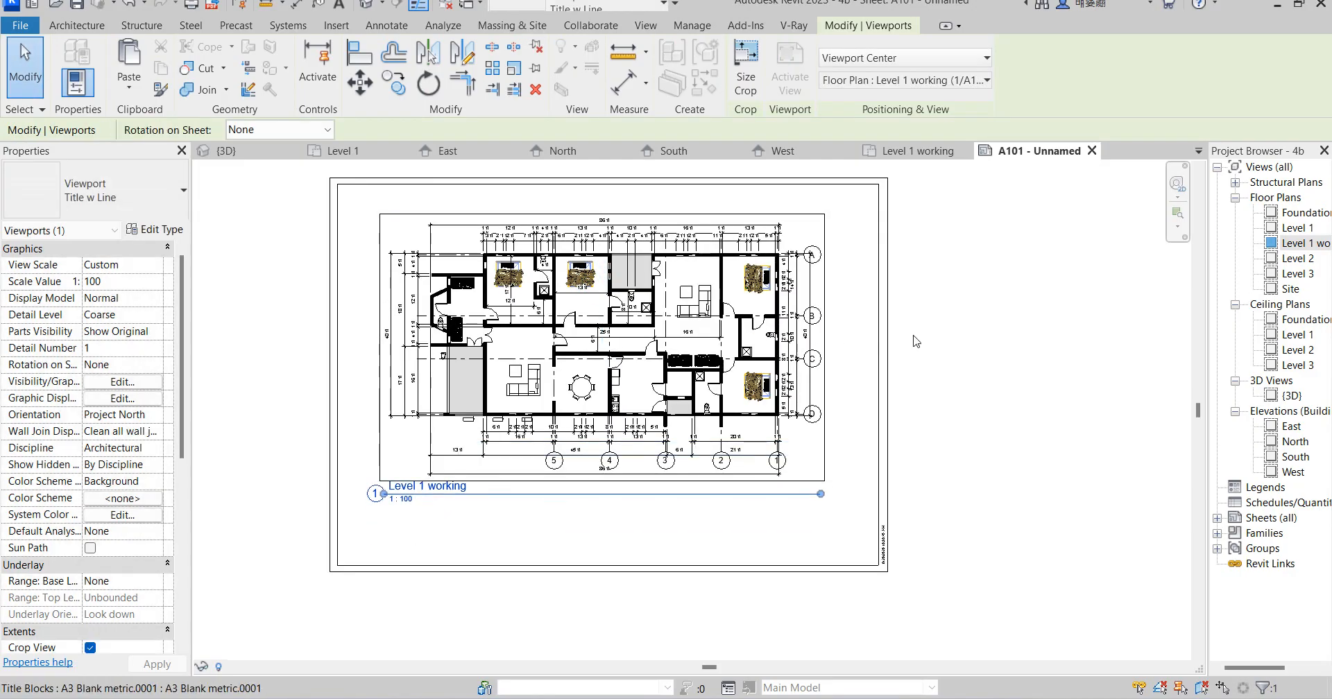
{"action": "left_click", "coordinate": [938, 335]}
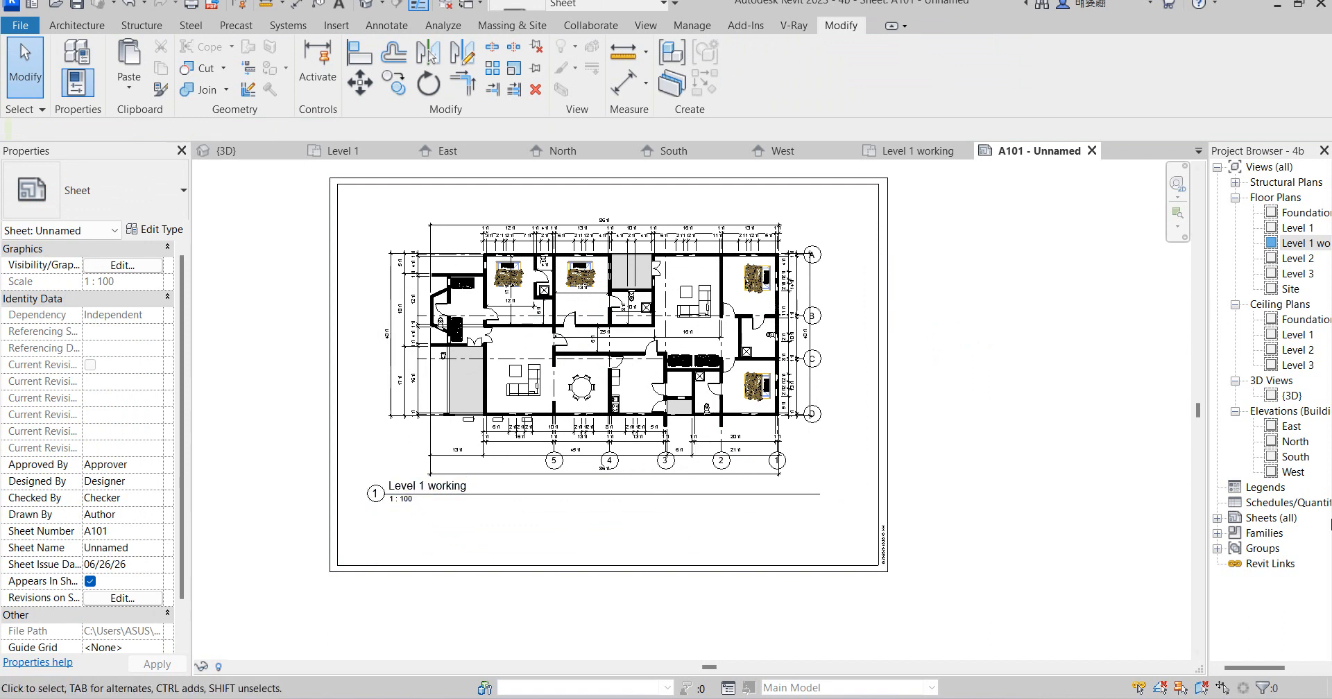
Step: Open the South elevation and duplicate it as an independent view without detailing
{"action": "double_click", "coordinate": [1294, 460]}
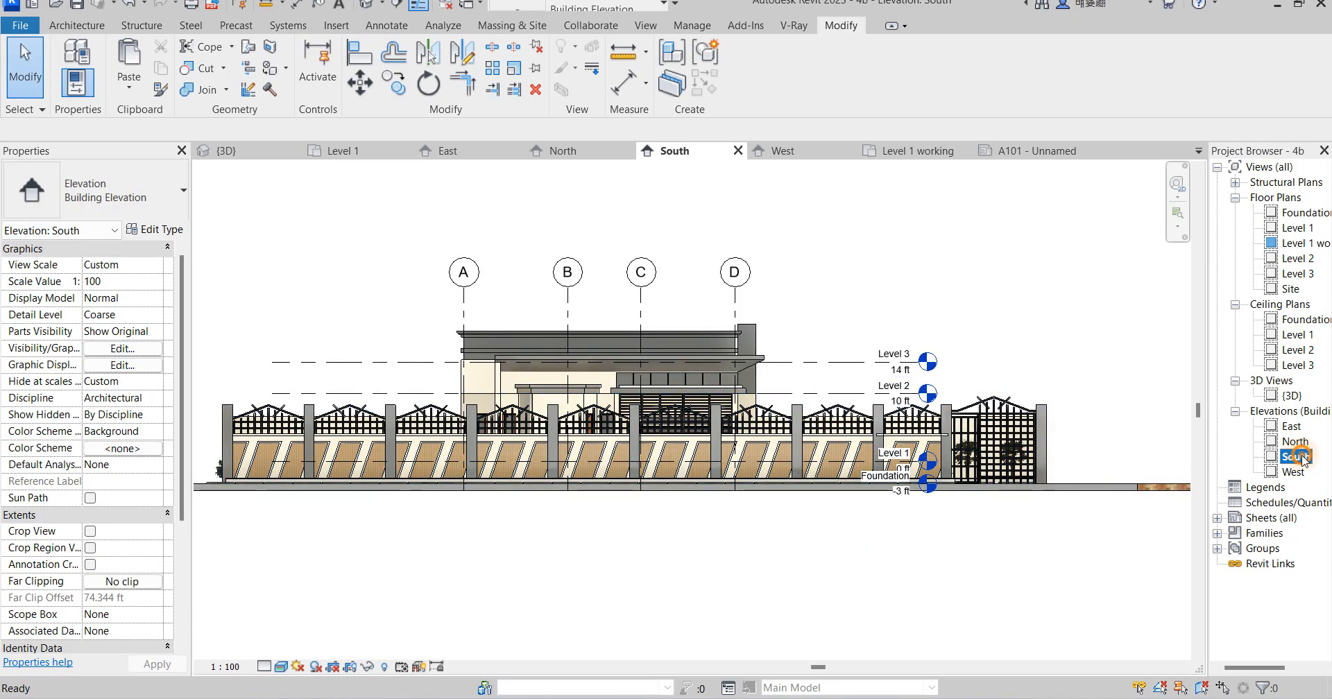
{"action": "right_click", "coordinate": [1296, 458]}
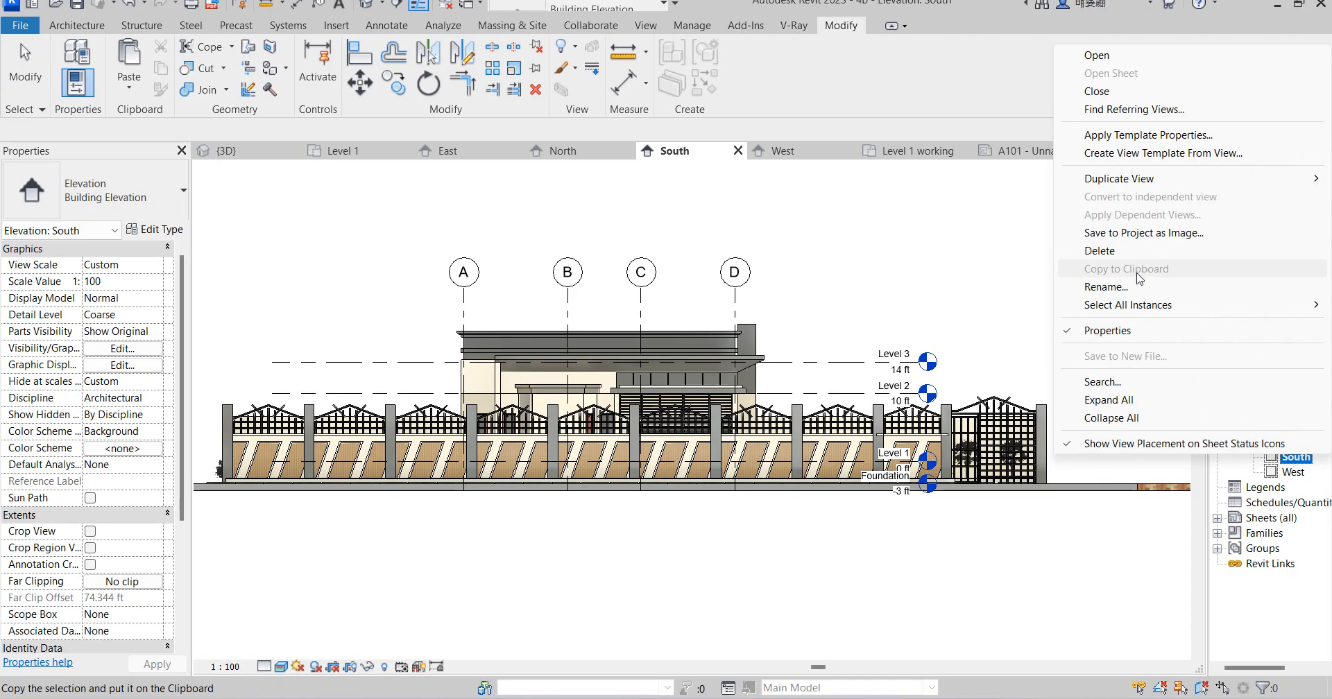
{"action": "mouse_move", "coordinate": [1171, 179]}
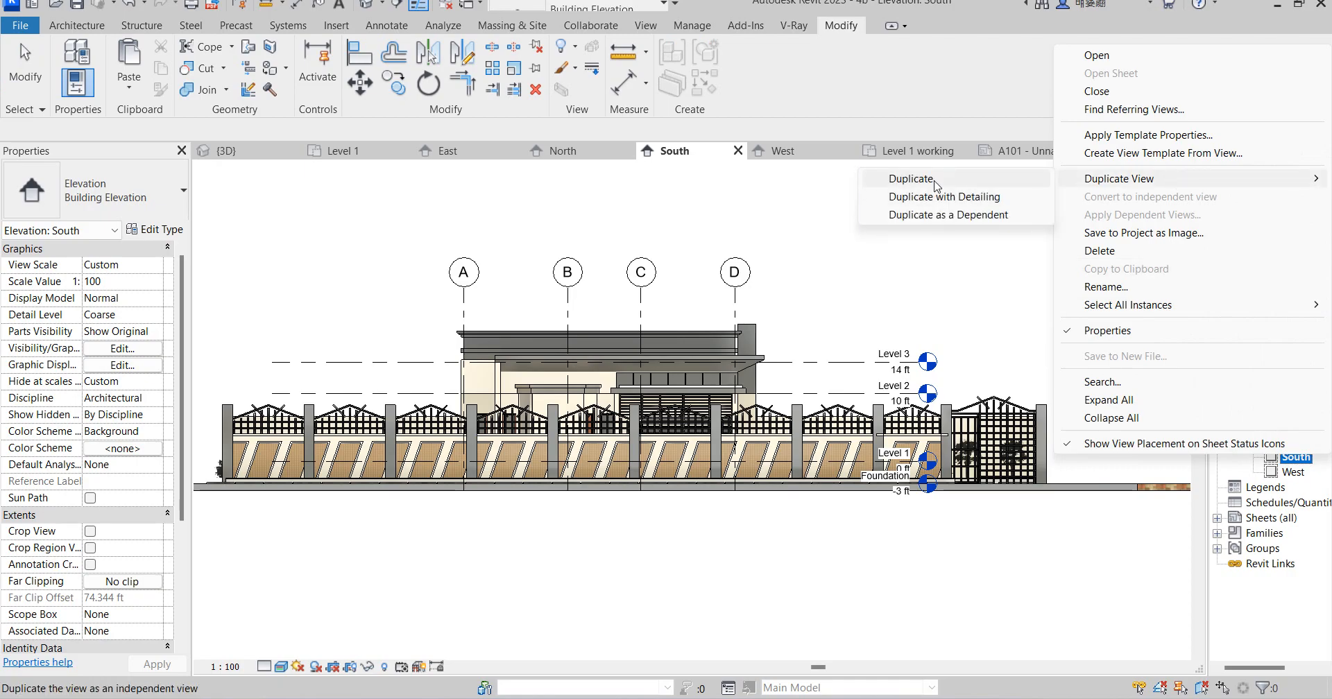
{"action": "left_click", "coordinate": [910, 184]}
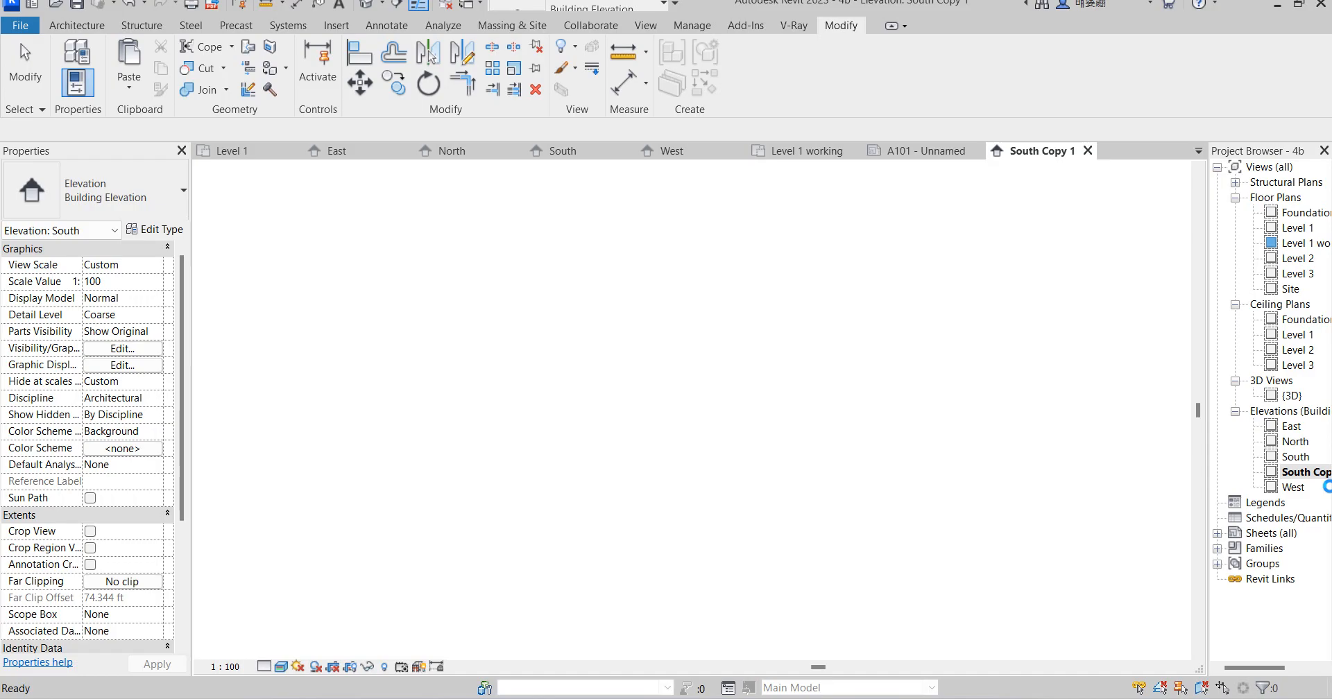
Step: Rename the duplicated South elevation as South with gate
{"action": "right_click", "coordinate": [1300, 478]}
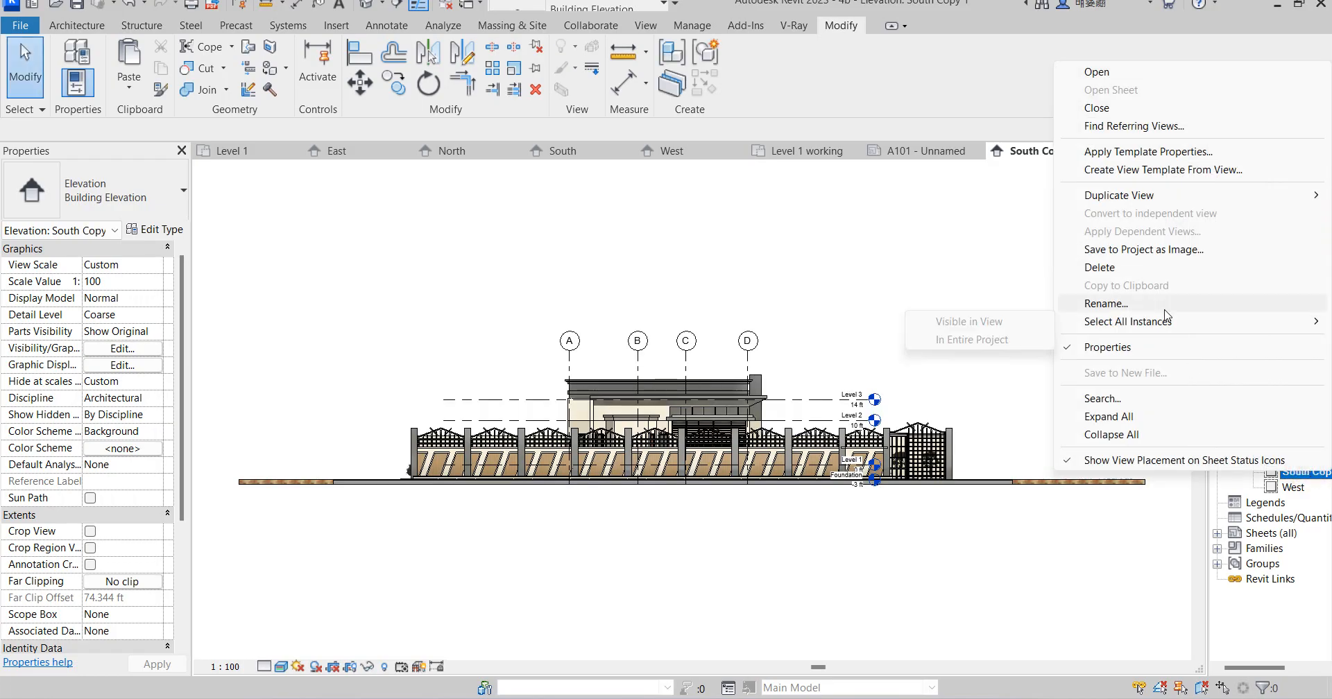
{"action": "left_click", "coordinate": [1108, 302]}
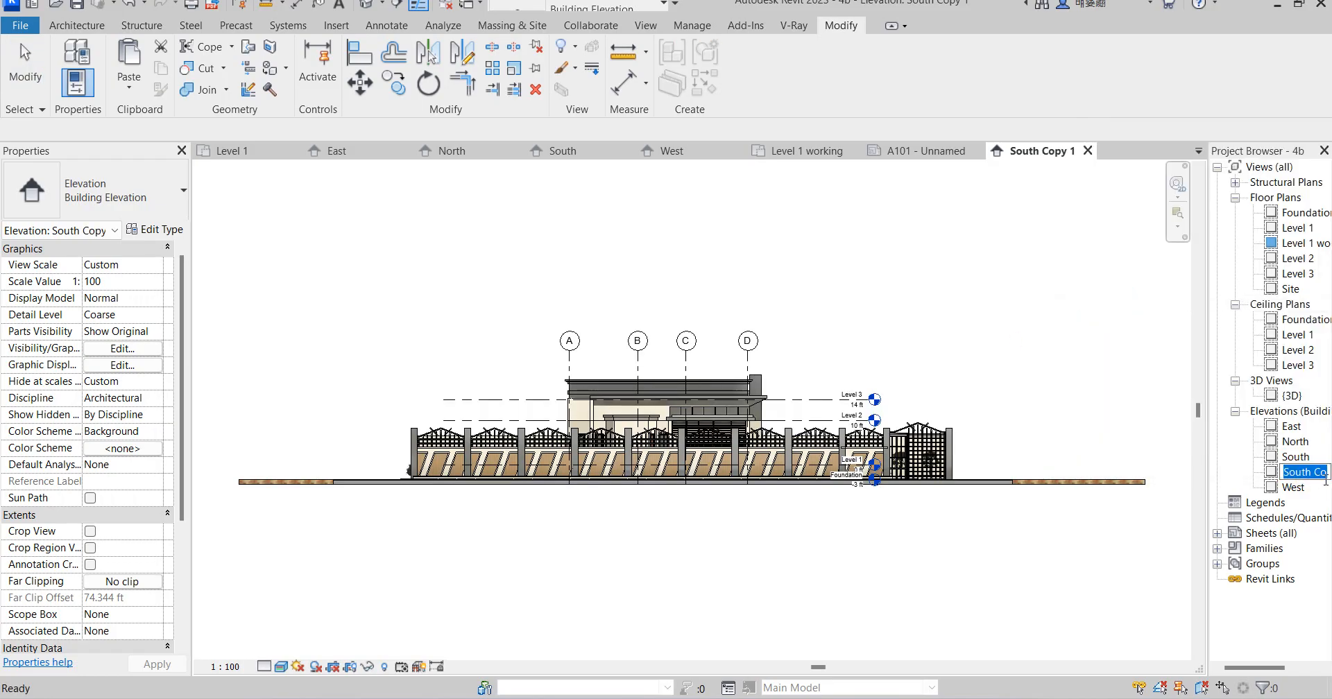
{"action": "left_click_drag", "start_coordinate": [1314, 475], "coordinate": [1331, 474]}
{"action": "key", "text": "BackSpace"}
{"action": "type", "text": "with gate"}
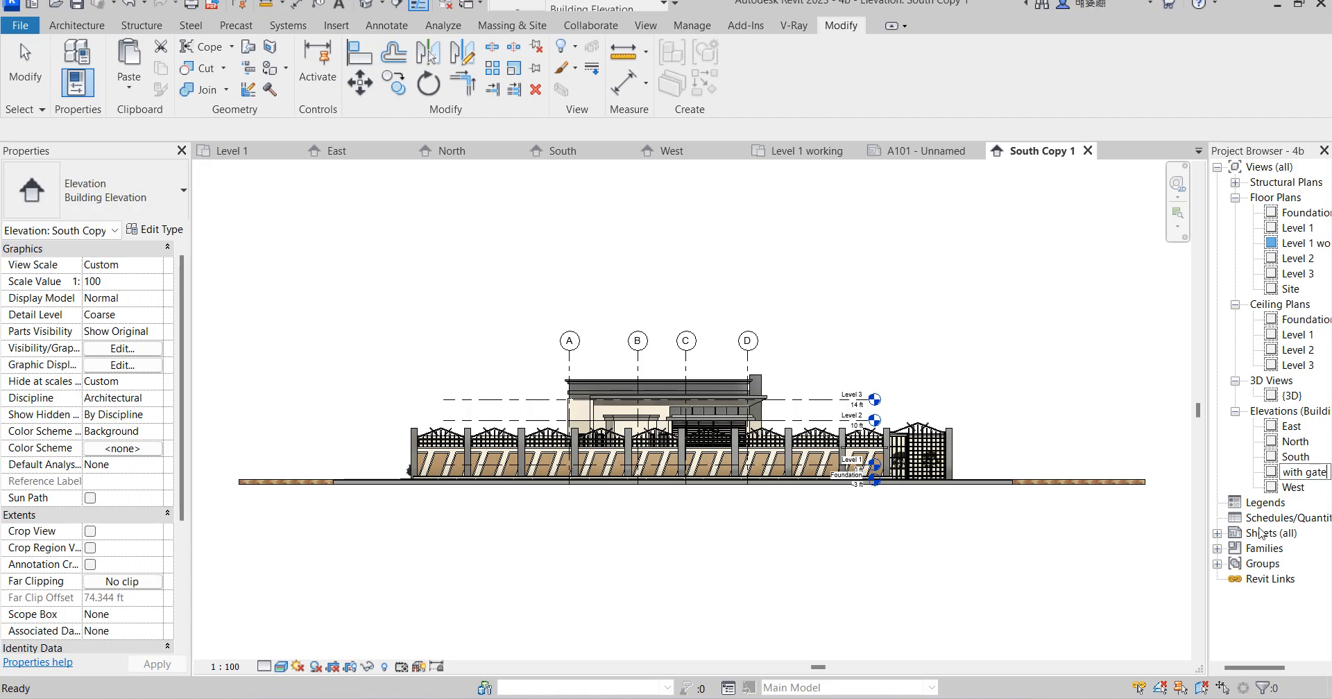
{"action": "left_click", "coordinate": [1168, 423]}
Step: Reopen the original South elevation and hide the front fence element with its columns and gate in this view
{"action": "double_click", "coordinate": [1296, 456]}
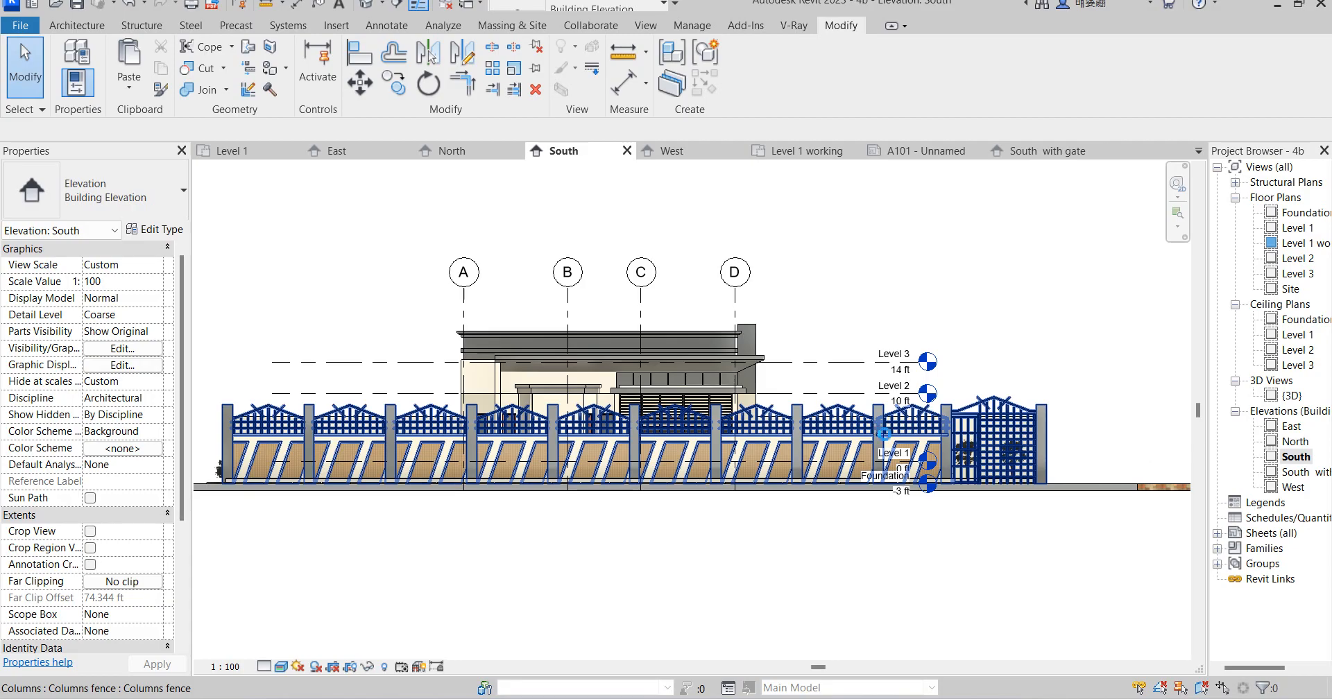
{"action": "left_click", "coordinate": [876, 425]}
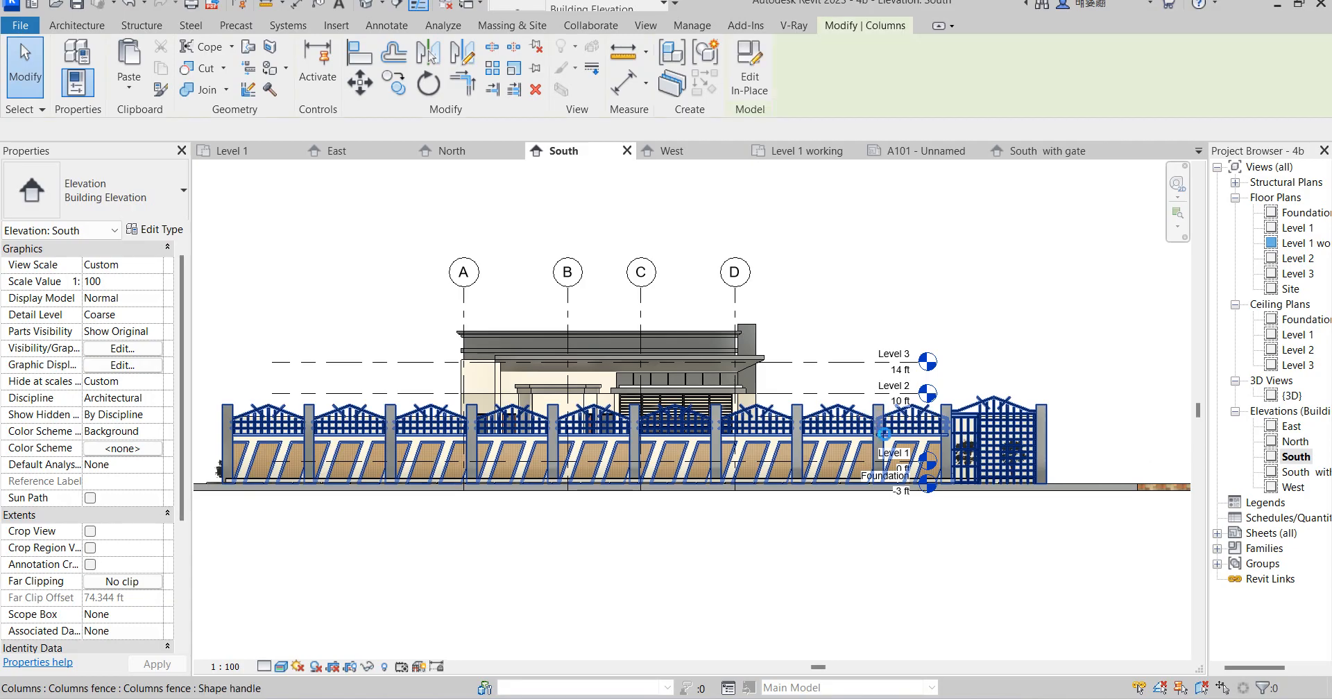
{"action": "right_click", "coordinate": [883, 434]}
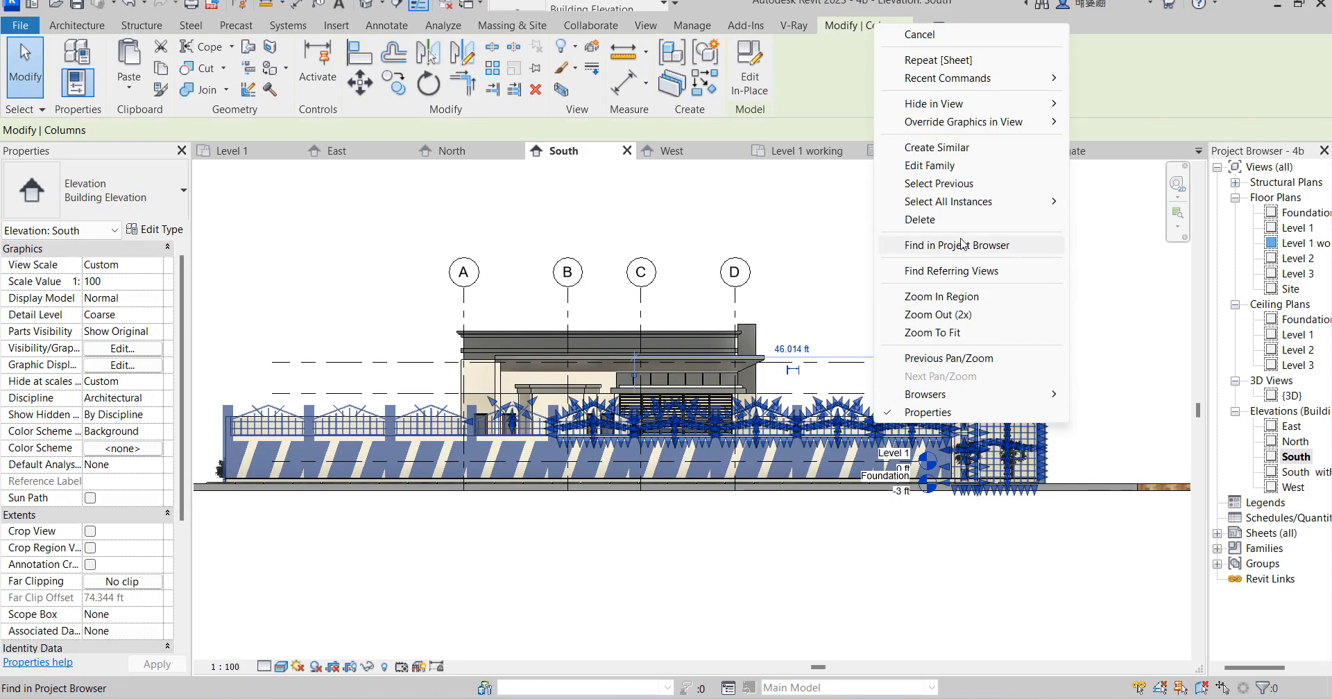
{"action": "mouse_move", "coordinate": [1013, 209]}
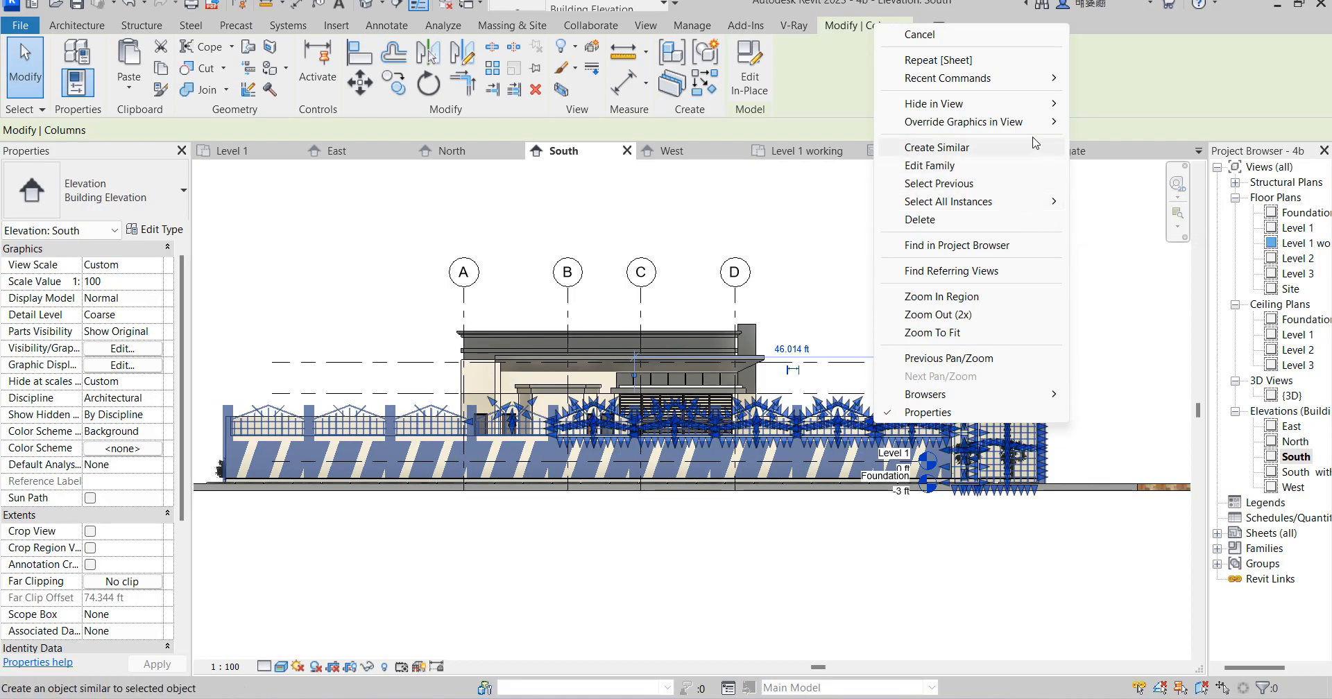
{"action": "mouse_move", "coordinate": [1020, 104]}
{"action": "left_click", "coordinate": [1138, 103]}
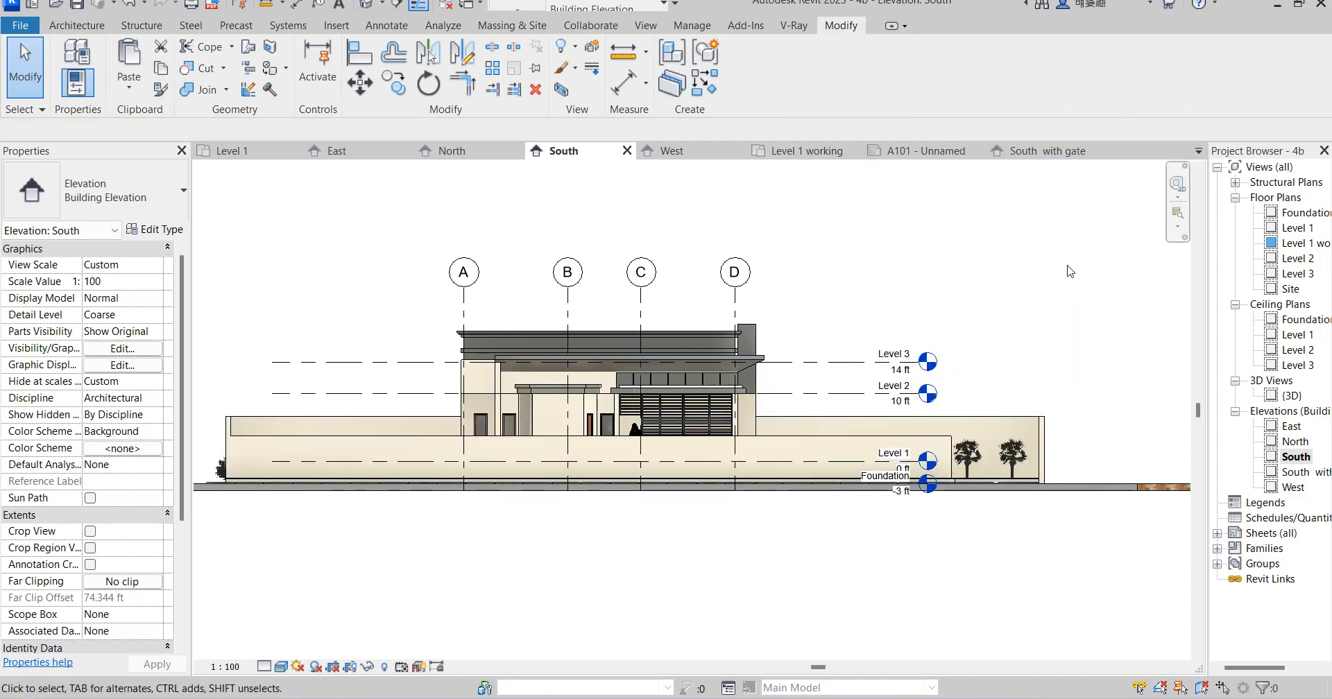
Step: Hide the Generic - 225mm wall standing in front of the house in the South elevation
{"action": "left_click", "coordinate": [719, 440]}
{"action": "right_click", "coordinate": [719, 440]}
{"action": "mouse_move", "coordinate": [807, 380]}
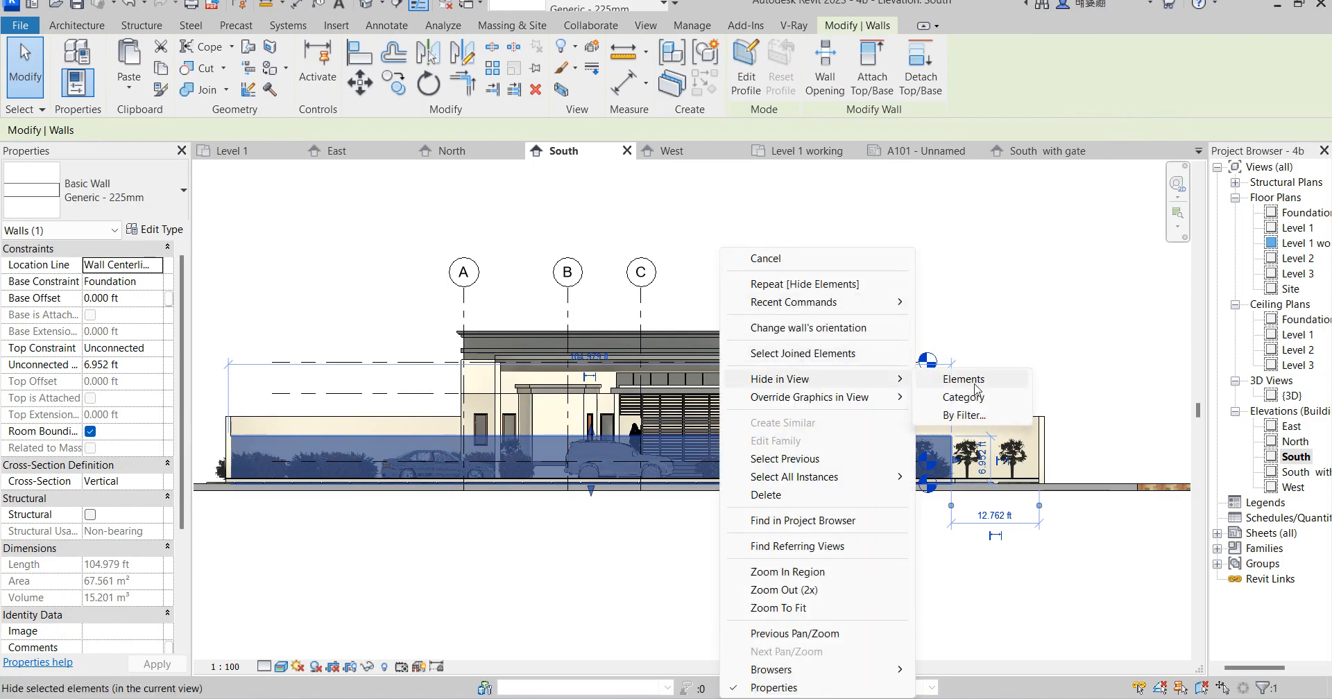
{"action": "left_click", "coordinate": [964, 379]}
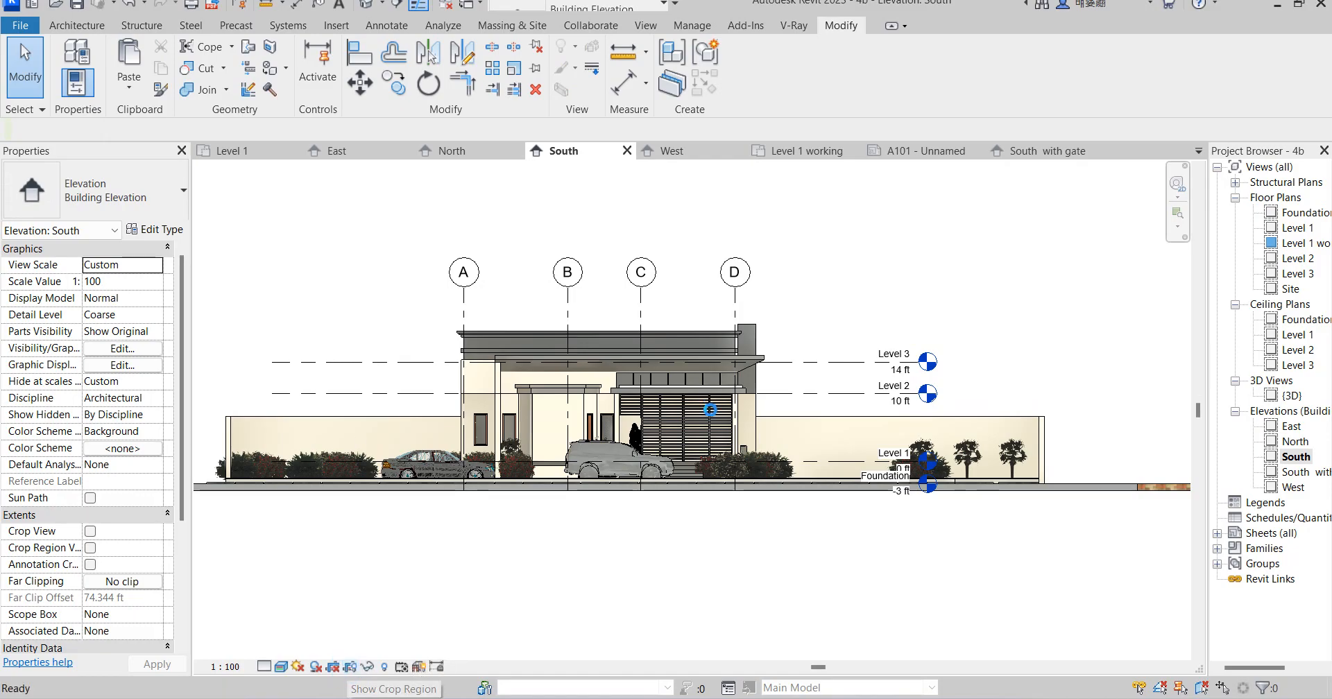
Step: Show the South elevation's crop region and pull its left and right edges in close to both sides of the house
{"action": "left_click", "coordinate": [401, 667]}
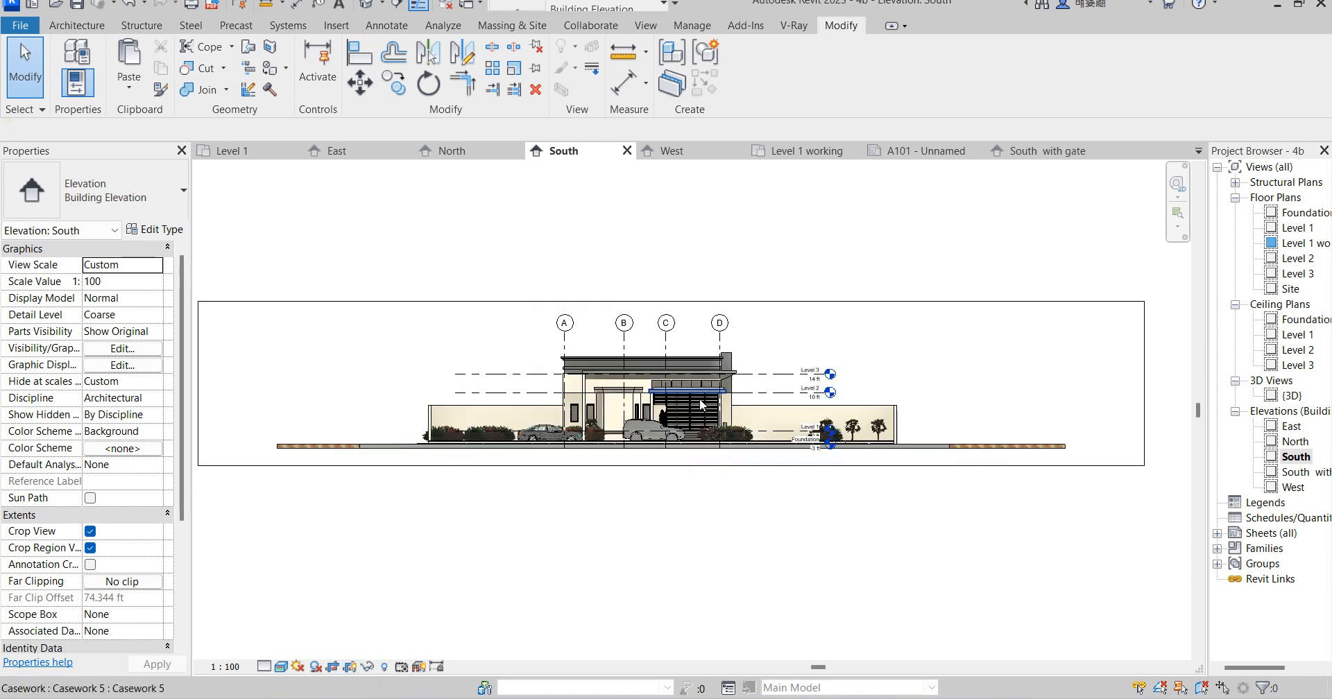
{"action": "left_click", "coordinate": [199, 384]}
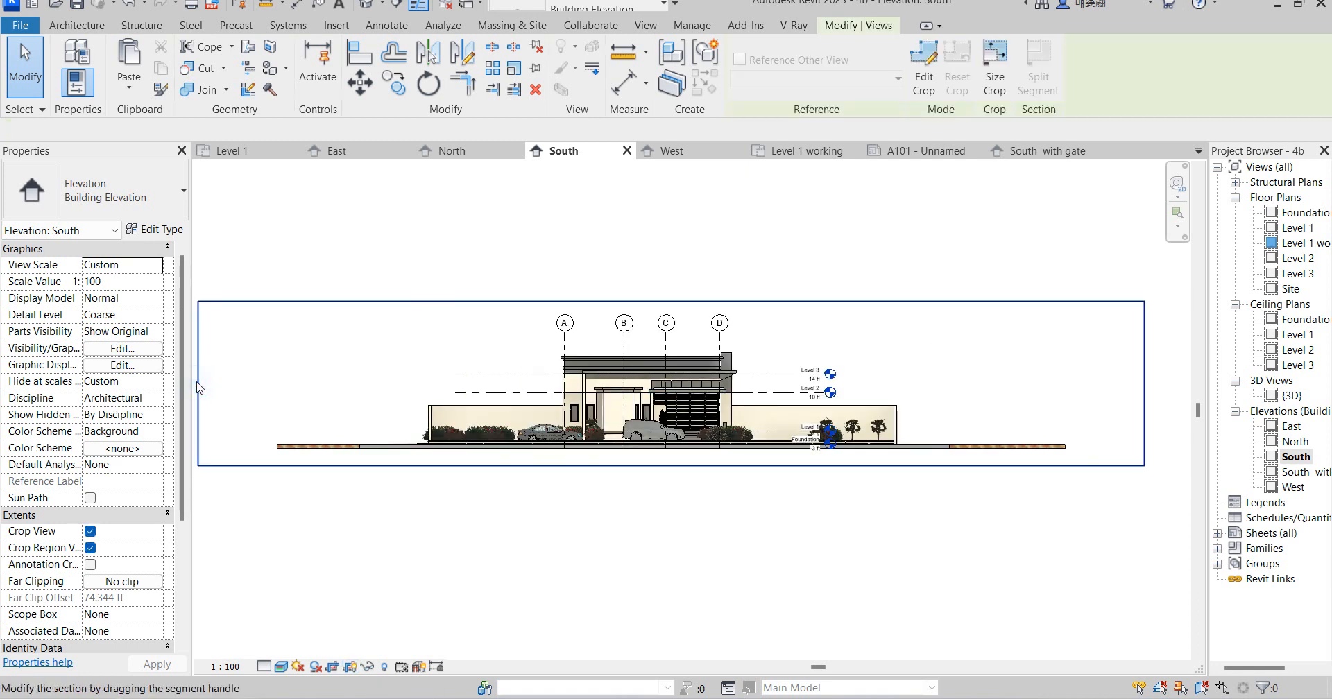
{"action": "left_click", "coordinate": [199, 387]}
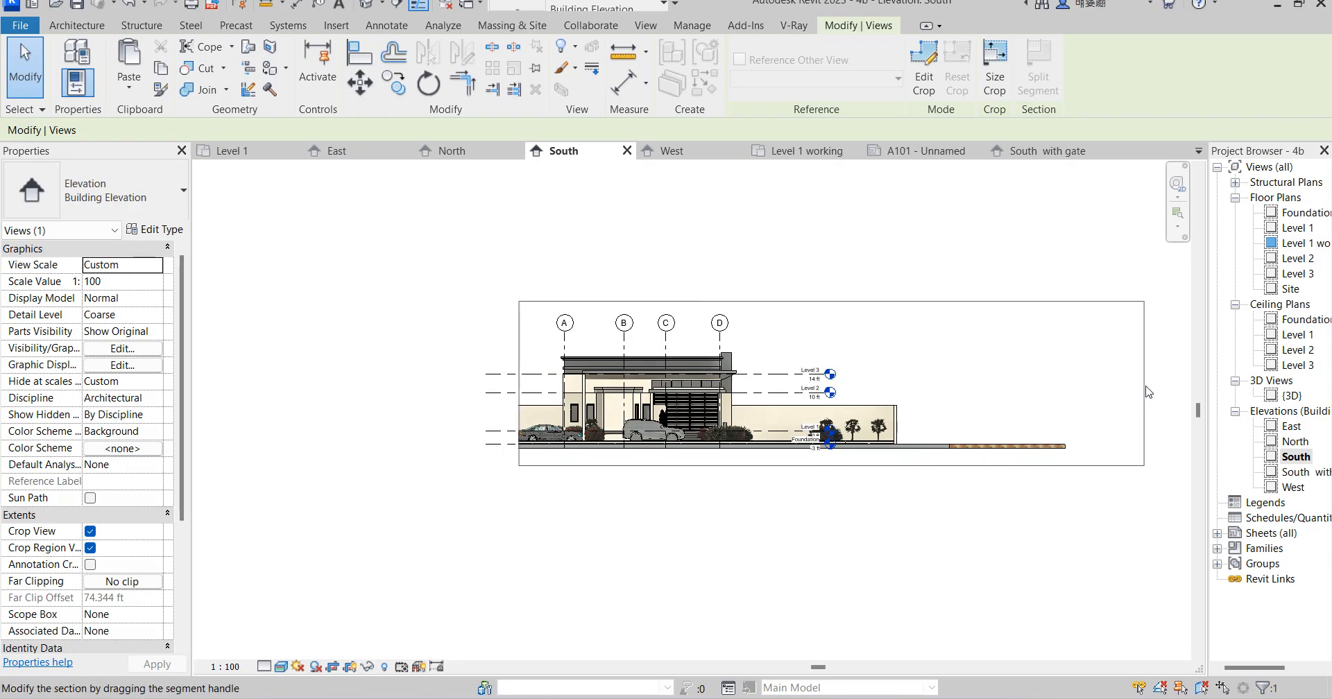
{"action": "left_click_drag", "start_coordinate": [1145, 385], "coordinate": [811, 411]}
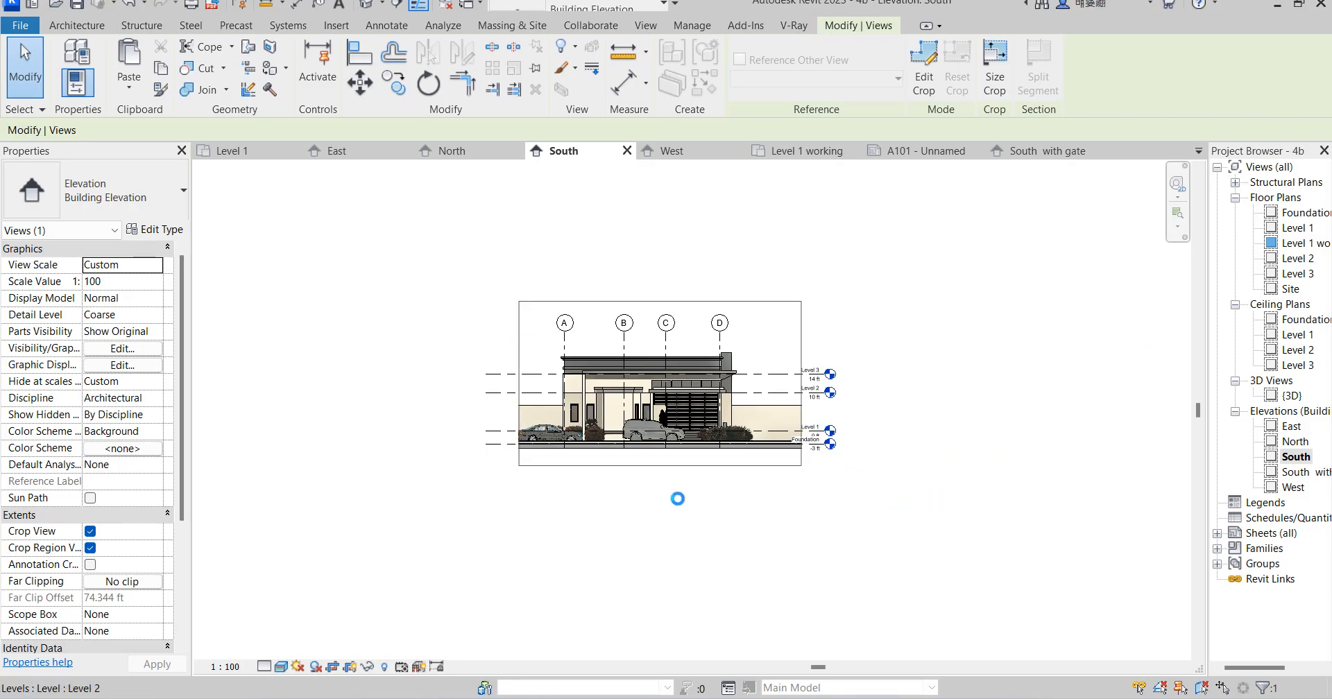
Step: Raise the lower edge of the South elevation's crop region to just beneath the ground line, trimming the grey strip below it
{"action": "left_click", "coordinate": [662, 465]}
{"action": "scroll", "coordinate": [662, 470], "scroll_direction": "up", "scroll_amount": 5}
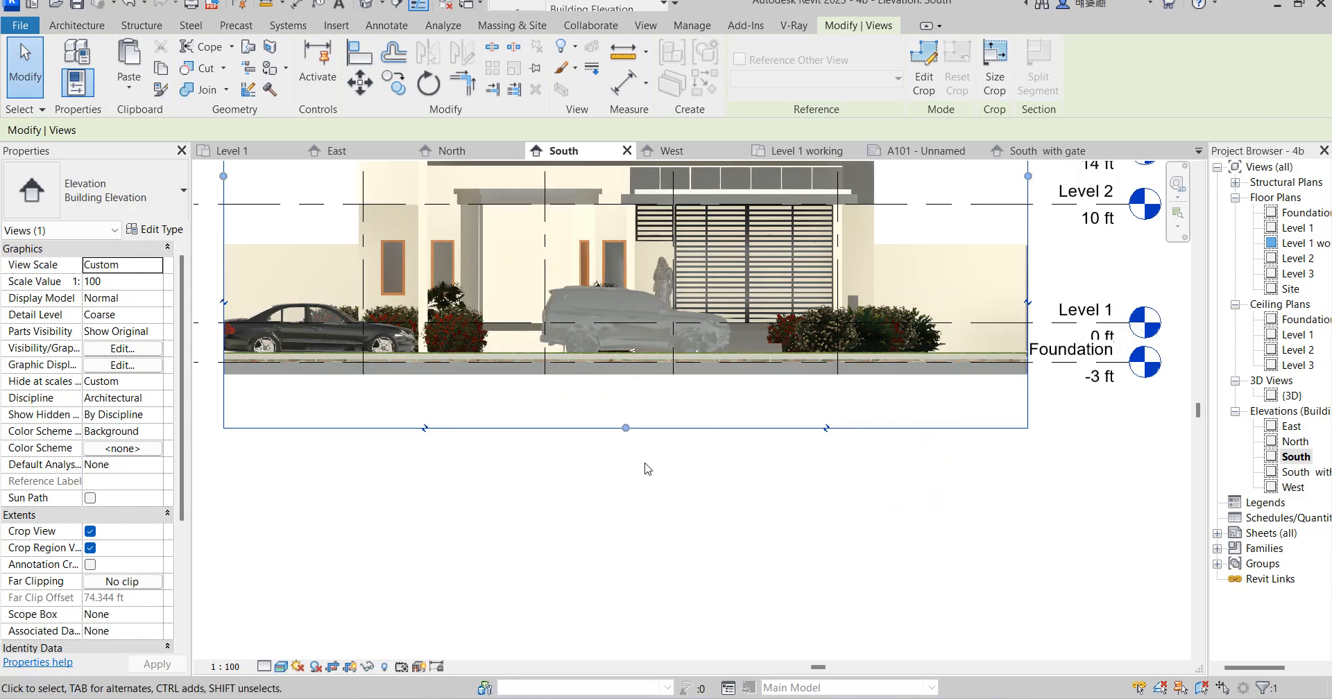
{"action": "left_click", "coordinate": [626, 428]}
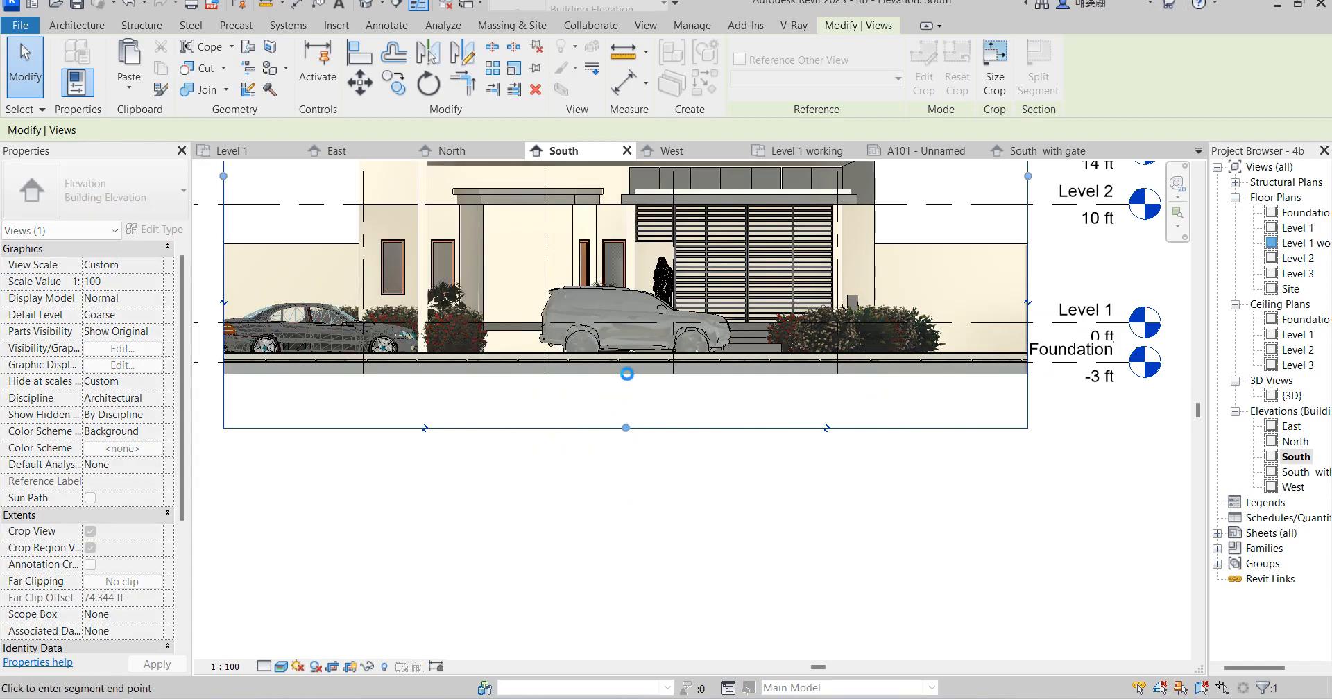
{"action": "left_click", "coordinate": [626, 374]}
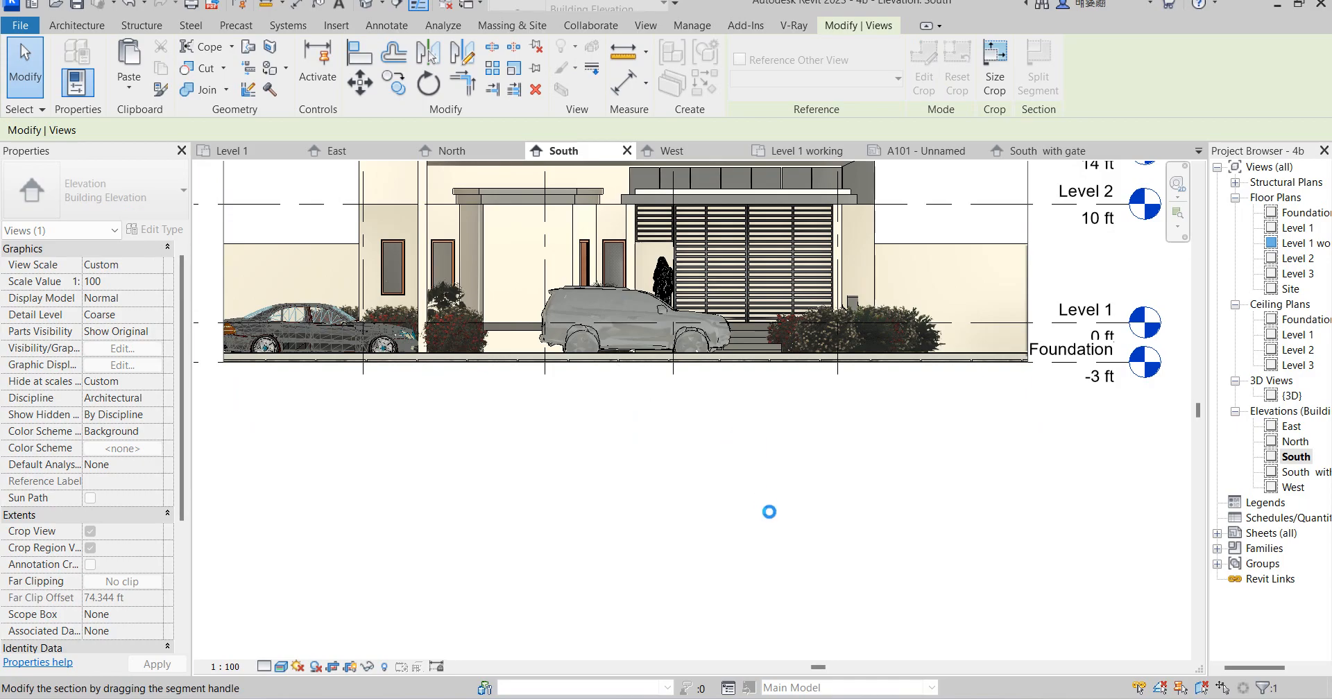
Step: Hide the whole grid category in the South elevation
{"action": "scroll", "coordinate": [769, 511], "scroll_direction": "down", "scroll_amount": 3}
{"action": "scroll", "coordinate": [748, 572], "scroll_direction": "down", "scroll_amount": 3}
{"action": "scroll", "coordinate": [810, 333], "scroll_direction": "up", "scroll_amount": 4}
{"action": "left_click", "coordinate": [770, 367]}
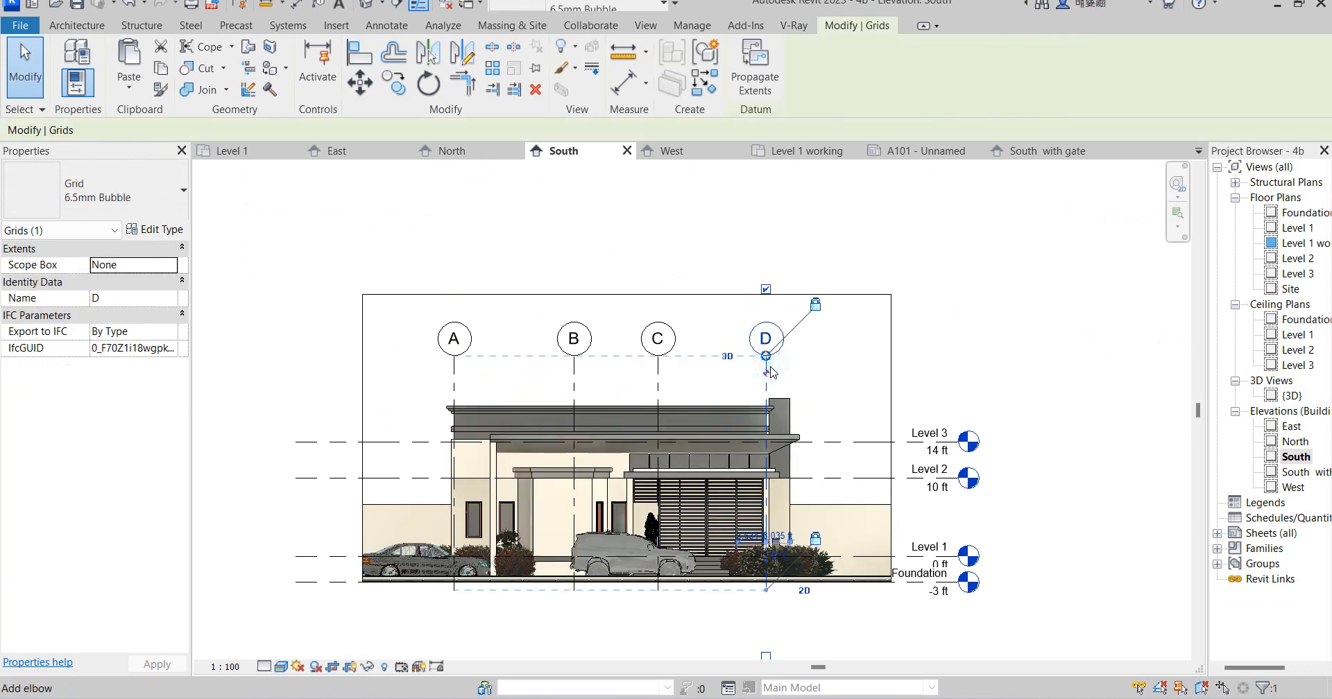
{"action": "right_click", "coordinate": [770, 370]}
{"action": "mouse_move", "coordinate": [845, 381]}
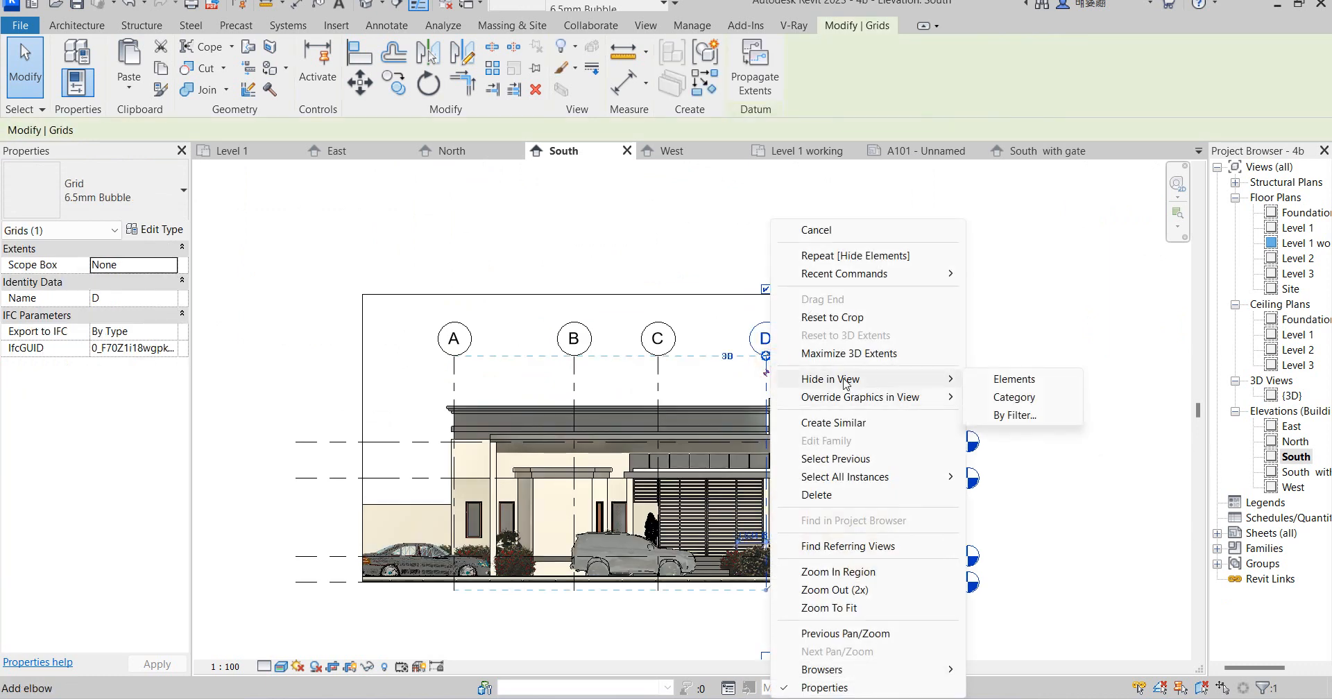
{"action": "left_click", "coordinate": [1014, 398]}
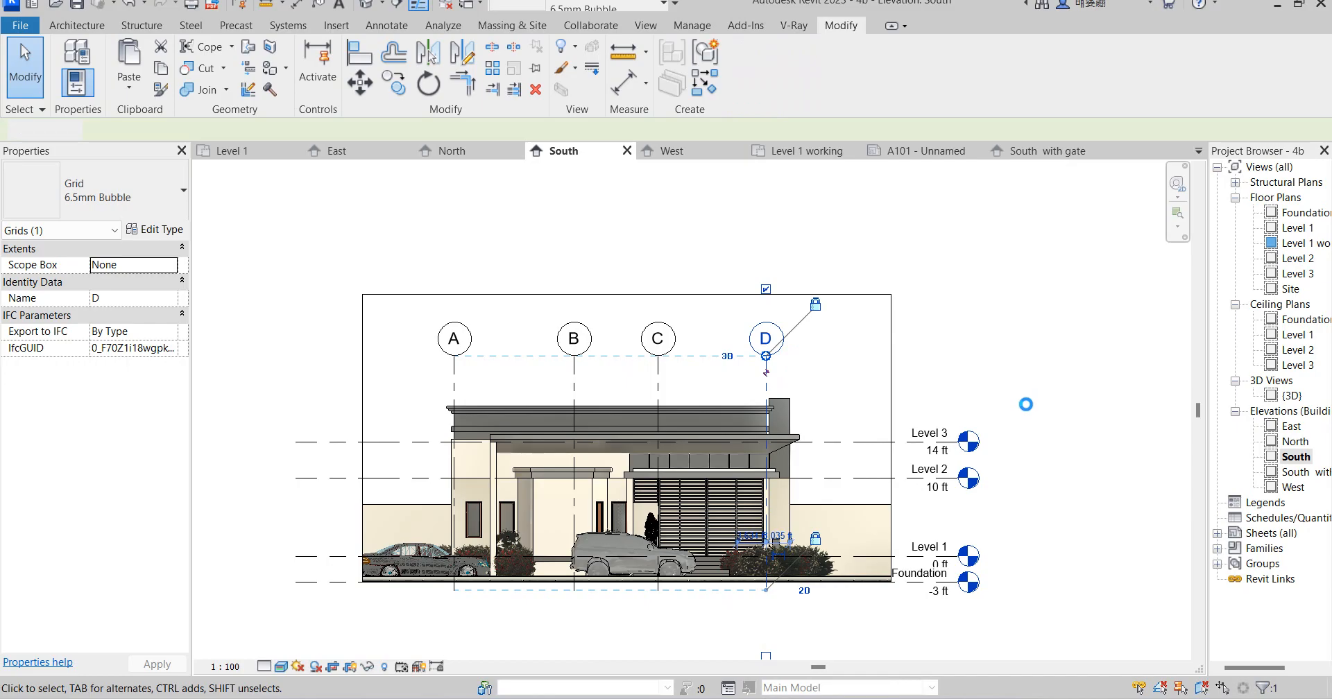
Step: Hide the whole level category in the South elevation
{"action": "left_click", "coordinate": [863, 442]}
{"action": "right_click", "coordinate": [864, 442]}
{"action": "mouse_move", "coordinate": [1006, 379]}
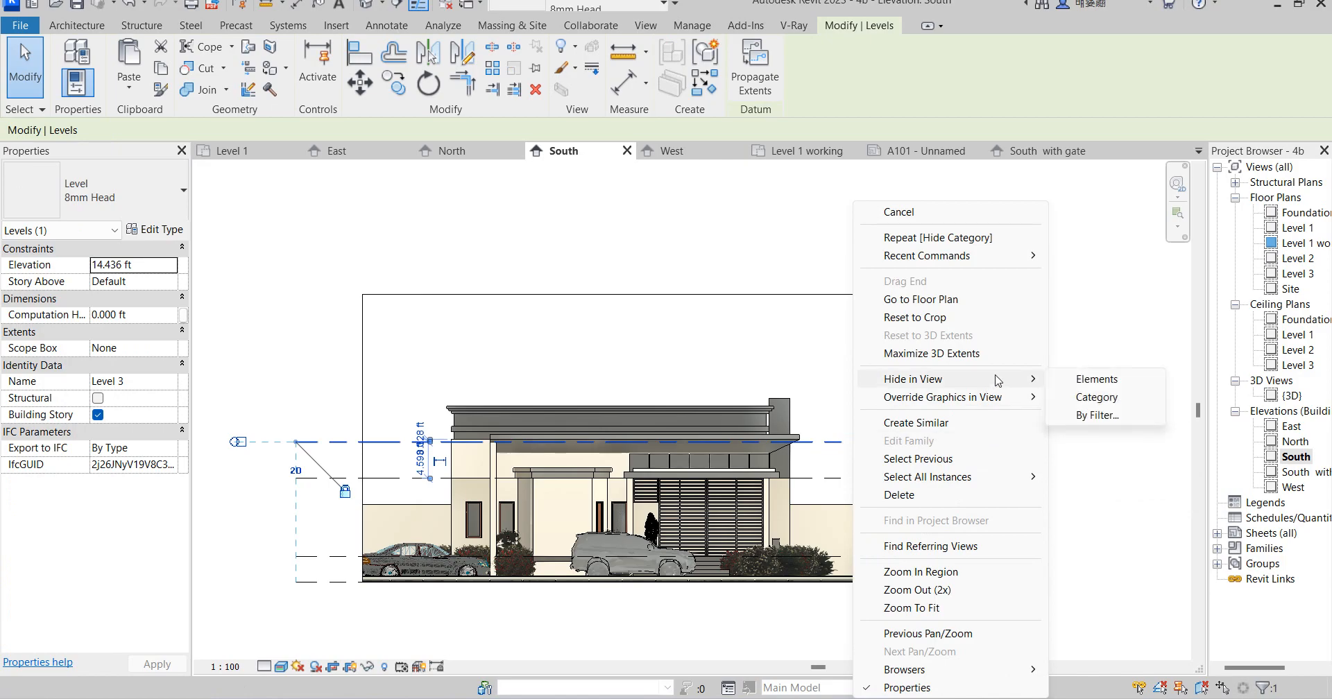
{"action": "left_click", "coordinate": [1106, 402]}
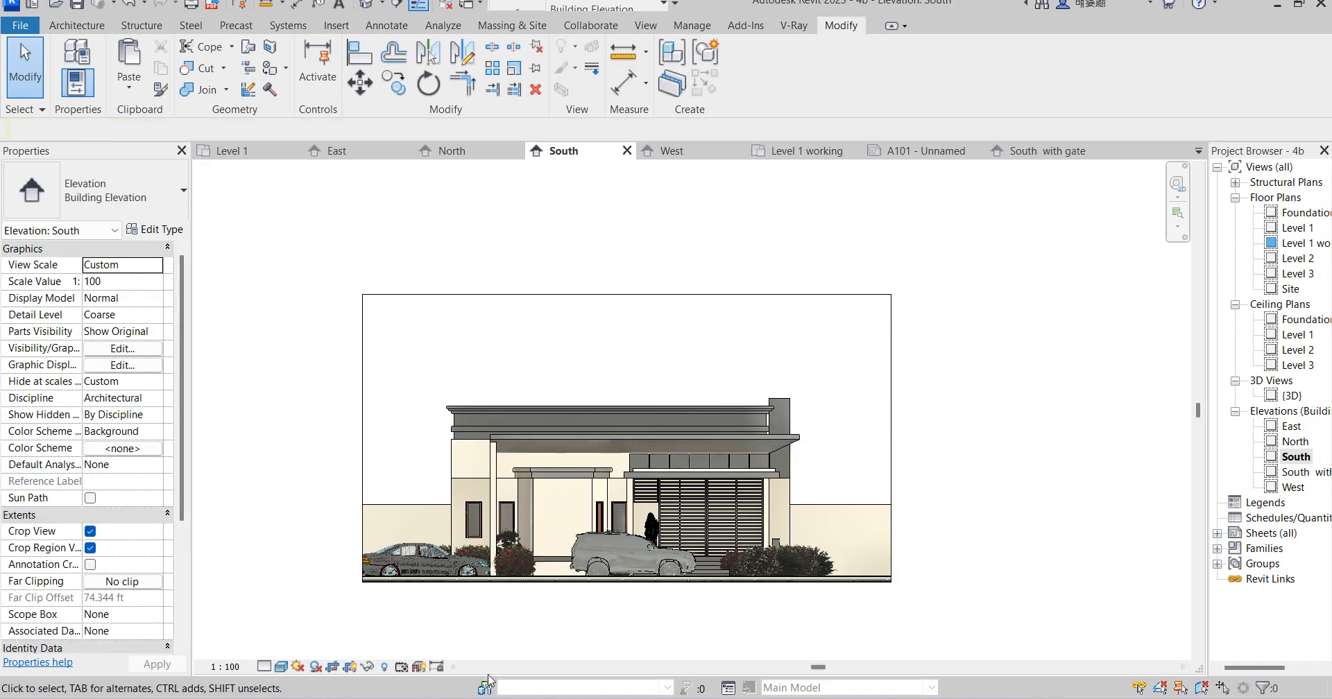
Step: Hide the South elevation's crop region boundary and zoom the view to fit the house
{"action": "left_click", "coordinate": [367, 668]}
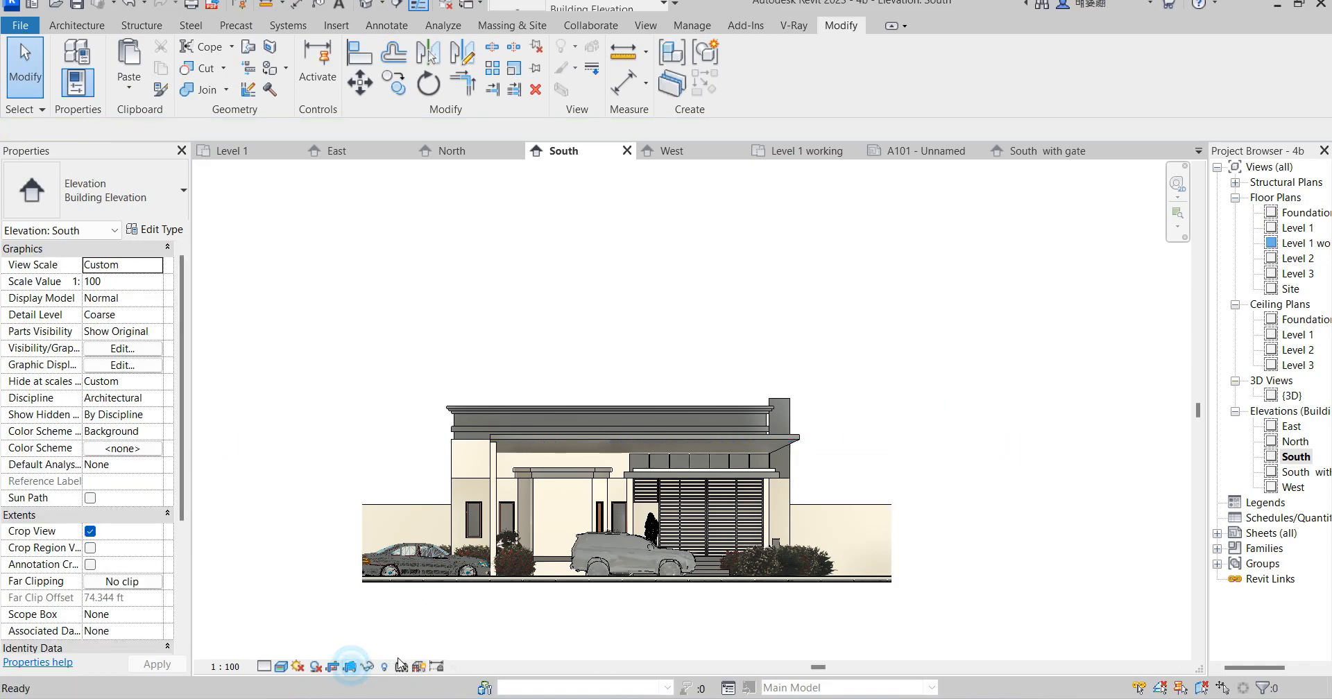
{"action": "right_click", "coordinate": [978, 315]}
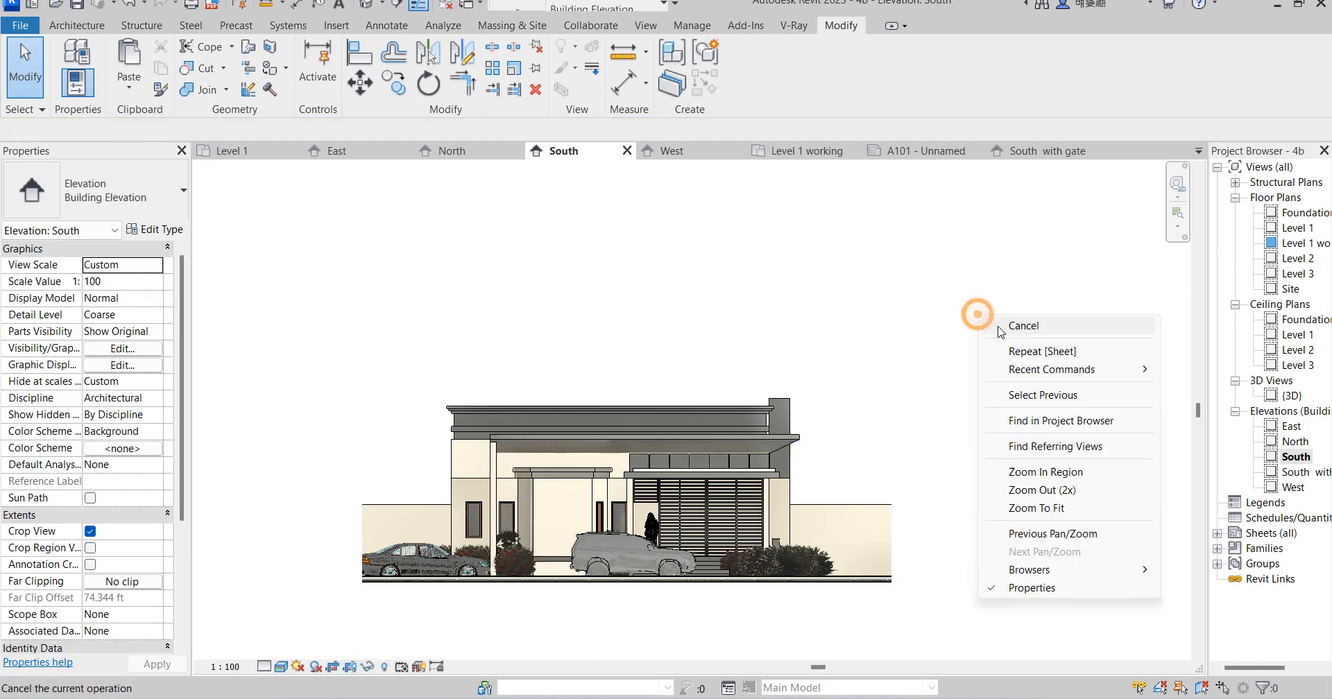
{"action": "left_click", "coordinate": [1046, 509]}
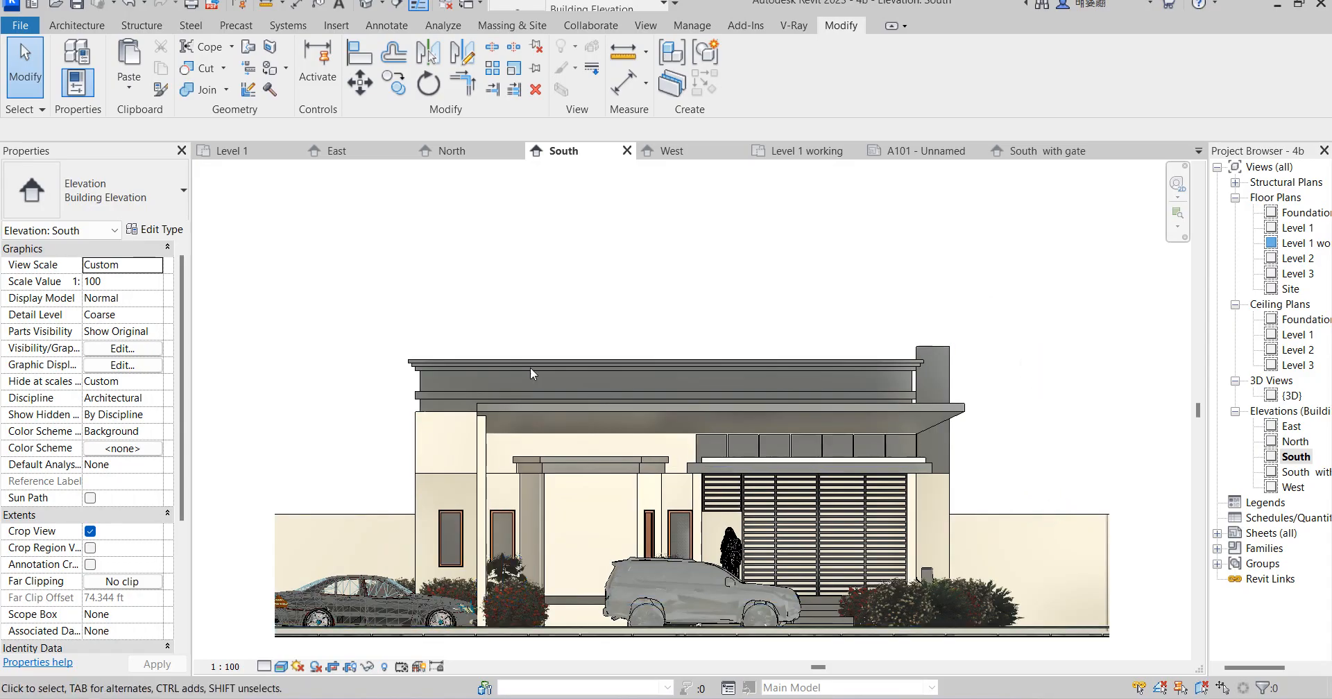
Step: Give the South elevation a gradient background with a light blue sky colour, lightened from the basic blue RGB 000-128-255
{"action": "left_click", "coordinate": [280, 667]}
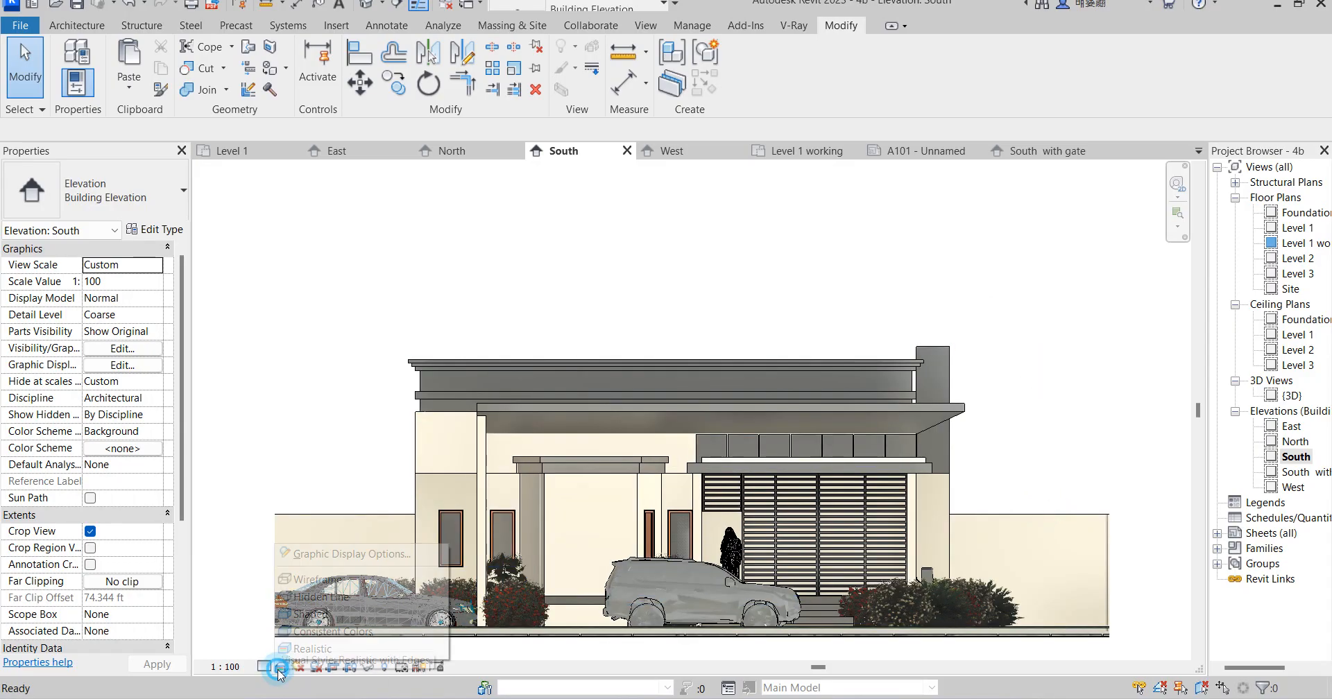
{"action": "left_click", "coordinate": [320, 552]}
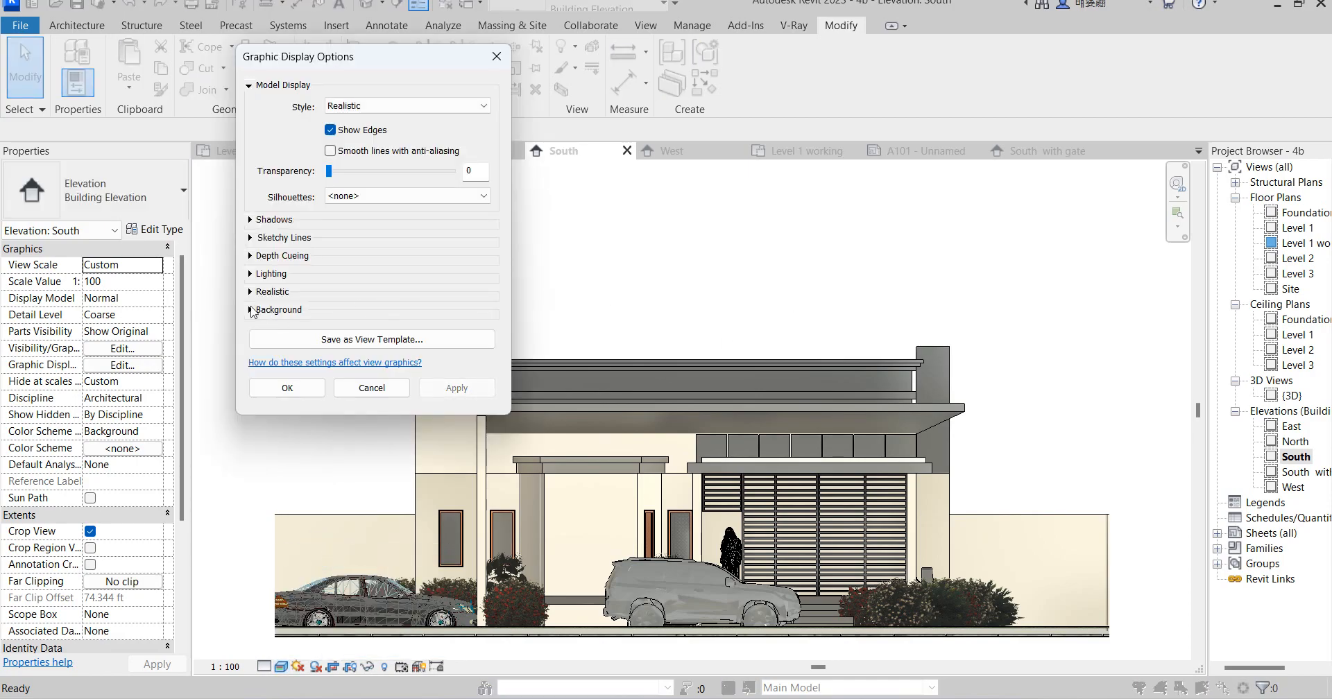
{"action": "left_click", "coordinate": [254, 309]}
{"action": "left_click", "coordinate": [425, 336]}
{"action": "left_click", "coordinate": [347, 357]}
{"action": "left_click", "coordinate": [339, 363]}
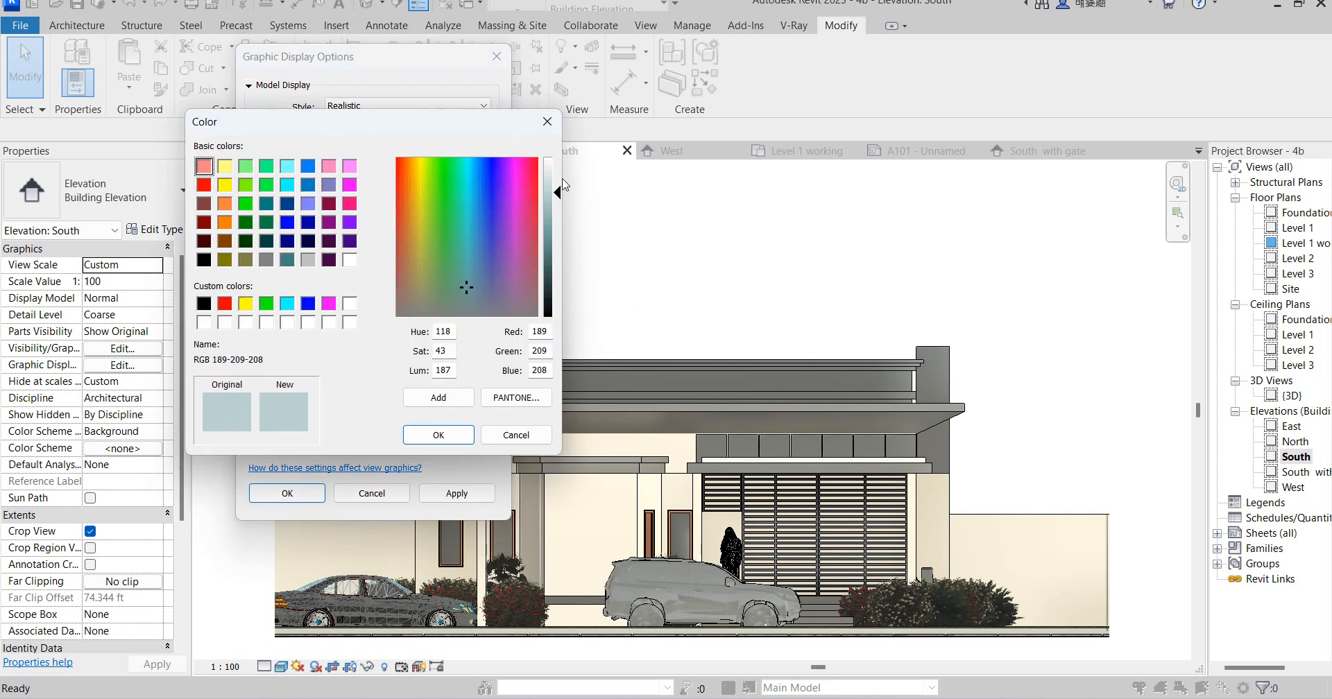
{"action": "left_click", "coordinate": [308, 167]}
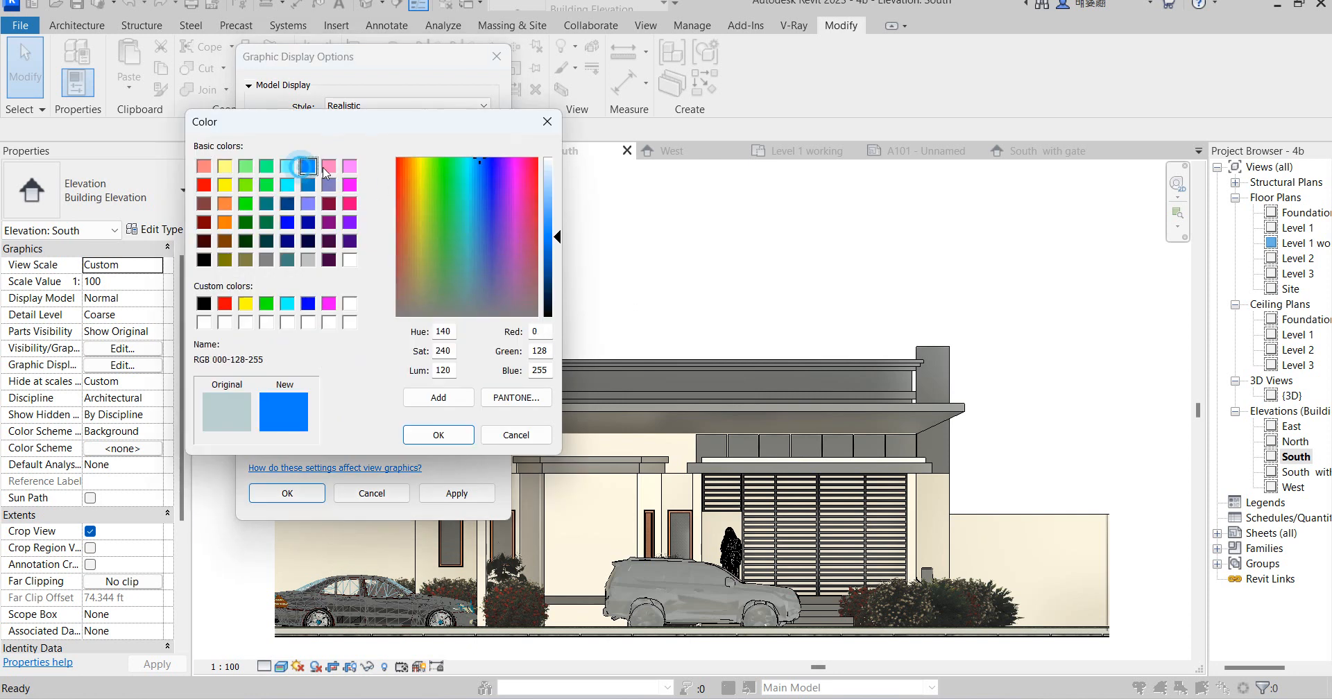
{"action": "left_click", "coordinate": [554, 178]}
{"action": "left_click", "coordinate": [439, 435]}
{"action": "left_click", "coordinate": [284, 492]}
Step: Turn on shadows in the South elevation and switch its visual style to Hidden Line
{"action": "scroll", "coordinate": [1037, 426], "scroll_direction": "down", "scroll_amount": 3}
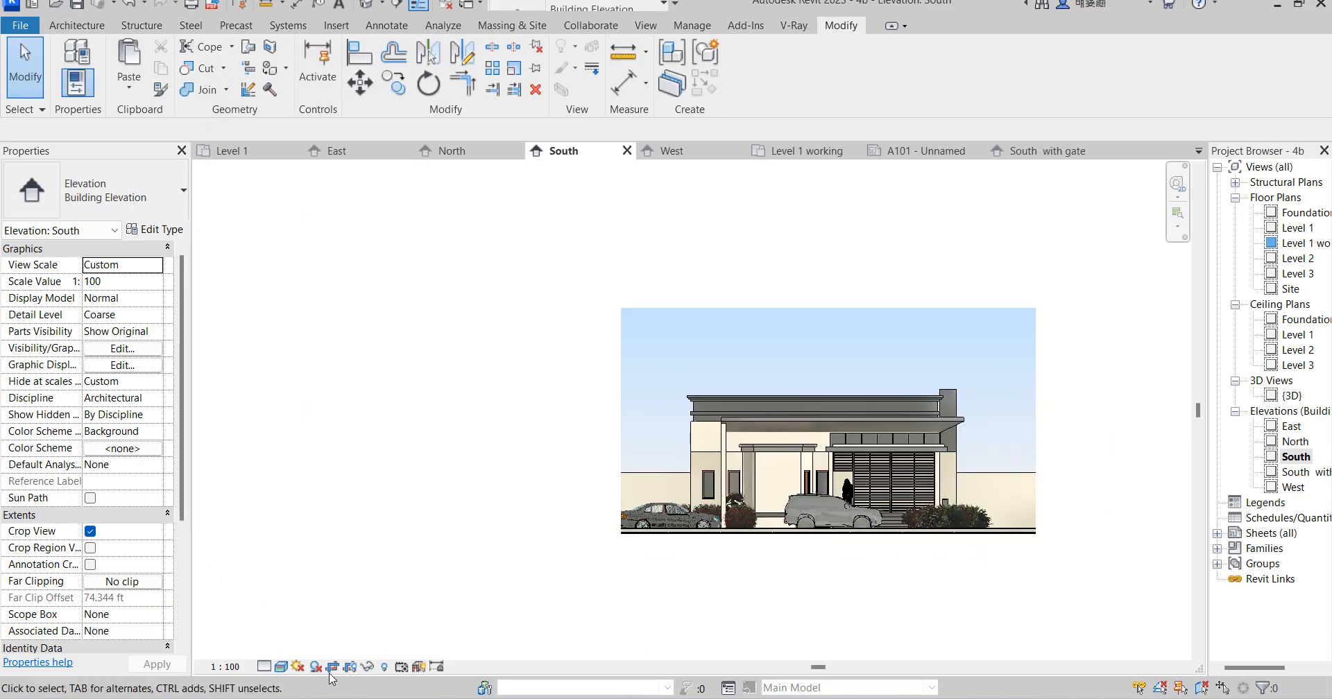
{"action": "left_click", "coordinate": [370, 604]}
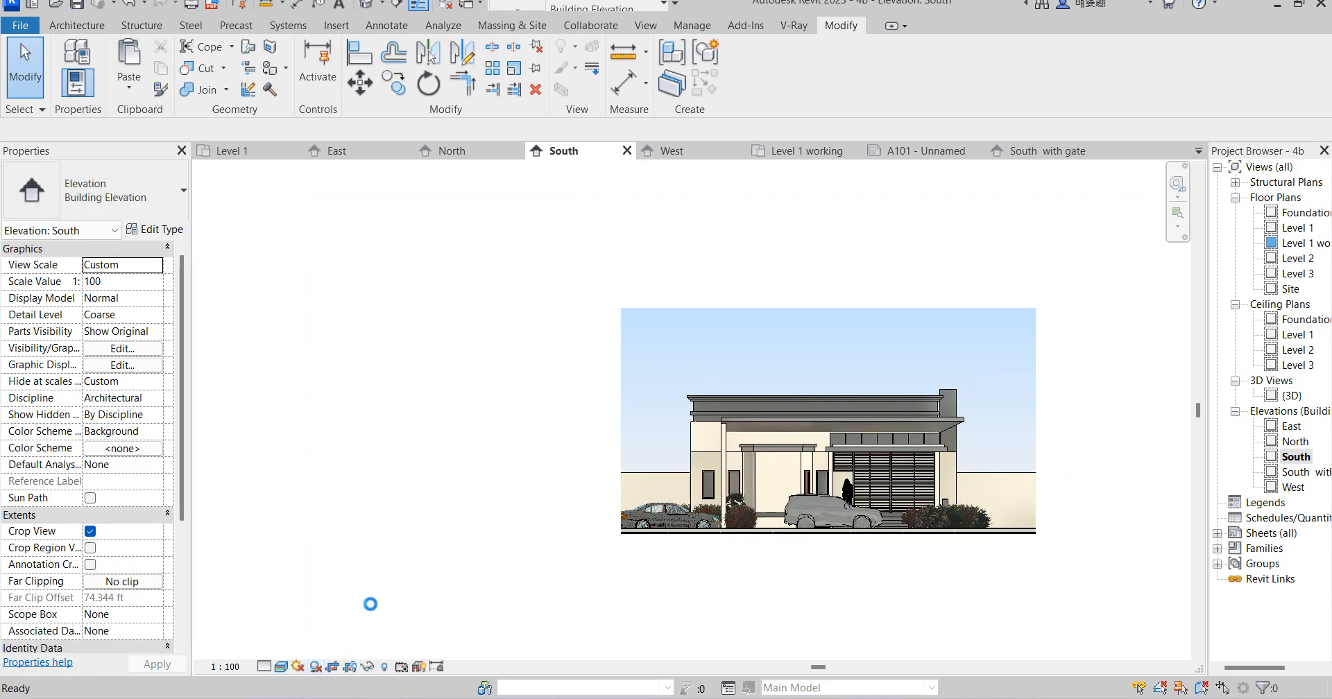
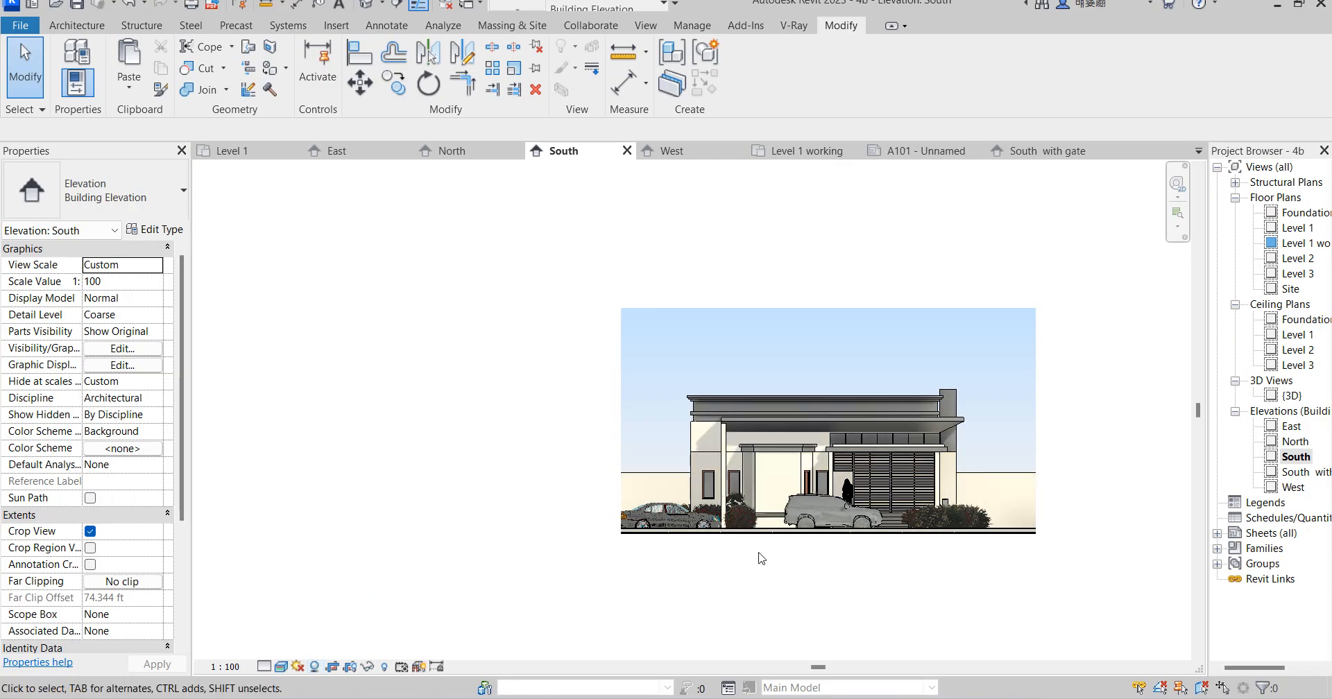
{"action": "left_click", "coordinate": [282, 667]}
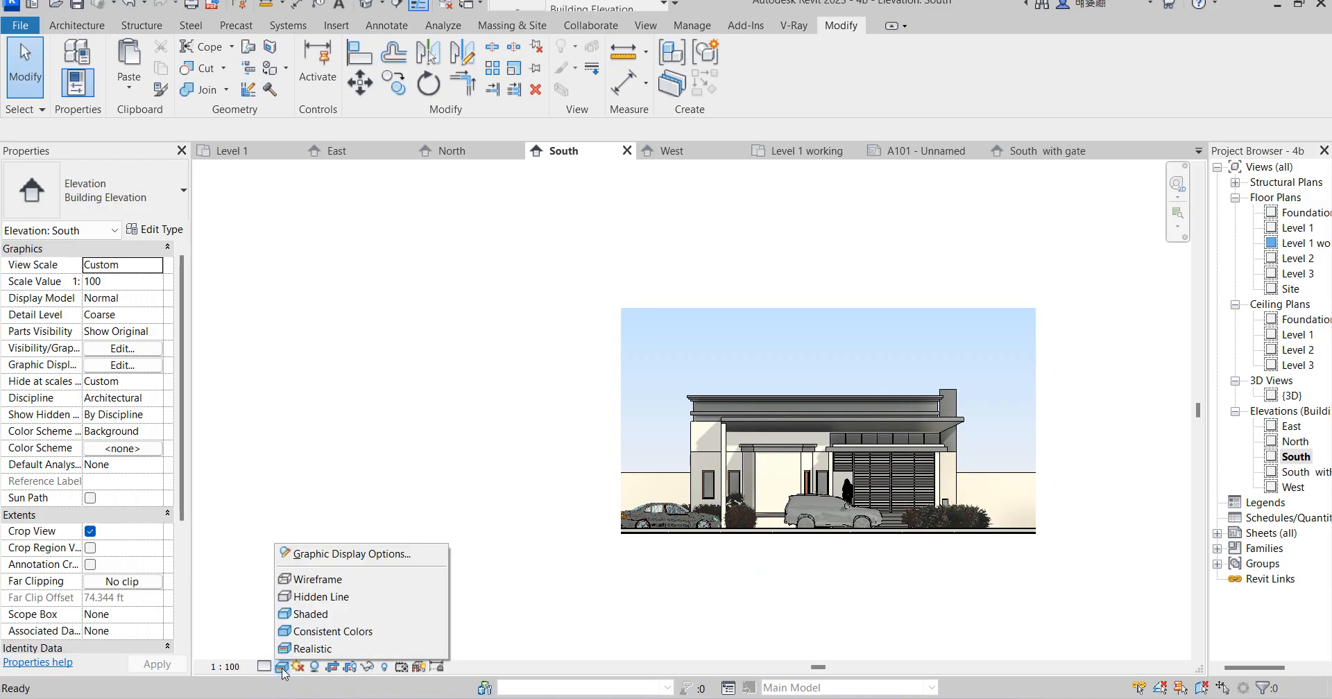
{"action": "left_click", "coordinate": [323, 602]}
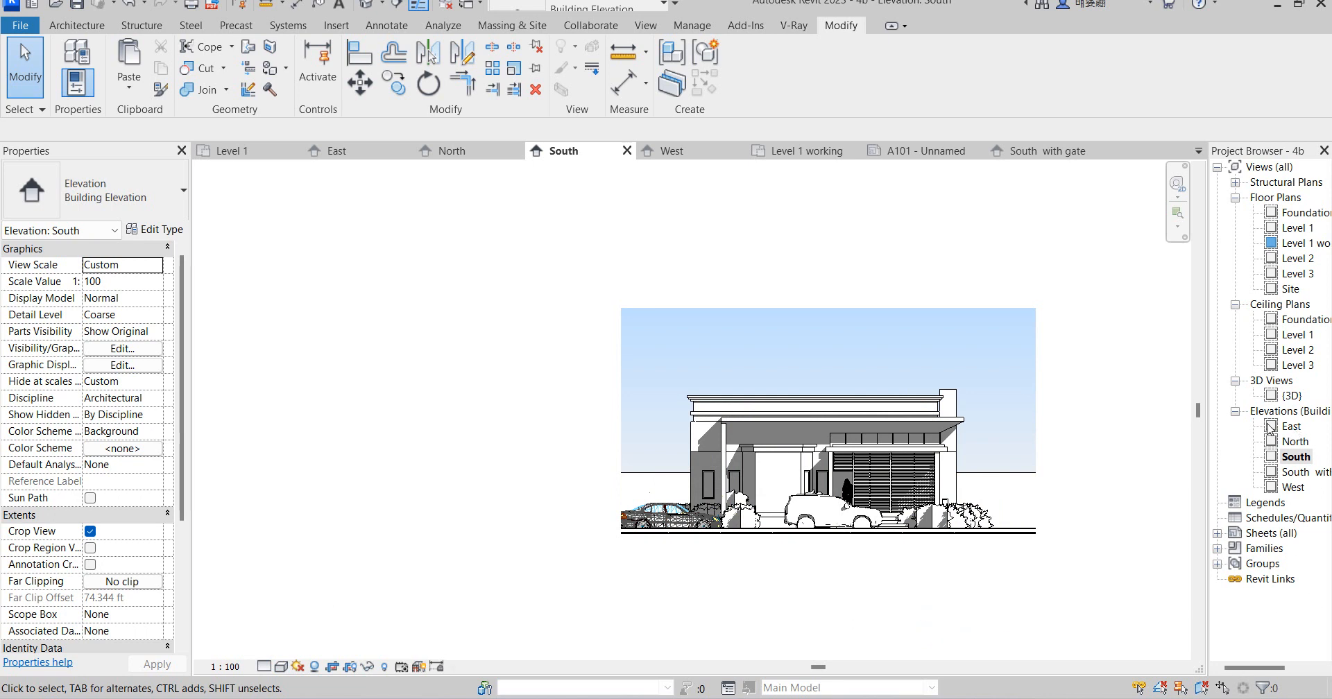
Step: Create a new sheet with the A3 Blank metric.0001 titleblock
{"action": "left_click", "coordinate": [1258, 533]}
{"action": "right_click", "coordinate": [1256, 535]}
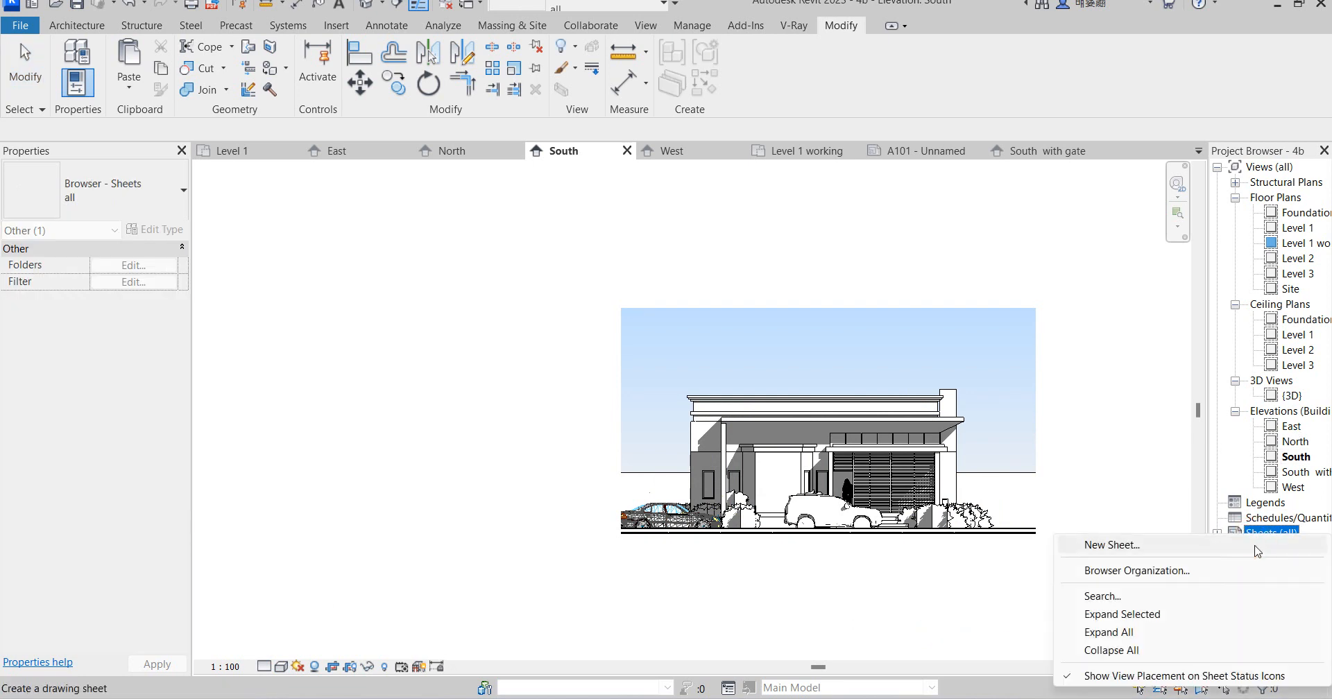
{"action": "left_click", "coordinate": [1110, 545]}
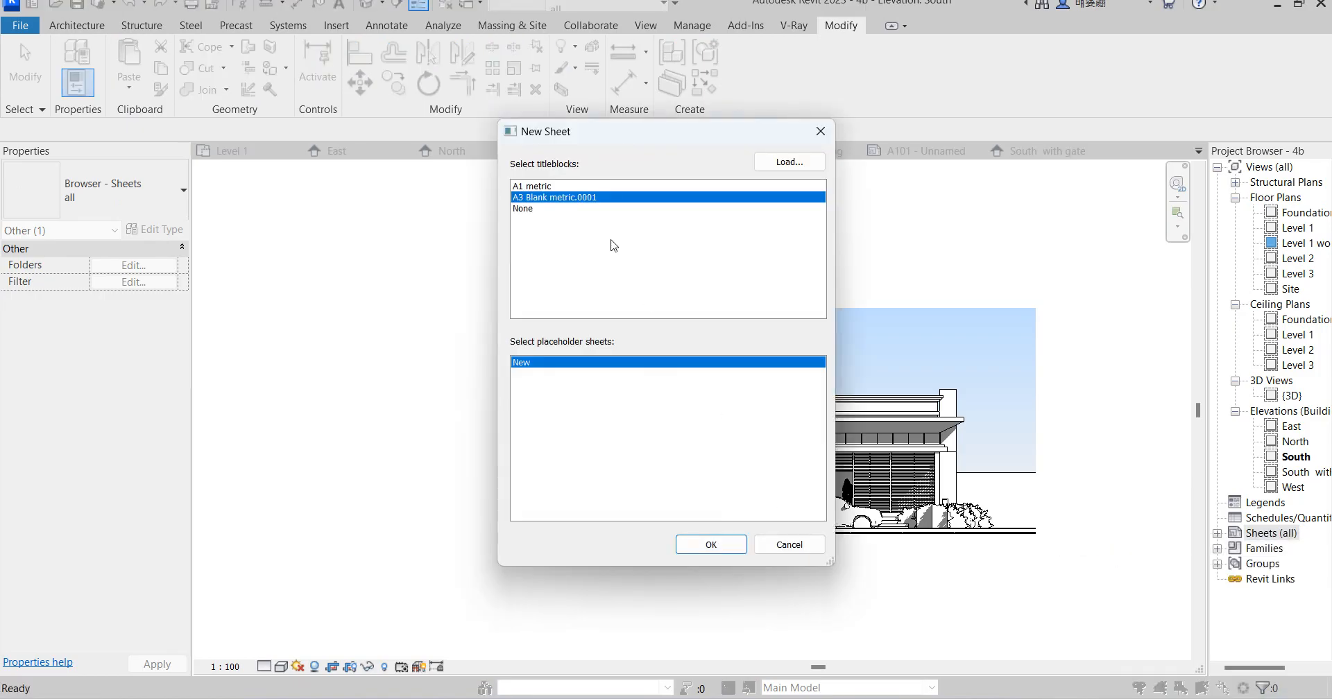
{"action": "left_click", "coordinate": [702, 544]}
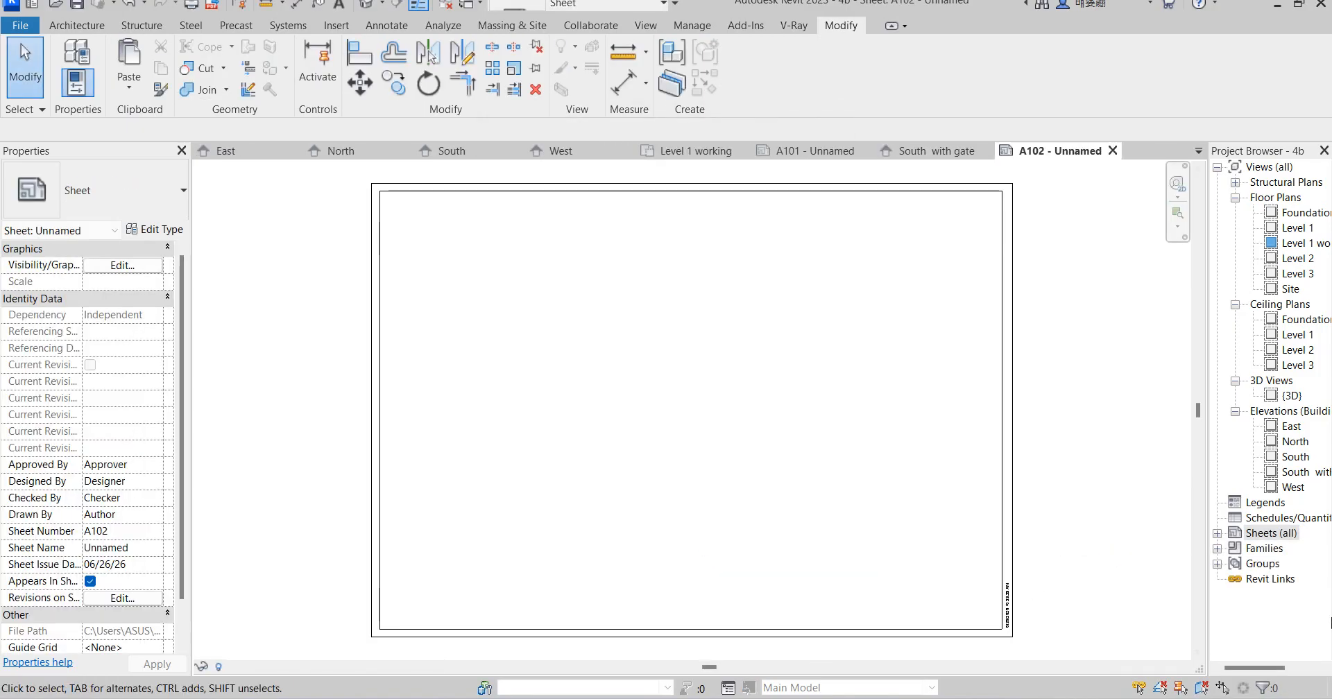
Step: Place the South elevation near the middle of sheet A102
{"action": "left_click", "coordinate": [1217, 533]}
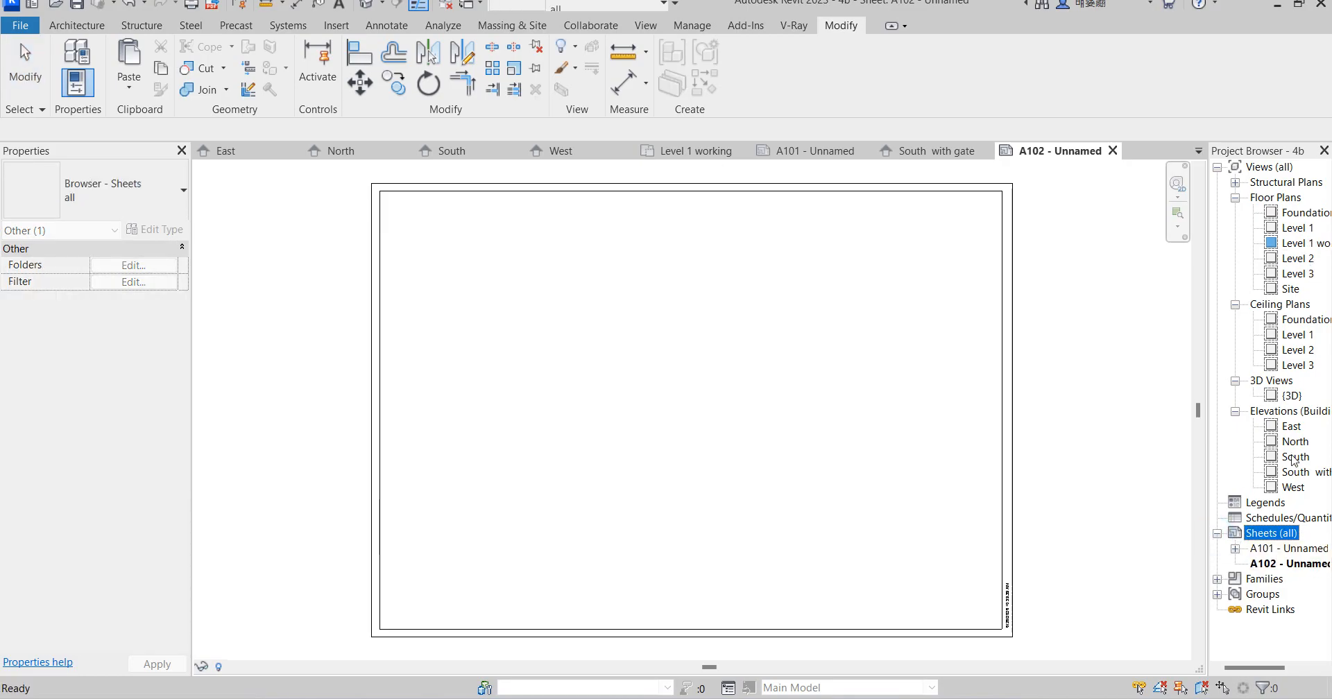
{"action": "left_click_drag", "start_coordinate": [1295, 457], "coordinate": [651, 434]}
{"action": "left_click", "coordinate": [661, 399]}
{"action": "left_click", "coordinate": [1043, 443]}
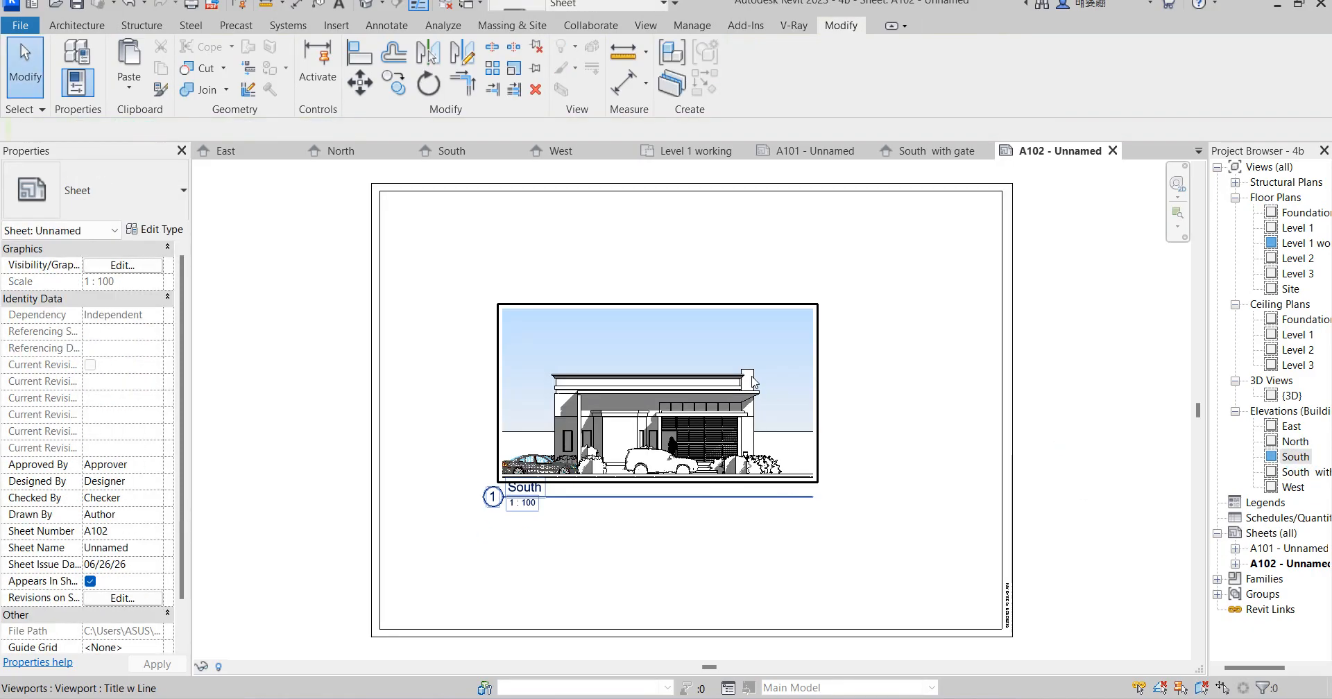
Step: Set the South viewport's scale to 1:99 on sheet A102
{"action": "left_click", "coordinate": [753, 382]}
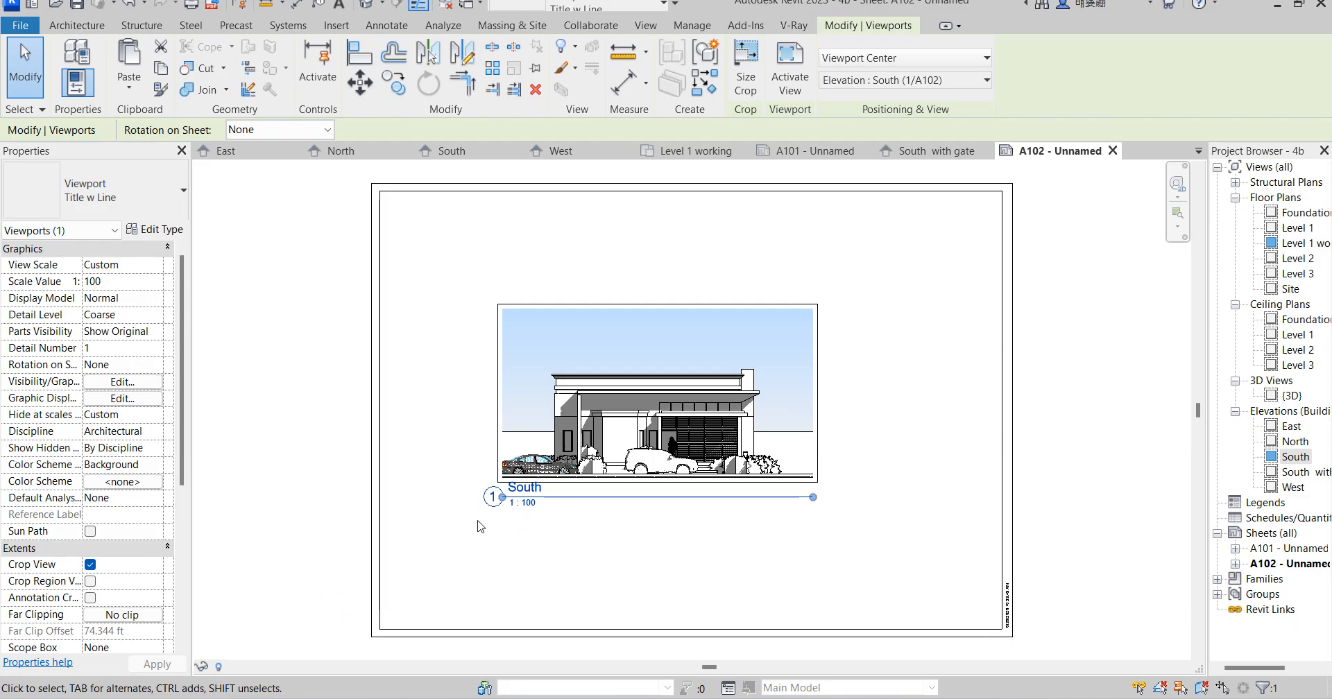
{"action": "left_click", "coordinate": [154, 287]}
{"action": "type", "text": "99"}
{"action": "left_click", "coordinate": [157, 268]}
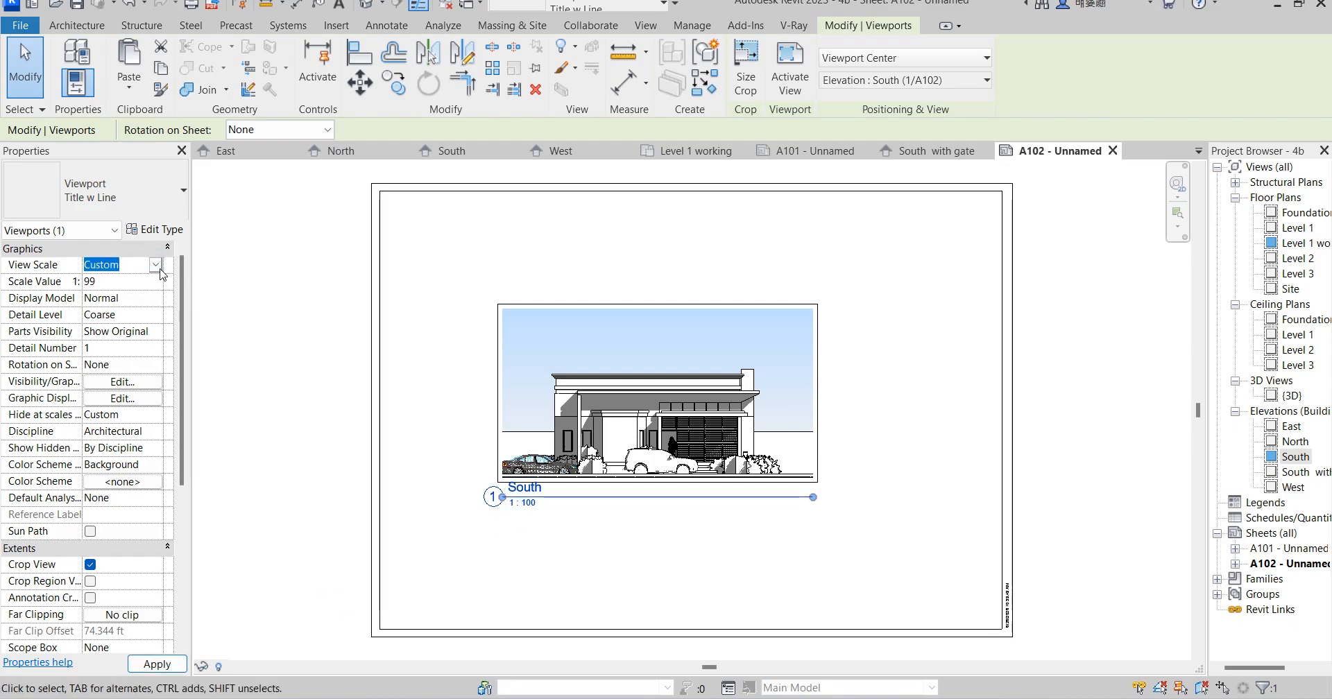
{"action": "left_click", "coordinate": [158, 267]}
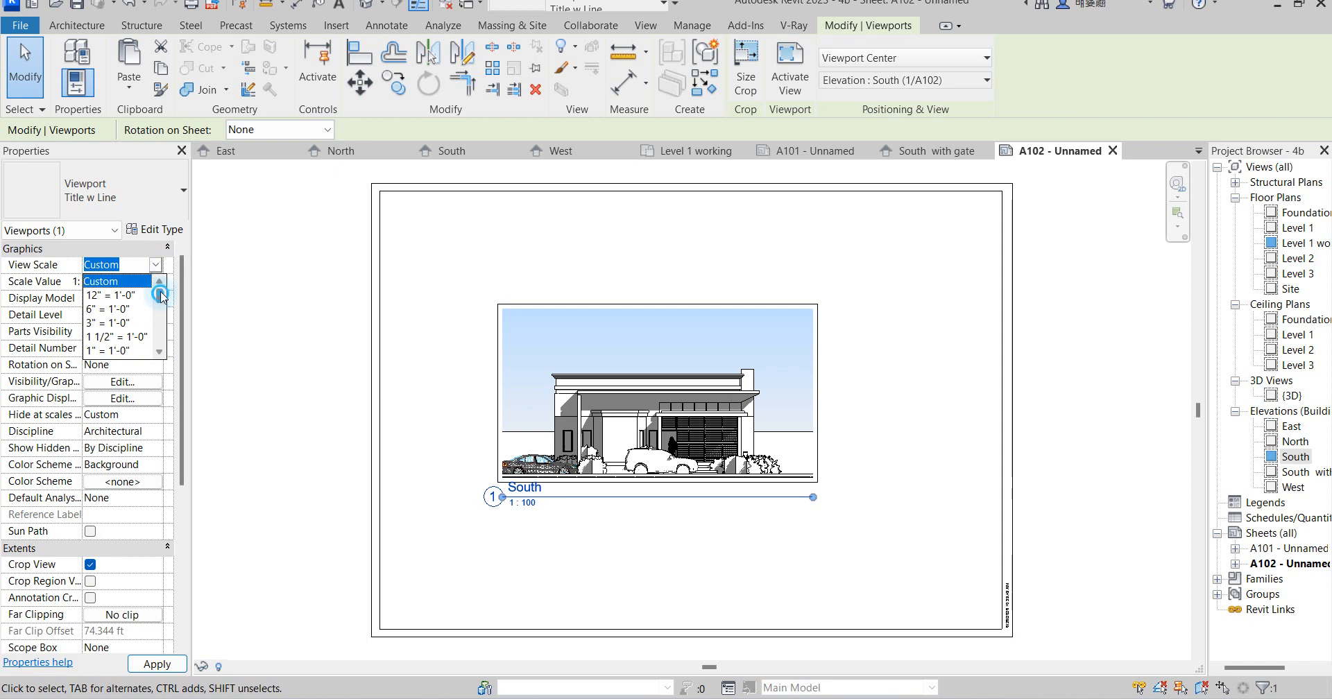
{"action": "left_click", "coordinate": [230, 358]}
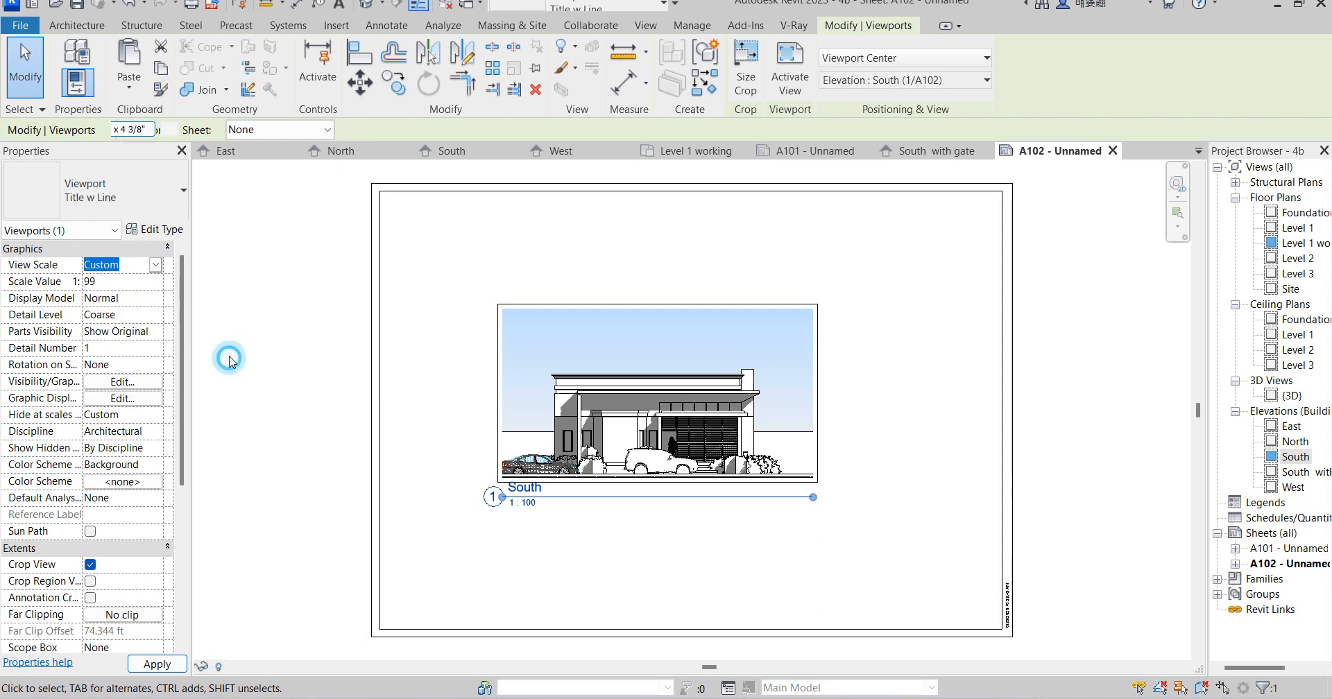
Step: Set the South viewport's scale to 1:50 and move it down and left over the sheet
{"action": "left_click", "coordinate": [141, 287]}
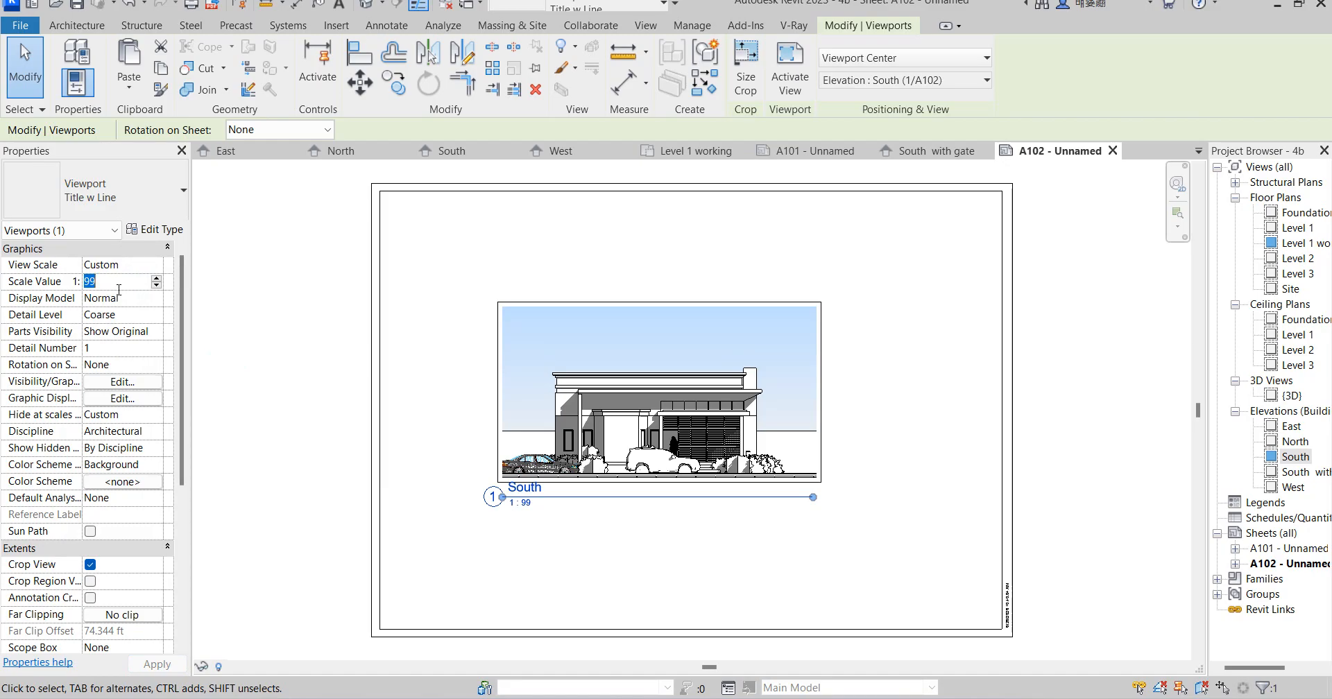
{"action": "type", "text": "50"}
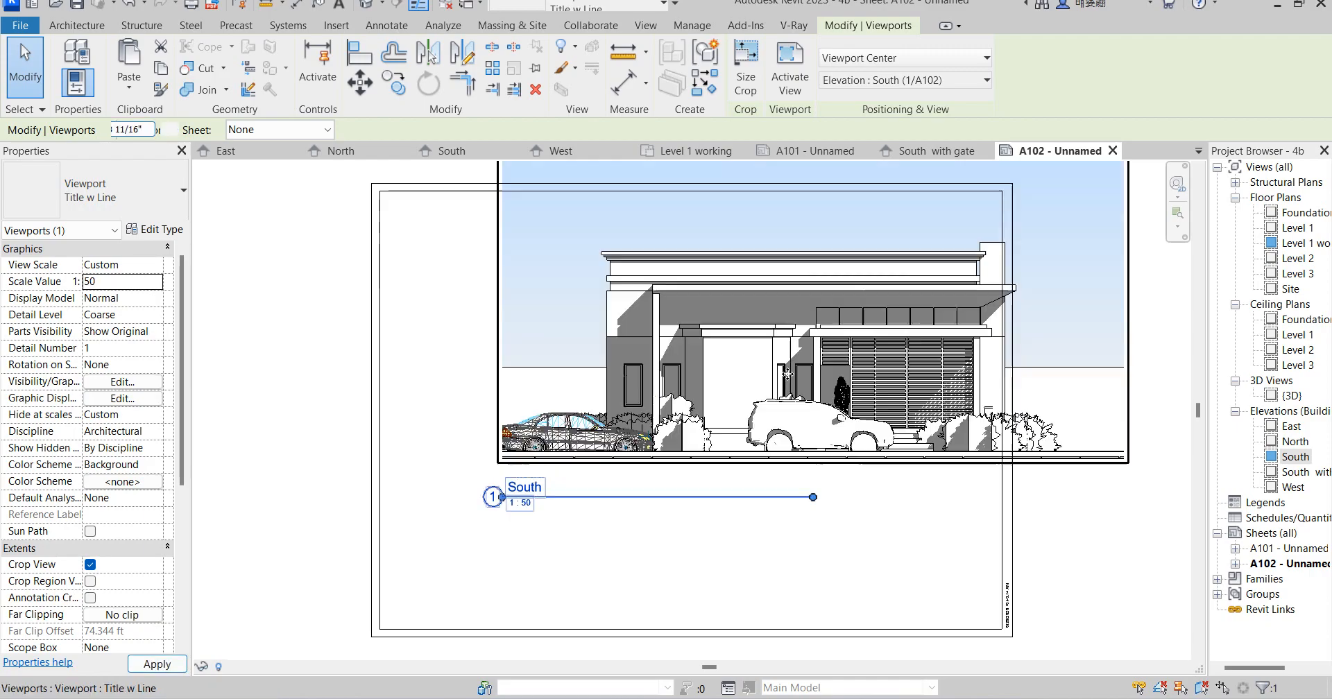
{"action": "left_click_drag", "start_coordinate": [870, 314], "coordinate": [755, 432]}
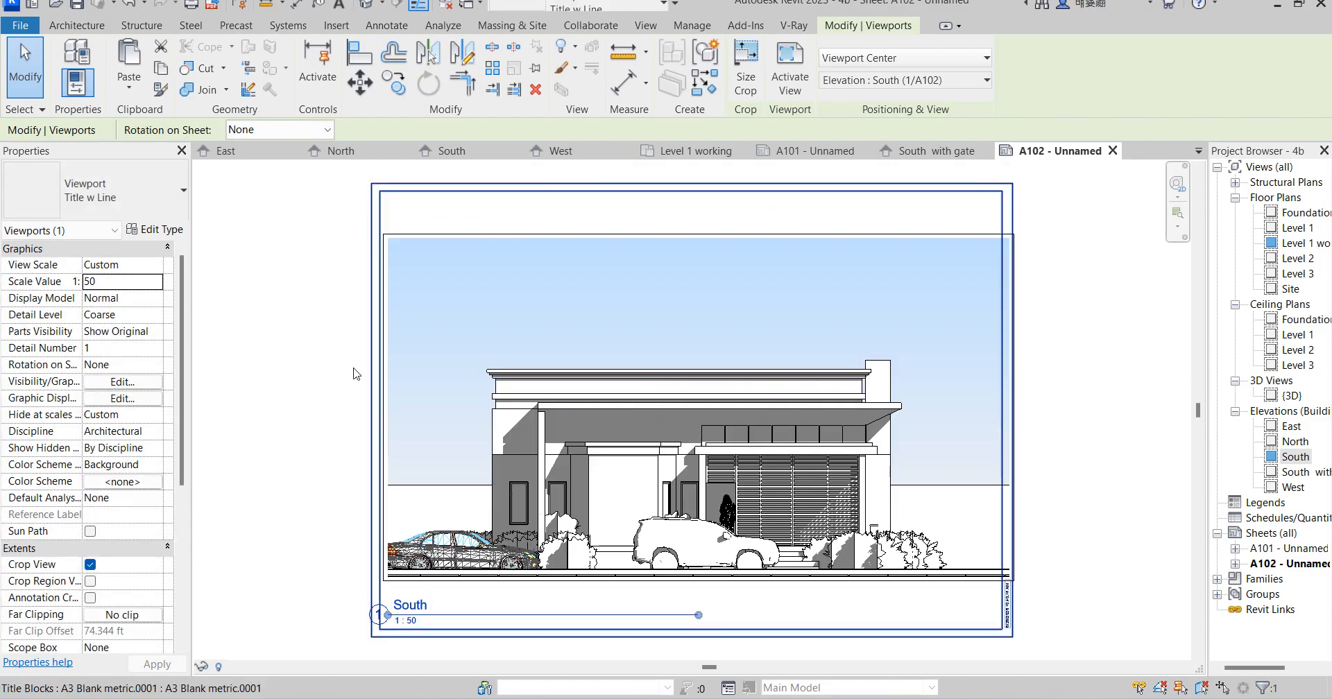
Step: Set the South viewport's scale to 1:60 and reposition it inside the sheet border
{"action": "left_click", "coordinate": [133, 281]}
{"action": "type", "text": "60"}
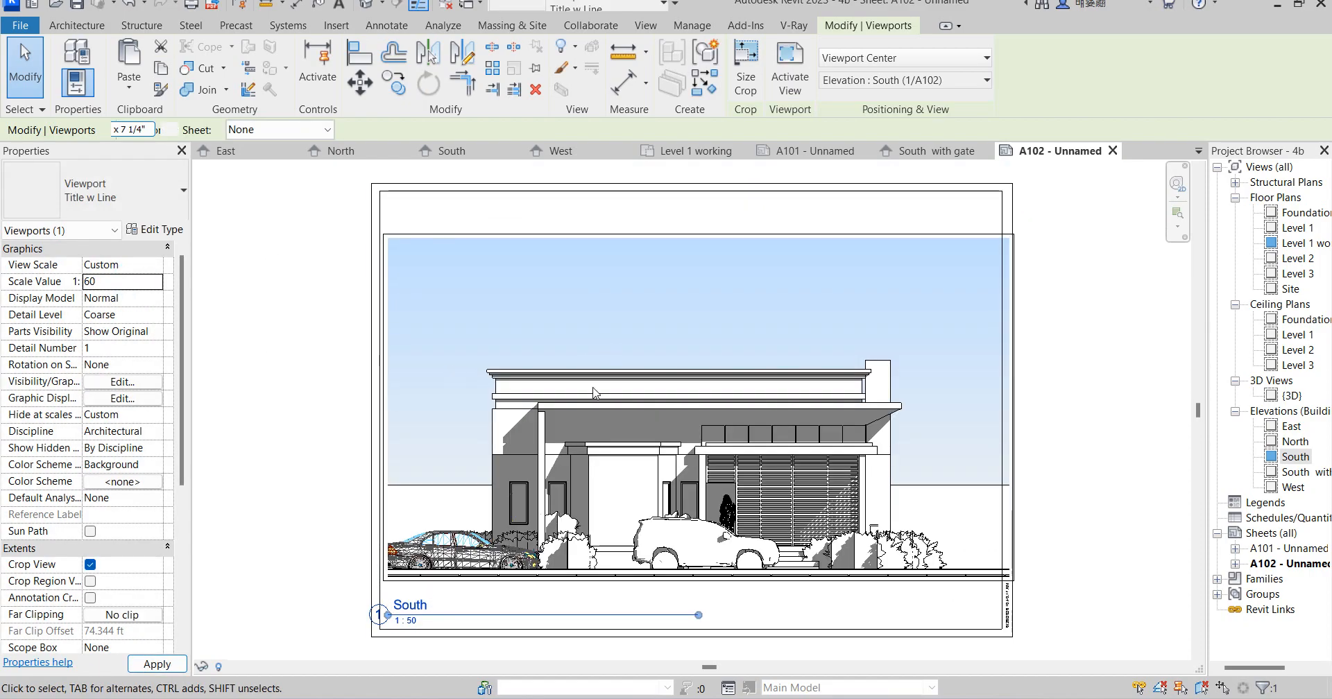
{"action": "left_click_drag", "start_coordinate": [605, 437], "coordinate": [666, 401]}
{"action": "left_click", "coordinate": [1079, 376]}
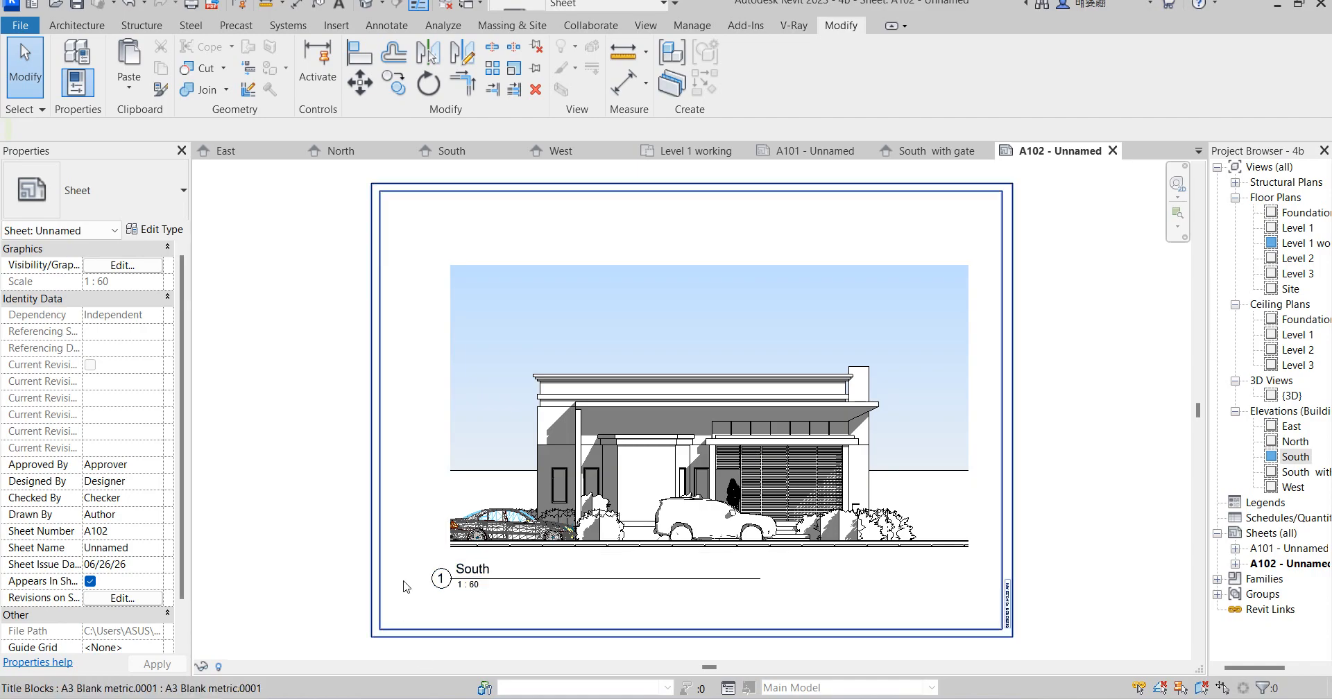
{"action": "left_click", "coordinate": [344, 410]}
{"action": "left_click", "coordinate": [1085, 382]}
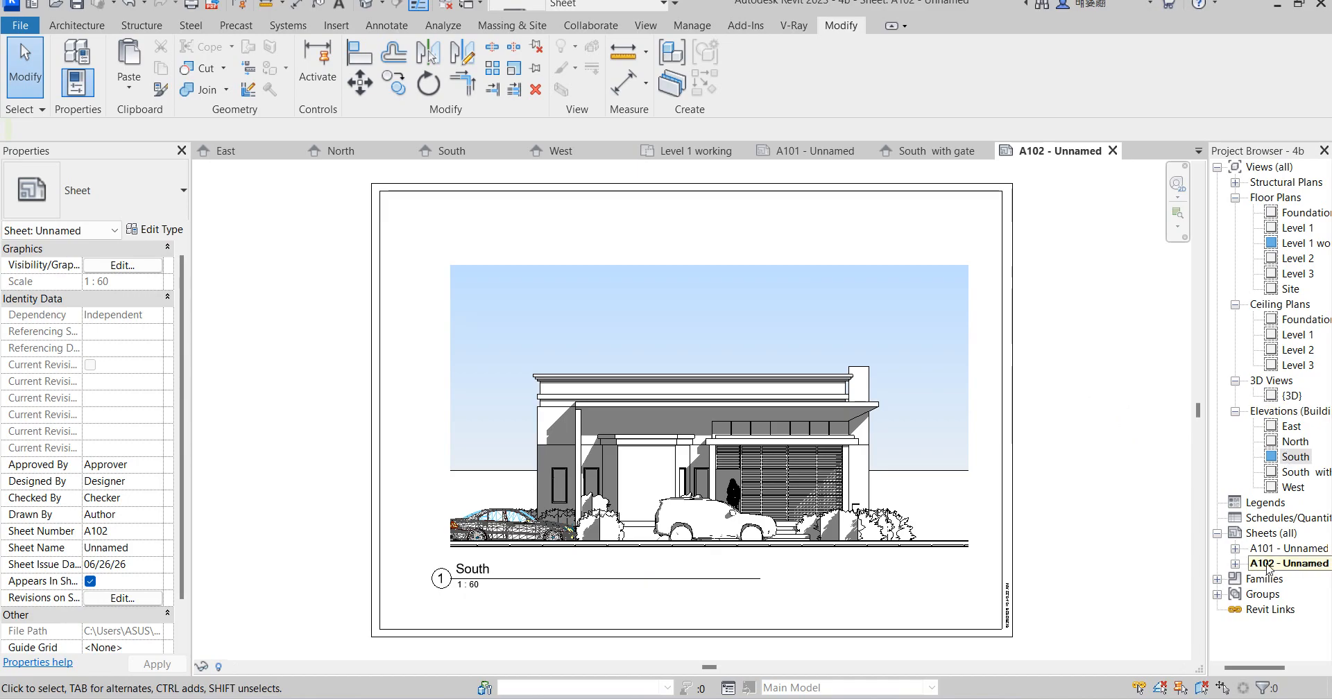
Step: Activate the South view on the sheet and set its visual style to Realistic
{"action": "double_click", "coordinate": [826, 515]}
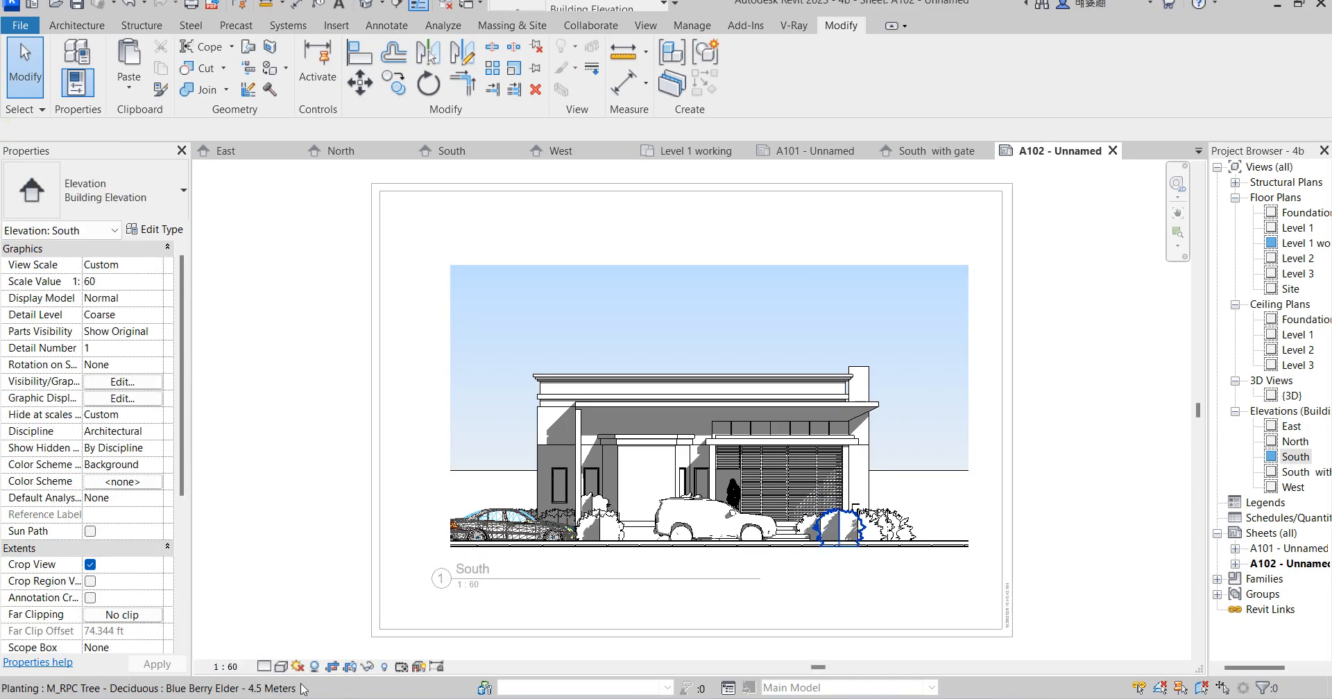
{"action": "left_click", "coordinate": [283, 667]}
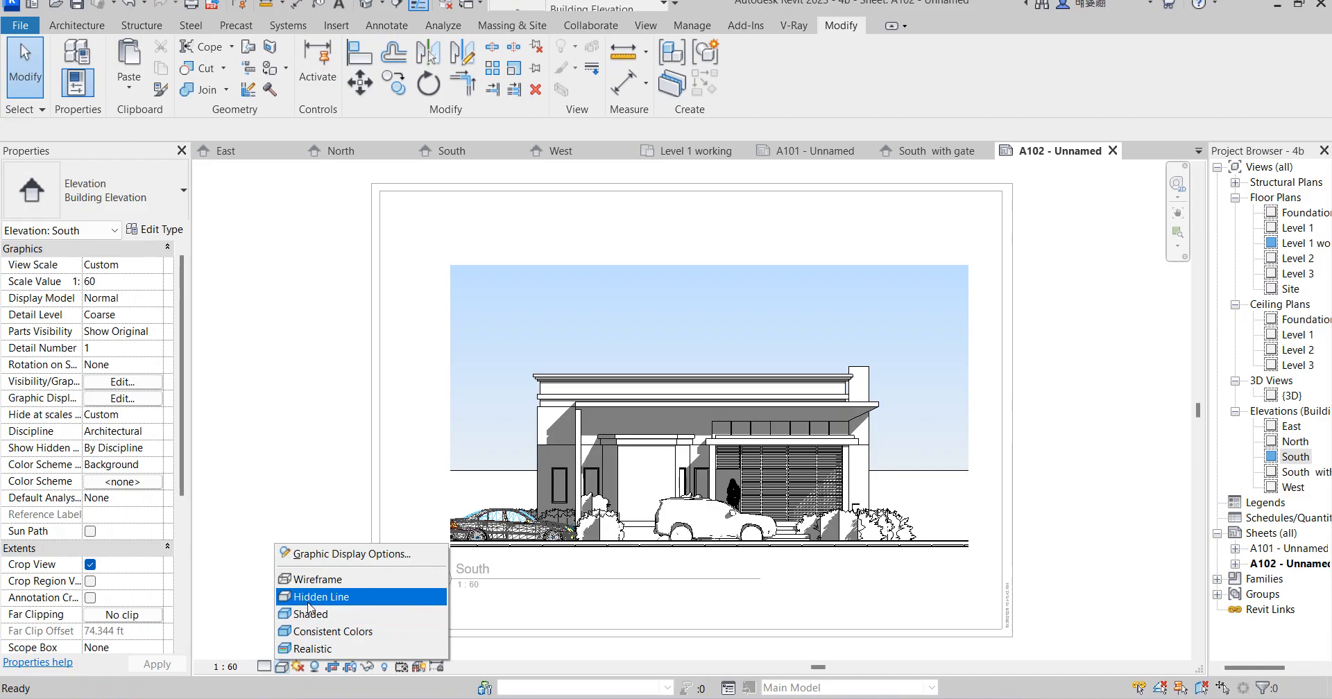
{"action": "left_click", "coordinate": [315, 651]}
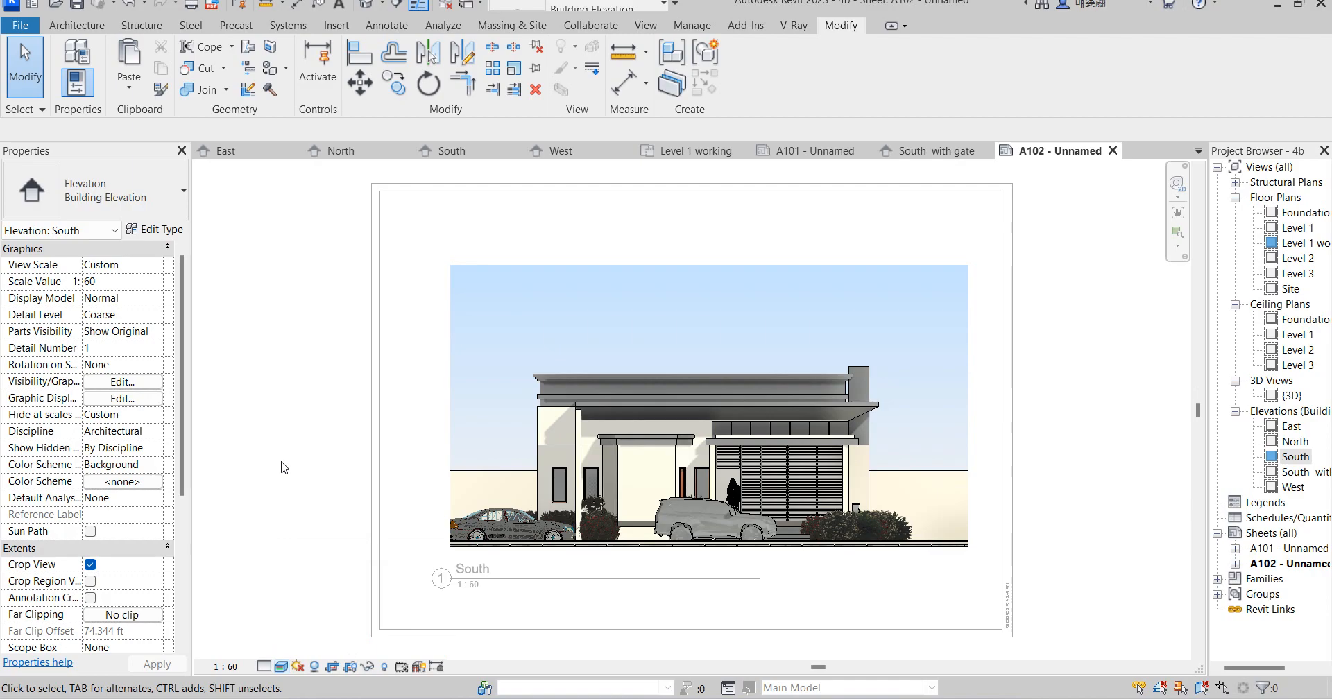
{"action": "left_click", "coordinate": [298, 492]}
{"action": "mouse_move", "coordinate": [802, 698]}
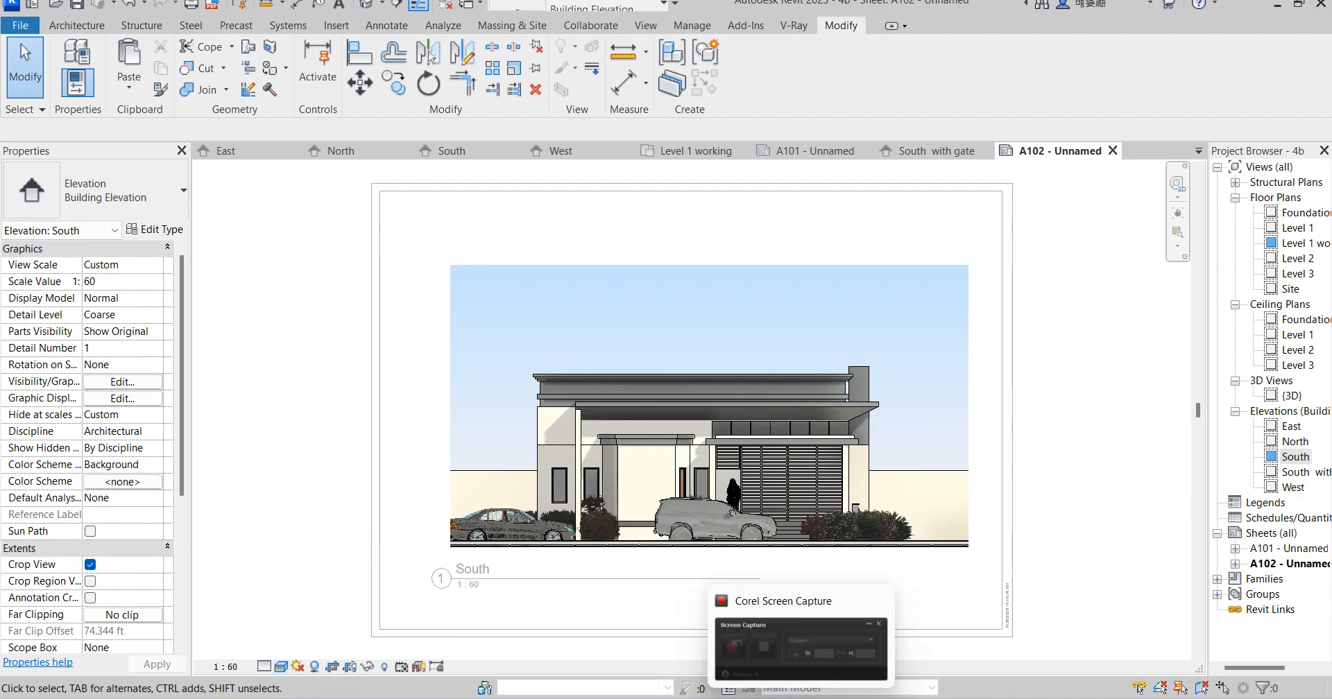